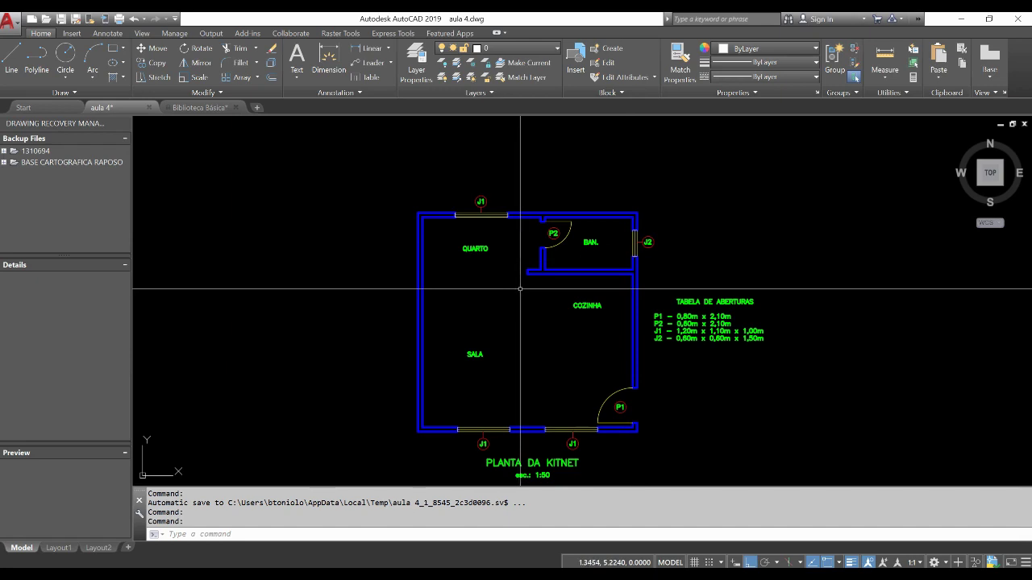
Save the kitnet plan as aula 5.dwg, then switch to the Biblioteca Básica library drawing.
{"action": "middle_click_drag", "start_coordinate": [524, 286], "coordinate": [522, 267]}
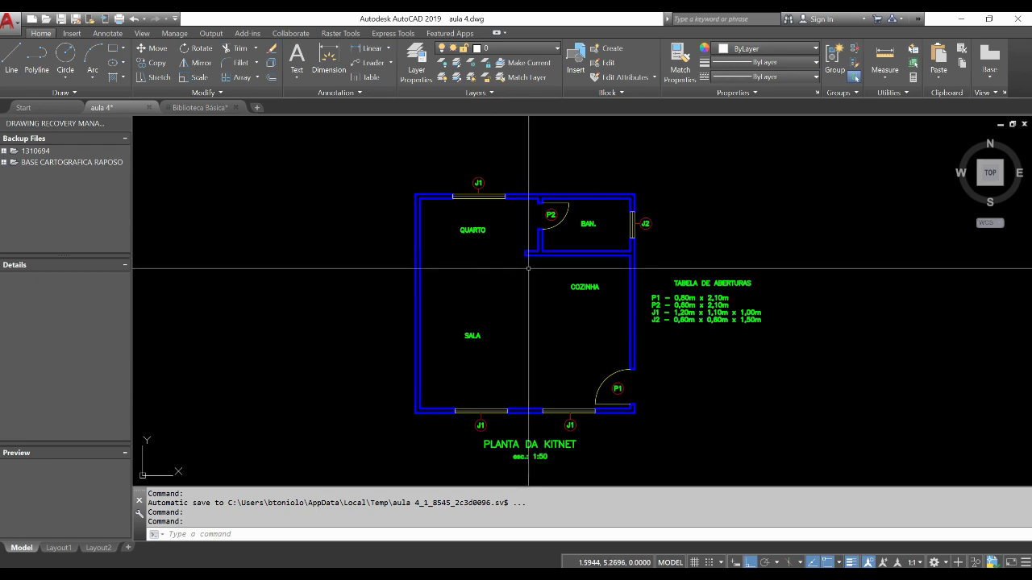
{"action": "mouse_move", "coordinate": [536, 273]}
{"action": "middle_mouse_down"}
{"action": "mouse_move", "coordinate": [541, 283]}
{"action": "mouse_move", "coordinate": [546, 266]}
{"action": "middle_mouse_up"}
{"action": "type", "text": "saveas"}
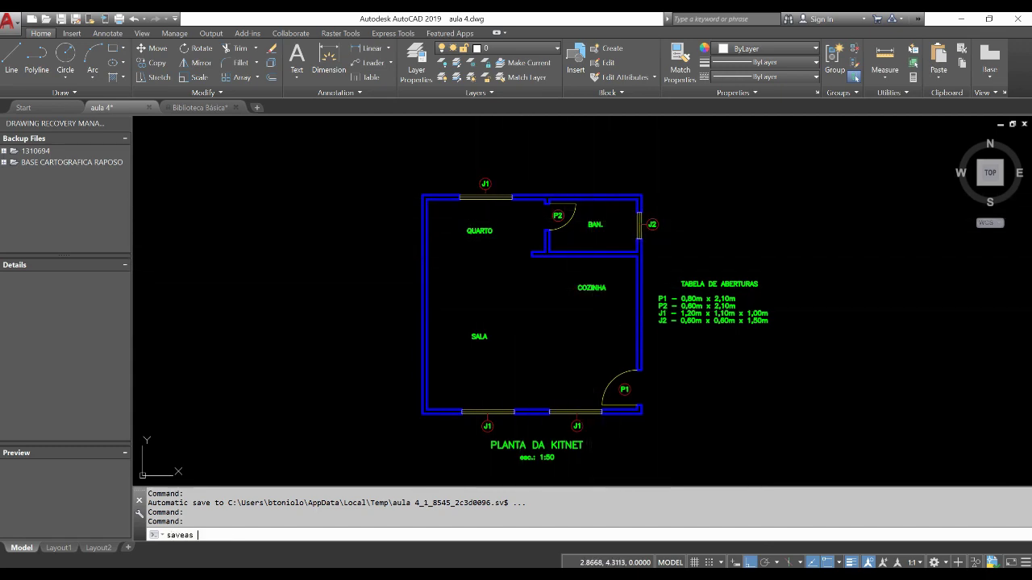
{"action": "key", "text": "Return"}
{"action": "type", "text": "au"}
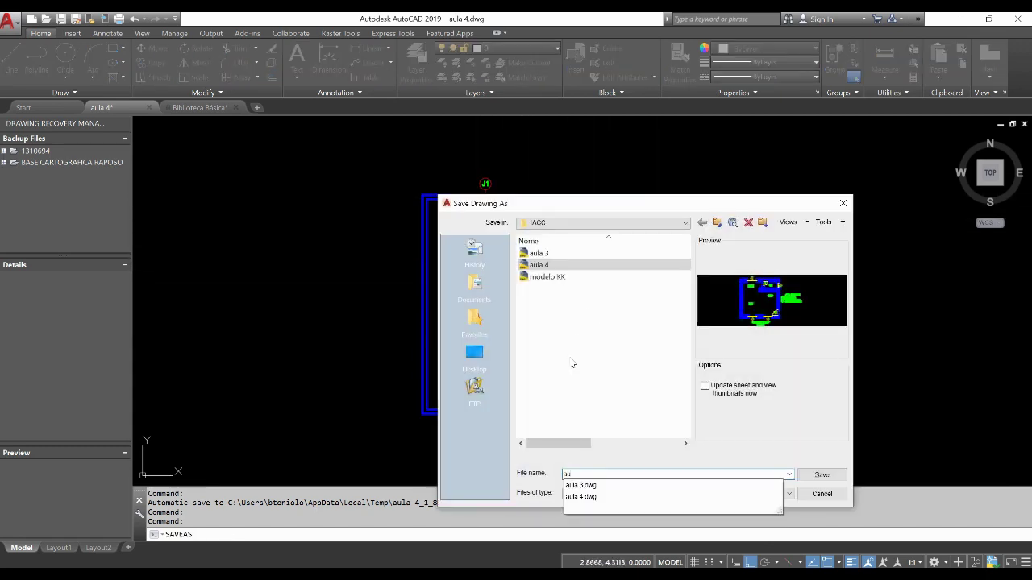
{"action": "type", "text": " 5"}
{"action": "key", "text": "Return"}
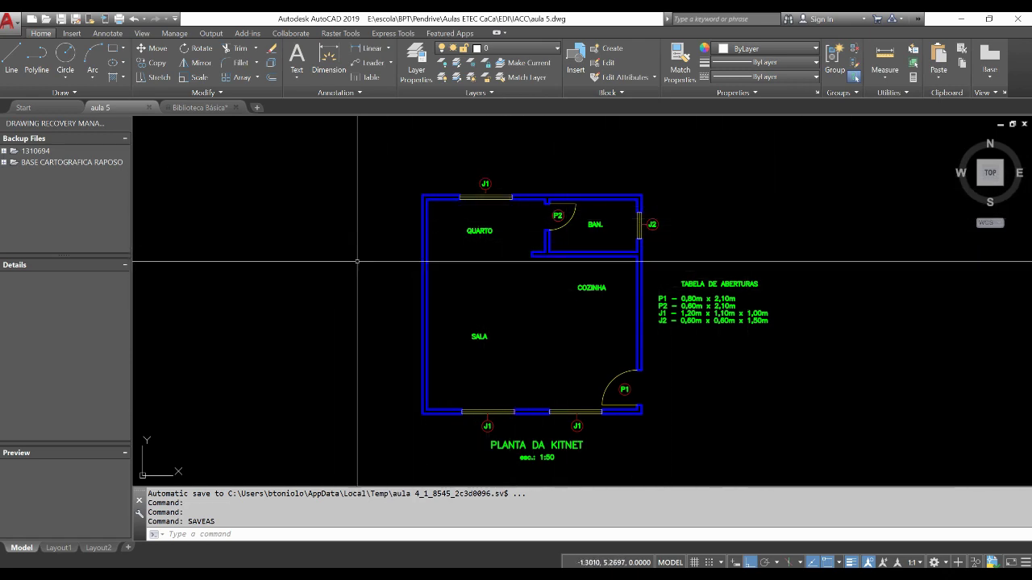
{"action": "left_click", "coordinate": [208, 108]}
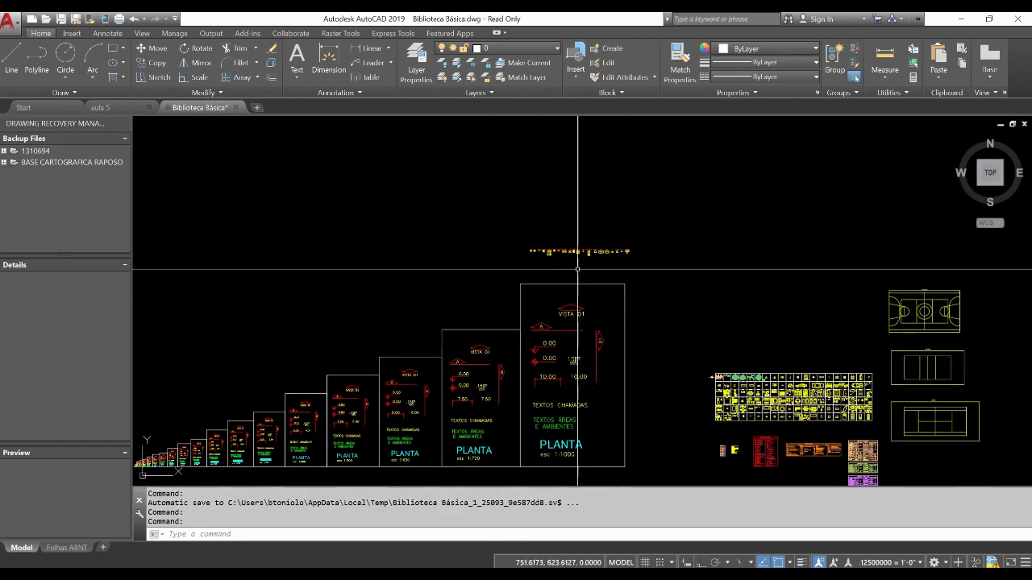
Zoom and pan the library onto the Privada, Pia, Chuveiro and Maq. Lavar blocks.
{"action": "scroll", "coordinate": [484, 216], "scroll_direction": "up", "scroll_amount": 6}
{"action": "scroll", "coordinate": [476, 215], "scroll_direction": "up", "scroll_amount": 3}
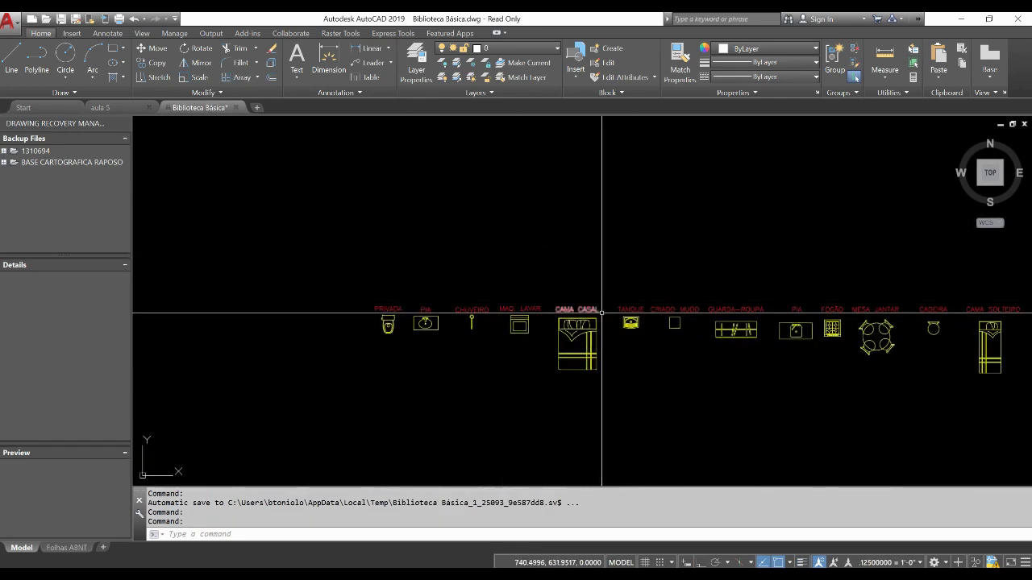
{"action": "middle_click_drag", "start_coordinate": [601, 314], "coordinate": [548, 309]}
{"action": "middle_click_drag", "start_coordinate": [322, 313], "coordinate": [500, 314]}
{"action": "scroll", "coordinate": [562, 314], "scroll_direction": "up", "scroll_amount": 6}
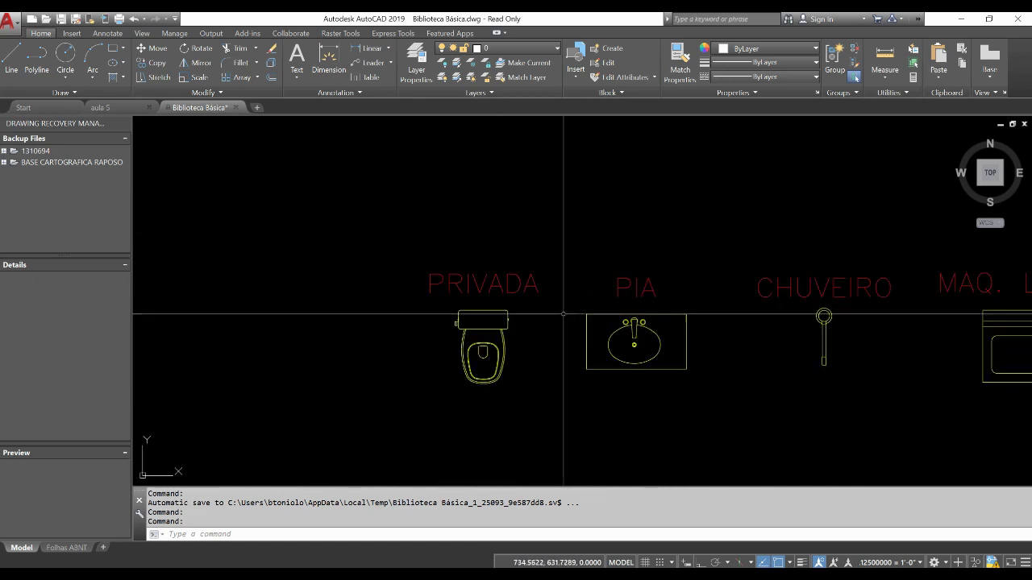
{"action": "scroll", "coordinate": [576, 325], "scroll_direction": "down", "scroll_amount": 2}
{"action": "middle_click_drag", "start_coordinate": [857, 355], "coordinate": [731, 350]}
{"action": "middle_click_drag", "start_coordinate": [412, 342], "coordinate": [525, 341]}
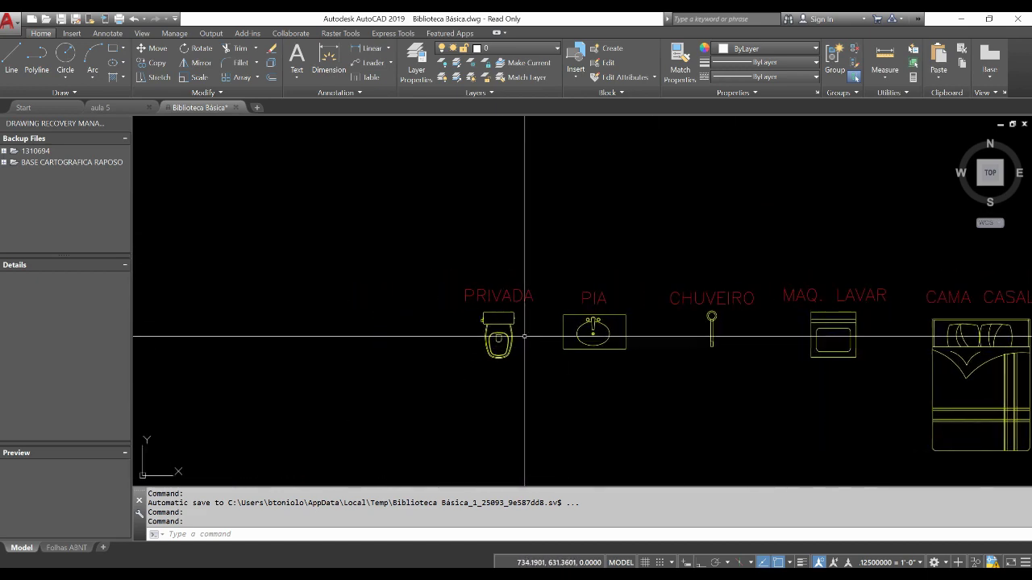
{"action": "scroll", "coordinate": [510, 313], "scroll_direction": "up", "scroll_amount": 4}
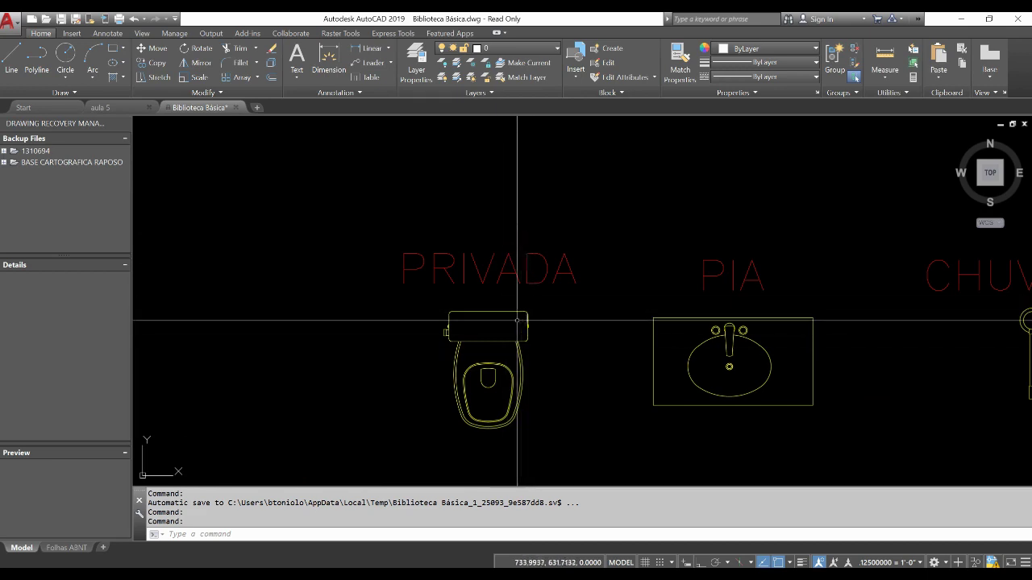
{"action": "scroll", "coordinate": [500, 333], "scroll_direction": "down", "scroll_amount": 2}
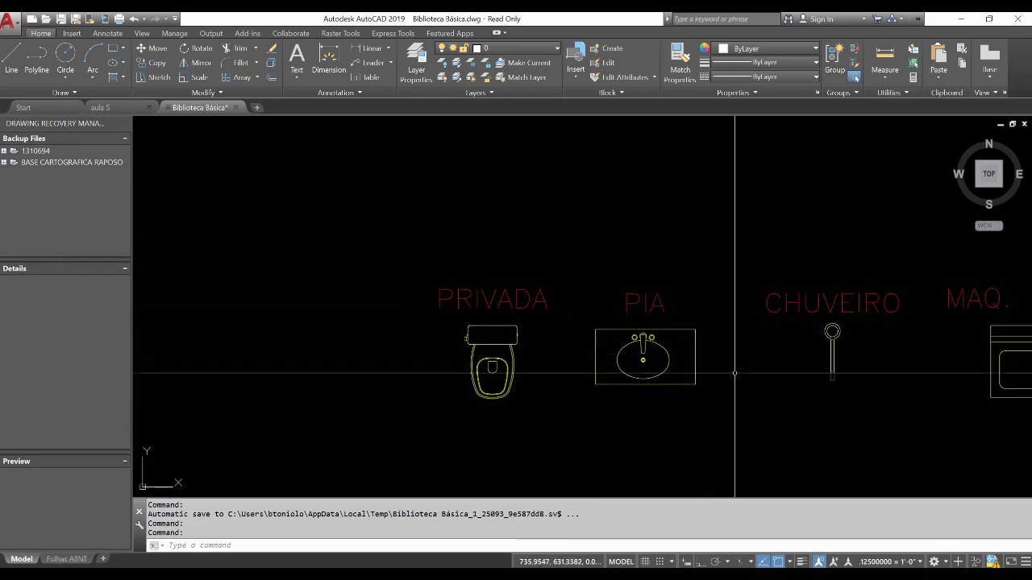
{"action": "middle_click_drag", "start_coordinate": [1000, 363], "coordinate": [645, 363]}
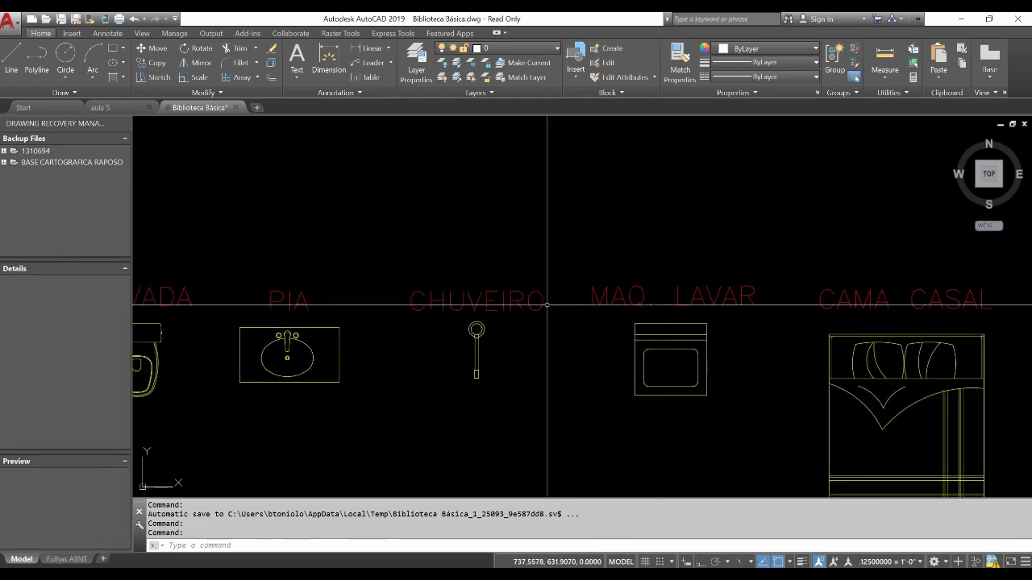
{"action": "scroll", "coordinate": [562, 311], "scroll_direction": "down", "scroll_amount": 5}
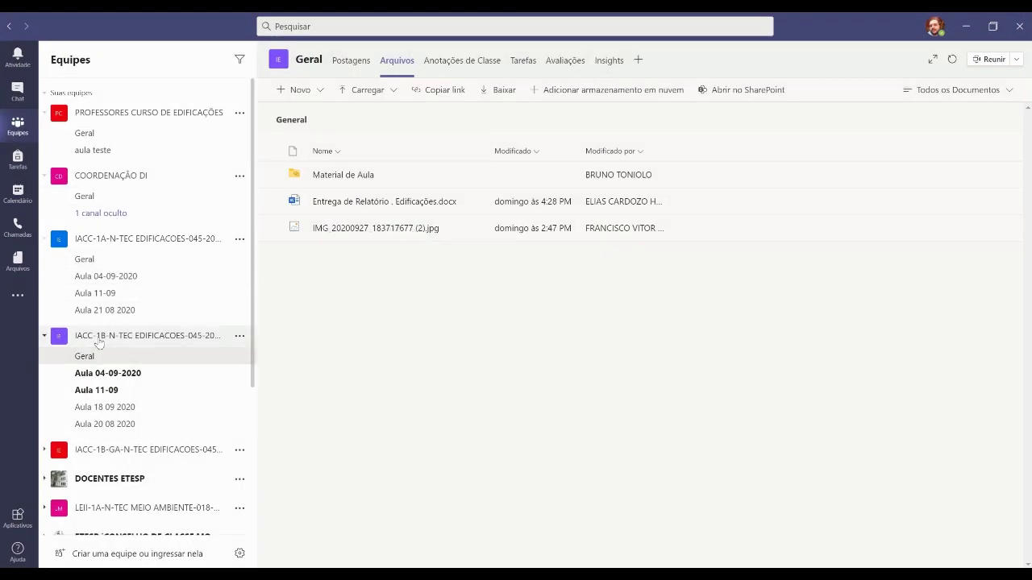
{"action": "mouse_move", "coordinate": [84, 356]}
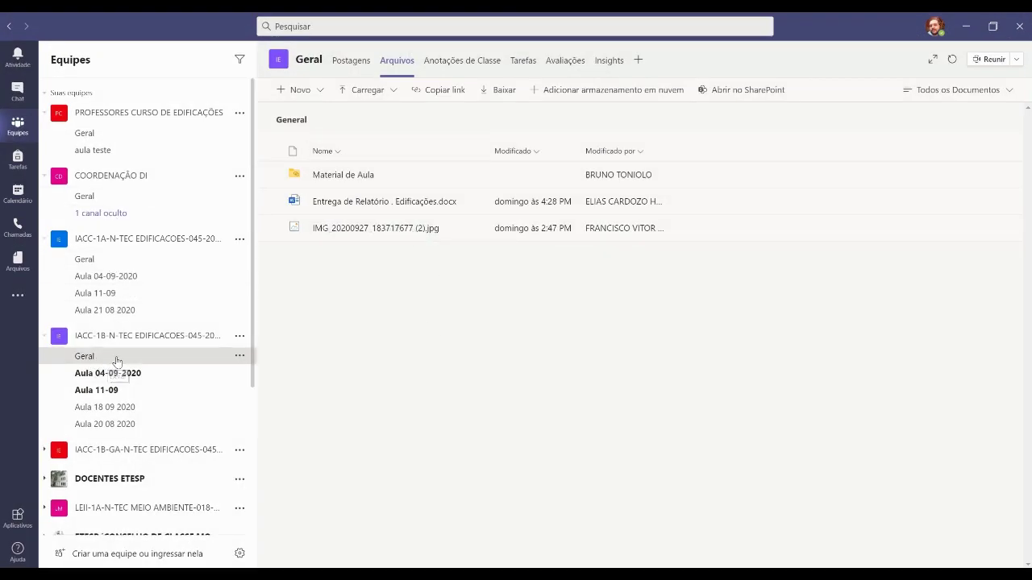
Open the Geral channel's Arquivos and its Material de Aula folder, then minimise Teams.
{"action": "left_click", "coordinate": [117, 362]}
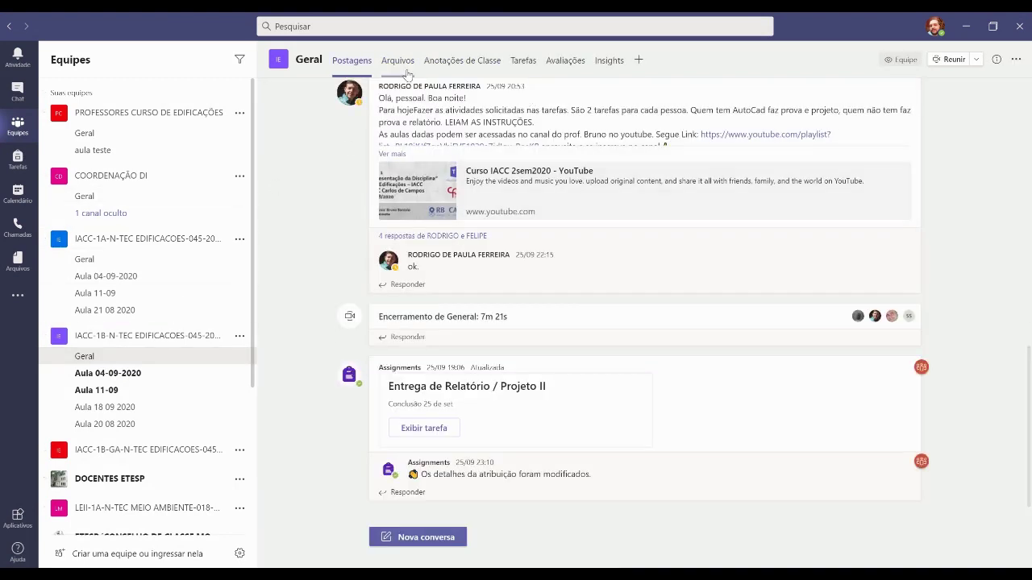
{"action": "left_click", "coordinate": [409, 70]}
{"action": "left_click", "coordinate": [354, 173]}
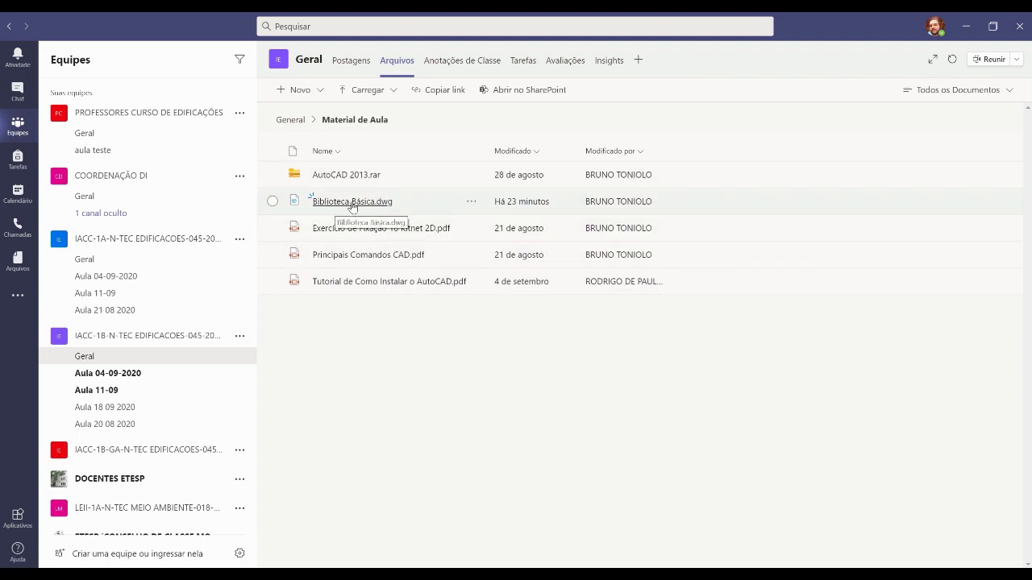
{"action": "left_click", "coordinate": [965, 26]}
{"action": "scroll", "coordinate": [544, 277], "scroll_direction": "down", "scroll_amount": 2}
Pan and zoom the library grid onto the row of red-labelled furniture blocks.
{"action": "scroll", "coordinate": [510, 205], "scroll_direction": "up", "scroll_amount": 3}
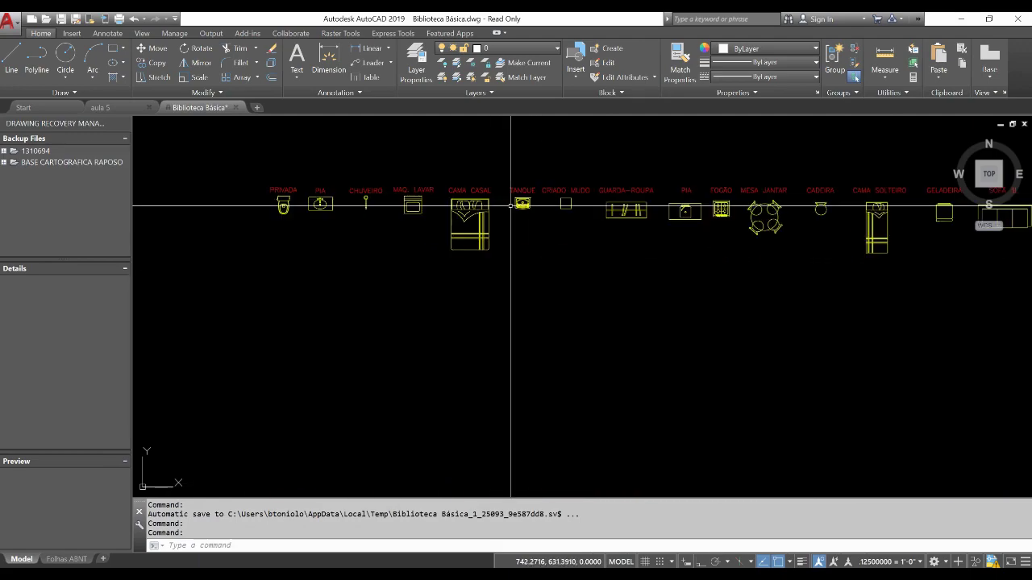
{"action": "scroll", "coordinate": [511, 206], "scroll_direction": "down", "scroll_amount": 3}
{"action": "scroll", "coordinate": [532, 276], "scroll_direction": "up", "scroll_amount": 1}
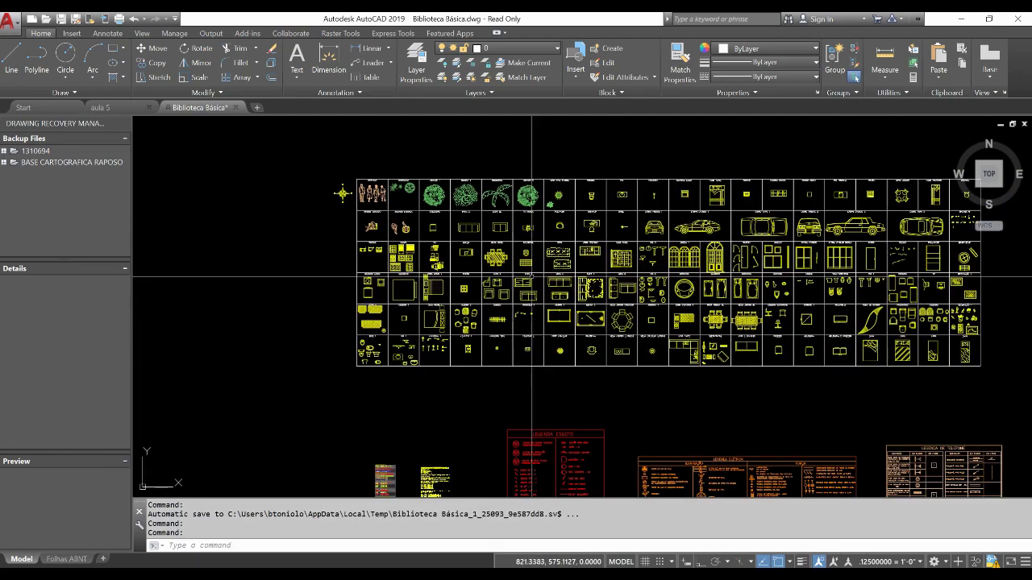
{"action": "scroll", "coordinate": [461, 226], "scroll_direction": "up", "scroll_amount": 4}
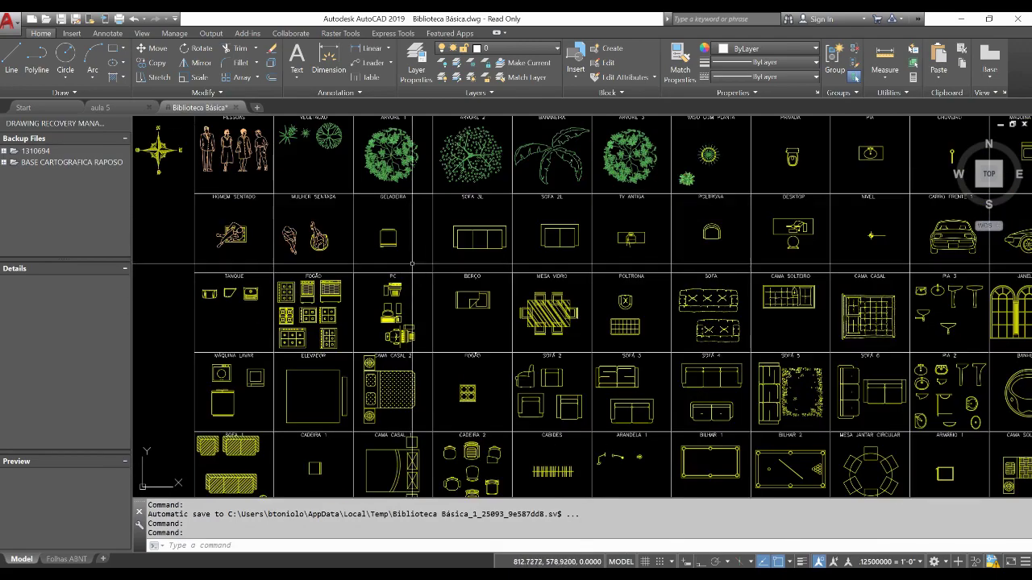
{"action": "mouse_move", "coordinate": [412, 264]}
{"action": "middle_mouse_down"}
{"action": "mouse_move", "coordinate": [656, 304]}
{"action": "mouse_move", "coordinate": [738, 336]}
{"action": "middle_mouse_up"}
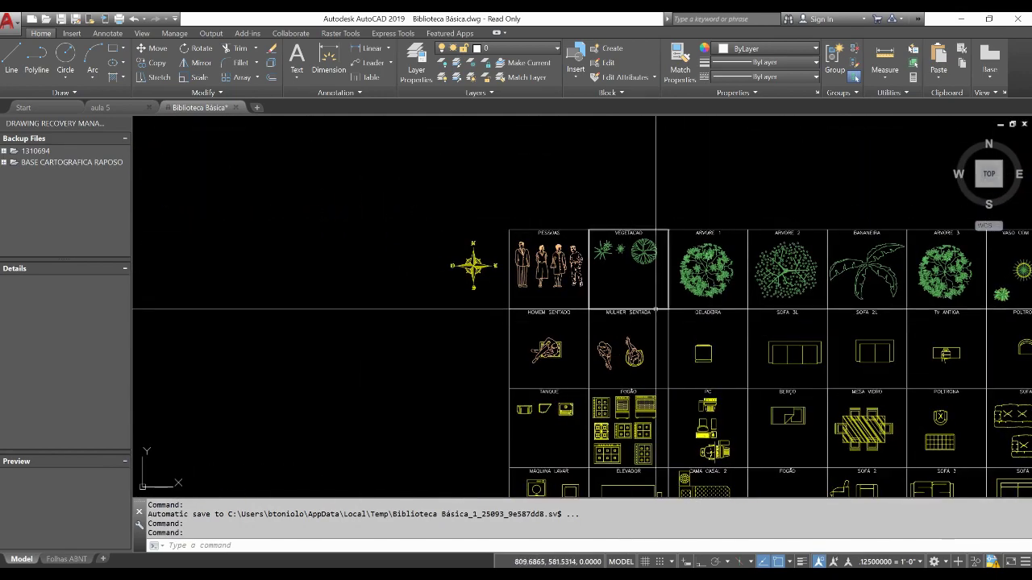
{"action": "middle_click_drag", "start_coordinate": [826, 295], "coordinate": [634, 288]}
{"action": "scroll", "coordinate": [396, 293], "scroll_direction": "down", "scroll_amount": 5}
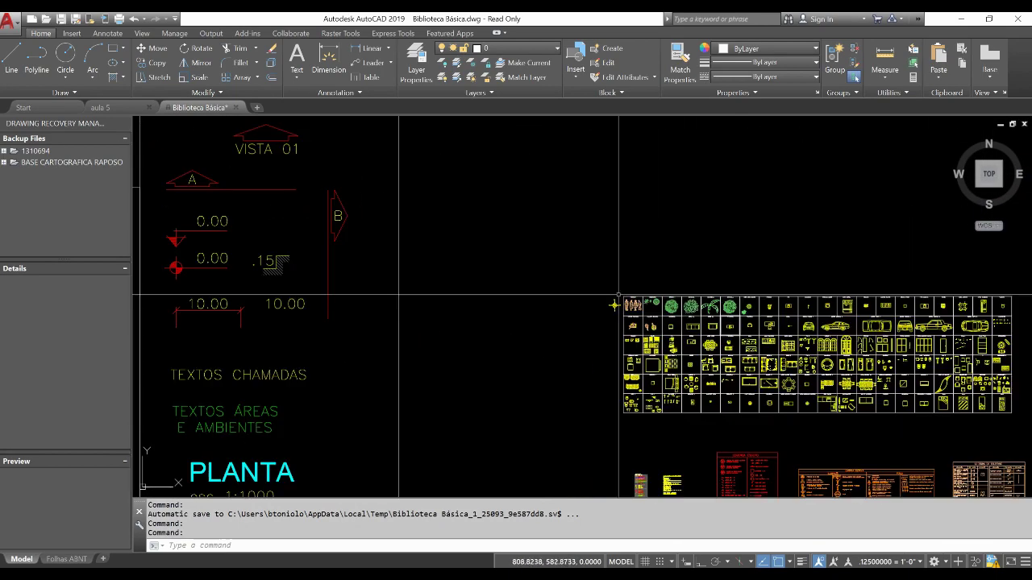
{"action": "middle_click_drag", "start_coordinate": [396, 293], "coordinate": [638, 438]}
{"action": "scroll", "coordinate": [483, 330], "scroll_direction": "up", "scroll_amount": 2}
{"action": "scroll", "coordinate": [400, 277], "scroll_direction": "up", "scroll_amount": 3}
{"action": "scroll", "coordinate": [399, 276], "scroll_direction": "down", "scroll_amount": 3}
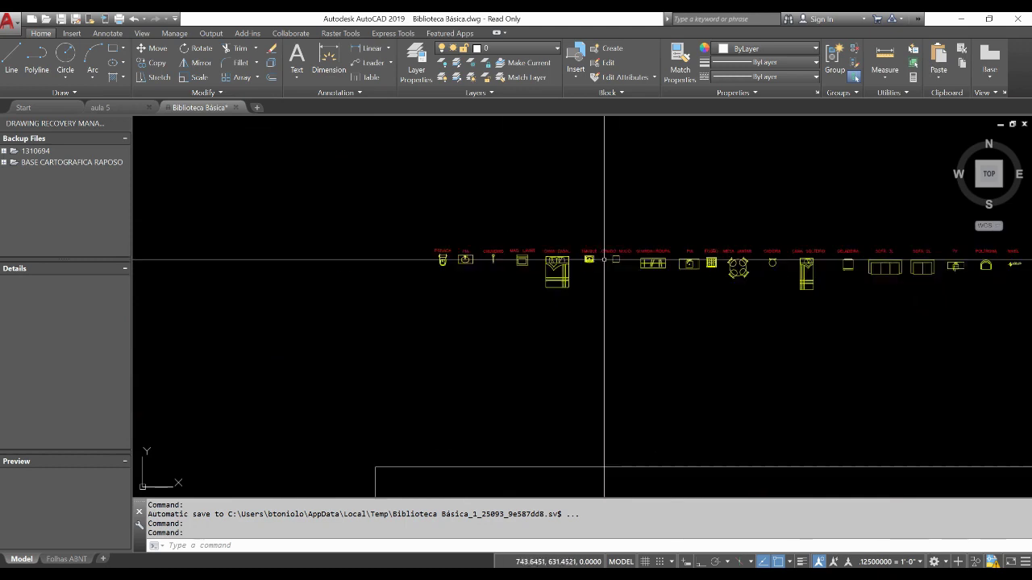
{"action": "scroll", "coordinate": [604, 261], "scroll_direction": "down", "scroll_amount": 1}
{"action": "scroll", "coordinate": [576, 265], "scroll_direction": "up", "scroll_amount": 1}
Window-select the furniture row (829 objects), copy it, and return to aula 5.
{"action": "key", "text": "Escape"}
{"action": "key", "text": "Escape"}
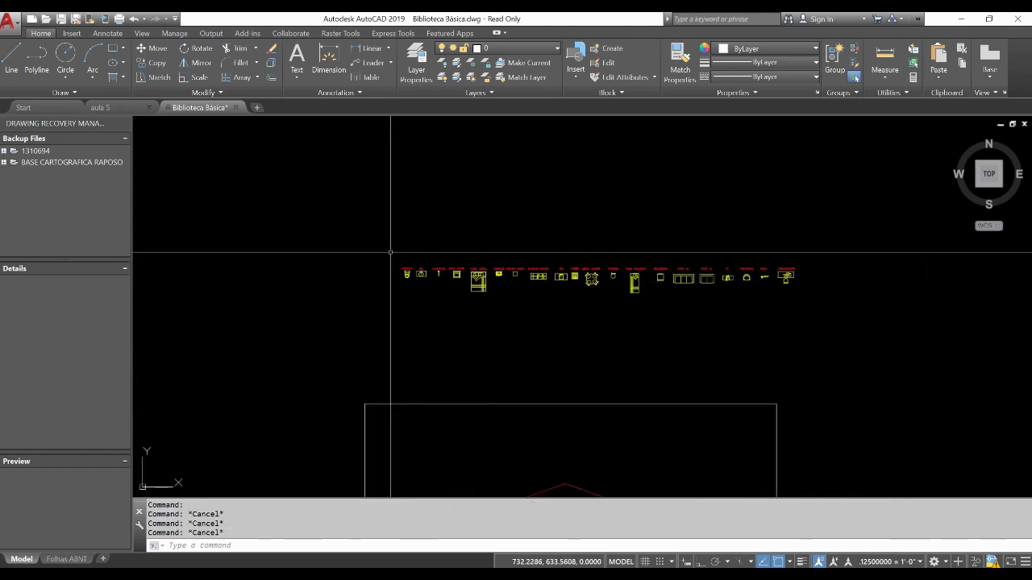
{"action": "left_click", "coordinate": [390, 253]}
{"action": "key", "text": "Escape"}
{"action": "left_click", "coordinate": [392, 251]}
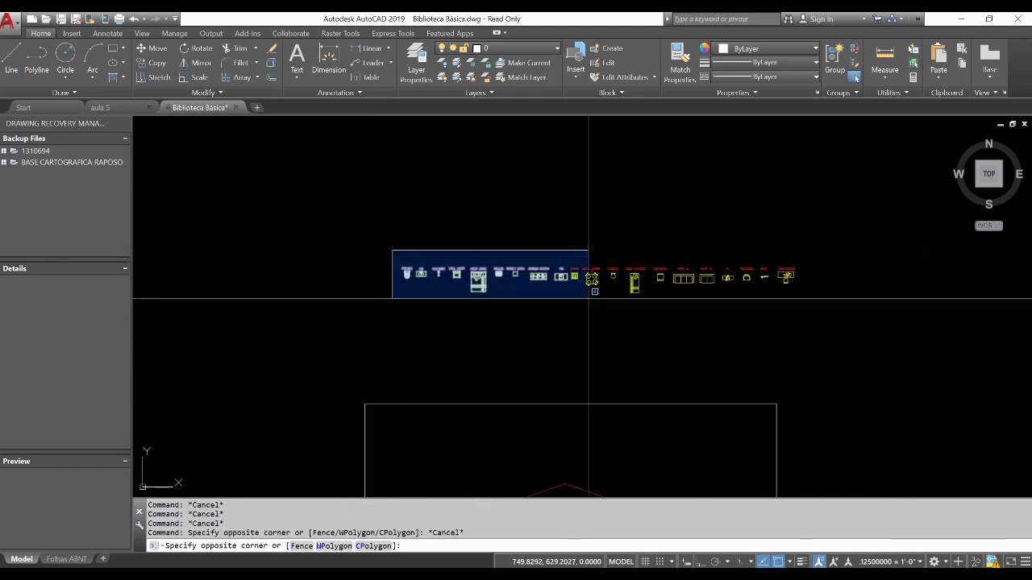
{"action": "left_click", "coordinate": [818, 303]}
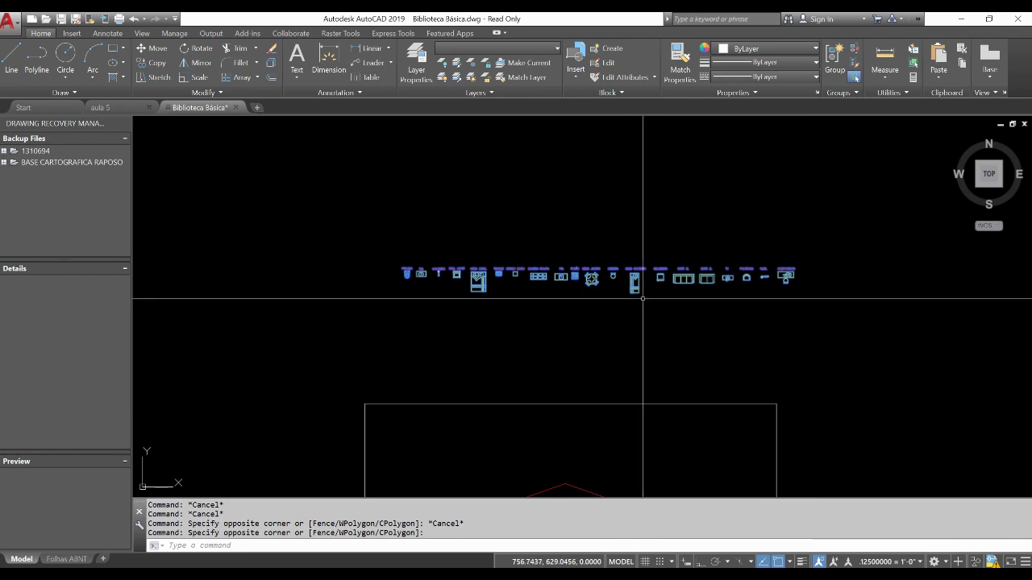
{"action": "key", "text": "ctrl+c"}
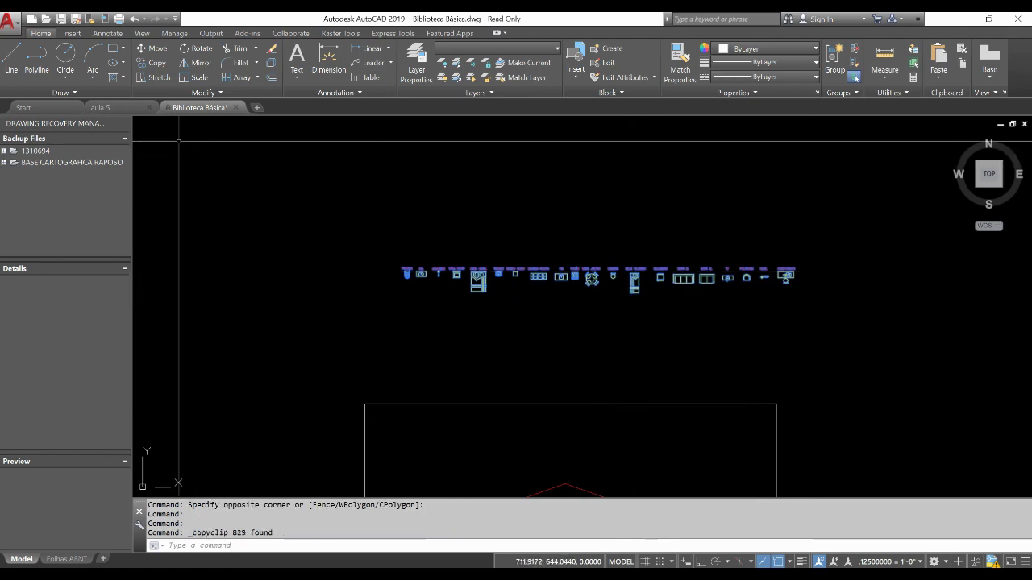
{"action": "left_click", "coordinate": [100, 107]}
Start pasting the copied furniture blocks and pan to open space above the plan.
{"action": "middle_click_drag", "start_coordinate": [433, 202], "coordinate": [421, 314]}
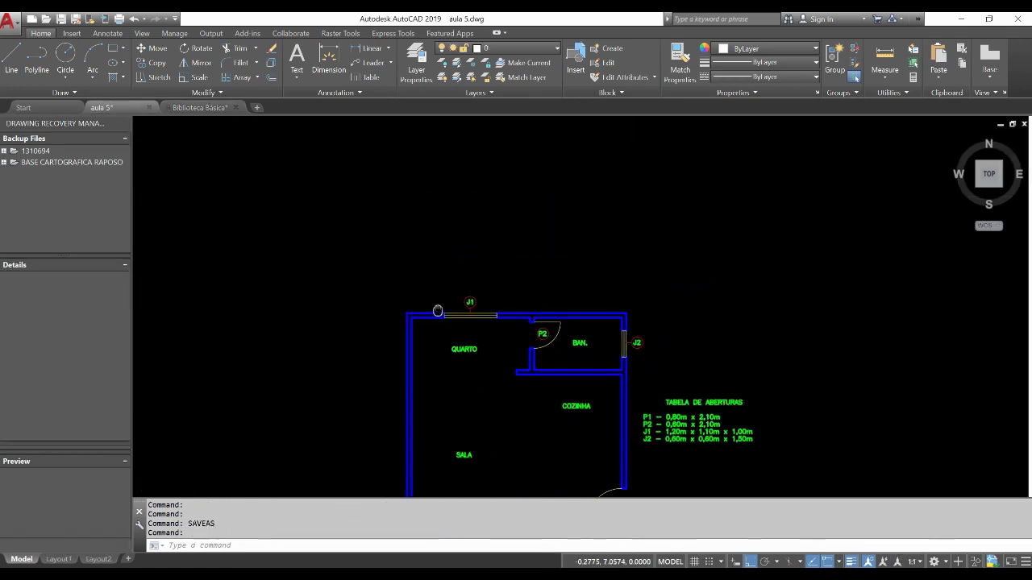
{"action": "scroll", "coordinate": [502, 264], "scroll_direction": "down", "scroll_amount": 4}
{"action": "scroll", "coordinate": [512, 260], "scroll_direction": "down", "scroll_amount": 3}
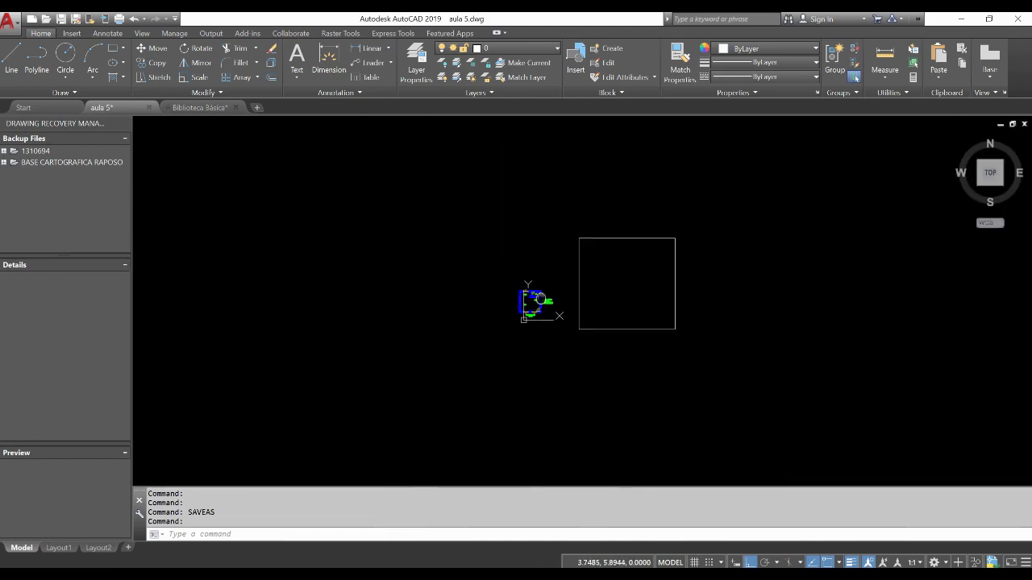
{"action": "scroll", "coordinate": [513, 259], "scroll_direction": "up", "scroll_amount": 3}
{"action": "key", "text": "ctrl+v"}
{"action": "middle_click_drag", "start_coordinate": [513, 259], "coordinate": [694, 326]}
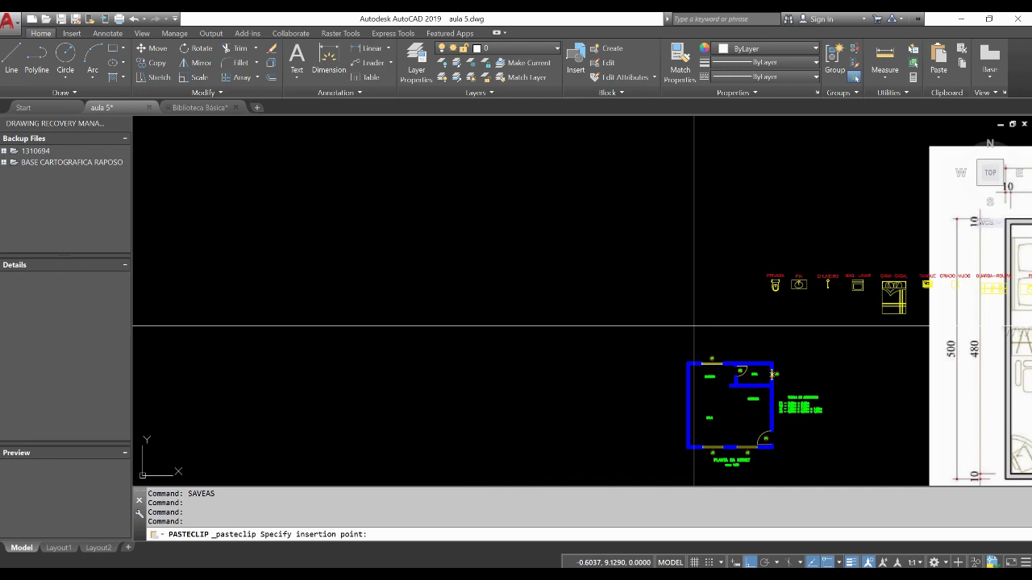
{"action": "scroll", "coordinate": [358, 277], "scroll_direction": "down", "scroll_amount": 4}
{"action": "middle_click_drag", "start_coordinate": [357, 276], "coordinate": [449, 258]}
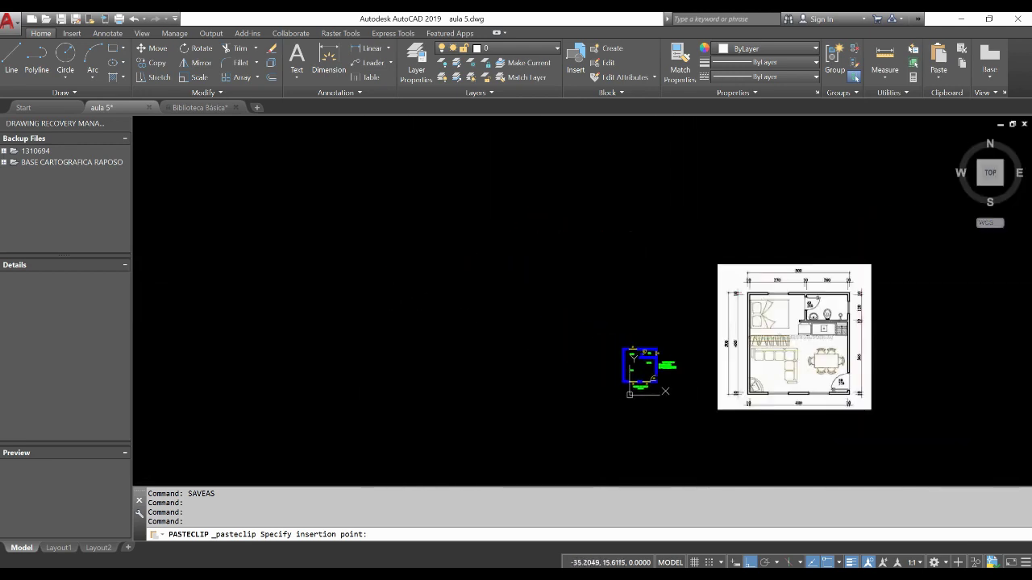
{"action": "middle_click_drag", "start_coordinate": [613, 257], "coordinate": [645, 242]}
{"action": "scroll", "coordinate": [564, 242], "scroll_direction": "up", "scroll_amount": 3}
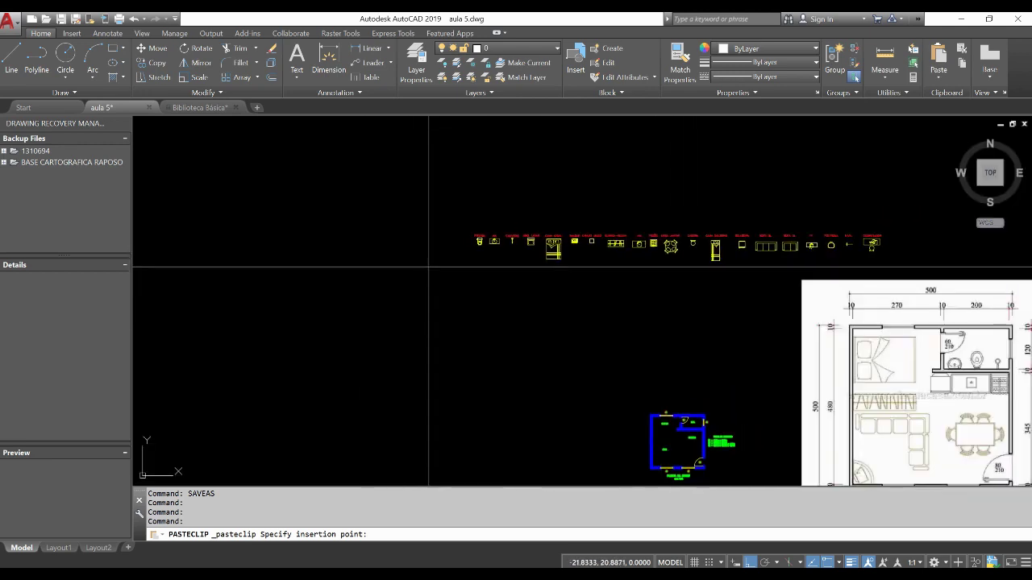
Place the pasted row above the kitnet plan, accepting the empty attribute.
{"action": "left_click", "coordinate": [562, 299]}
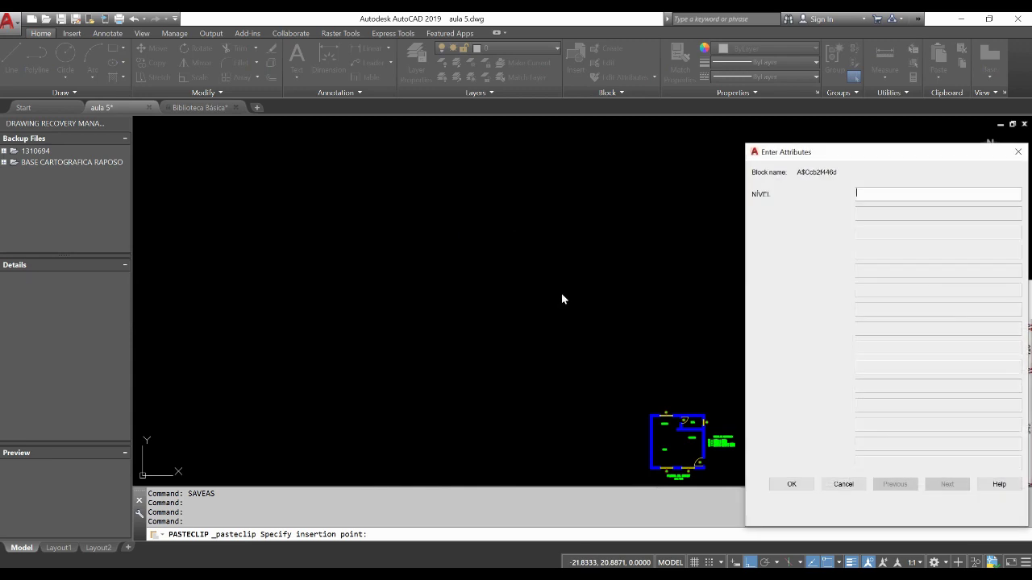
{"action": "left_click", "coordinate": [789, 485]}
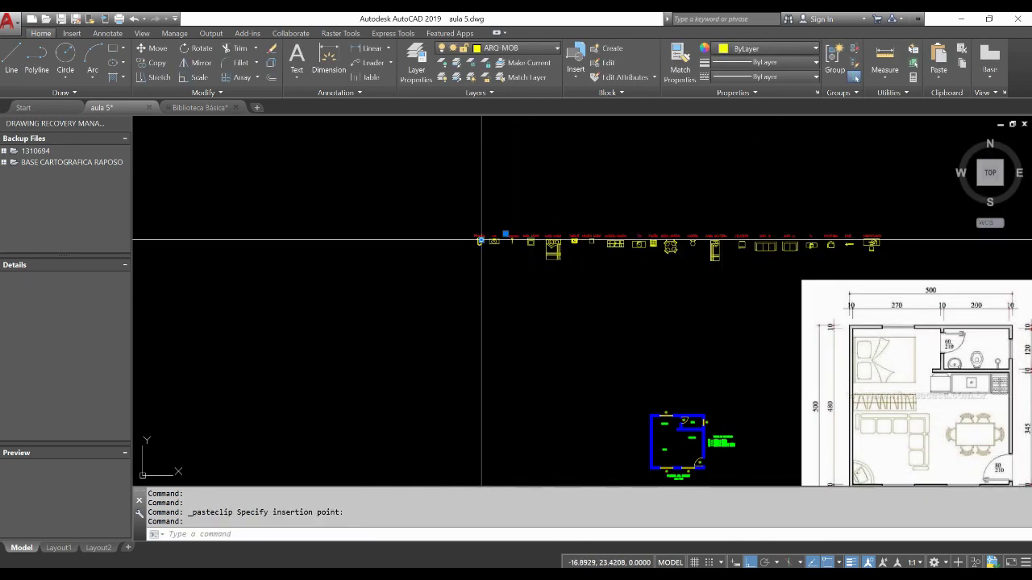
{"action": "scroll", "coordinate": [478, 239], "scroll_direction": "up", "scroll_amount": 3}
{"action": "scroll", "coordinate": [594, 240], "scroll_direction": "down", "scroll_amount": 3}
{"action": "key", "text": "Escape"}
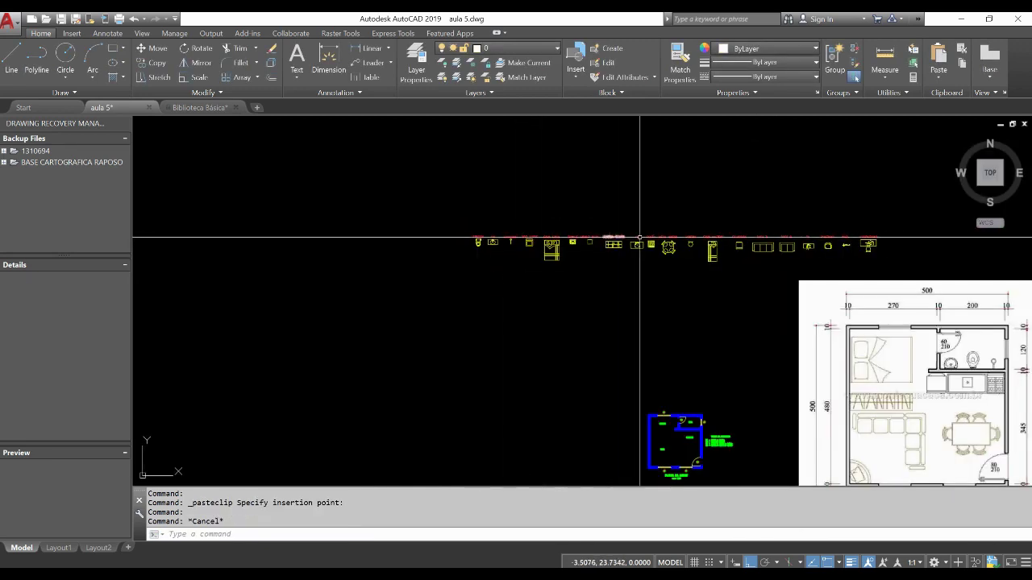
Zoom and pan from the floor plan to the PRIVADA and PIA blocks in the pasted row.
{"action": "scroll", "coordinate": [664, 447], "scroll_direction": "up", "scroll_amount": 4}
{"action": "middle_click_drag", "start_coordinate": [664, 448], "coordinate": [600, 402]}
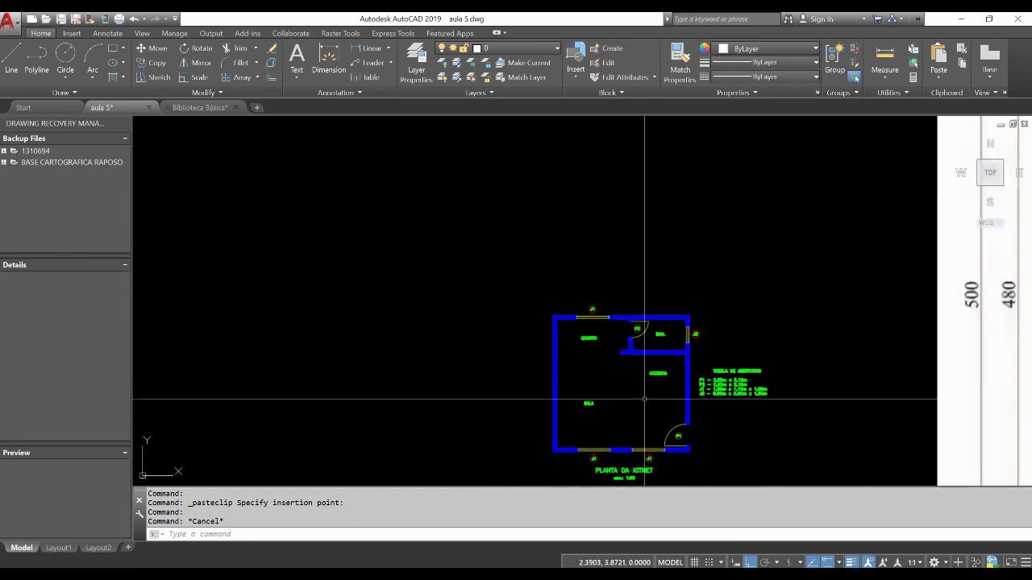
{"action": "scroll", "coordinate": [625, 403], "scroll_direction": "up", "scroll_amount": 2}
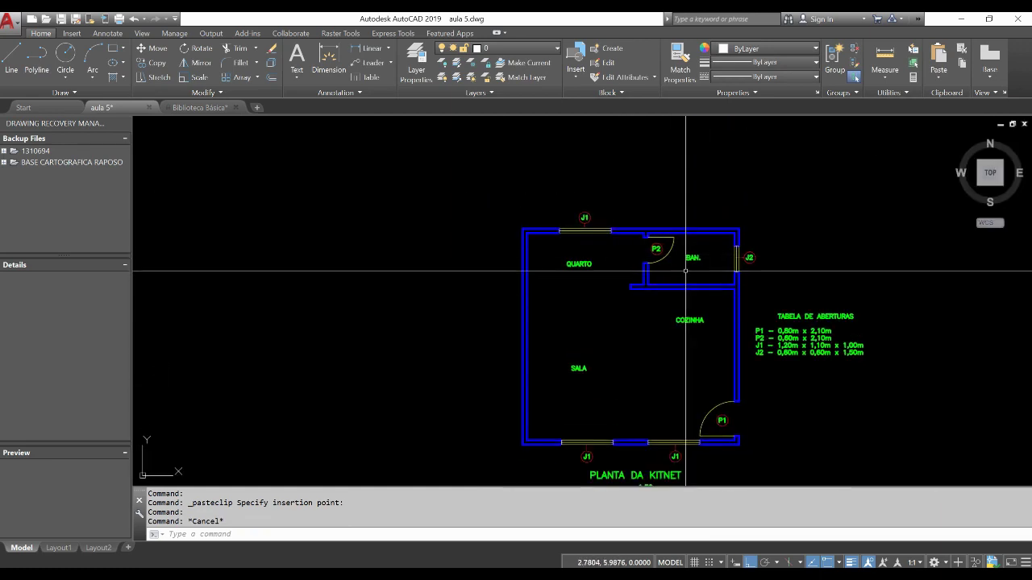
{"action": "middle_click_drag", "start_coordinate": [644, 263], "coordinate": [647, 419]}
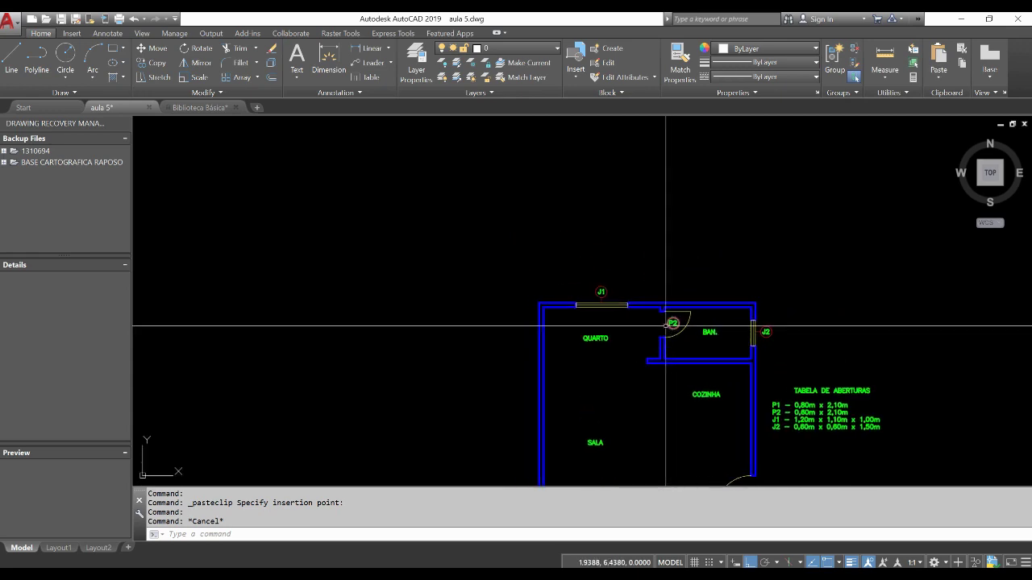
{"action": "mouse_move", "coordinate": [571, 117]}
{"action": "middle_mouse_down"}
{"action": "mouse_move", "coordinate": [571, 247]}
{"action": "mouse_move", "coordinate": [628, 215]}
{"action": "middle_mouse_up"}
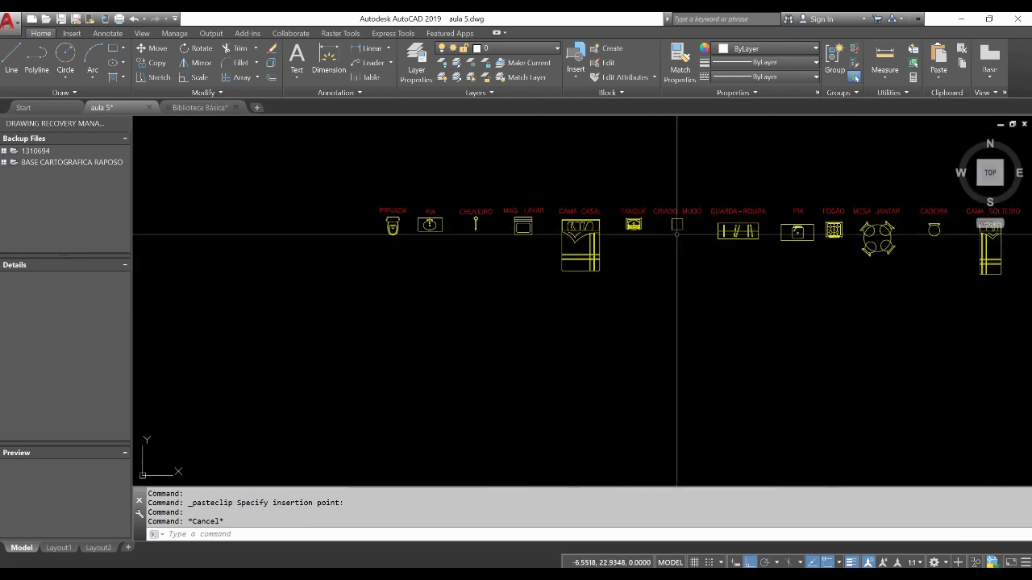
{"action": "scroll", "coordinate": [663, 234], "scroll_direction": "down", "scroll_amount": 3}
{"action": "middle_click_drag", "start_coordinate": [805, 279], "coordinate": [736, 279]}
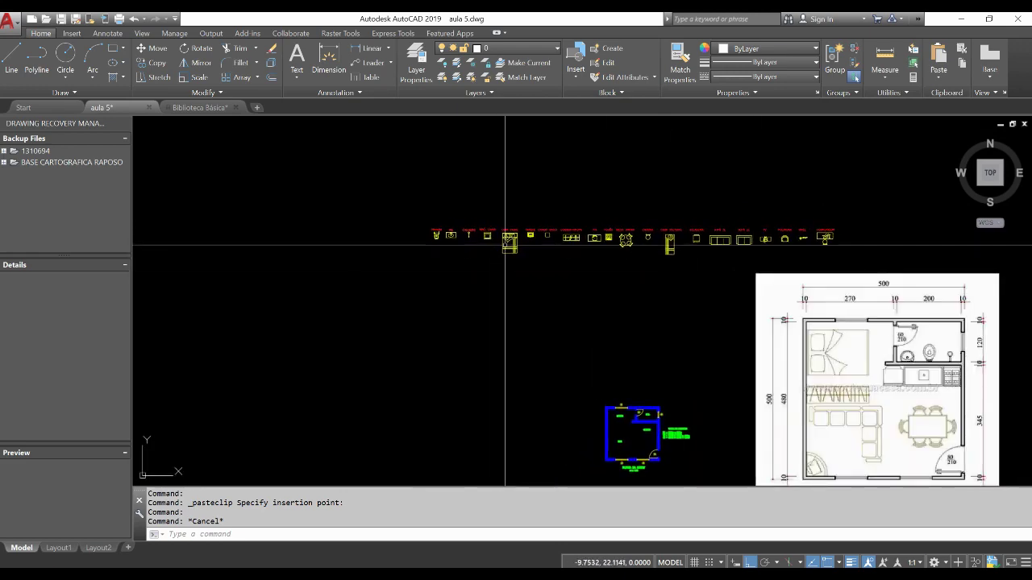
{"action": "scroll", "coordinate": [468, 238], "scroll_direction": "up", "scroll_amount": 4}
{"action": "scroll", "coordinate": [532, 258], "scroll_direction": "up", "scroll_amount": 3}
{"action": "scroll", "coordinate": [491, 252], "scroll_direction": "up", "scroll_amount": 3}
{"action": "middle_click_drag", "start_coordinate": [491, 252], "coordinate": [519, 343]}
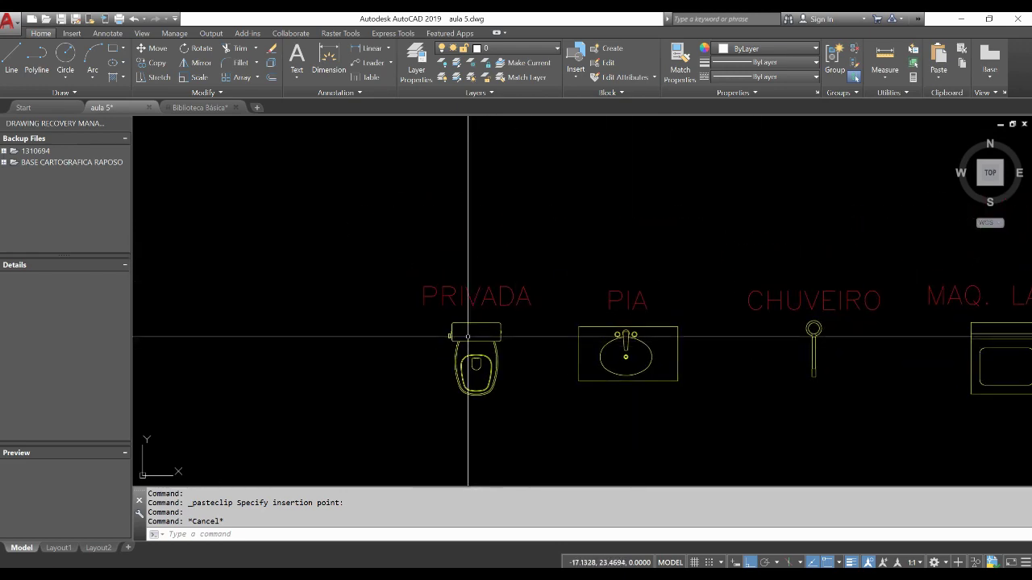
{"action": "mouse_move", "coordinate": [900, 359]}
{"action": "middle_mouse_down"}
{"action": "mouse_move", "coordinate": [193, 361]}
{"action": "mouse_move", "coordinate": [565, 355]}
{"action": "middle_mouse_up"}
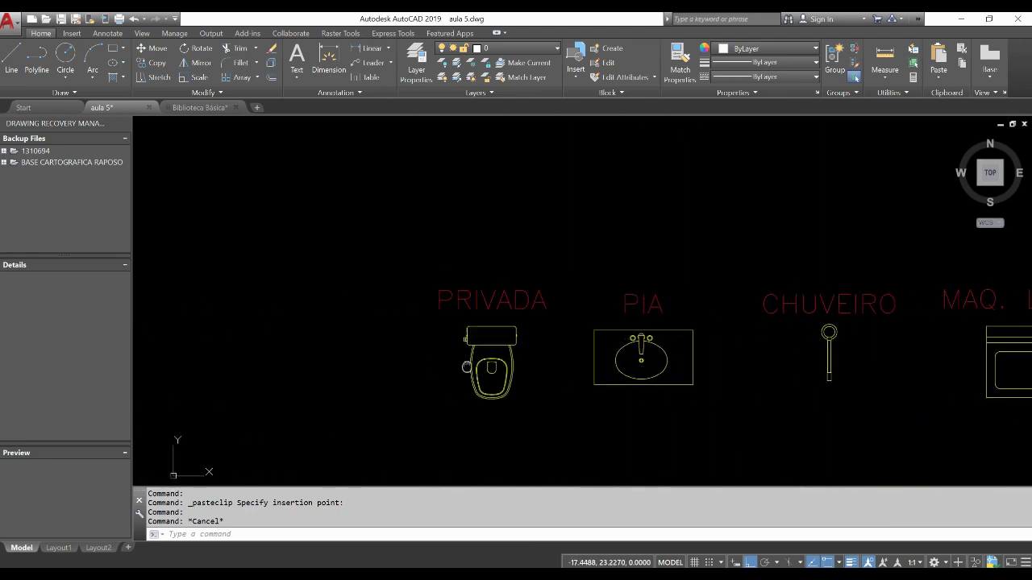
{"action": "scroll", "coordinate": [552, 346], "scroll_direction": "up", "scroll_amount": 2}
Inspect the toilet block's current layer and review the available layers list.
{"action": "left_click", "coordinate": [553, 341]}
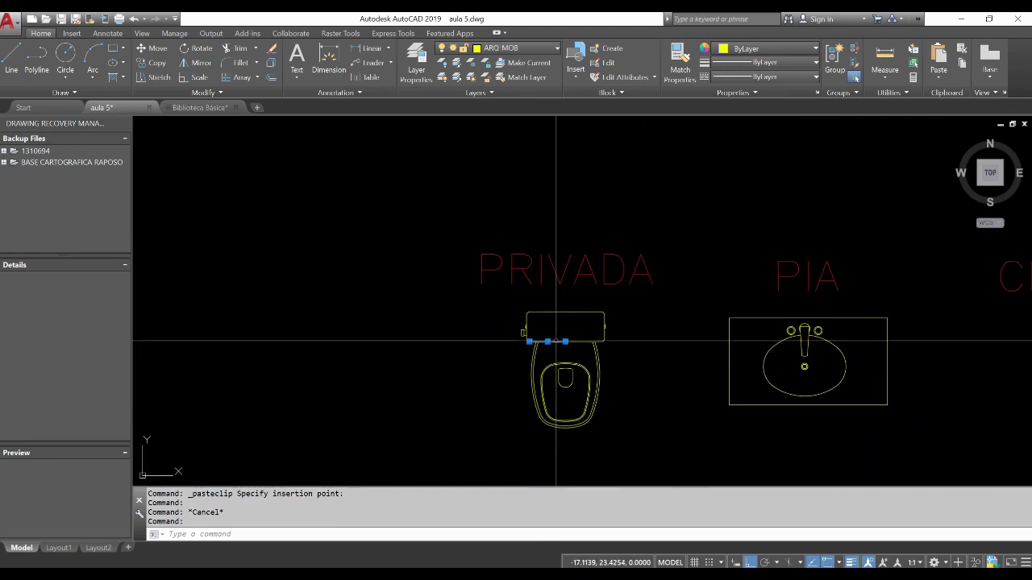
{"action": "key", "text": "Escape"}
{"action": "left_click", "coordinate": [578, 313]}
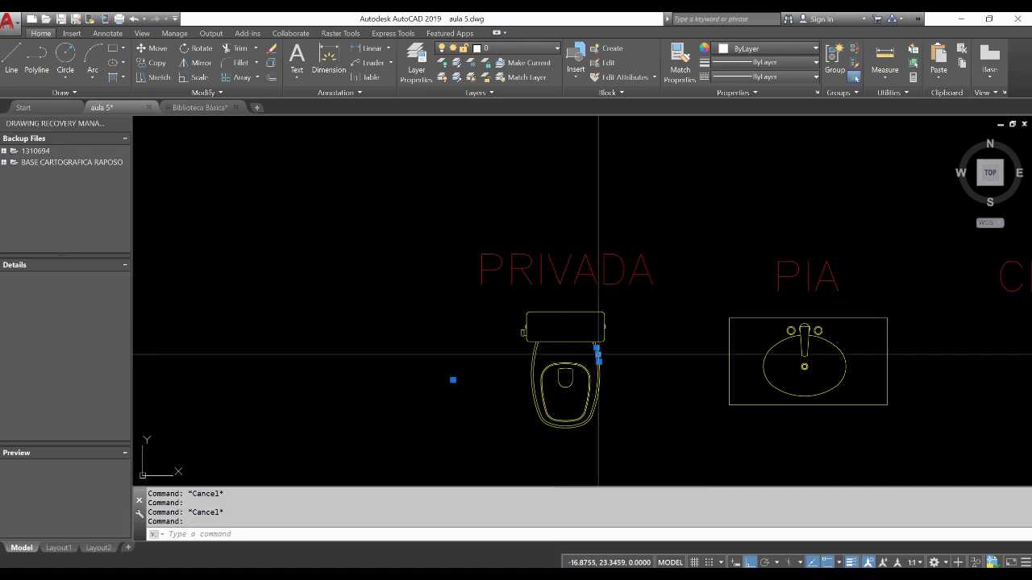
{"action": "key", "text": "Escape"}
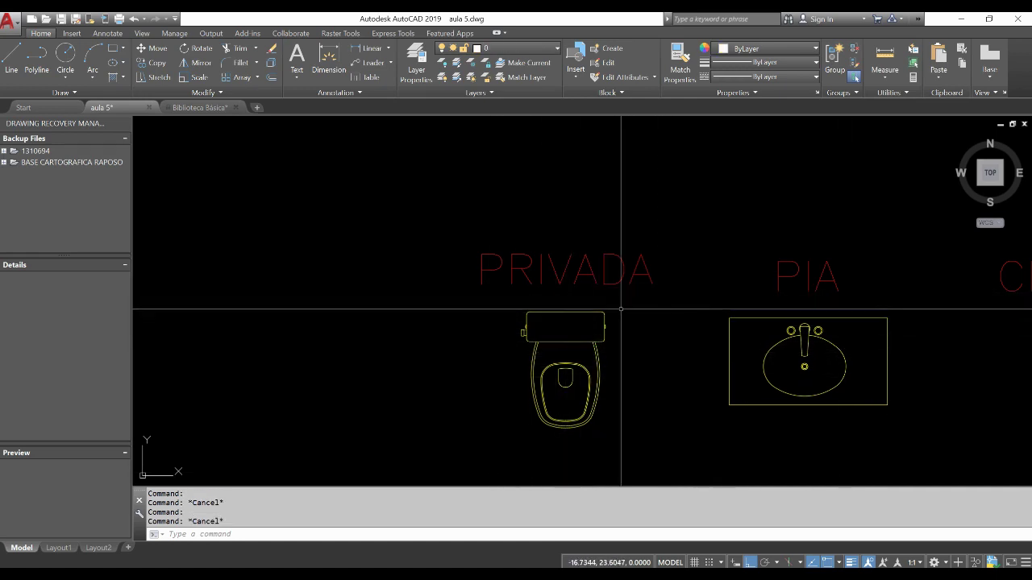
{"action": "scroll", "coordinate": [693, 319], "scroll_direction": "down", "scroll_amount": 3}
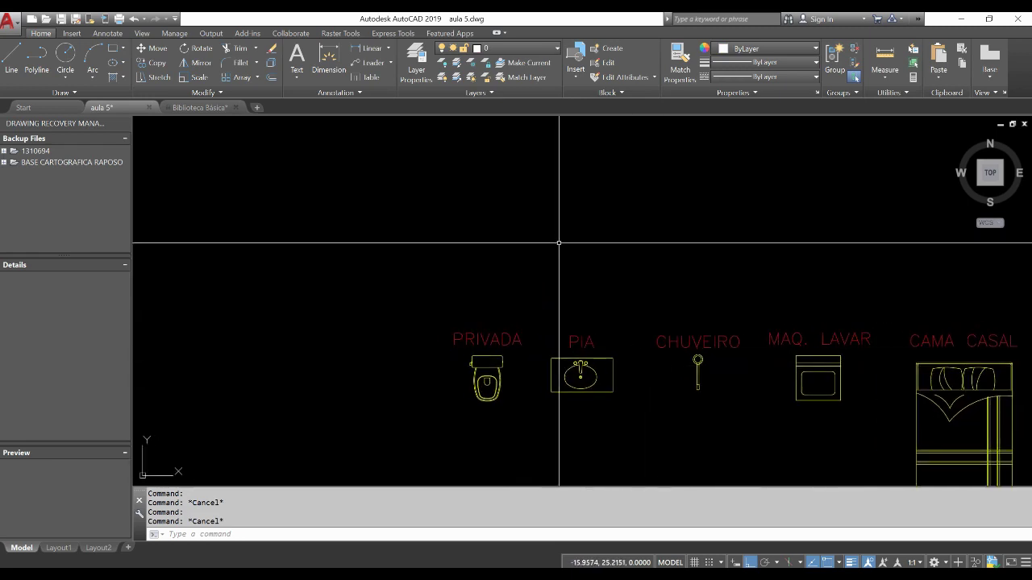
{"action": "left_click", "coordinate": [500, 356]}
{"action": "key", "text": "Escape"}
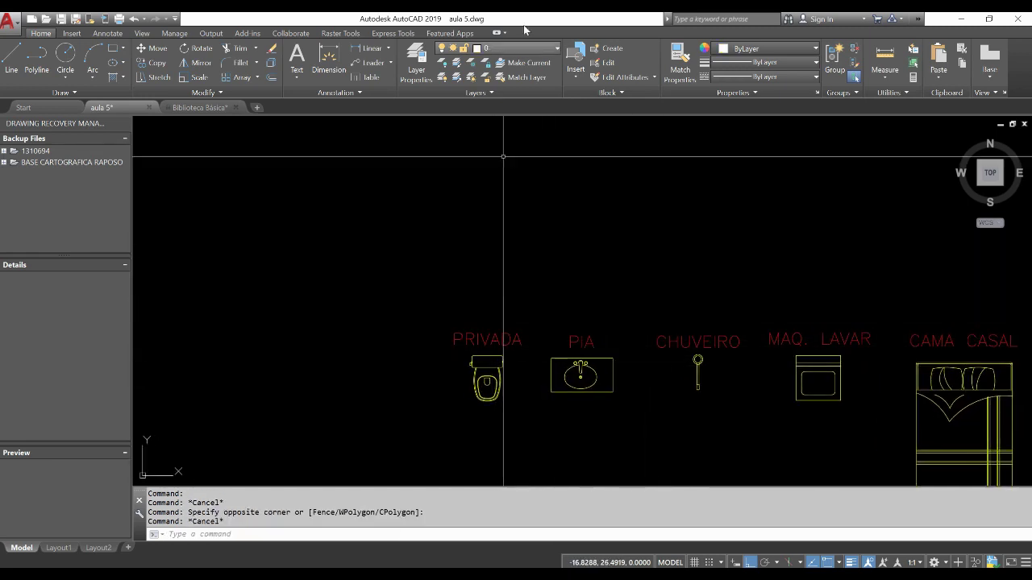
{"action": "left_click", "coordinate": [518, 48]}
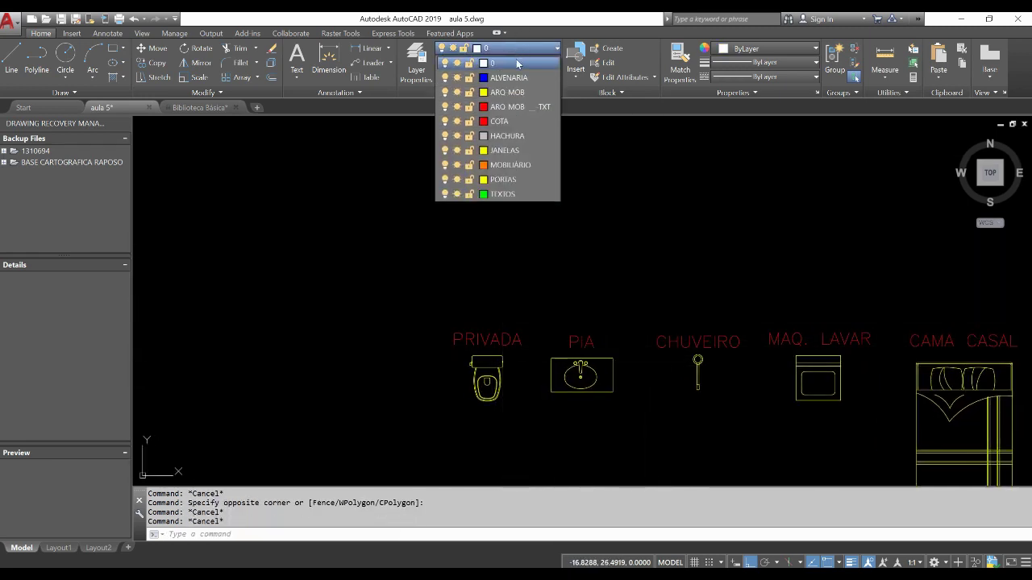
{"action": "left_click", "coordinate": [519, 63]}
{"action": "left_click", "coordinate": [516, 48]}
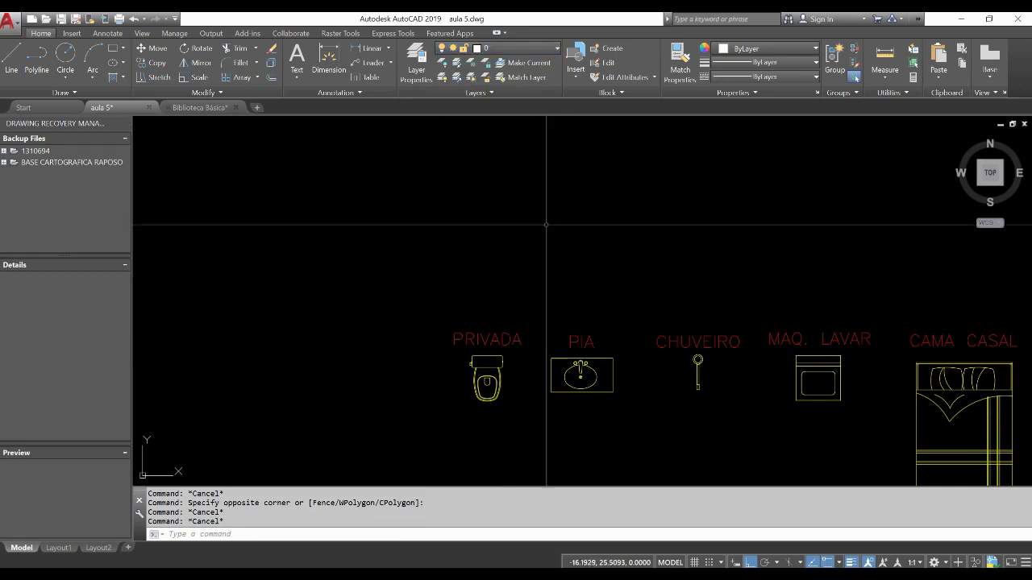
{"action": "scroll", "coordinate": [537, 234], "scroll_direction": "down", "scroll_amount": 3}
{"action": "scroll", "coordinate": [492, 252], "scroll_direction": "down", "scroll_amount": 2}
Window-select the whole furniture row and put it on the MOBILIÁRIO layer.
{"action": "left_click", "coordinate": [488, 252]}
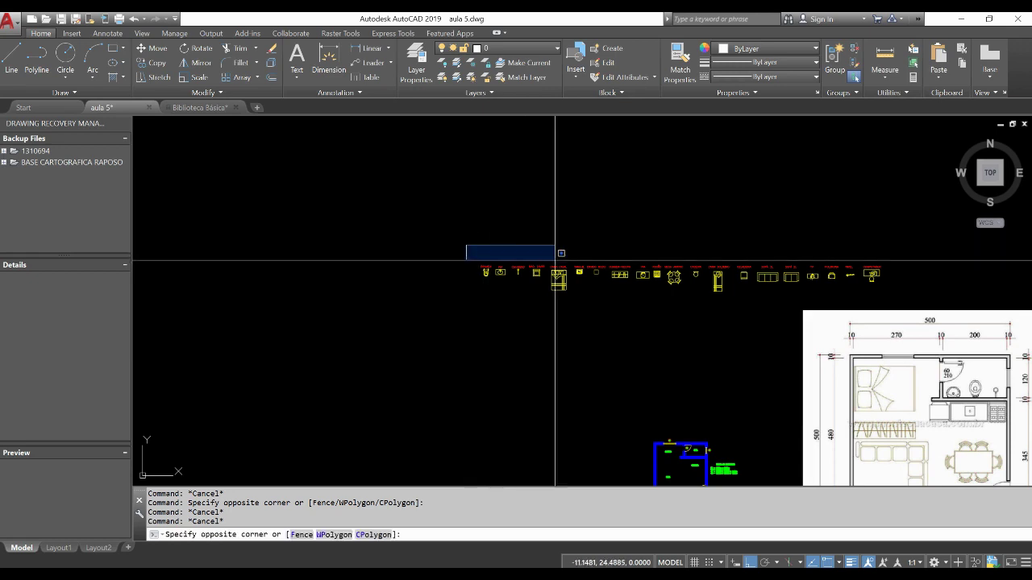
{"action": "left_click", "coordinate": [920, 307]}
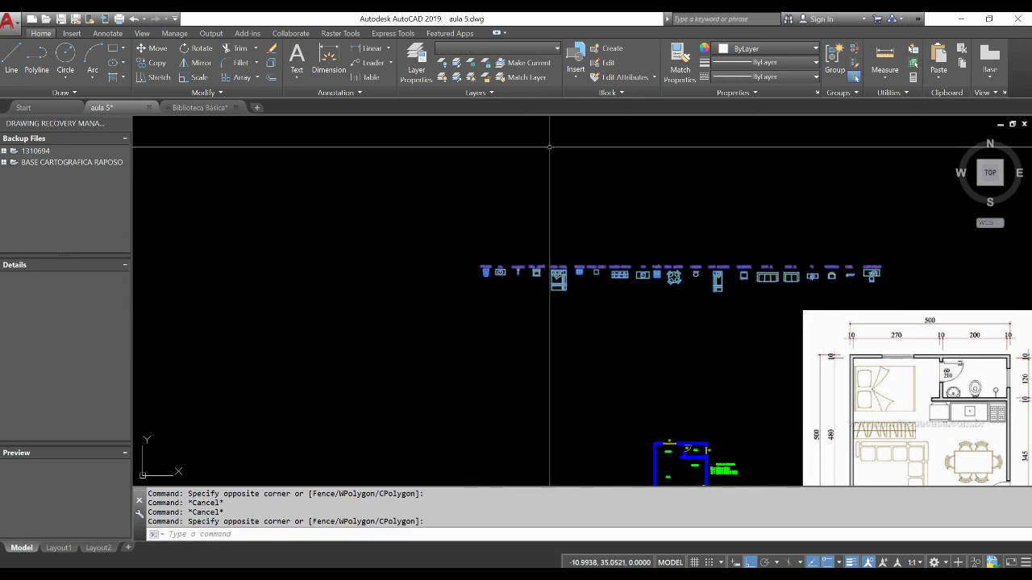
{"action": "left_click", "coordinate": [513, 50]}
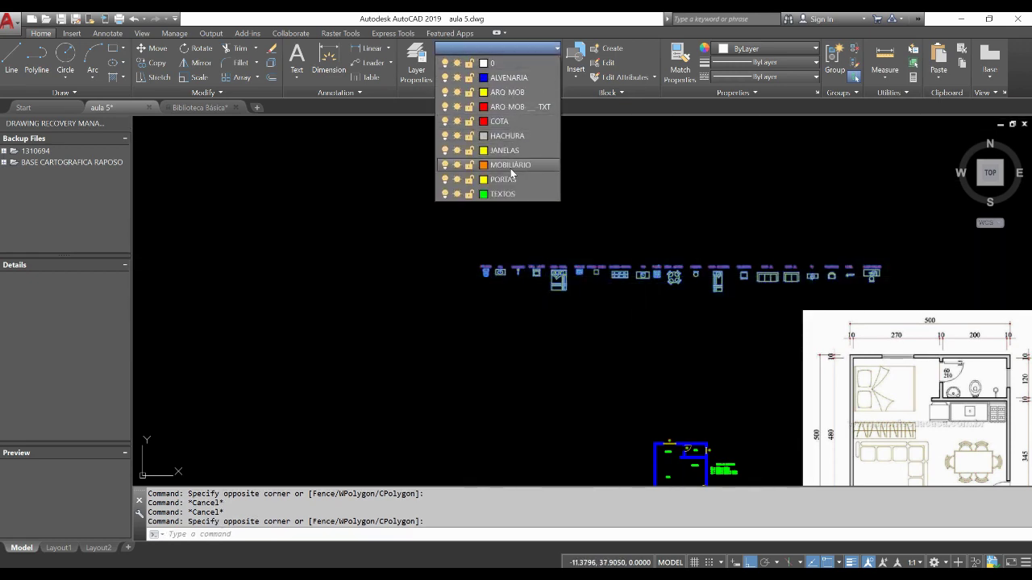
{"action": "left_click", "coordinate": [516, 165]}
{"action": "scroll", "coordinate": [480, 282], "scroll_direction": "up", "scroll_amount": 5}
{"action": "key", "text": "Escape"}
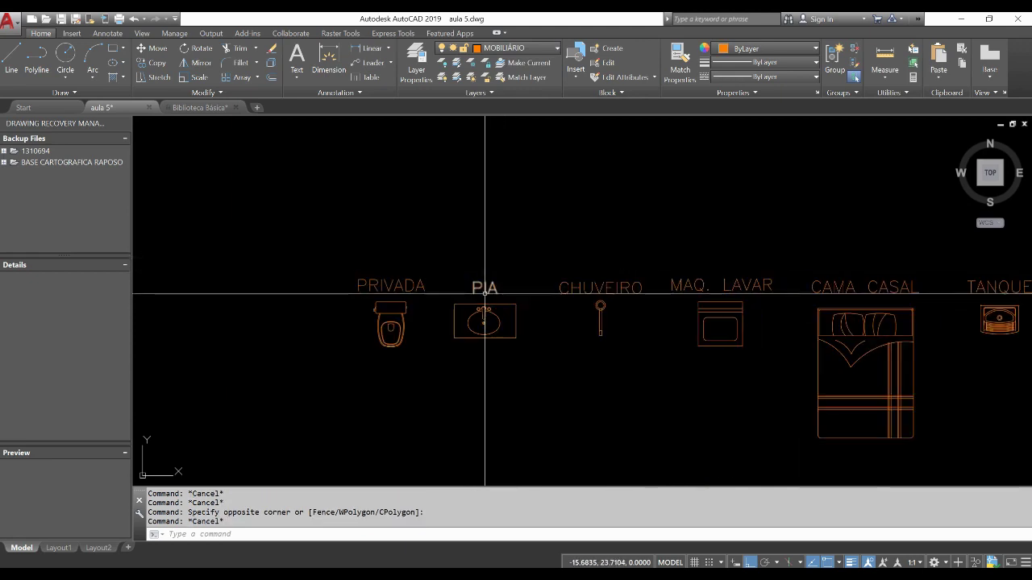
{"action": "scroll", "coordinate": [497, 305], "scroll_direction": "up", "scroll_amount": 3}
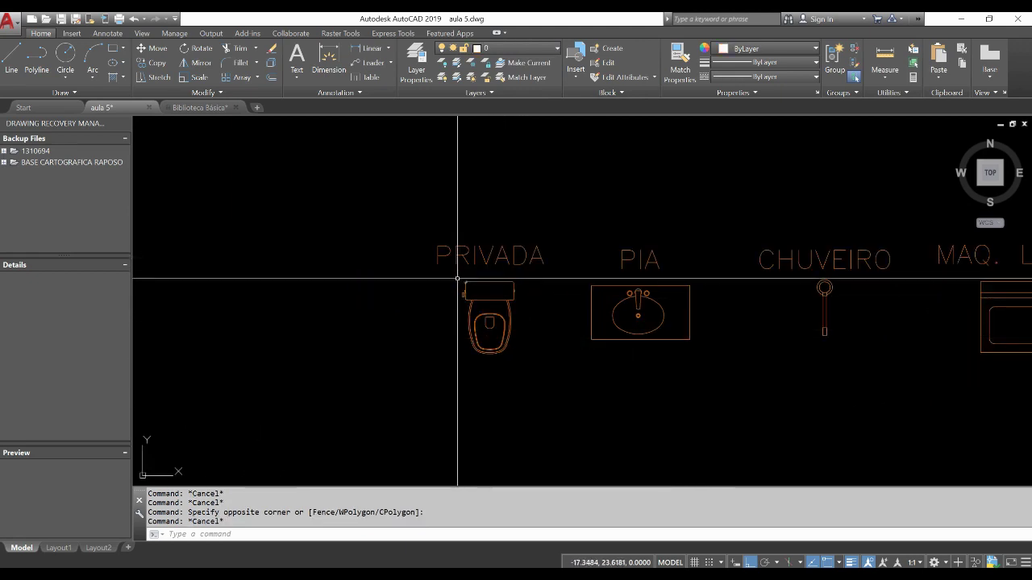
{"action": "mouse_move", "coordinate": [504, 298]}
{"action": "middle_mouse_down"}
{"action": "mouse_move", "coordinate": [603, 389]}
{"action": "mouse_move", "coordinate": [562, 376]}
{"action": "mouse_move", "coordinate": [522, 333]}
{"action": "mouse_move", "coordinate": [565, 318]}
{"action": "middle_mouse_up"}
{"action": "scroll", "coordinate": [571, 336], "scroll_direction": "down", "scroll_amount": 2}
{"action": "scroll", "coordinate": [520, 343], "scroll_direction": "up", "scroll_amount": 5}
{"action": "type", "text": "B"}
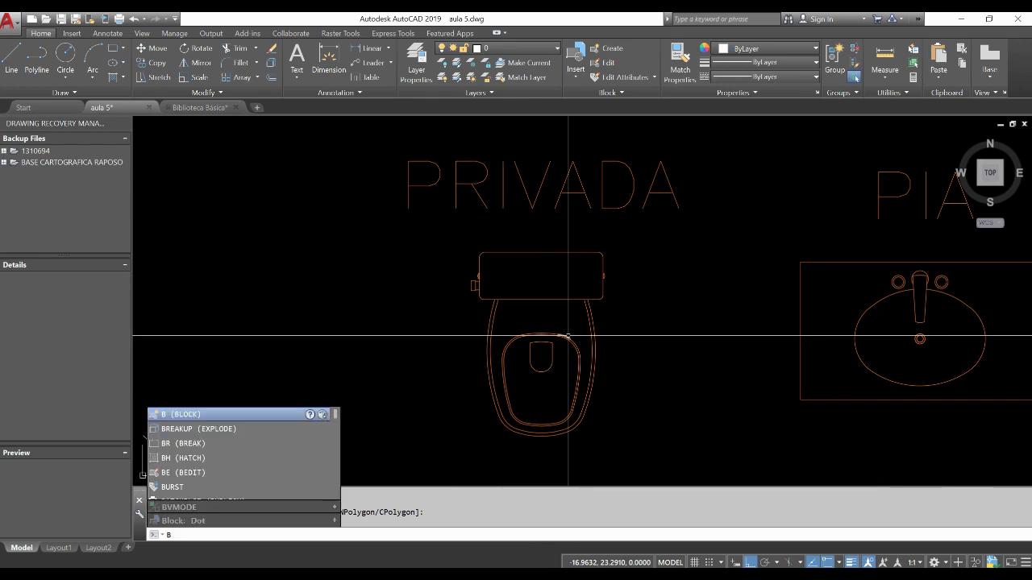
Define block VASO SANITARIO from the toilet's 151 objects, based at the tank's top midpoint.
{"action": "key", "text": "Return"}
{"action": "type", "text": "VASO SANITARIO"}
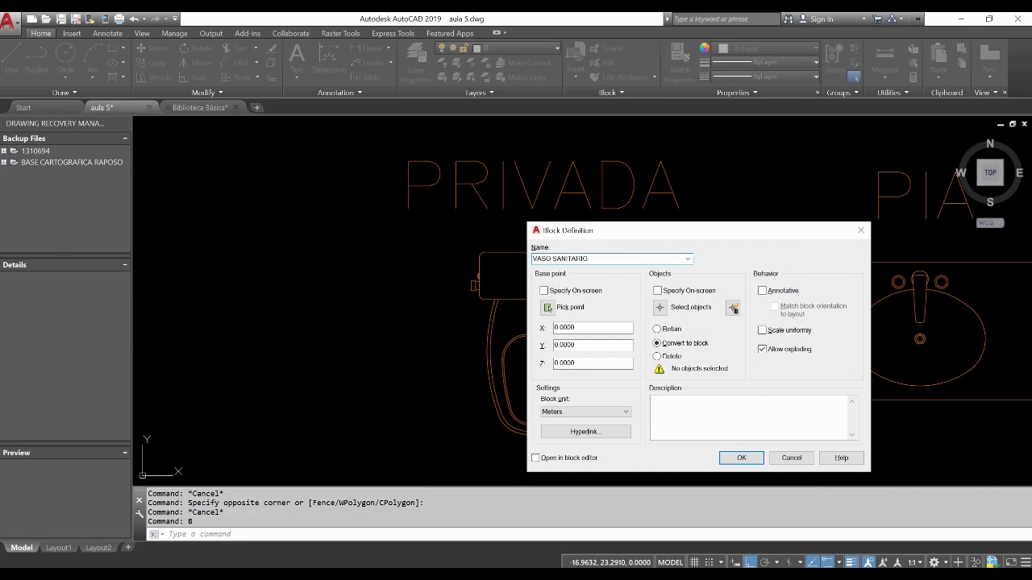
{"action": "left_click", "coordinate": [659, 308]}
{"action": "left_click", "coordinate": [457, 235]}
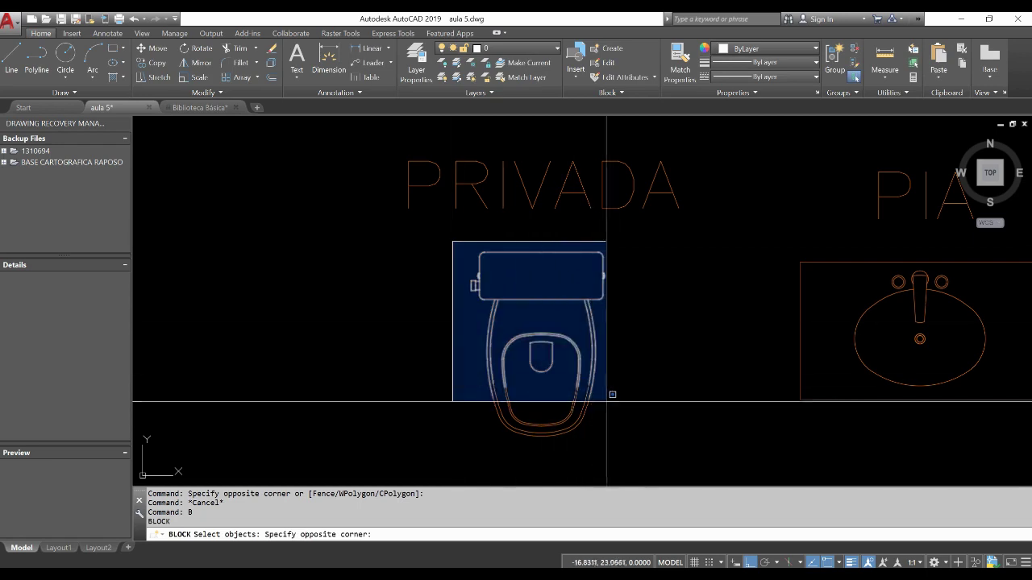
{"action": "left_click", "coordinate": [633, 440]}
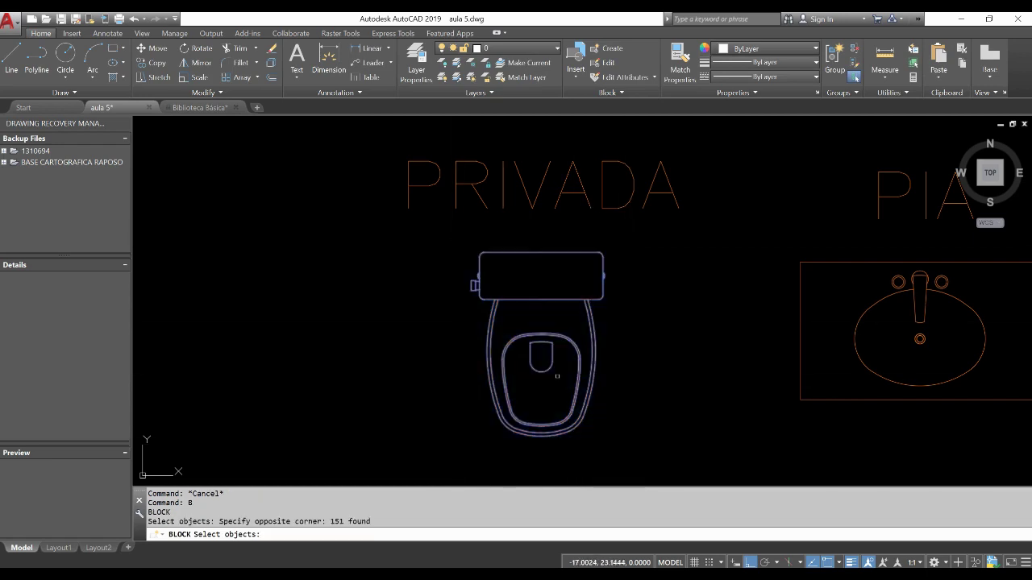
{"action": "key", "text": "Return"}
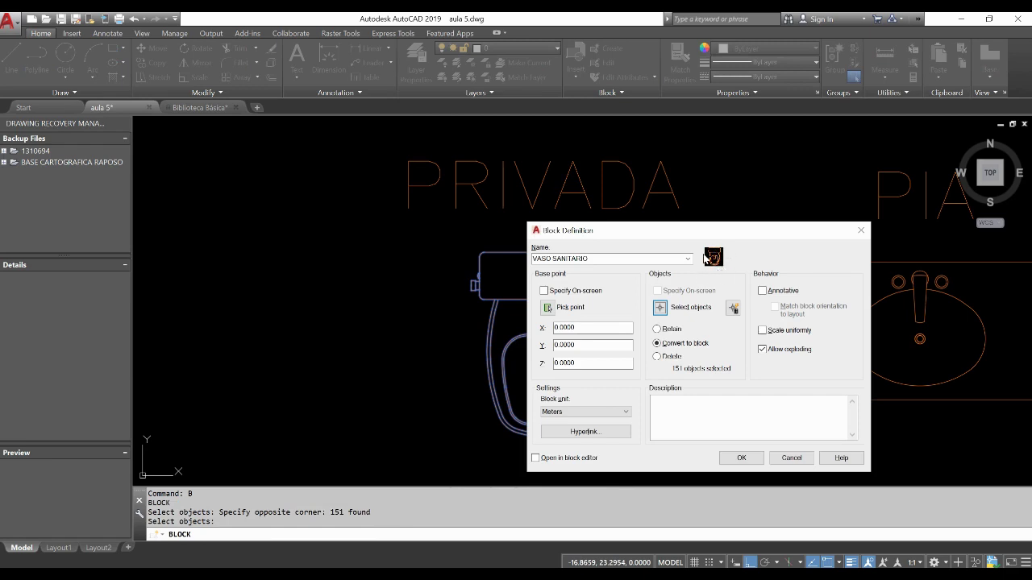
{"action": "left_click", "coordinate": [547, 308]}
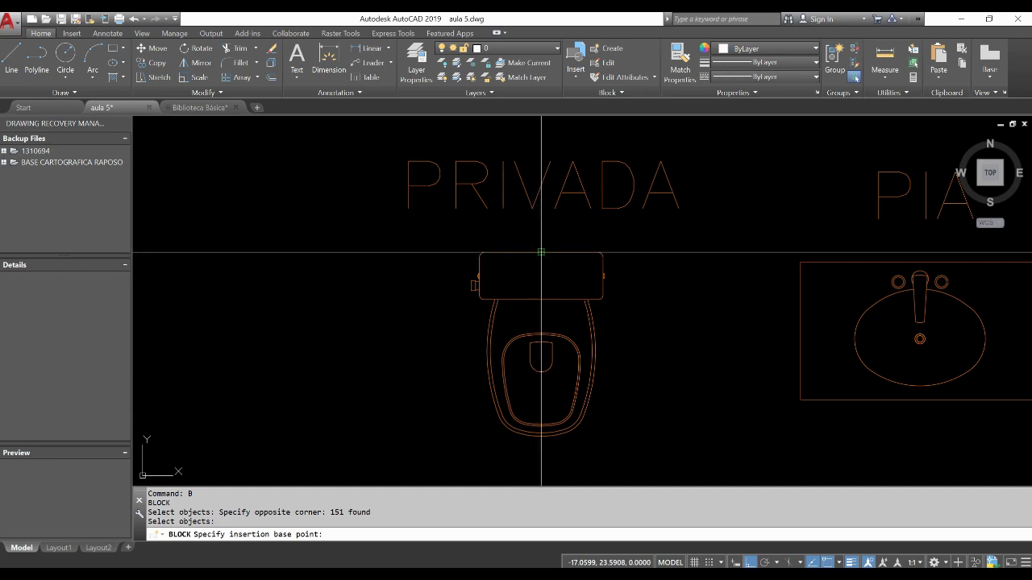
{"action": "left_click", "coordinate": [541, 253]}
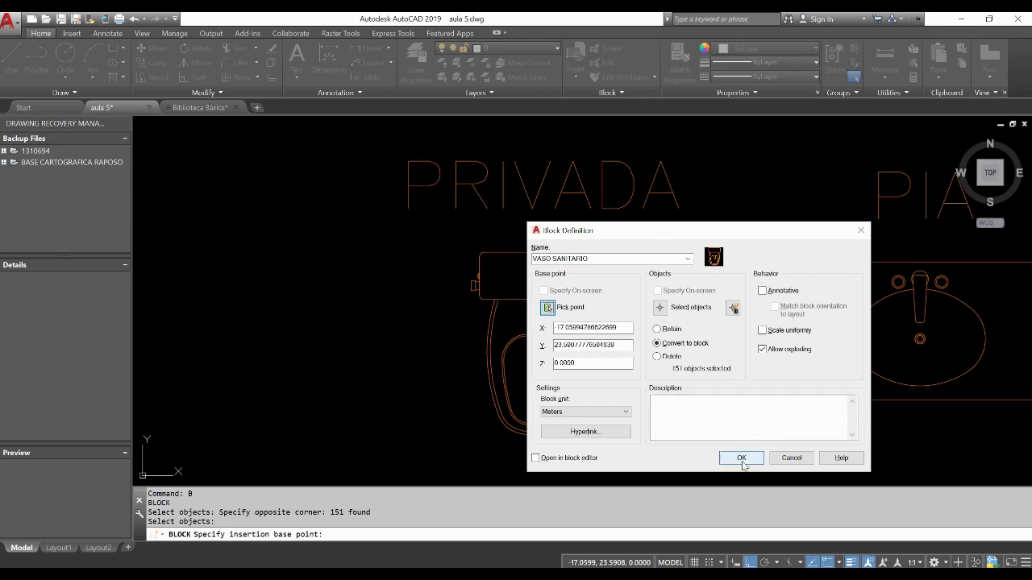
{"action": "left_click", "coordinate": [741, 458]}
{"action": "scroll", "coordinate": [645, 282], "scroll_direction": "down", "scroll_amount": 1}
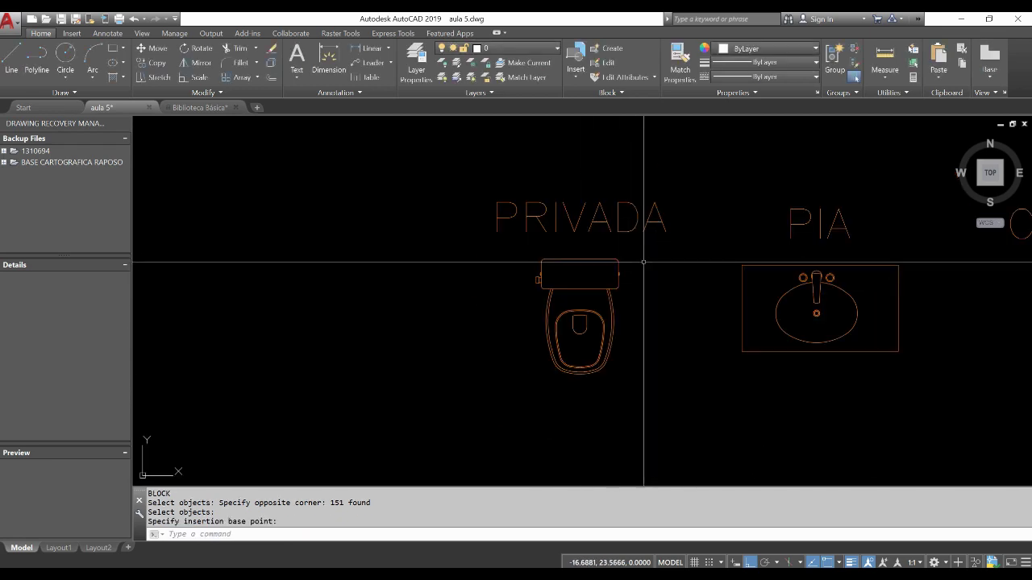
{"action": "middle_click_drag", "start_coordinate": [637, 252], "coordinate": [618, 267]}
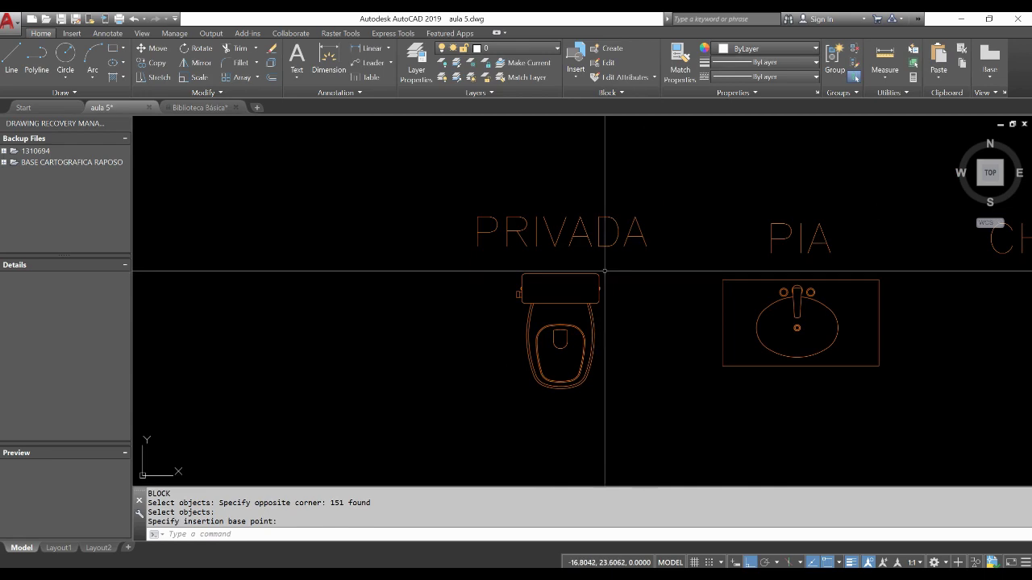
{"action": "scroll", "coordinate": [605, 271], "scroll_direction": "up", "scroll_amount": 2}
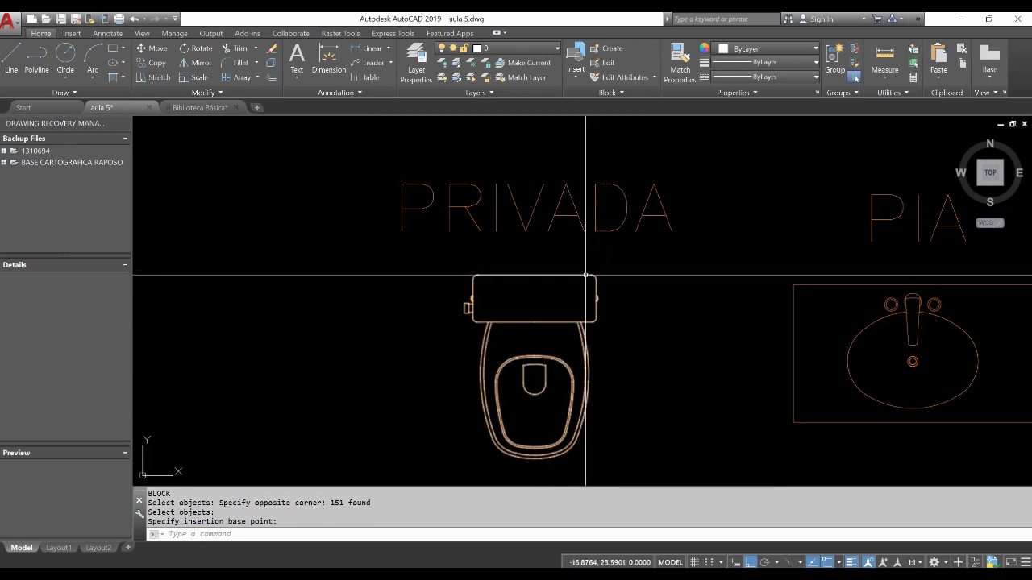
{"action": "left_click", "coordinate": [585, 275]}
{"action": "key", "text": "Escape"}
{"action": "left_click", "coordinate": [567, 277]}
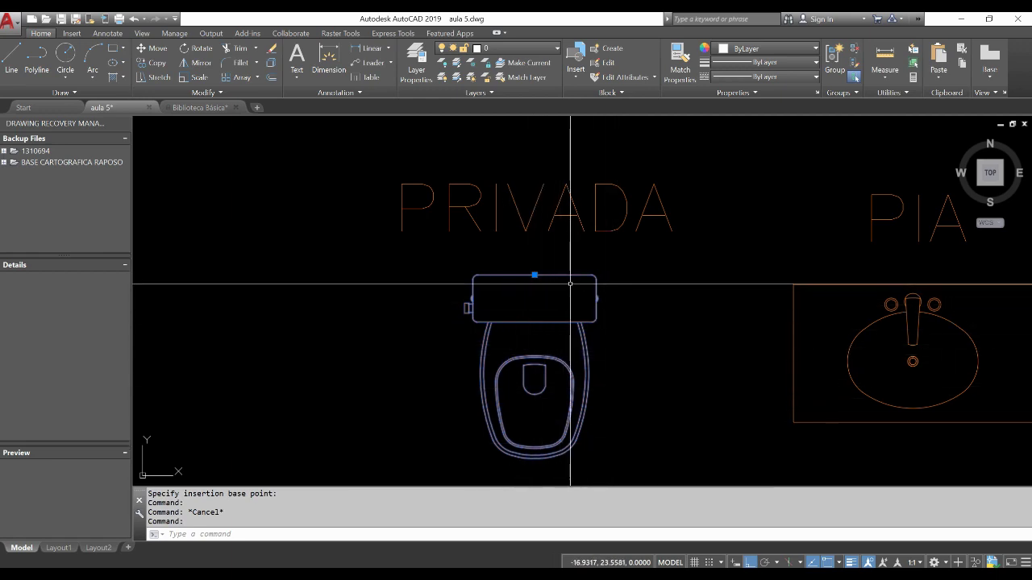
{"action": "right_click", "coordinate": [570, 284]}
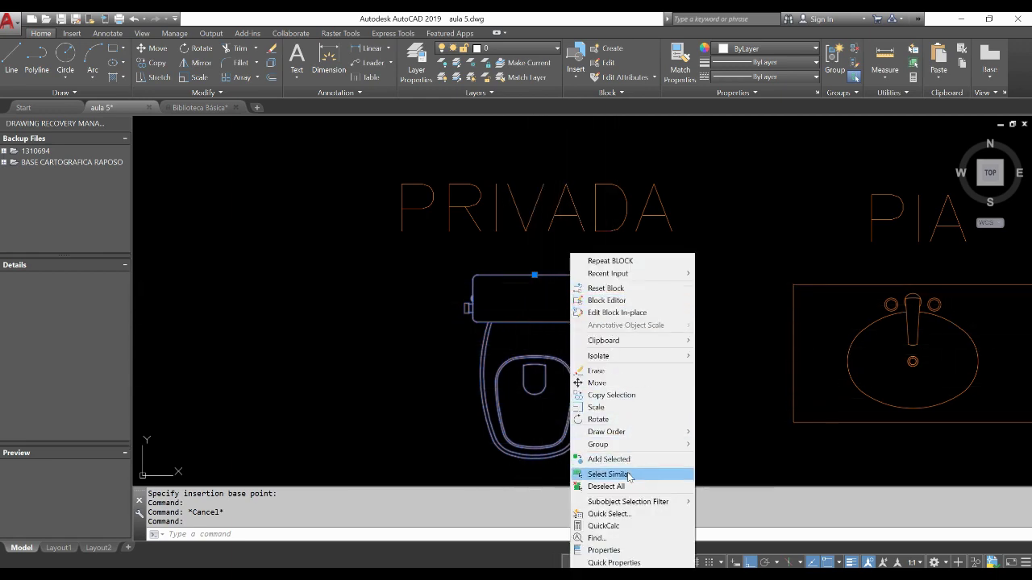
{"action": "left_click", "coordinate": [622, 551]}
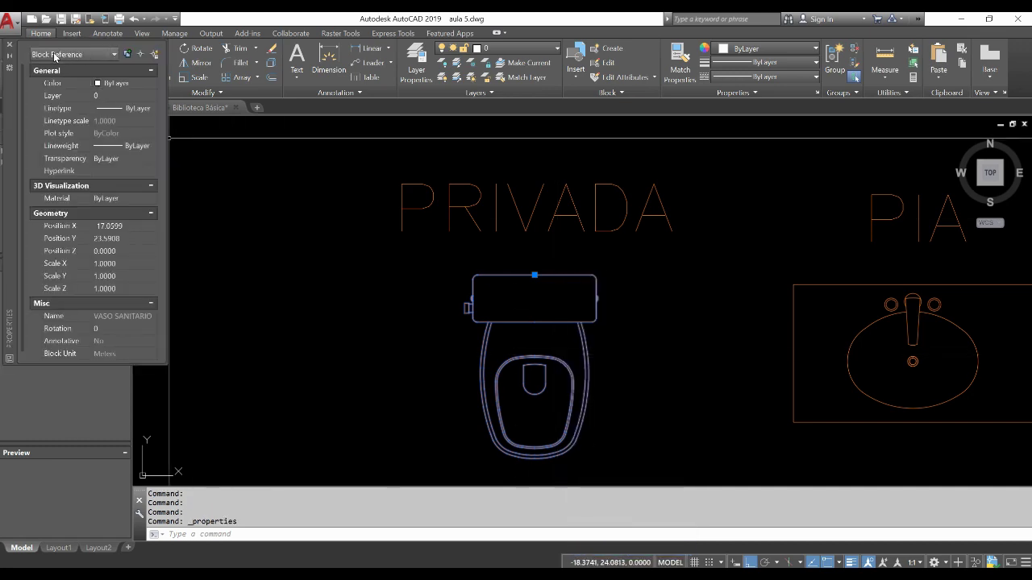
{"action": "key", "text": "Escape"}
{"action": "scroll", "coordinate": [532, 219], "scroll_direction": "down", "scroll_amount": 4}
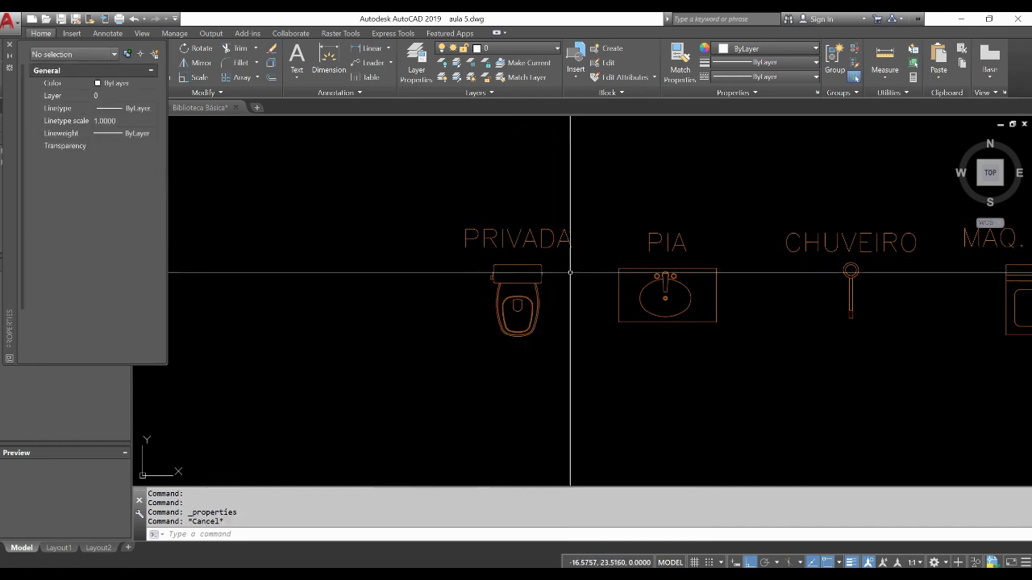
{"action": "scroll", "coordinate": [570, 277], "scroll_direction": "down", "scroll_amount": 2}
{"action": "scroll", "coordinate": [556, 302], "scroll_direction": "down", "scroll_amount": 2}
{"action": "middle_click_drag", "start_coordinate": [604, 303], "coordinate": [545, 307]}
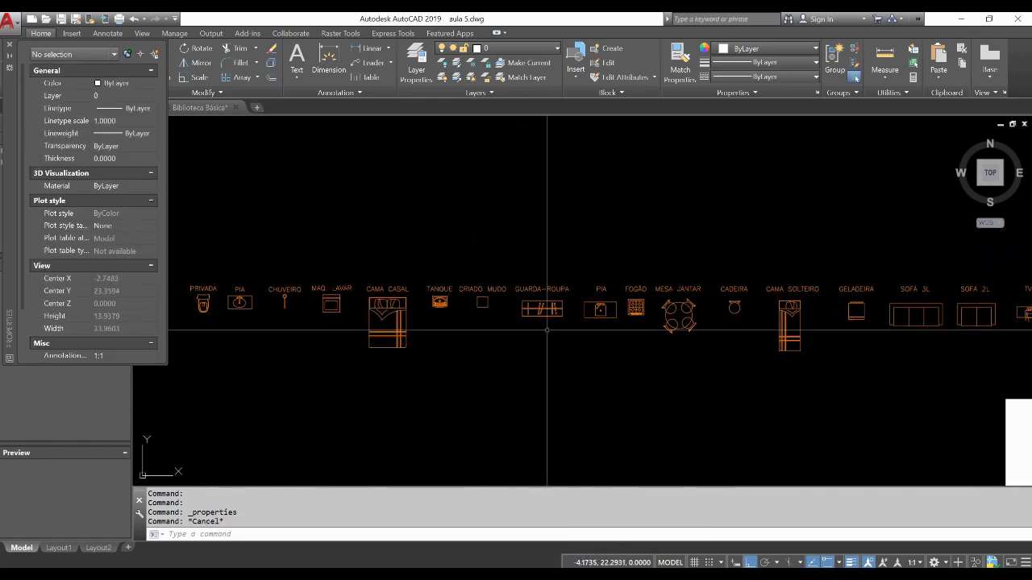
{"action": "middle_click_drag", "start_coordinate": [753, 323], "coordinate": [677, 338]}
{"action": "scroll", "coordinate": [575, 299], "scroll_direction": "down", "scroll_amount": 2}
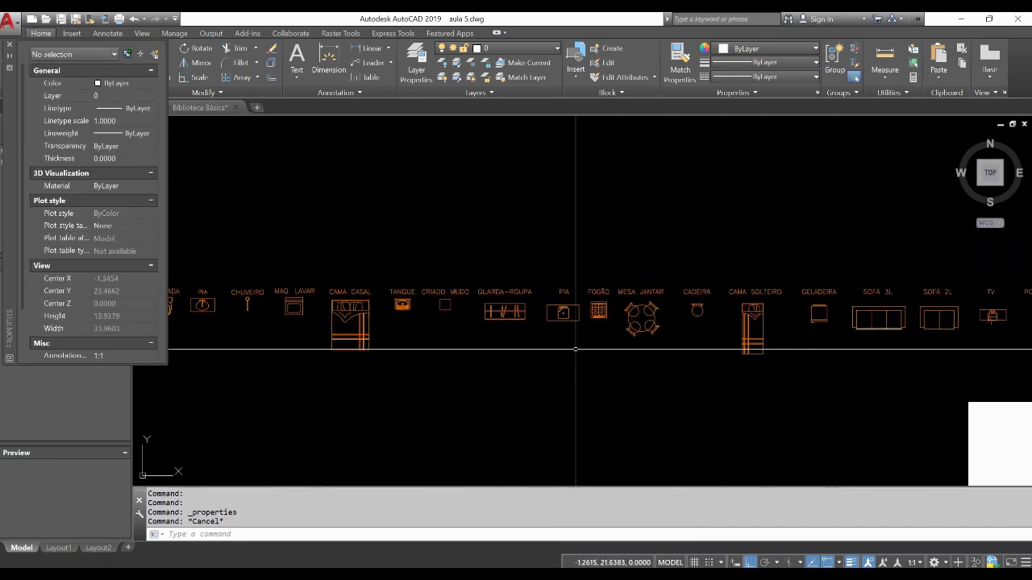
{"action": "scroll", "coordinate": [604, 350], "scroll_direction": "down", "scroll_amount": 2}
{"action": "scroll", "coordinate": [505, 304], "scroll_direction": "up", "scroll_amount": 6}
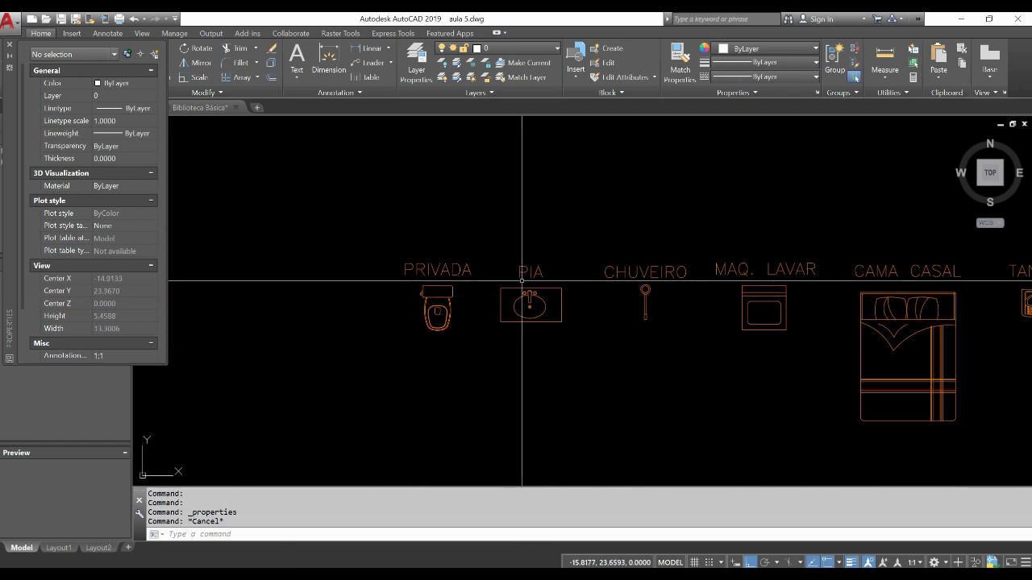
{"action": "scroll", "coordinate": [522, 284], "scroll_direction": "up", "scroll_amount": 3}
{"action": "scroll", "coordinate": [833, 339], "scroll_direction": "down", "scroll_amount": 1}
{"action": "middle_click_drag", "start_coordinate": [833, 339], "coordinate": [509, 310]}
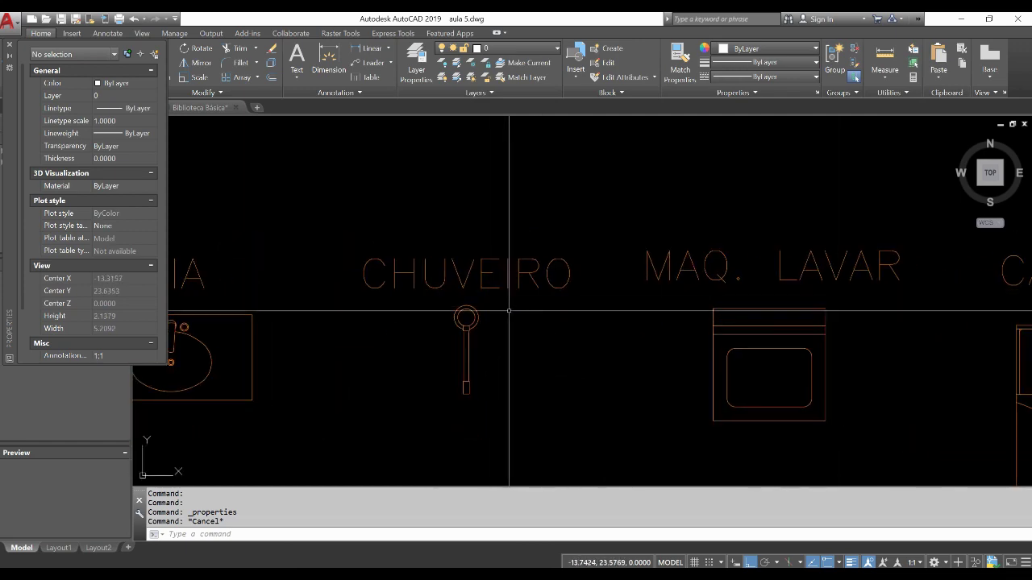
{"action": "scroll", "coordinate": [509, 310], "scroll_direction": "down", "scroll_amount": 1}
{"action": "scroll", "coordinate": [666, 306], "scroll_direction": "up", "scroll_amount": 1}
{"action": "scroll", "coordinate": [702, 277], "scroll_direction": "down", "scroll_amount": 2}
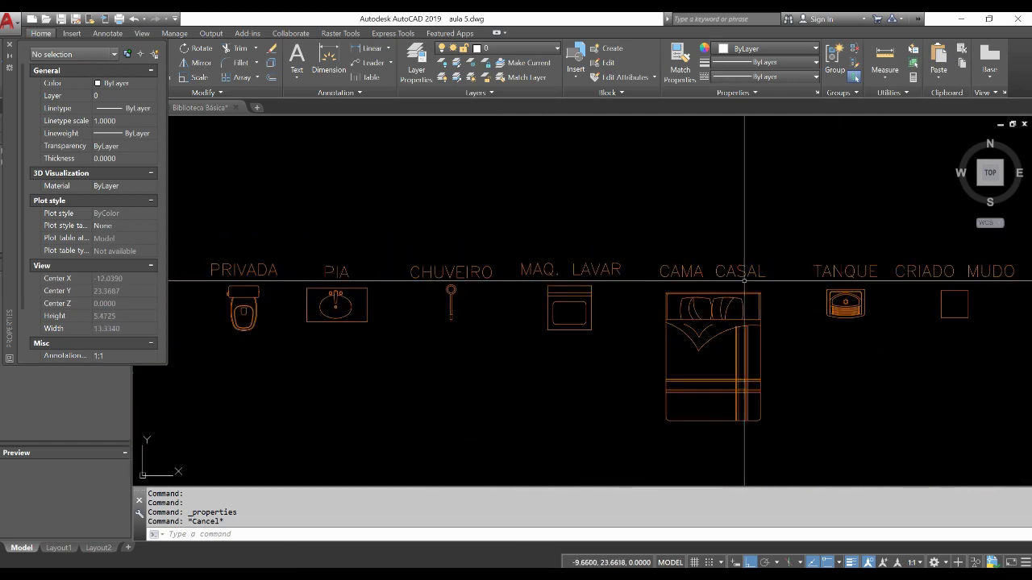
{"action": "scroll", "coordinate": [604, 277], "scroll_direction": "up", "scroll_amount": 1}
{"action": "scroll", "coordinate": [539, 287], "scroll_direction": "up", "scroll_amount": 1}
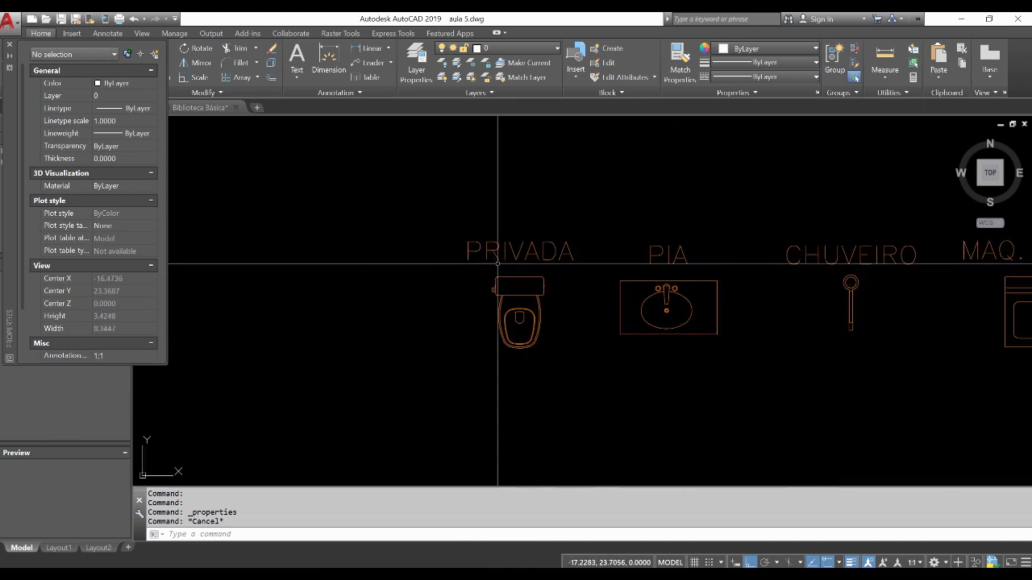
{"action": "left_click", "coordinate": [10, 46]}
{"action": "scroll", "coordinate": [484, 234], "scroll_direction": "down", "scroll_amount": 2}
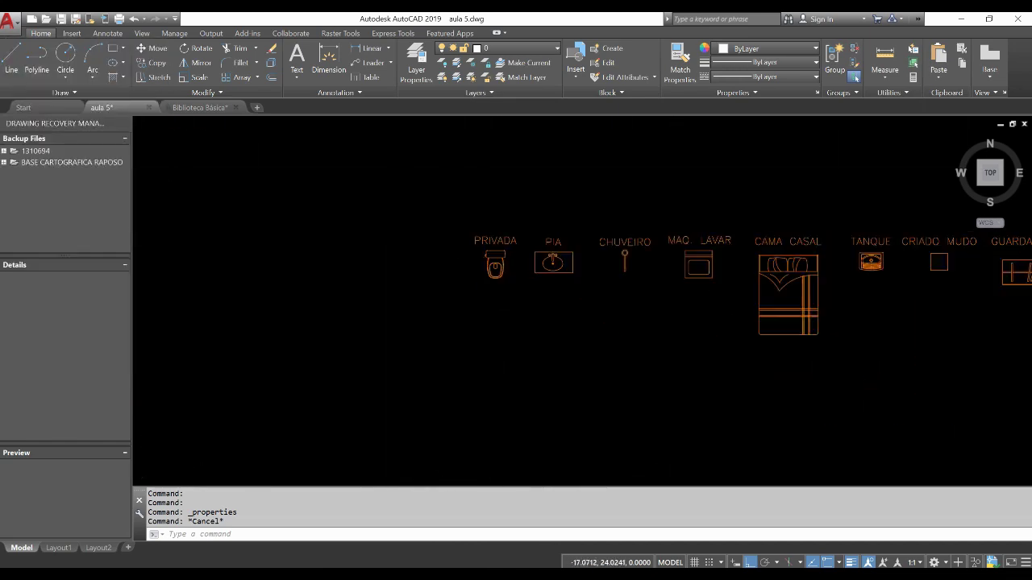
{"action": "scroll", "coordinate": [507, 237], "scroll_direction": "down", "scroll_amount": 2}
{"action": "scroll", "coordinate": [511, 232], "scroll_direction": "up", "scroll_amount": 3}
{"action": "scroll", "coordinate": [511, 232], "scroll_direction": "up", "scroll_amount": 3}
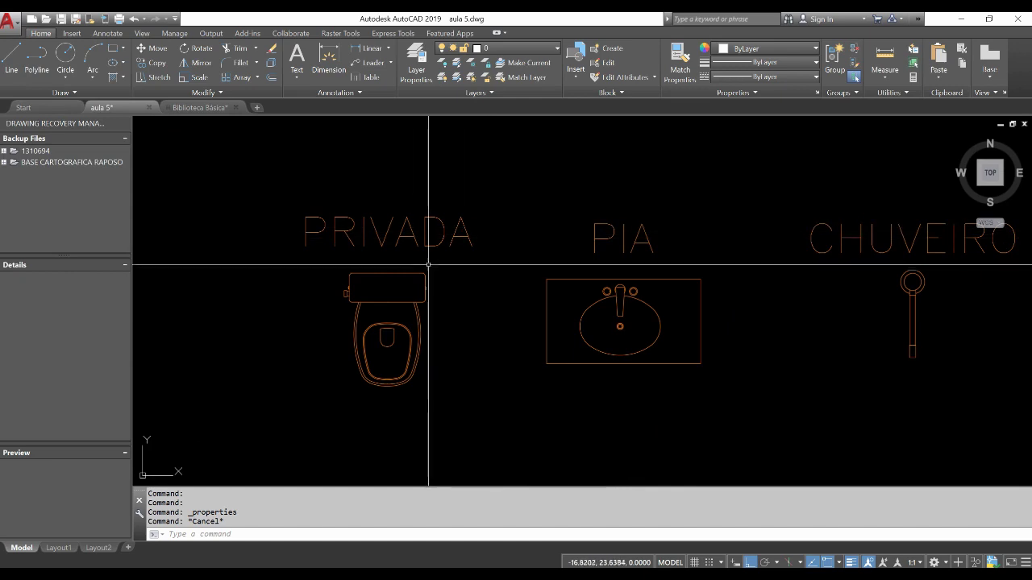
Centre the view on the library toilet and sink and select the toilet block.
{"action": "middle_click_drag", "start_coordinate": [428, 263], "coordinate": [502, 314]}
{"action": "left_click", "coordinate": [457, 319]}
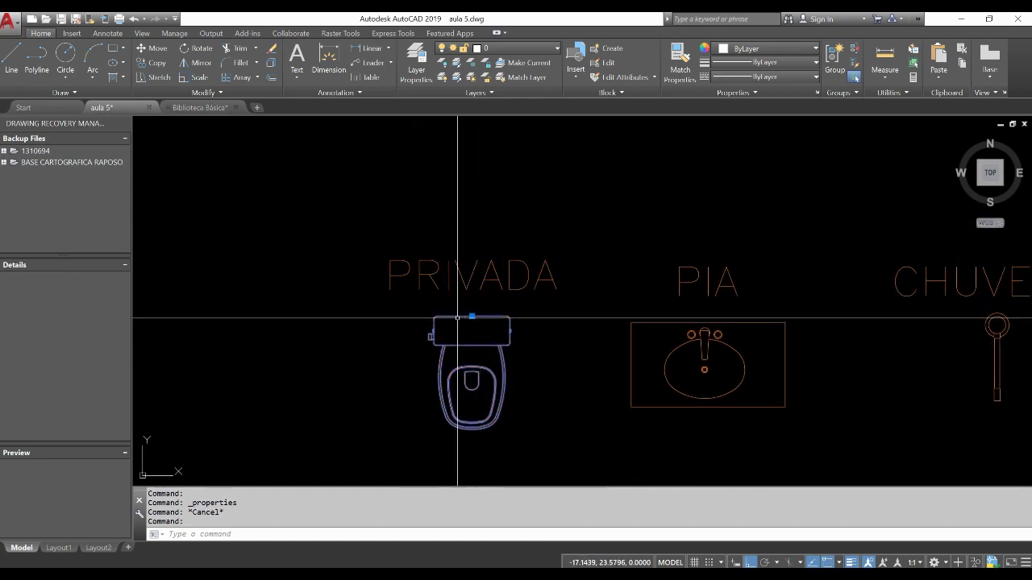
{"action": "scroll", "coordinate": [470, 291], "scroll_direction": "down", "scroll_amount": 1}
{"action": "scroll", "coordinate": [475, 293], "scroll_direction": "up", "scroll_amount": 3}
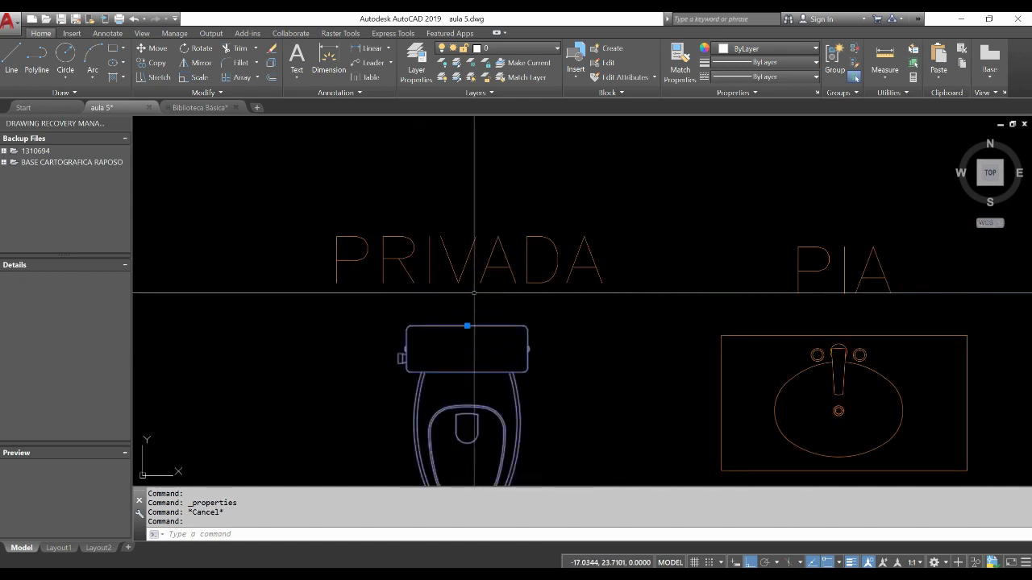
{"action": "scroll", "coordinate": [481, 295], "scroll_direction": "down", "scroll_amount": 5}
{"action": "scroll", "coordinate": [491, 298], "scroll_direction": "up", "scroll_amount": 5}
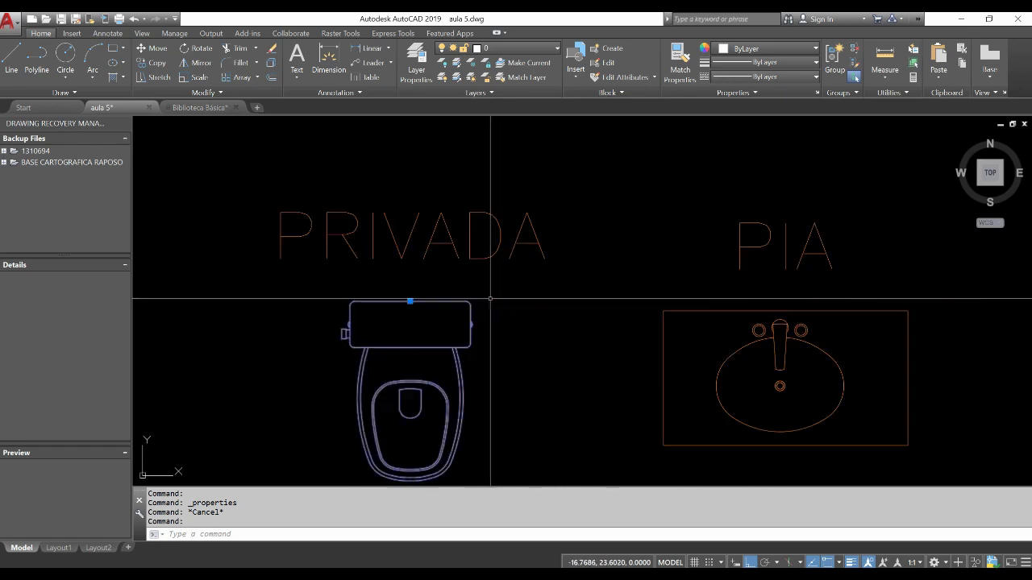
{"action": "key", "text": "Escape"}
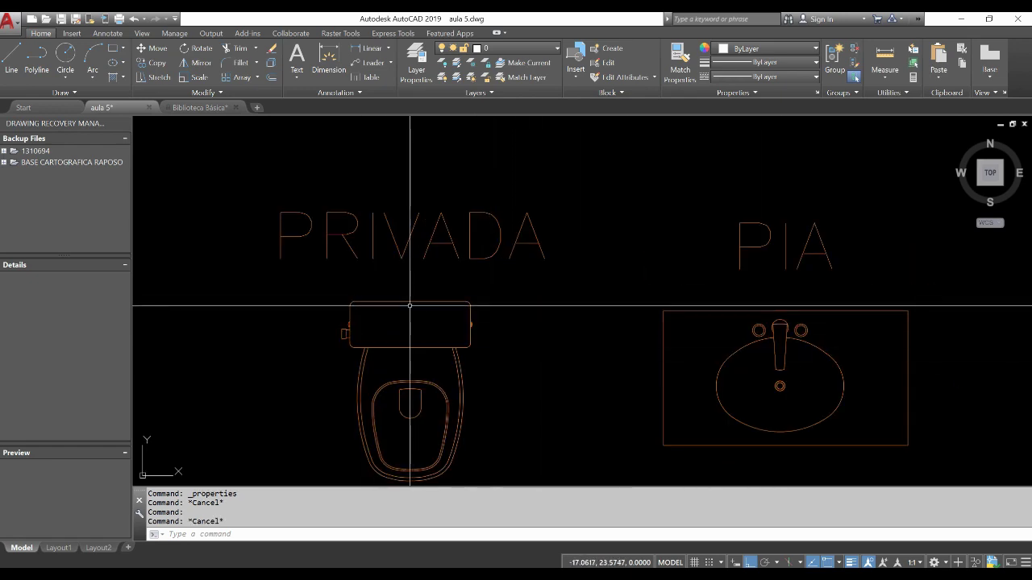
Copy the VASO SANITARIO toilet into the BAN. bathroom beside window J2, then select it.
{"action": "left_click", "coordinate": [410, 306]}
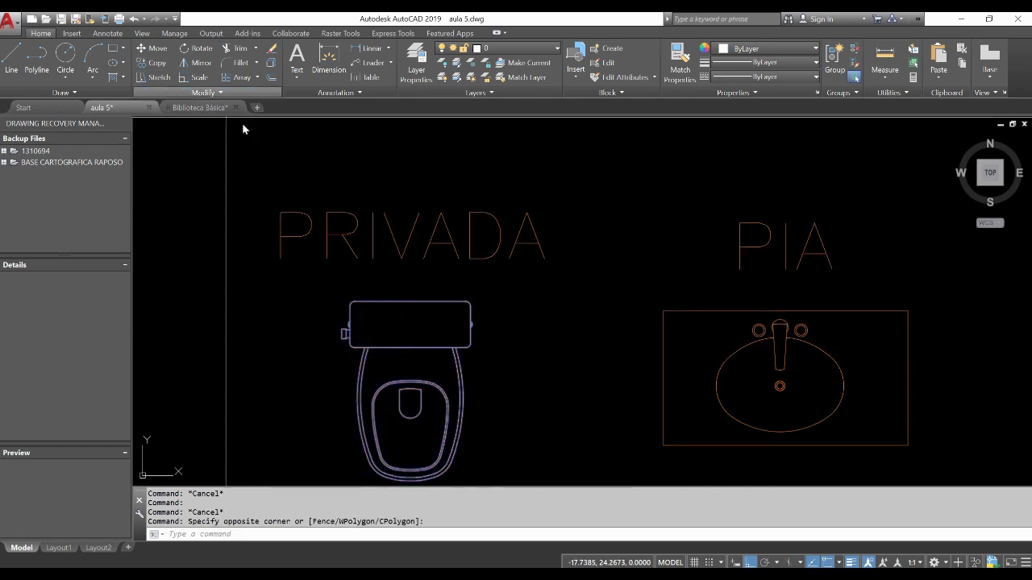
{"action": "left_click", "coordinate": [410, 303]}
{"action": "scroll", "coordinate": [411, 298], "scroll_direction": "down", "scroll_amount": 5}
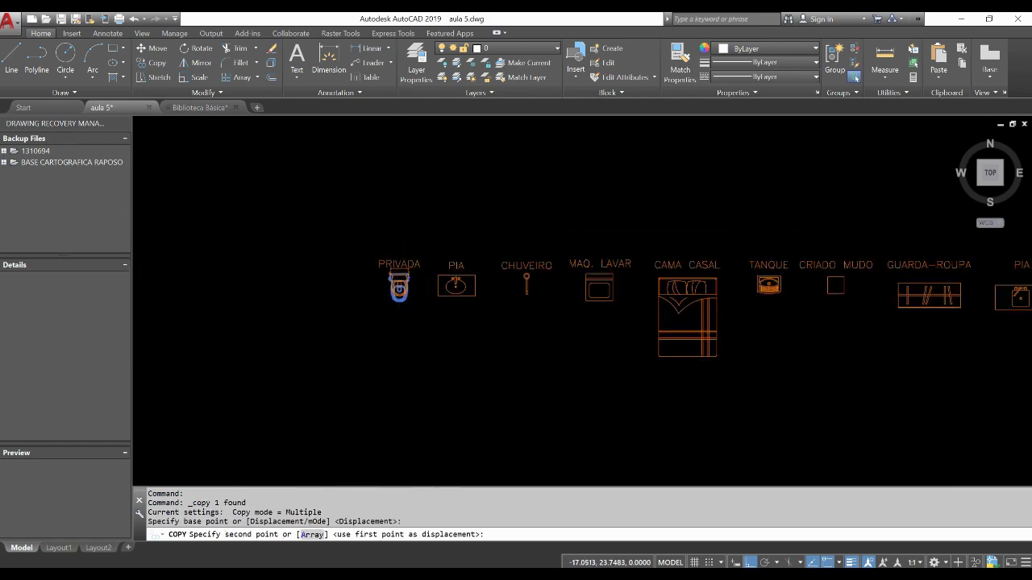
{"action": "scroll", "coordinate": [436, 306], "scroll_direction": "down", "scroll_amount": 3}
{"action": "scroll", "coordinate": [489, 305], "scroll_direction": "down", "scroll_amount": 2}
{"action": "scroll", "coordinate": [532, 266], "scroll_direction": "up", "scroll_amount": 2}
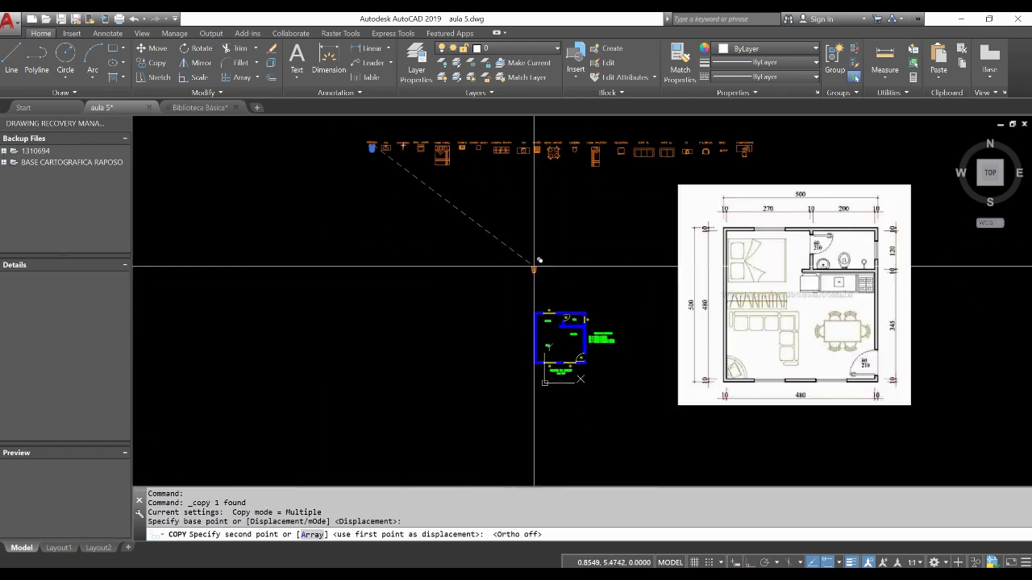
{"action": "scroll", "coordinate": [556, 307], "scroll_direction": "up", "scroll_amount": 4}
{"action": "scroll", "coordinate": [654, 410], "scroll_direction": "up", "scroll_amount": 5}
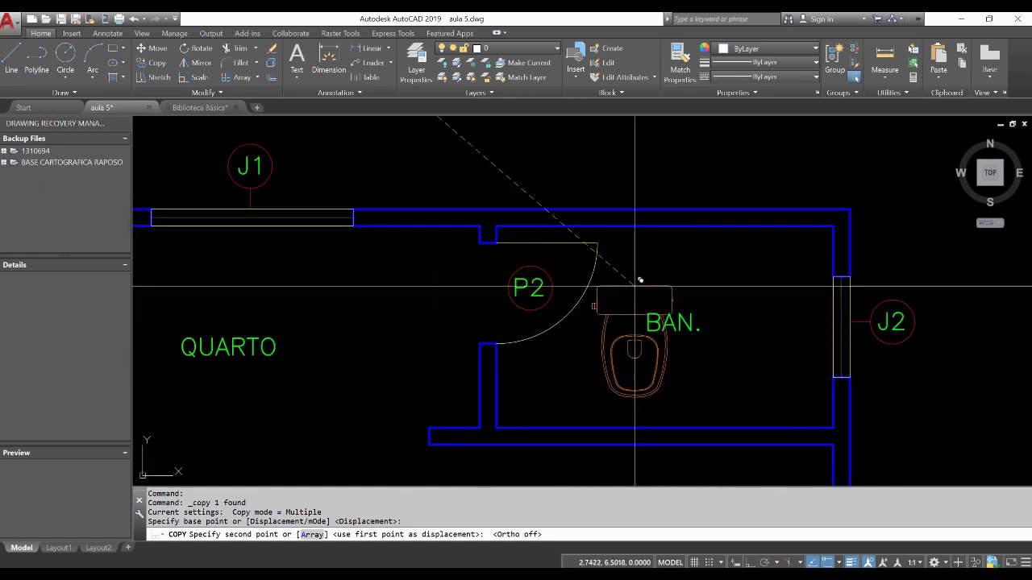
{"action": "scroll", "coordinate": [605, 339], "scroll_direction": "down", "scroll_amount": 1}
{"action": "scroll", "coordinate": [588, 298], "scroll_direction": "up", "scroll_amount": 1}
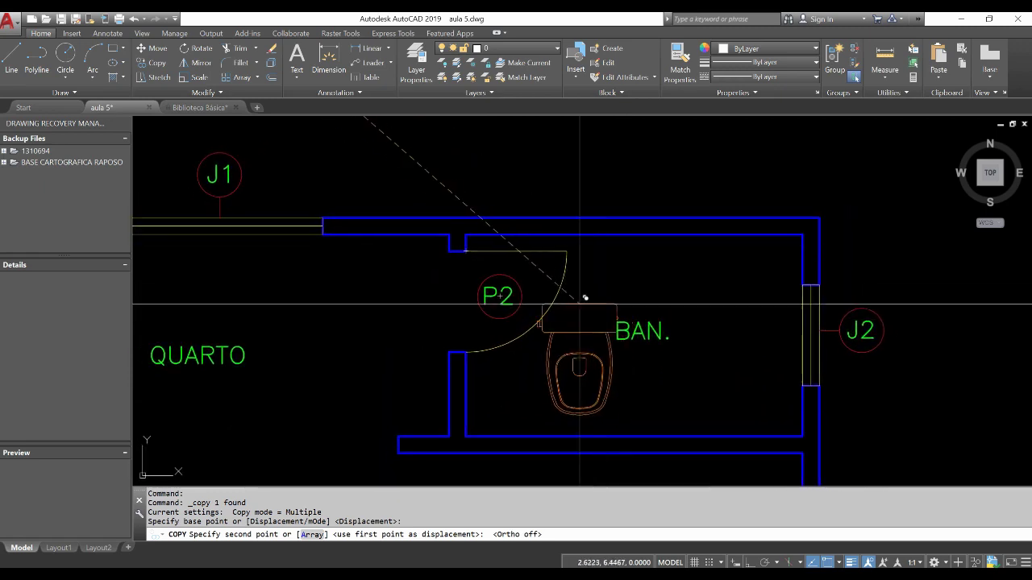
{"action": "left_click", "coordinate": [733, 314]}
{"action": "key", "text": "Escape"}
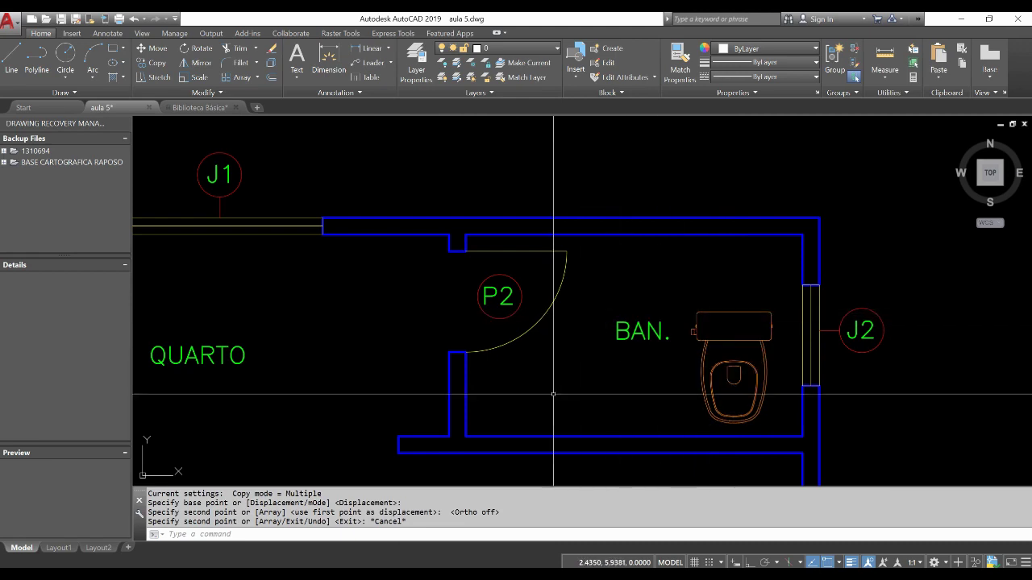
{"action": "left_click", "coordinate": [691, 310]}
{"action": "left_click", "coordinate": [776, 410]}
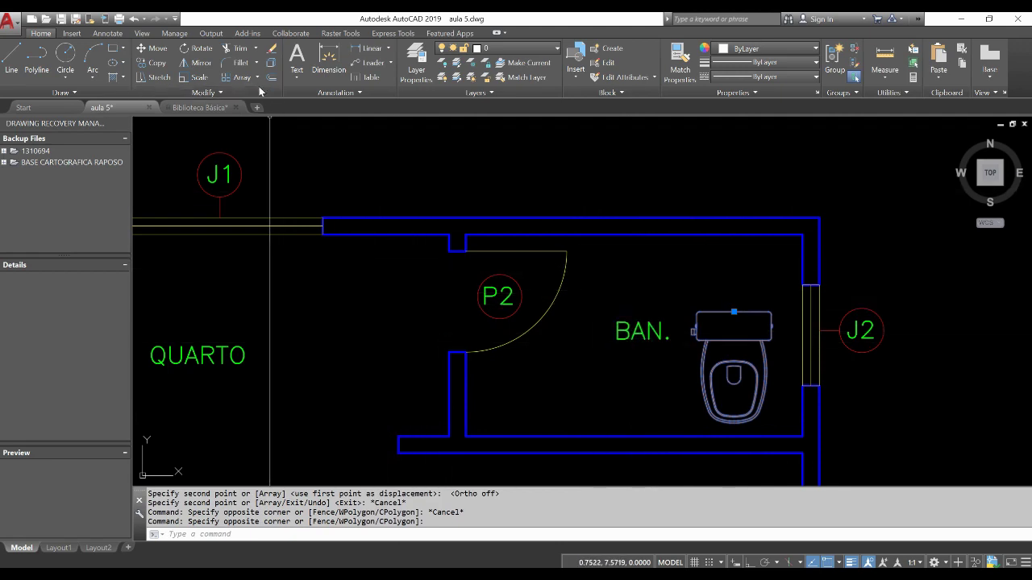
Rotate the bathroom toilet 180° and move it against the bathroom's lower wall.
{"action": "left_click", "coordinate": [197, 50]}
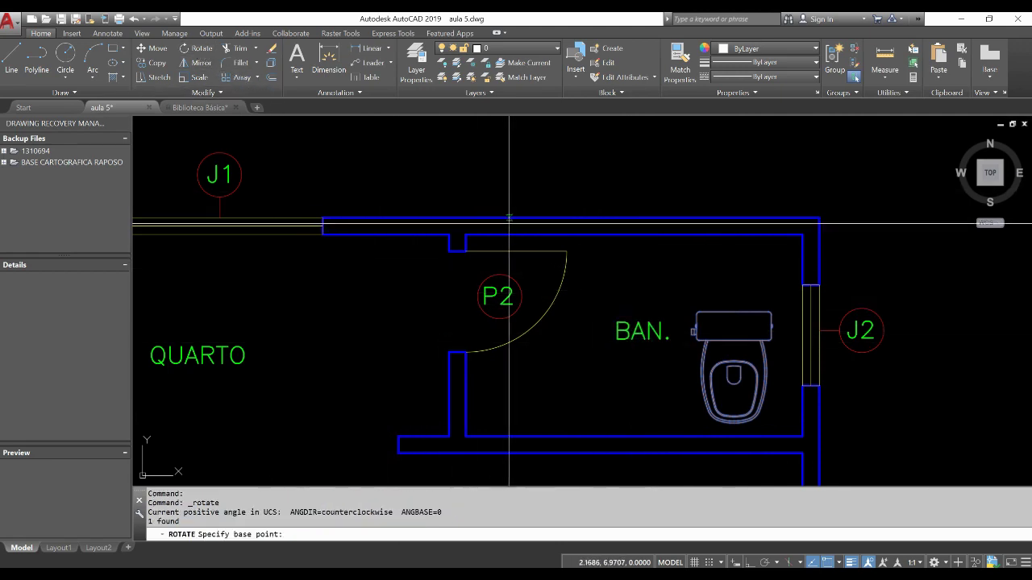
{"action": "left_click", "coordinate": [733, 313]}
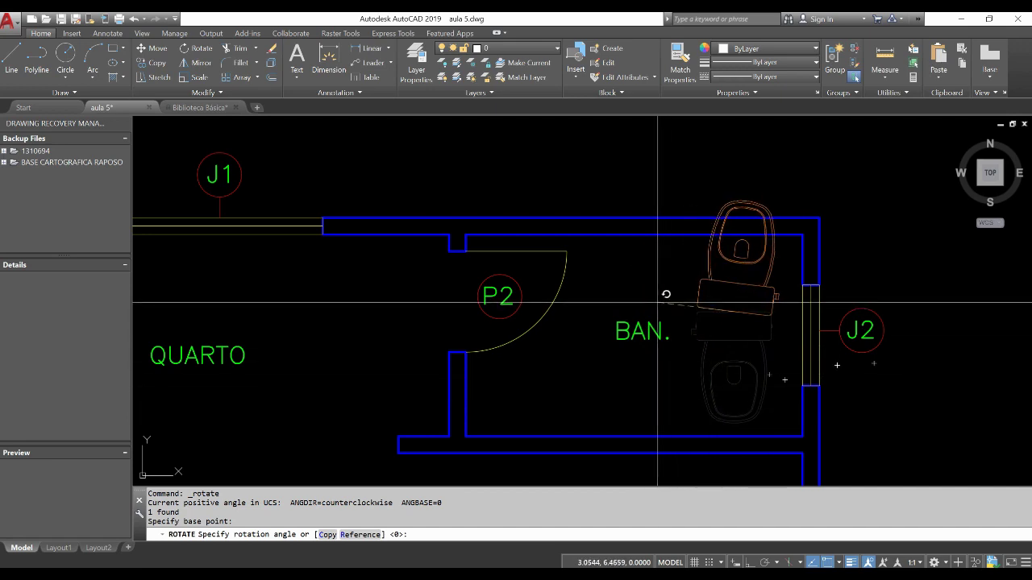
{"action": "type", "text": "180"}
{"action": "key", "text": "Return"}
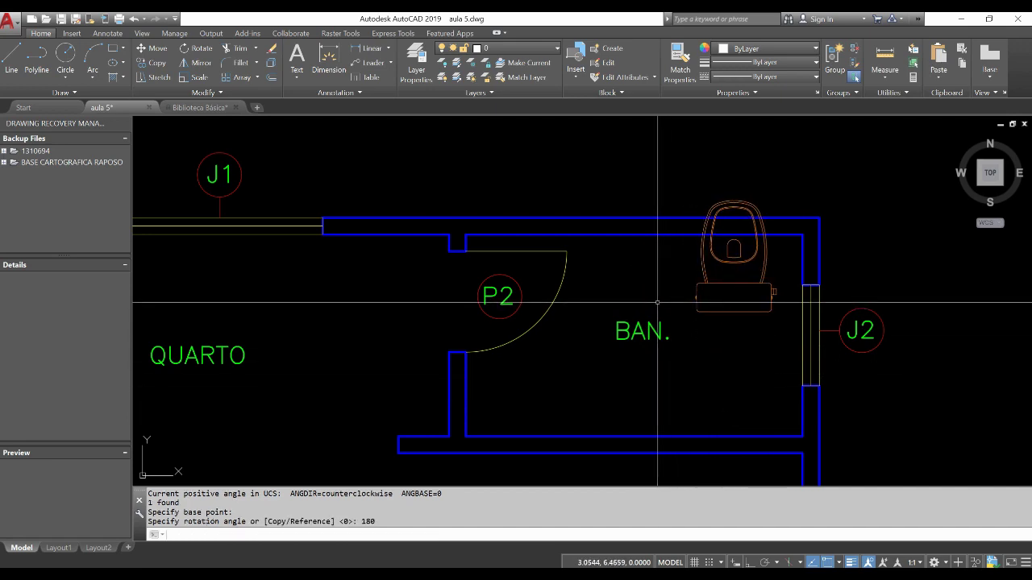
{"action": "left_click", "coordinate": [734, 311]}
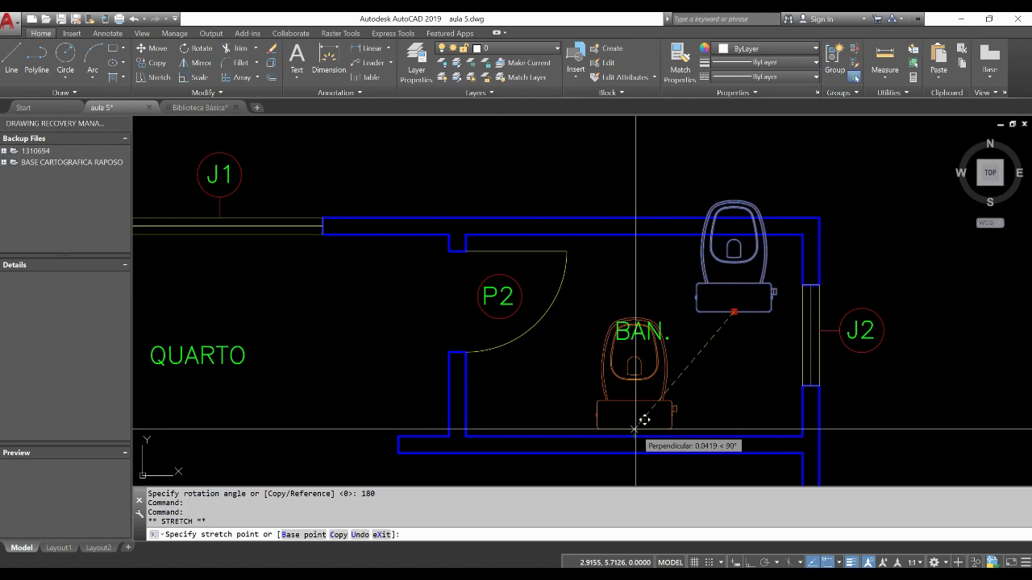
{"action": "left_click", "coordinate": [636, 430]}
{"action": "key", "text": "Escape"}
{"action": "key", "text": "Escape"}
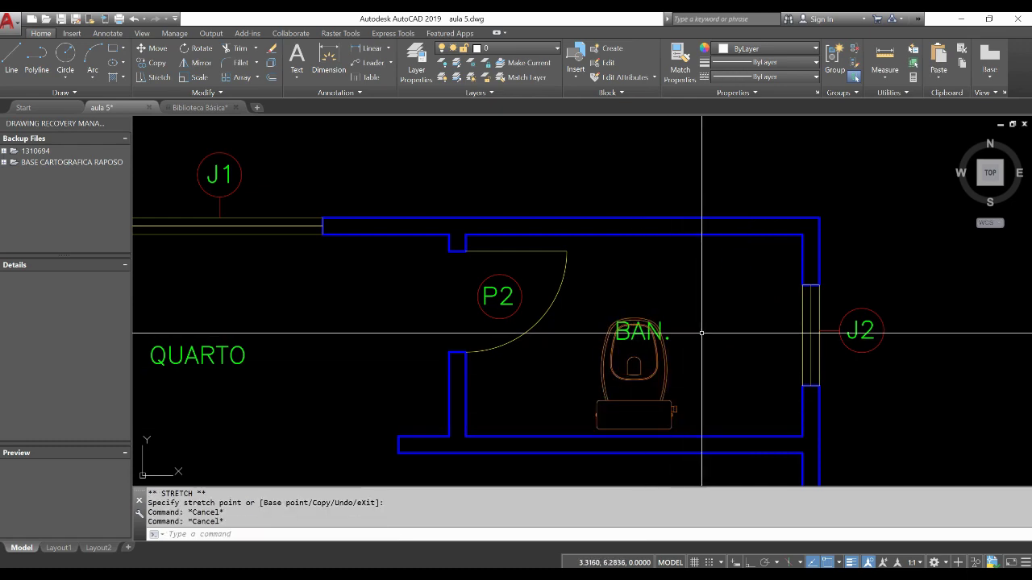
{"action": "type", "text": "M"}
Move the BAN. label straight up with Ortho on, clear of the toilet.
{"action": "key", "text": "Return"}
{"action": "left_click", "coordinate": [683, 334]}
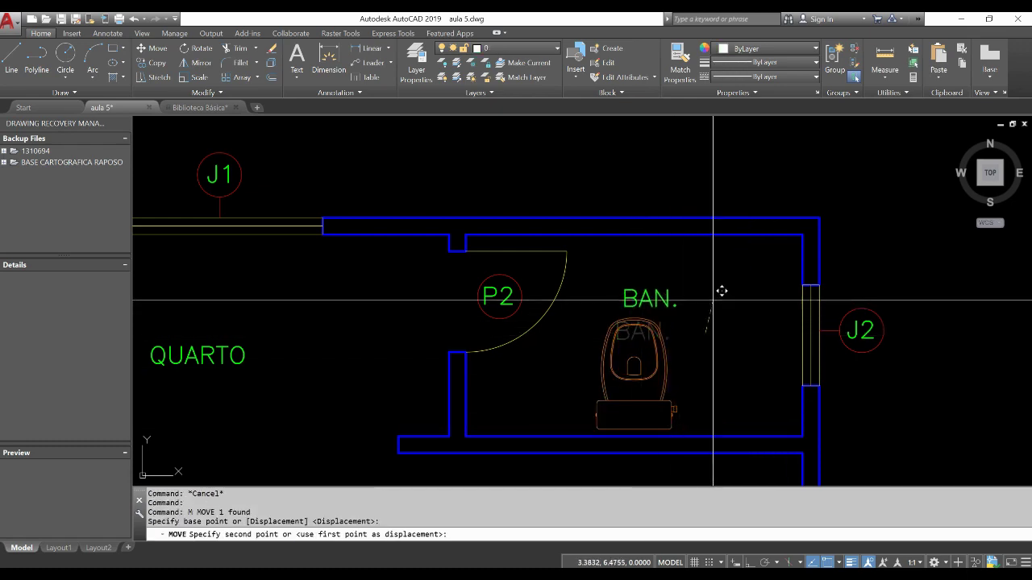
{"action": "key", "text": "F8"}
{"action": "left_click", "coordinate": [701, 288]}
{"action": "key", "text": "Escape"}
{"action": "key", "text": "Return"}
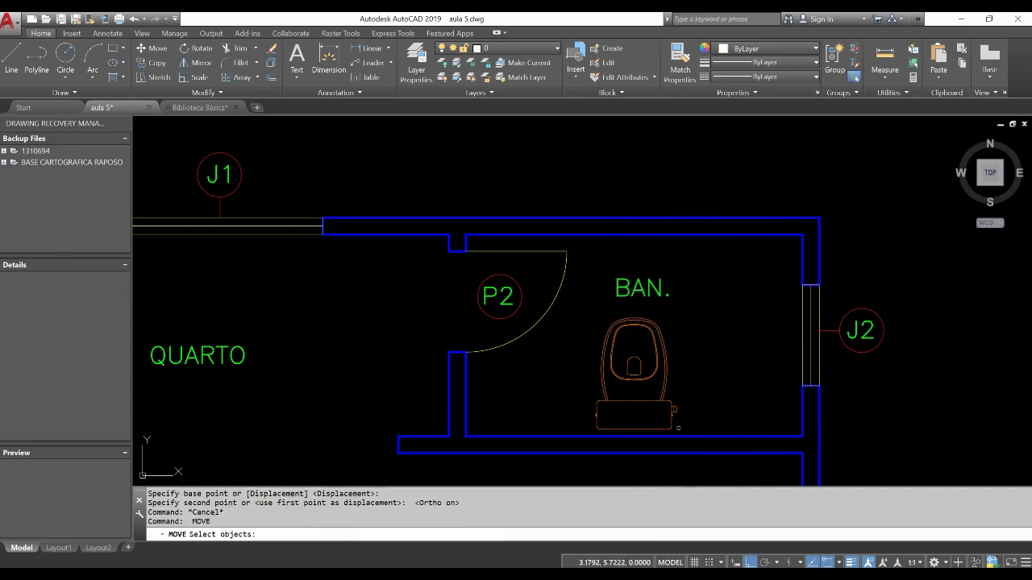
{"action": "key", "text": "Escape"}
Start a LINE near the bathroom's lower wall, then cancel it.
{"action": "key", "text": "Escape"}
{"action": "type", "text": "l"}
{"action": "key", "text": "Return"}
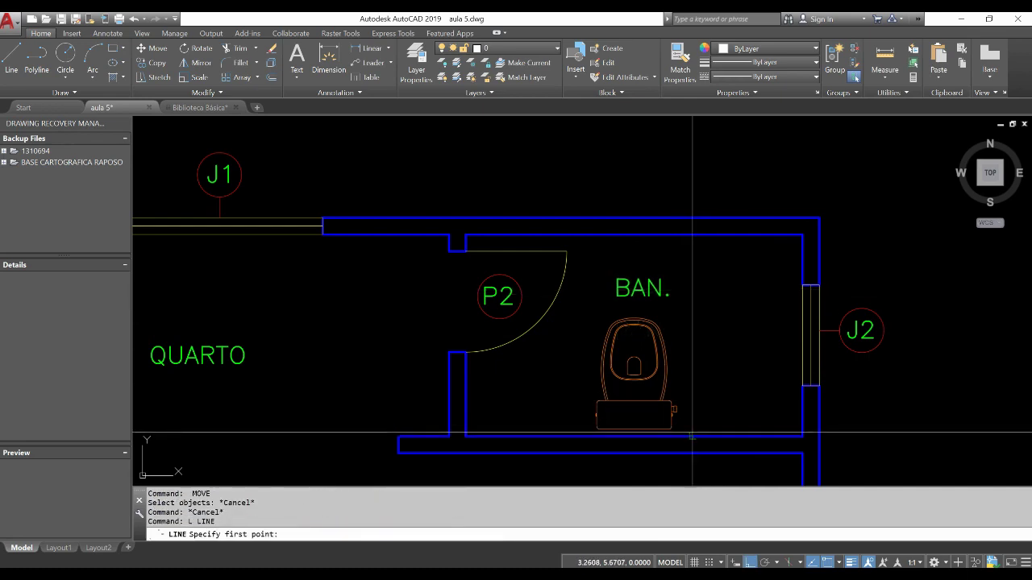
{"action": "left_click", "coordinate": [691, 436]}
{"action": "key", "text": "Escape"}
{"action": "key", "text": "Escape"}
{"action": "key", "text": "Escape"}
{"action": "key", "text": "Escape"}
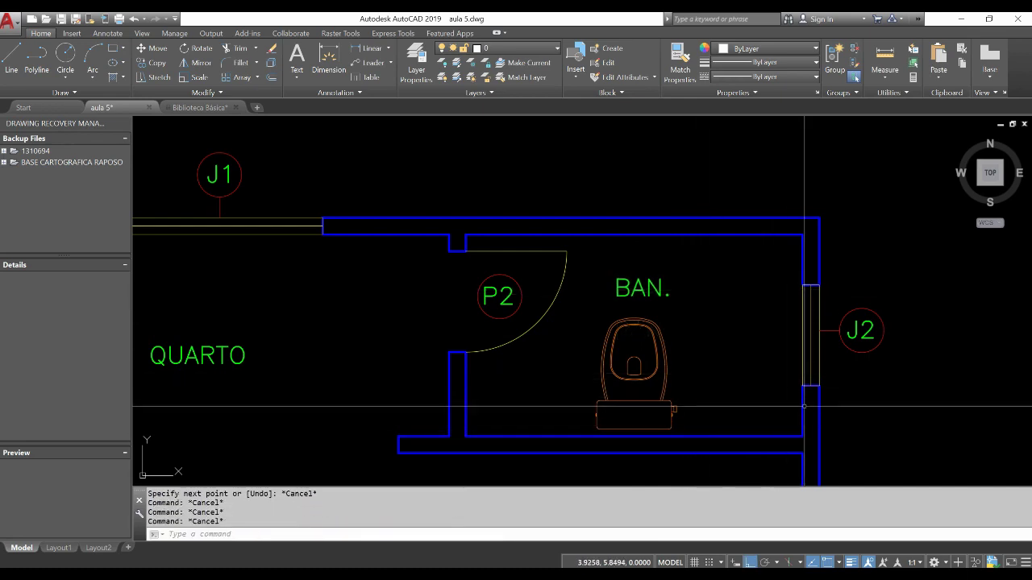
Offset the bathroom's right wall 0.8 inward and stretch the new line up to the top wall.
{"action": "type", "text": "o"}
{"action": "key", "text": "Return"}
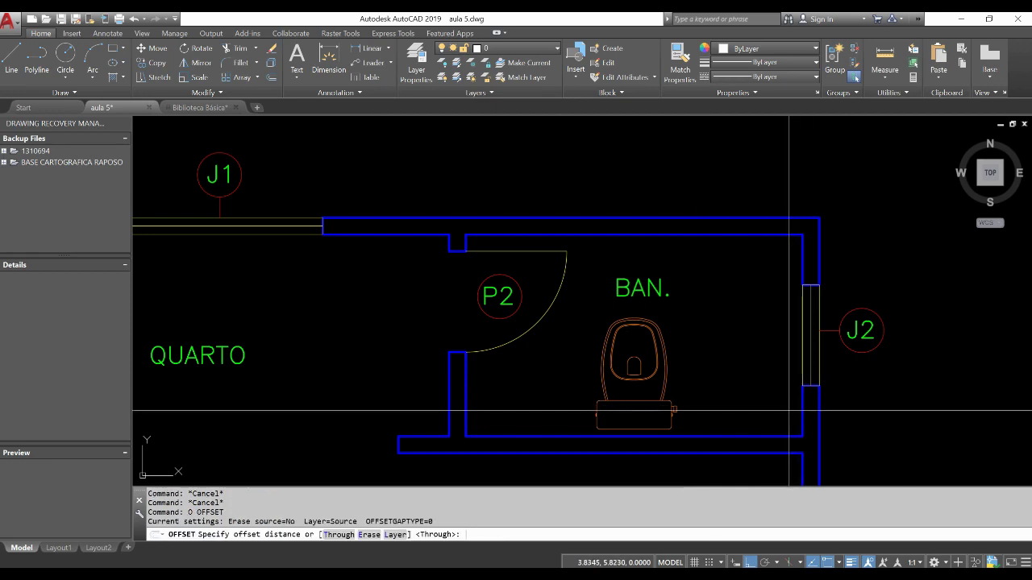
{"action": "type", "text": "8"}
{"action": "key", "text": "Return"}
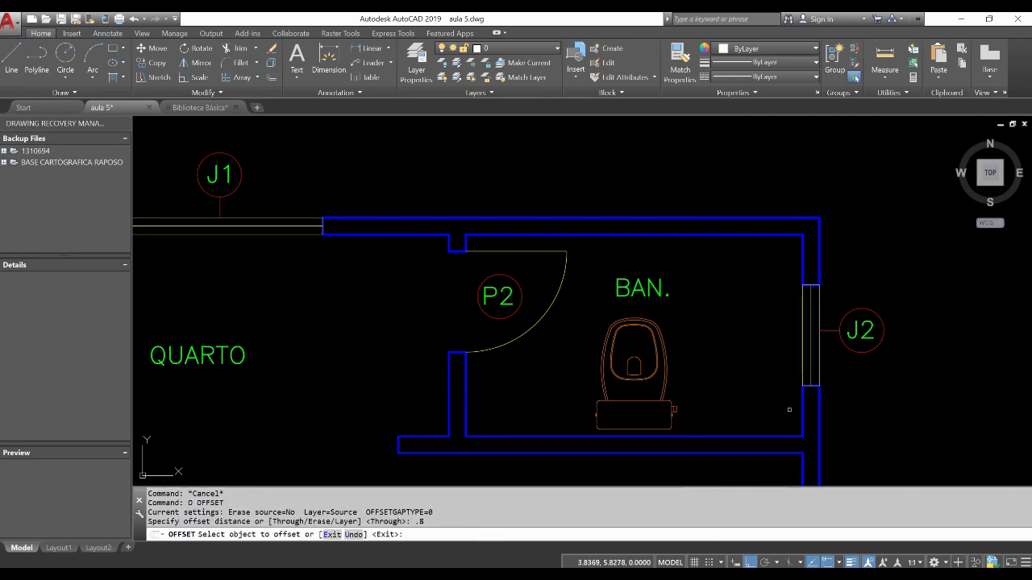
{"action": "left_click", "coordinate": [802, 418]}
{"action": "left_click", "coordinate": [726, 411]}
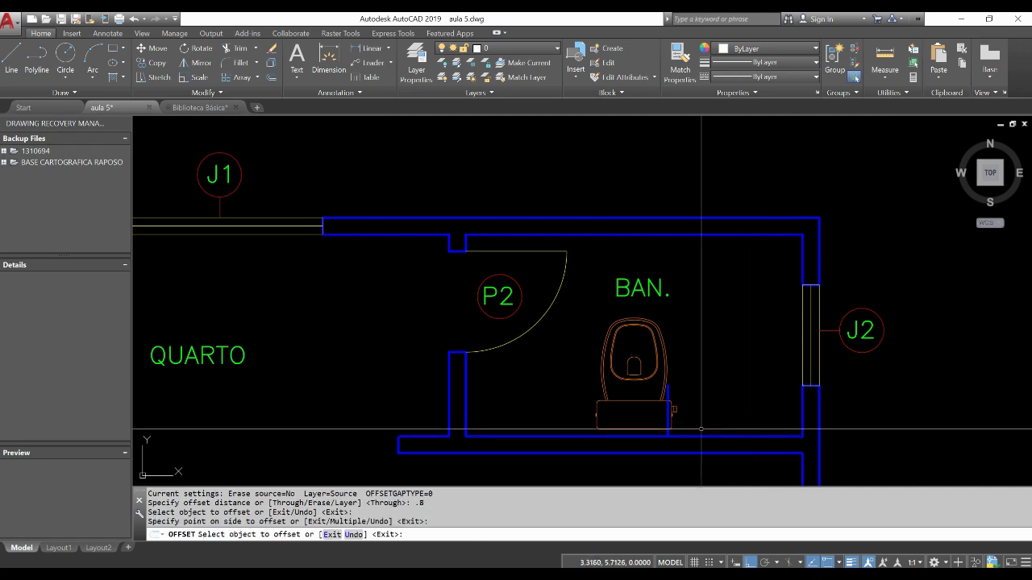
{"action": "key", "text": "Escape"}
{"action": "left_click", "coordinate": [668, 387]}
{"action": "left_click", "coordinate": [668, 387]}
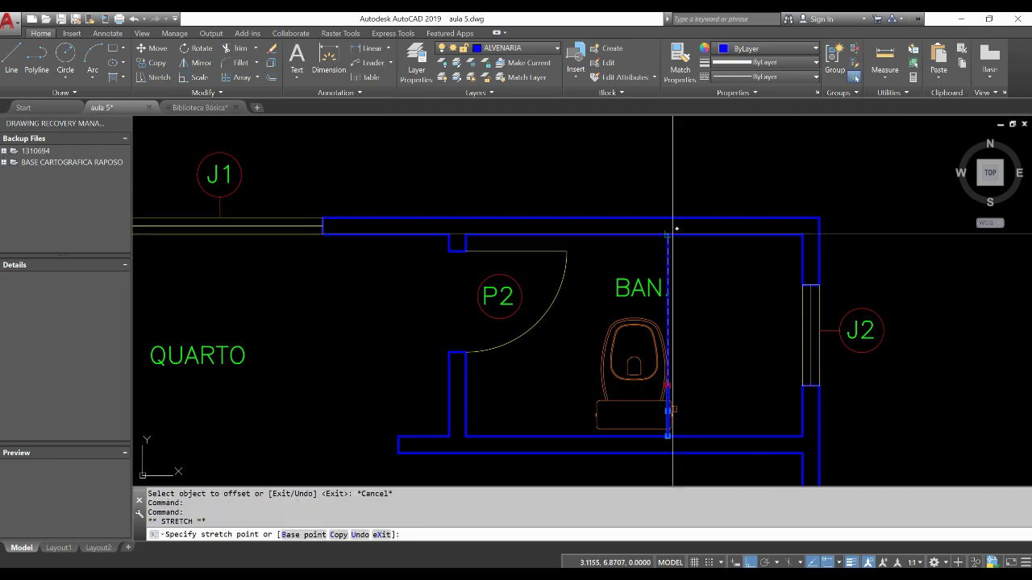
{"action": "left_click", "coordinate": [668, 235]}
{"action": "key", "text": "Escape"}
{"action": "key", "text": "Escape"}
Move the toilet slightly to the left.
{"action": "middle_click_drag", "start_coordinate": [643, 378], "coordinate": [660, 365]}
{"action": "type", "text": "m"}
{"action": "key", "text": "Return"}
{"action": "left_click", "coordinate": [691, 408]}
{"action": "left_click", "coordinate": [594, 390]}
{"action": "key", "text": "Return"}
{"action": "left_click", "coordinate": [579, 367]}
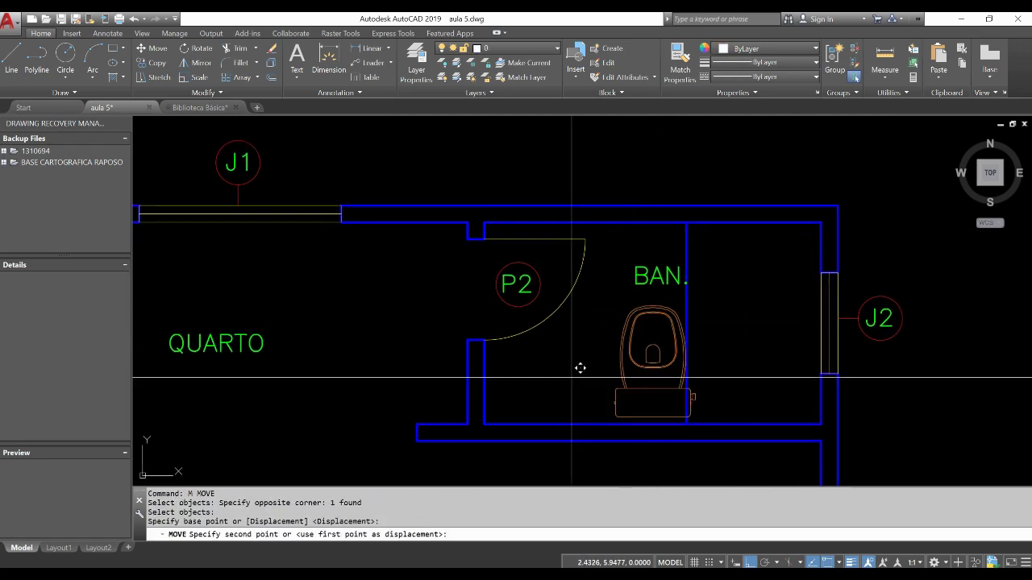
{"action": "left_click", "coordinate": [563, 367]}
{"action": "key", "text": "Escape"}
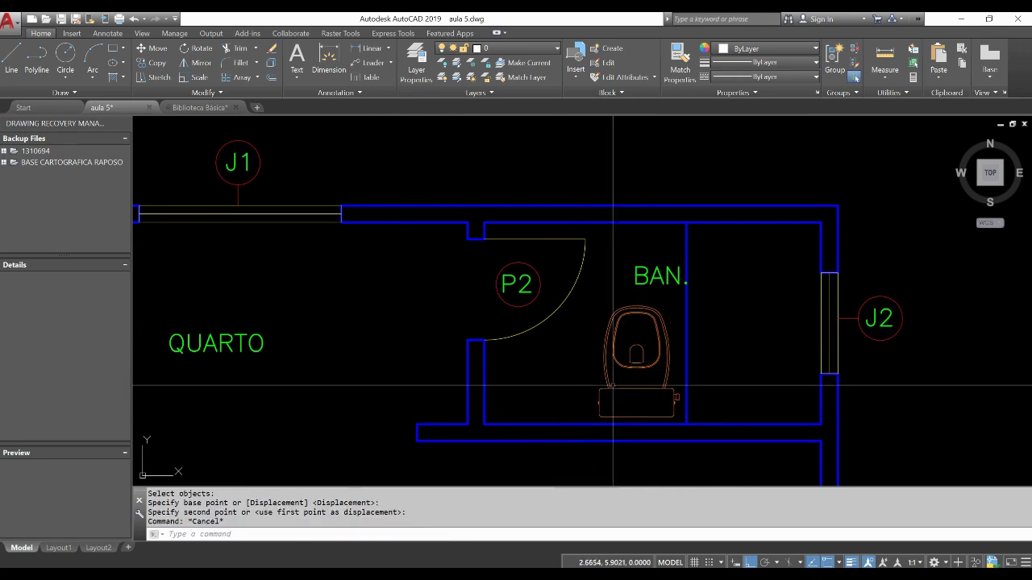
Put the new dividing line on the COTA layer.
{"action": "left_click", "coordinate": [709, 363]}
{"action": "left_click", "coordinate": [670, 347]}
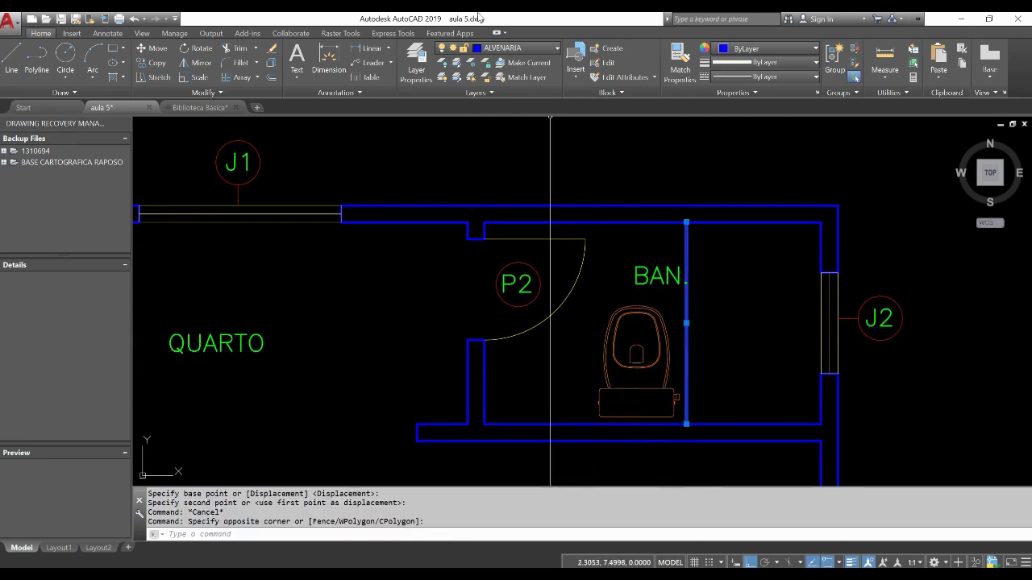
{"action": "left_click", "coordinate": [508, 49]}
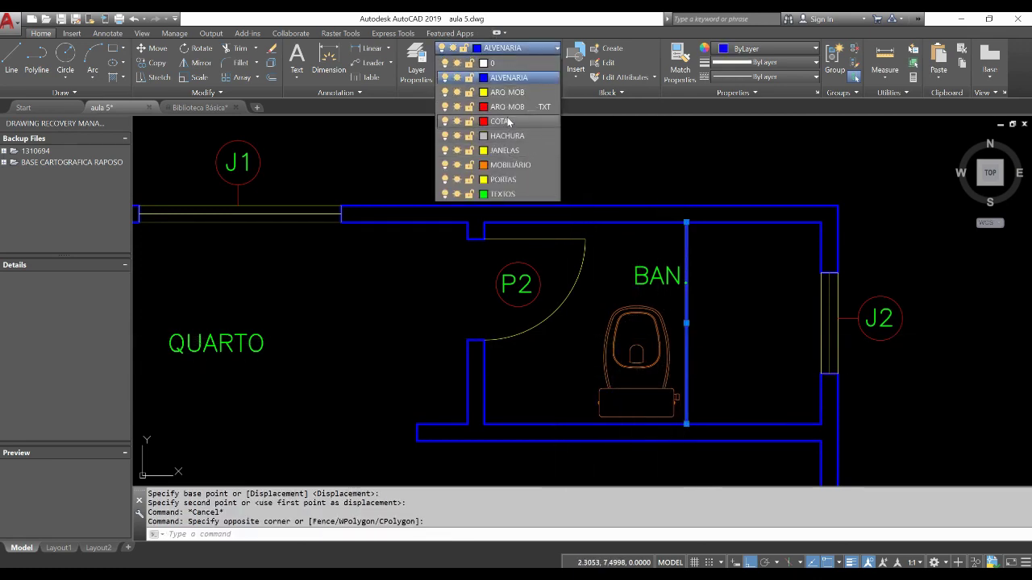
{"action": "left_click", "coordinate": [510, 121]}
{"action": "scroll", "coordinate": [732, 306], "scroll_direction": "down", "scroll_amount": 2}
{"action": "scroll", "coordinate": [702, 281], "scroll_direction": "up", "scroll_amount": 2}
Begin moving the BAN. label, then cancel the move.
{"action": "left_click", "coordinate": [693, 288]}
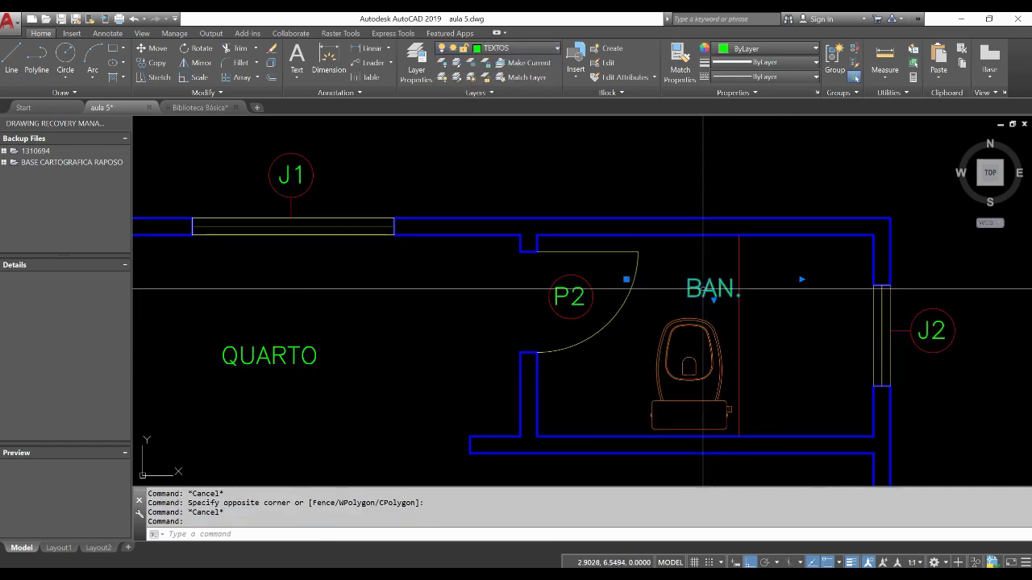
{"action": "key", "text": "m"}
{"action": "key", "text": "Return"}
{"action": "left_click", "coordinate": [669, 286]}
{"action": "key", "text": "Escape"}
{"action": "scroll", "coordinate": [617, 352], "scroll_direction": "down", "scroll_amount": 5}
Start the CHUVEIRO block definition with its base point at the shower head centre.
{"action": "scroll", "coordinate": [594, 260], "scroll_direction": "up", "scroll_amount": 3}
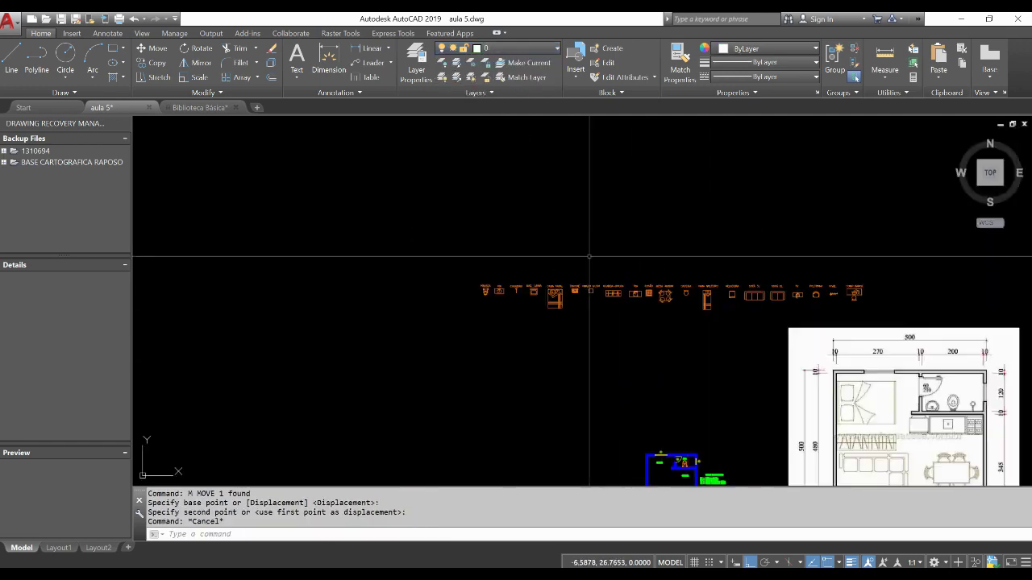
{"action": "scroll", "coordinate": [548, 337], "scroll_direction": "up", "scroll_amount": 2}
{"action": "scroll", "coordinate": [548, 337], "scroll_direction": "up", "scroll_amount": 4}
{"action": "scroll", "coordinate": [525, 393], "scroll_direction": "up", "scroll_amount": 4}
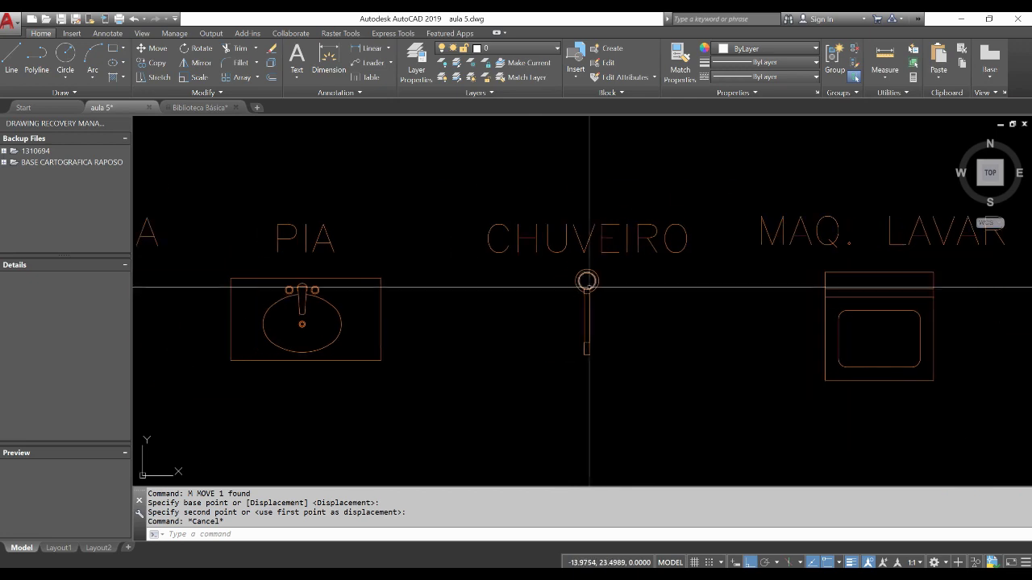
{"action": "scroll", "coordinate": [587, 387], "scroll_direction": "up", "scroll_amount": 2}
{"action": "type", "text": "b"}
{"action": "key", "text": "Return"}
{"action": "type", "text": "CHUVEIRO"}
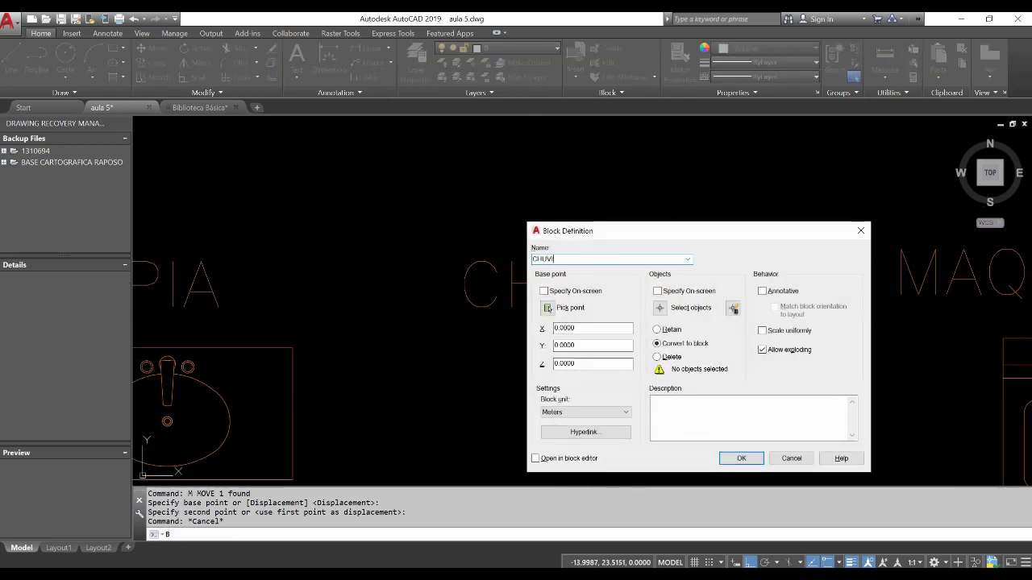
{"action": "left_click", "coordinate": [554, 309]}
{"action": "middle_click_drag", "start_coordinate": [620, 352], "coordinate": [620, 285]}
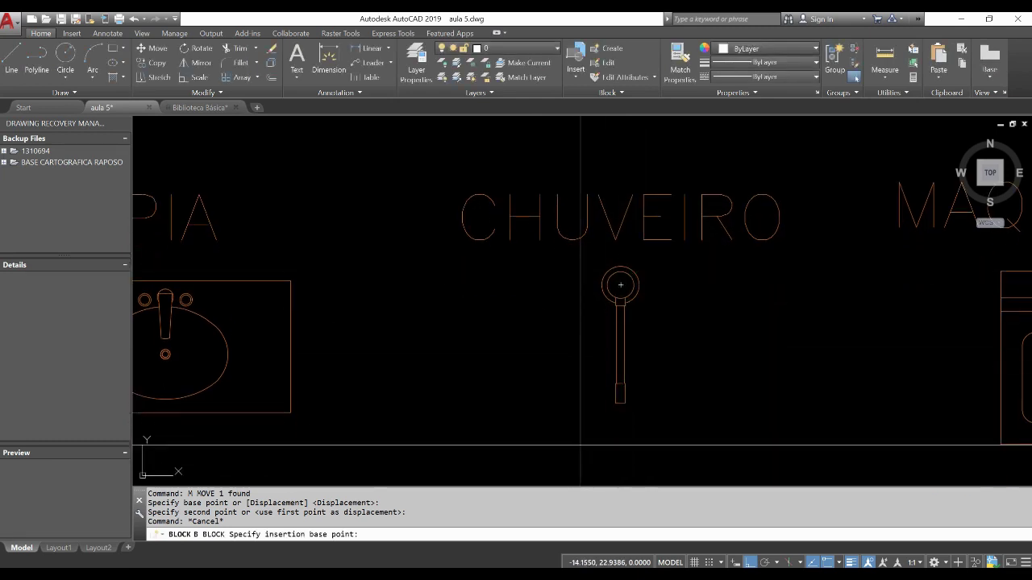
{"action": "left_click", "coordinate": [620, 403]}
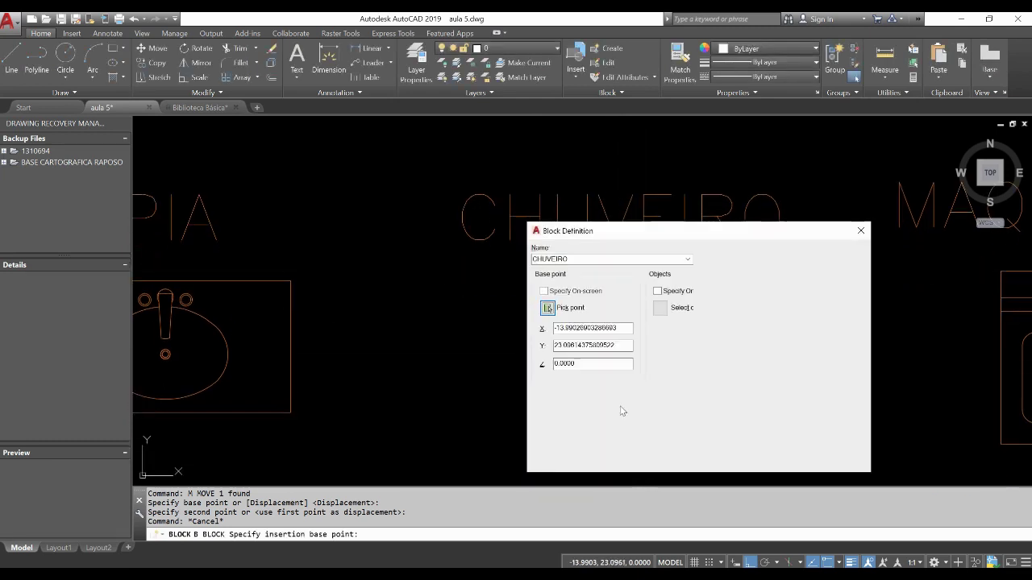
Select the 11 shower objects and create the CHUVEIRO block.
{"action": "left_click", "coordinate": [660, 309]}
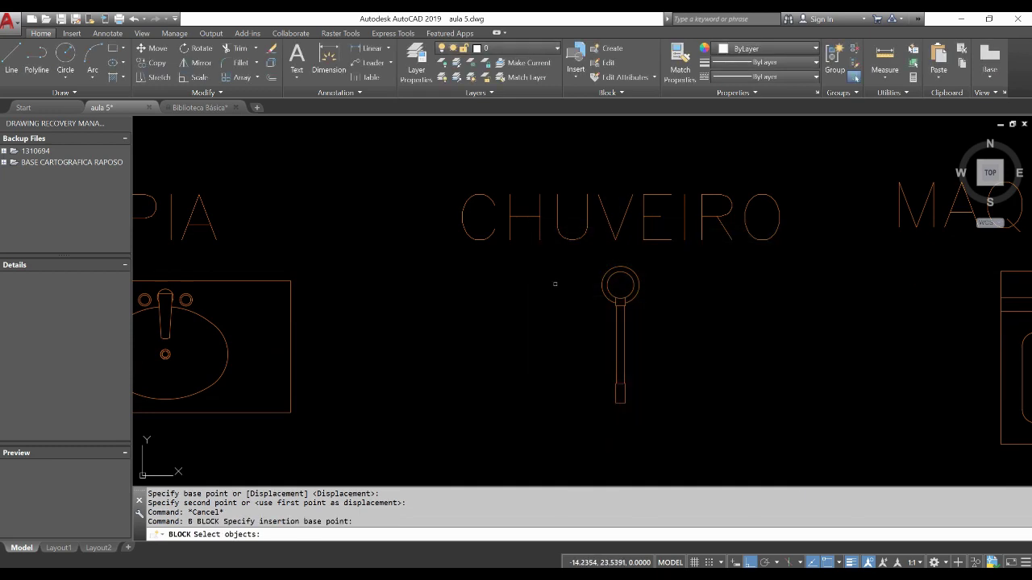
{"action": "left_click", "coordinate": [674, 415]}
{"action": "key", "text": "Return"}
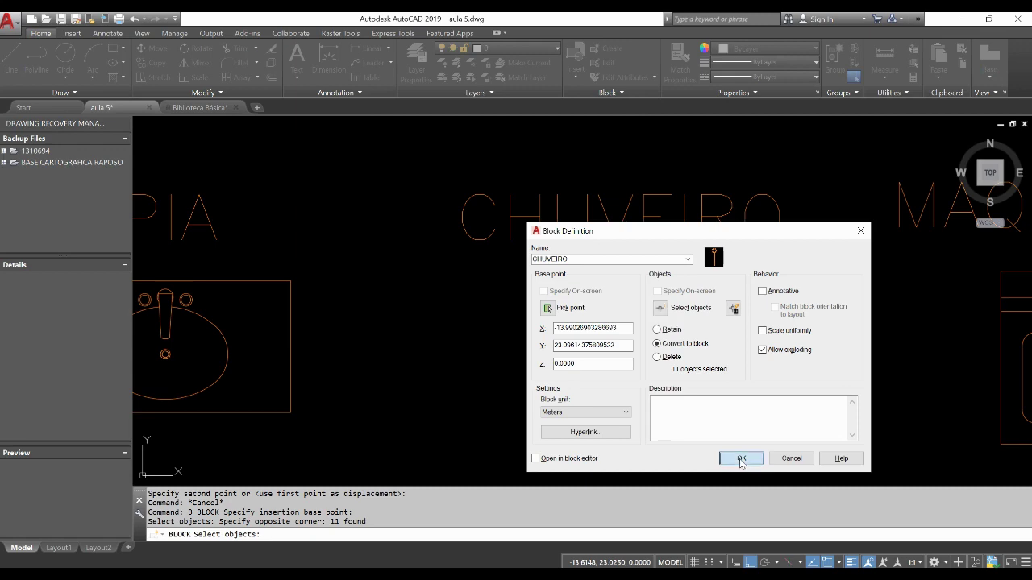
{"action": "left_click", "coordinate": [740, 458]}
{"action": "left_click", "coordinate": [600, 355]}
{"action": "scroll", "coordinate": [629, 346], "scroll_direction": "down", "scroll_amount": 2}
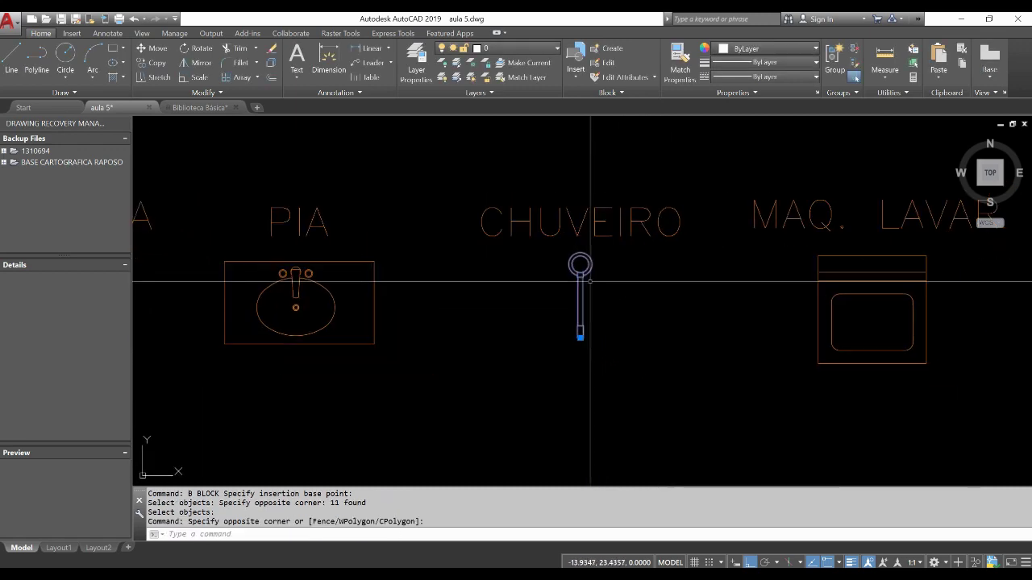
Copy the shower block into the new shower area beside the dividing line.
{"action": "type", "text": "co"}
{"action": "key", "text": "Return"}
{"action": "scroll", "coordinate": [581, 332], "scroll_direction": "up", "scroll_amount": 2}
{"action": "scroll", "coordinate": [584, 331], "scroll_direction": "up", "scroll_amount": 3}
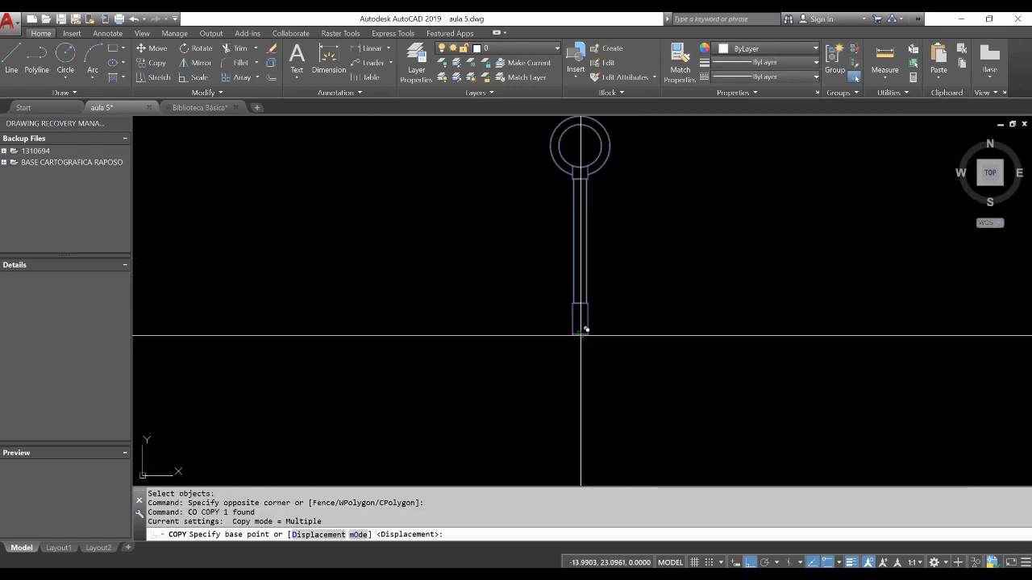
{"action": "left_click", "coordinate": [580, 332]}
{"action": "scroll", "coordinate": [580, 332], "scroll_direction": "down", "scroll_amount": 3}
{"action": "scroll", "coordinate": [565, 218], "scroll_direction": "down", "scroll_amount": 2}
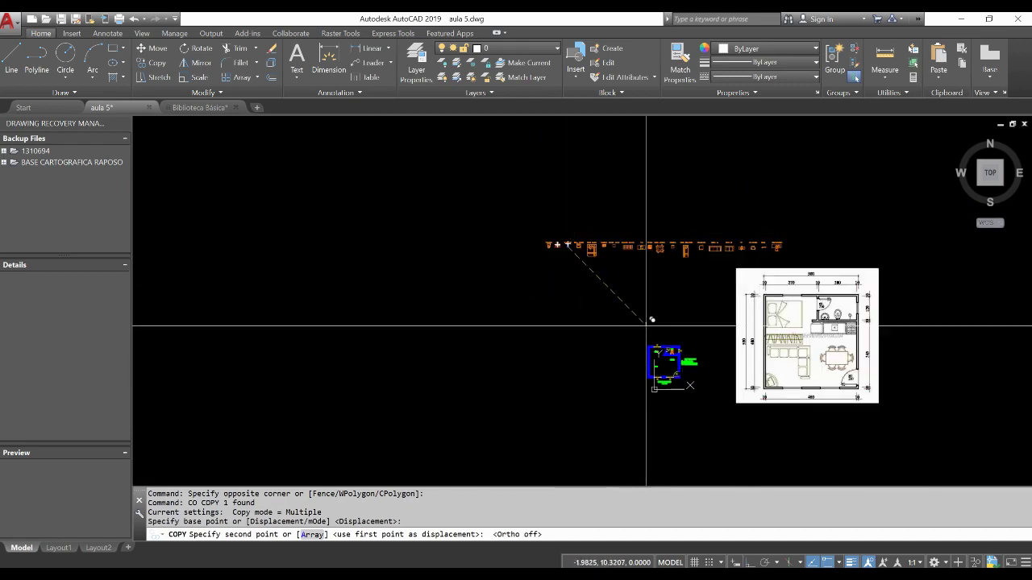
{"action": "scroll", "coordinate": [653, 320], "scroll_direction": "up", "scroll_amount": 3}
{"action": "scroll", "coordinate": [696, 369], "scroll_direction": "up", "scroll_amount": 3}
{"action": "scroll", "coordinate": [699, 379], "scroll_direction": "up", "scroll_amount": 1}
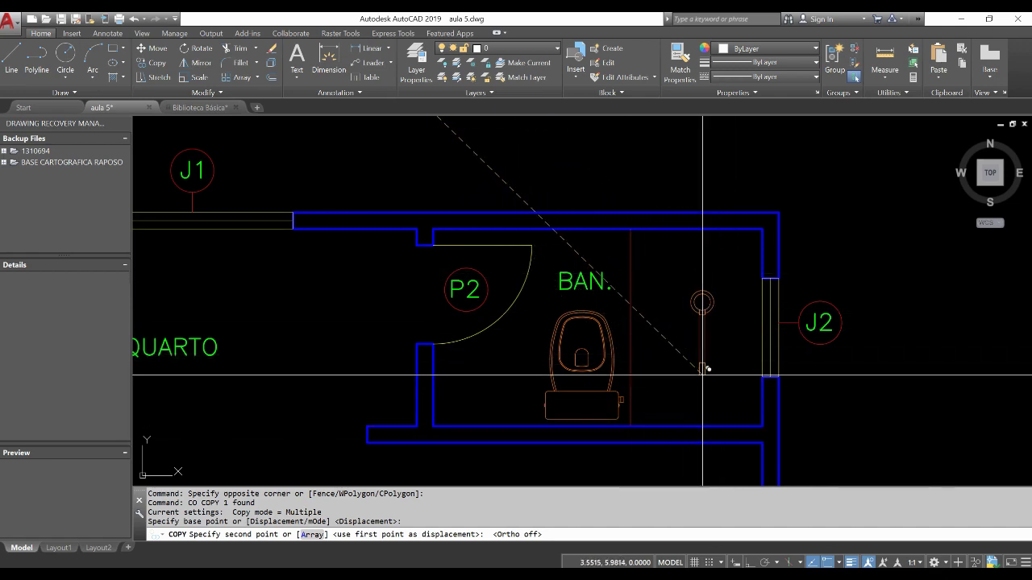
{"action": "left_click", "coordinate": [703, 376]}
{"action": "key", "text": "Escape"}
{"action": "key", "text": "Escape"}
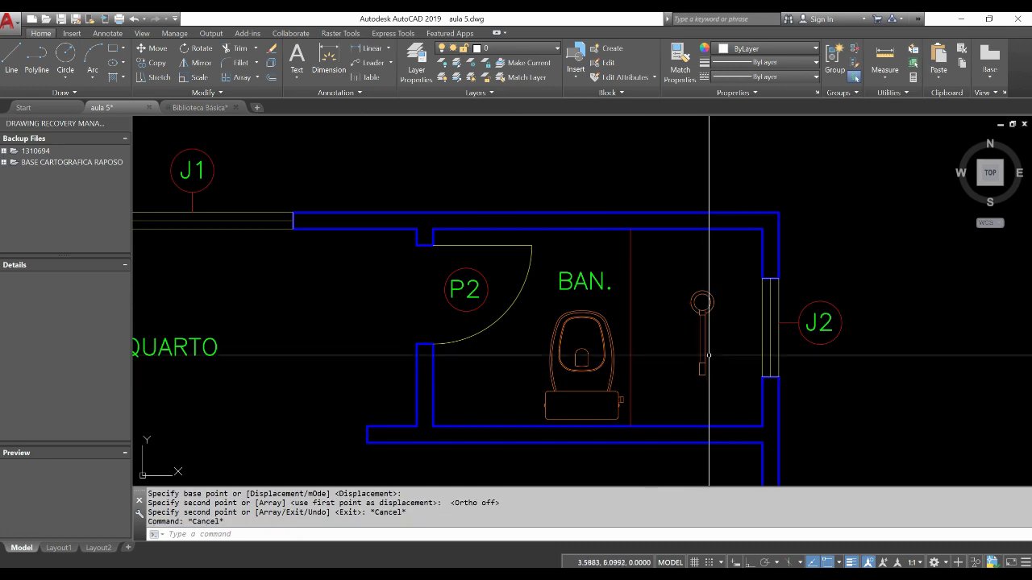
{"action": "type", "text": "L"}
Start a line and a rotation of the shower, cancelling both without changes.
{"action": "key", "text": "Return"}
{"action": "left_click", "coordinate": [762, 229]}
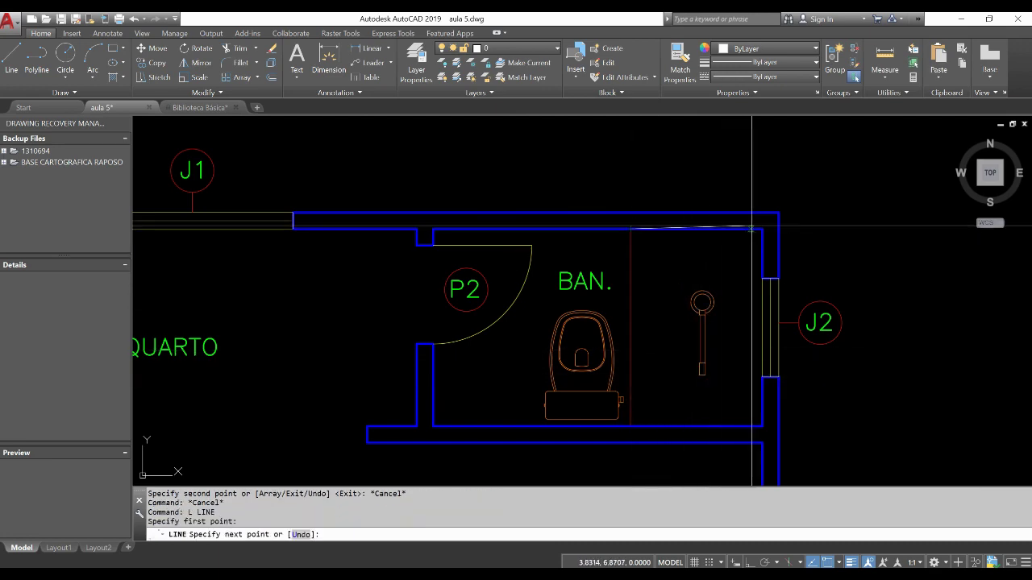
{"action": "key", "text": "Escape"}
{"action": "left_click", "coordinate": [721, 311]}
{"action": "key", "text": "Escape"}
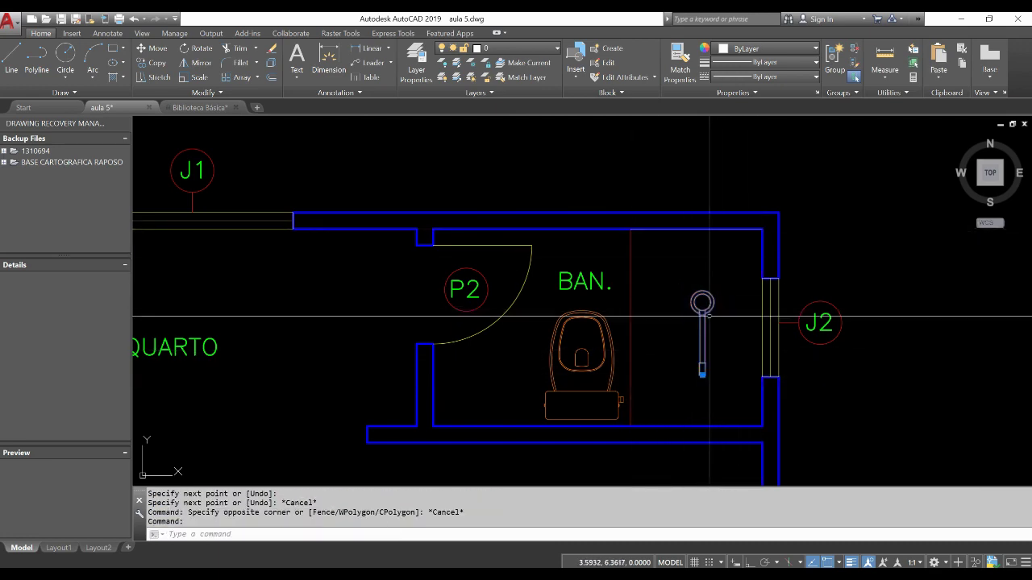
{"action": "type", "text": "R"}
{"action": "key", "text": "Return"}
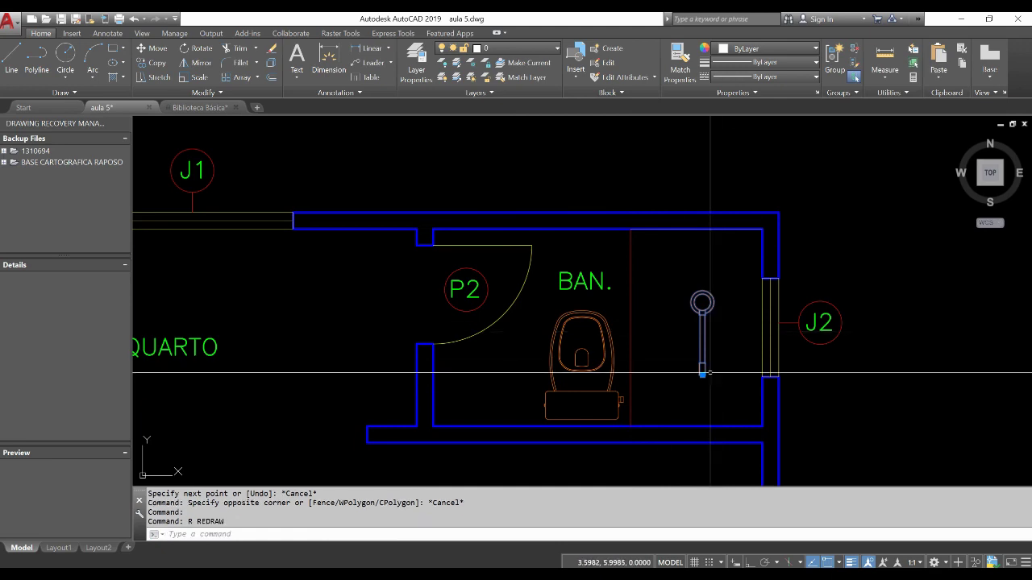
{"action": "type", "text": "O"}
{"action": "key", "text": "Return"}
{"action": "left_click", "coordinate": [703, 375]}
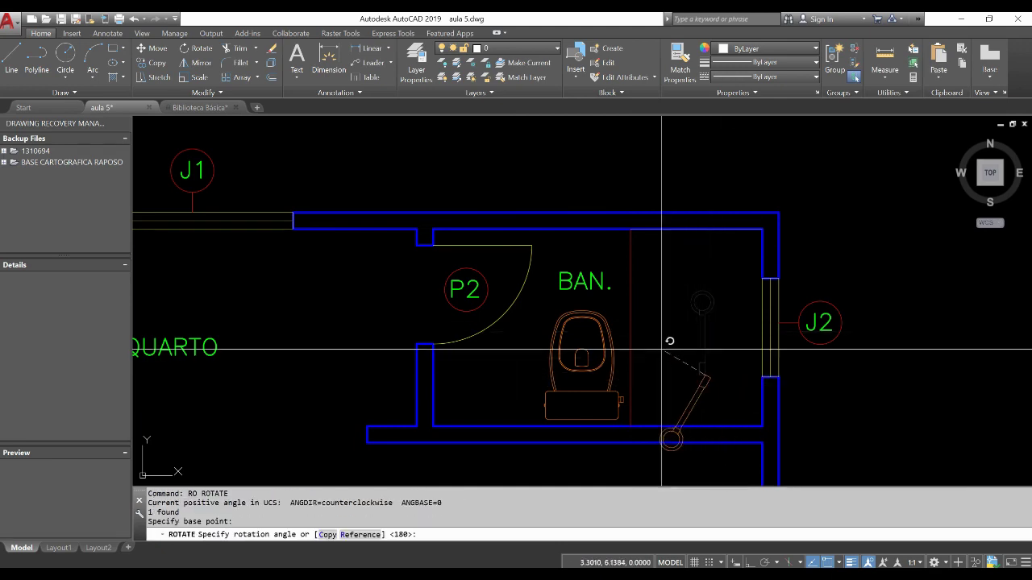
{"action": "key", "text": "Escape"}
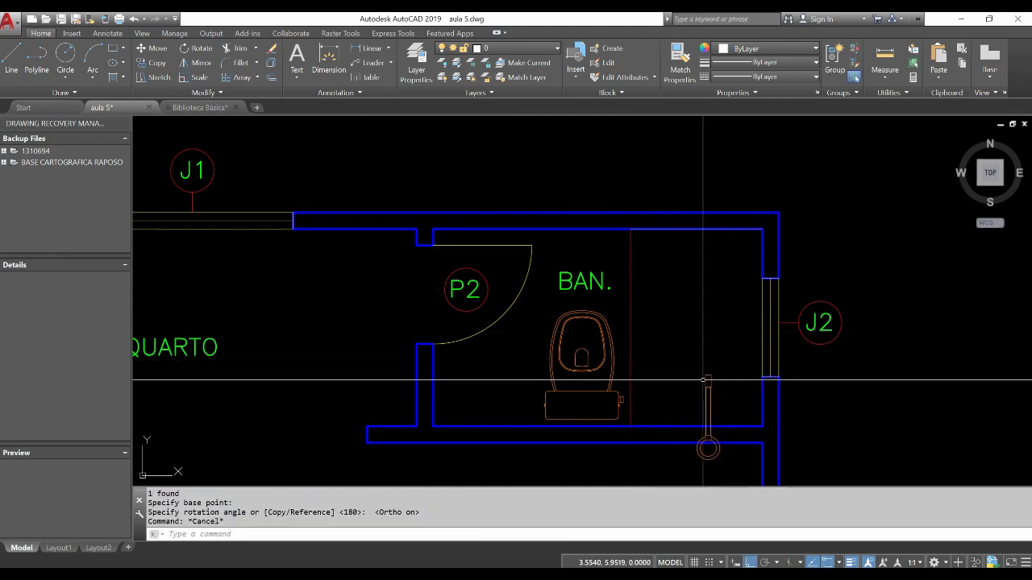
Erase the leftover element in the bathroom.
{"action": "left_click", "coordinate": [708, 376]}
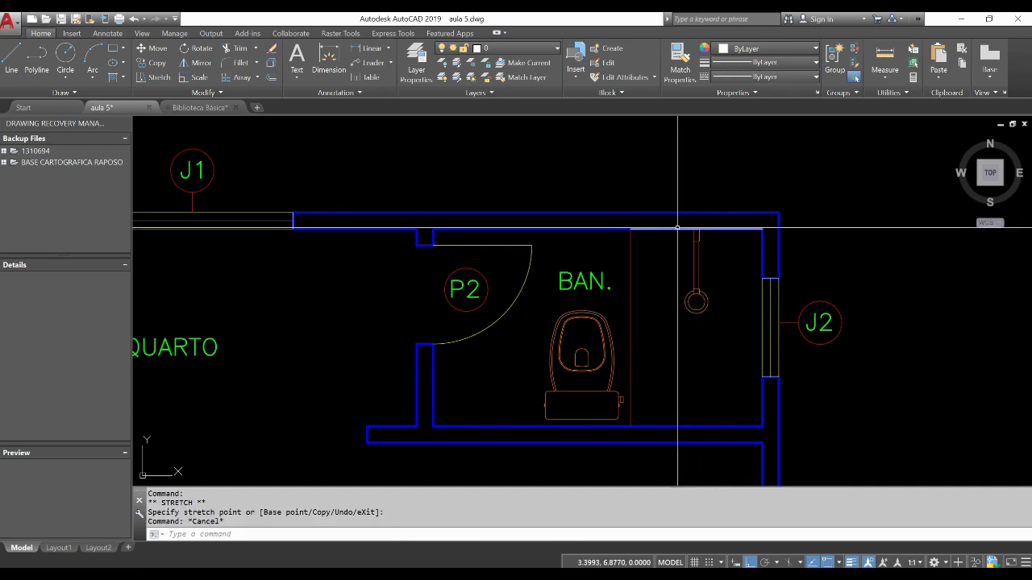
{"action": "key", "text": "Delete"}
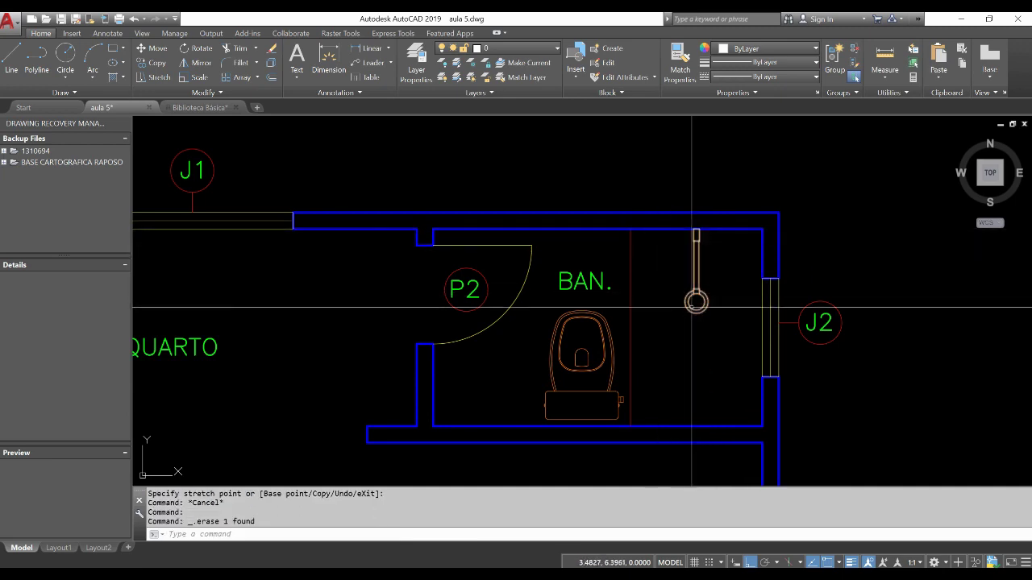
{"action": "scroll", "coordinate": [691, 307], "scroll_direction": "down", "scroll_amount": 2}
{"action": "scroll", "coordinate": [583, 353], "scroll_direction": "up", "scroll_amount": 2}
Start the LAVABO block definition with its base point at the sink's top-edge midpoint.
{"action": "scroll", "coordinate": [569, 367], "scroll_direction": "down", "scroll_amount": 2}
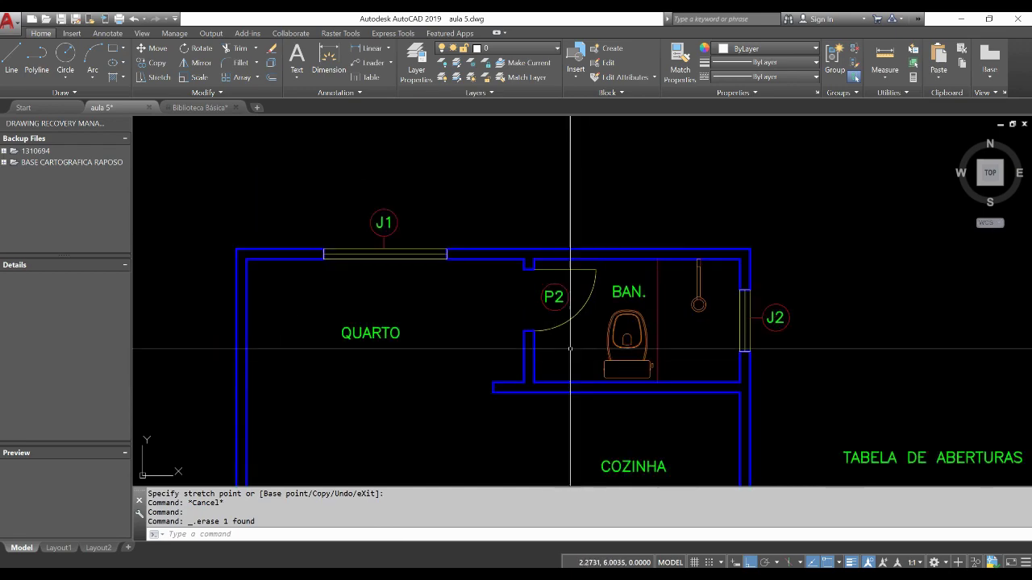
{"action": "scroll", "coordinate": [573, 371], "scroll_direction": "up", "scroll_amount": 3}
{"action": "scroll", "coordinate": [573, 371], "scroll_direction": "down", "scroll_amount": 2}
{"action": "scroll", "coordinate": [601, 379], "scroll_direction": "down", "scroll_amount": 3}
{"action": "scroll", "coordinate": [545, 242], "scroll_direction": "up", "scroll_amount": 3}
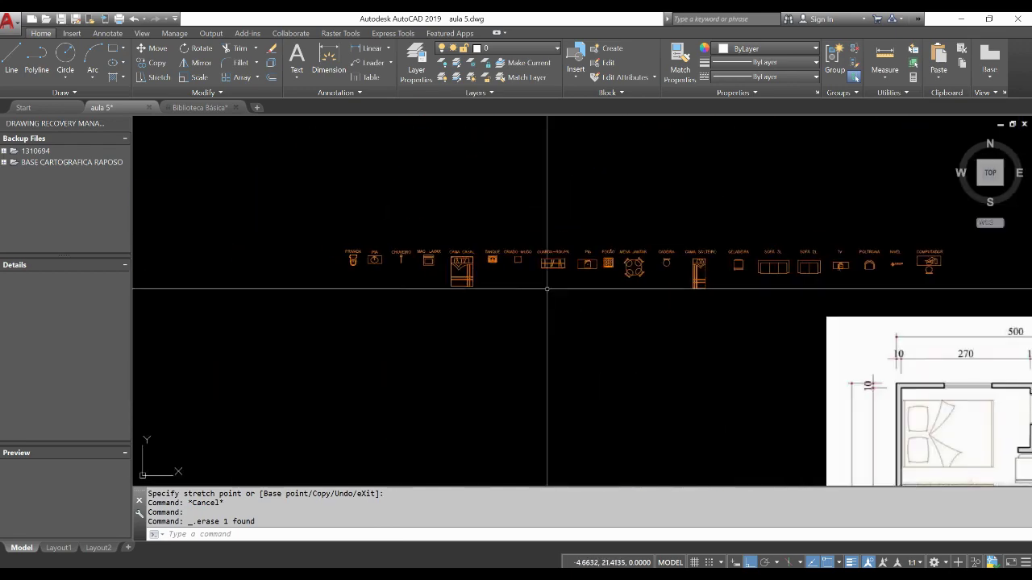
{"action": "scroll", "coordinate": [429, 263], "scroll_direction": "up", "scroll_amount": 1}
{"action": "scroll", "coordinate": [428, 264], "scroll_direction": "up", "scroll_amount": 5}
{"action": "scroll", "coordinate": [634, 295], "scroll_direction": "down", "scroll_amount": 1}
{"action": "scroll", "coordinate": [610, 295], "scroll_direction": "up", "scroll_amount": 1}
{"action": "type", "text": "B"}
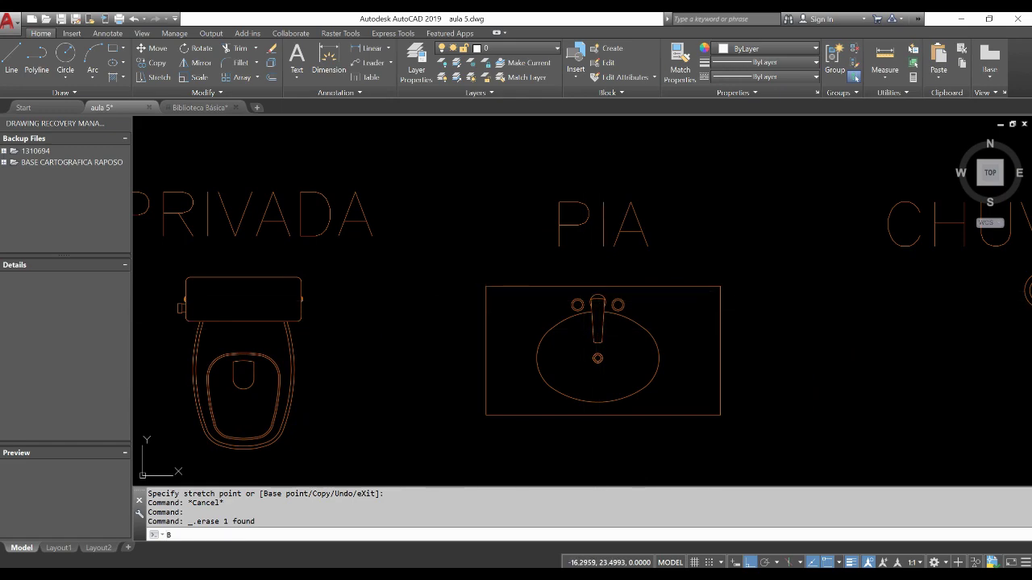
{"action": "key", "text": "Return"}
{"action": "left_click", "coordinate": [549, 308]}
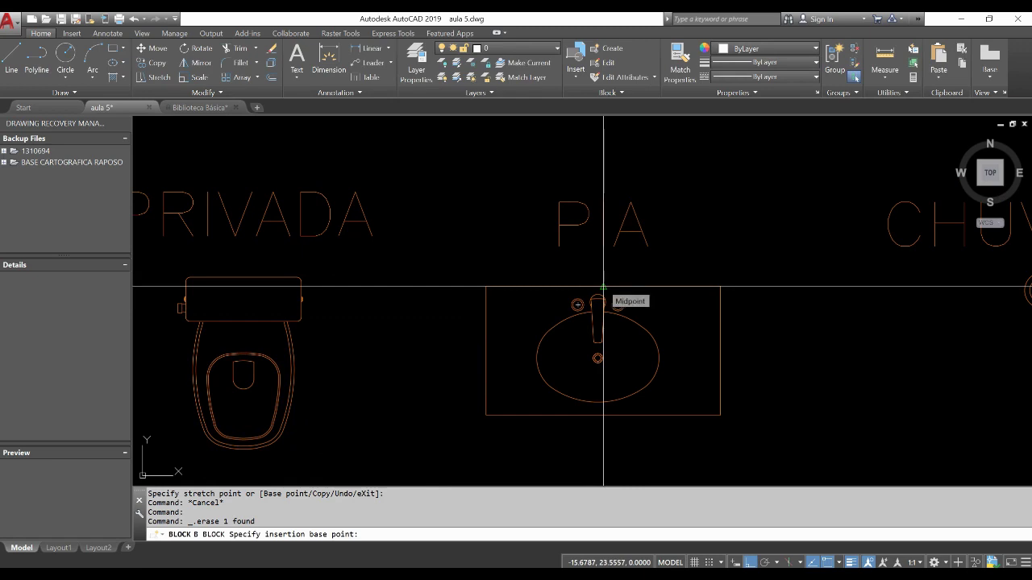
{"action": "left_click", "coordinate": [604, 287]}
Window-select the sink's 22 objects and create the LAVABO block.
{"action": "left_click", "coordinate": [662, 308]}
{"action": "left_click", "coordinate": [465, 282]}
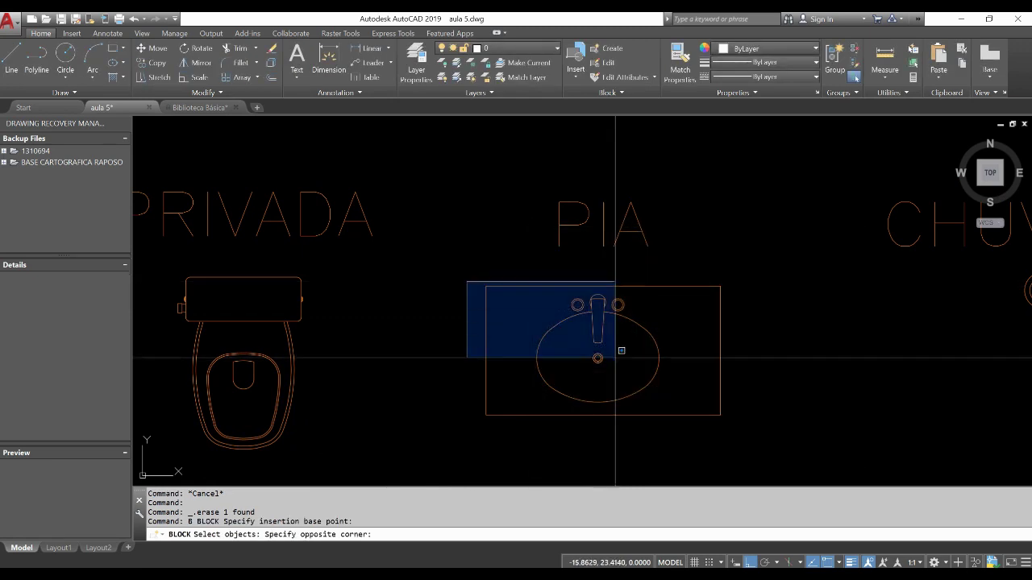
{"action": "left_click", "coordinate": [772, 437]}
{"action": "key", "text": "Return"}
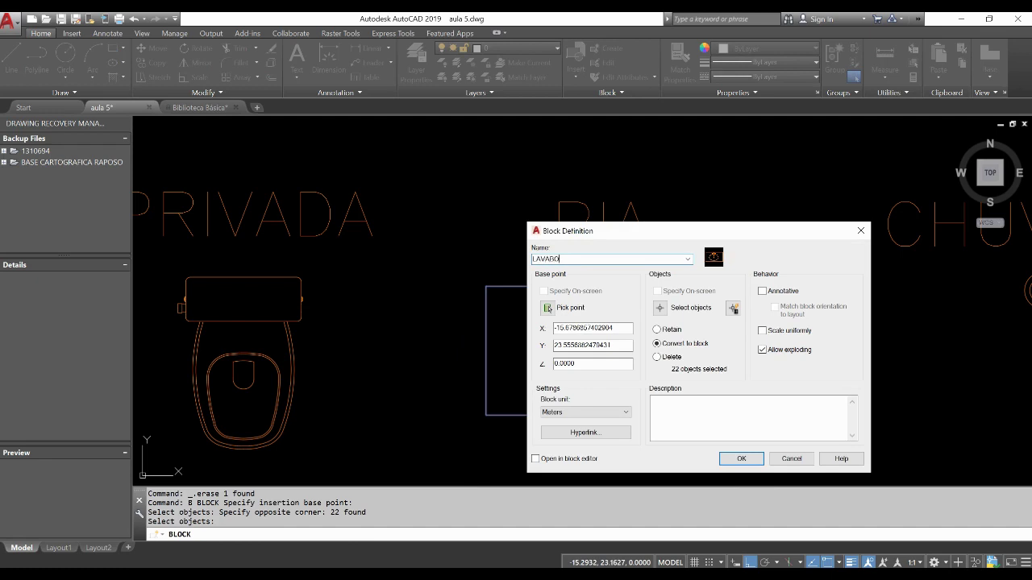
{"action": "left_click", "coordinate": [760, 461]}
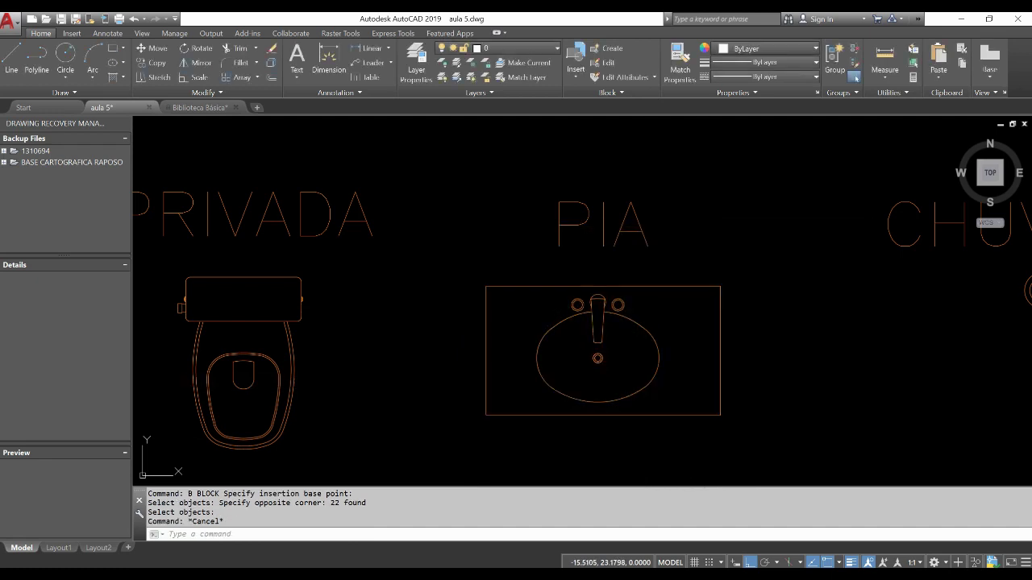
{"action": "left_click", "coordinate": [589, 535]}
Begin copying the LAVABO sink block from its top point.
{"action": "type", "text": "co"}
{"action": "key", "text": "Return"}
{"action": "left_click", "coordinate": [600, 287]}
{"action": "scroll", "coordinate": [600, 288], "scroll_direction": "down", "scroll_amount": 3}
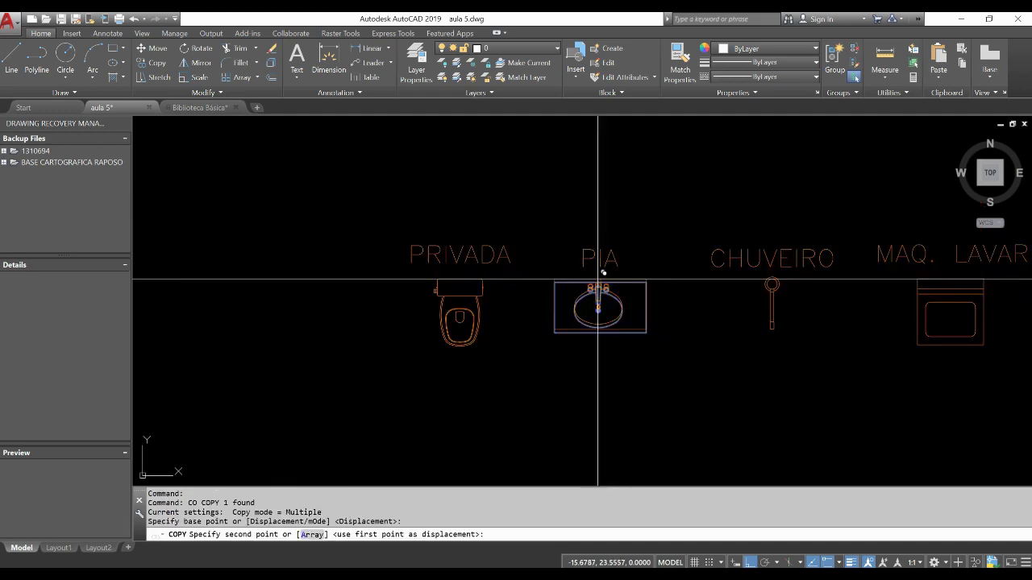
{"action": "scroll", "coordinate": [599, 277], "scroll_direction": "down", "scroll_amount": 3}
{"action": "scroll", "coordinate": [669, 351], "scroll_direction": "up", "scroll_amount": 1}
{"action": "scroll", "coordinate": [707, 334], "scroll_direction": "up", "scroll_amount": 3}
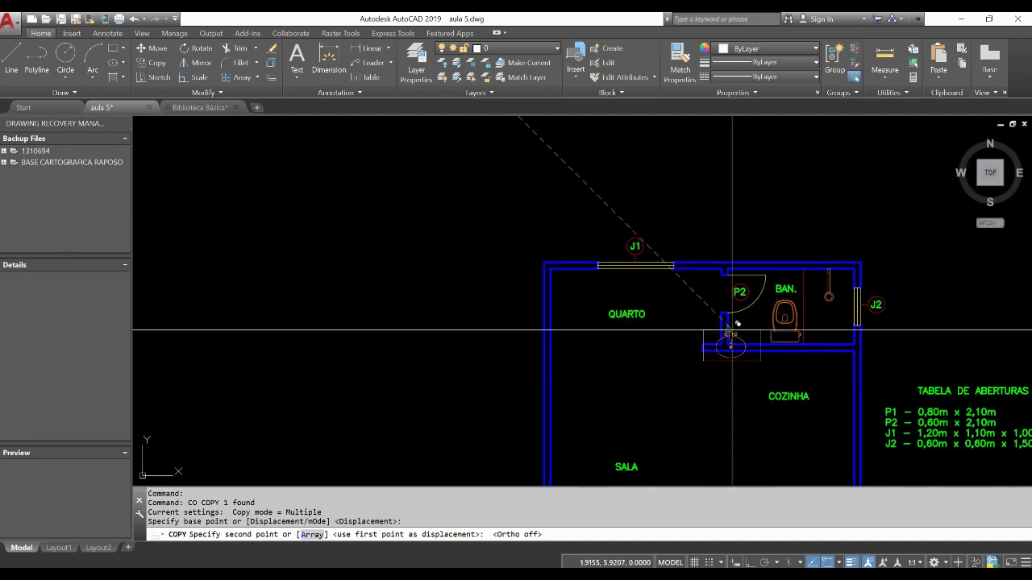
{"action": "scroll", "coordinate": [702, 355], "scroll_direction": "up", "scroll_amount": 2}
{"action": "scroll", "coordinate": [692, 389], "scroll_direction": "down", "scroll_amount": 6}
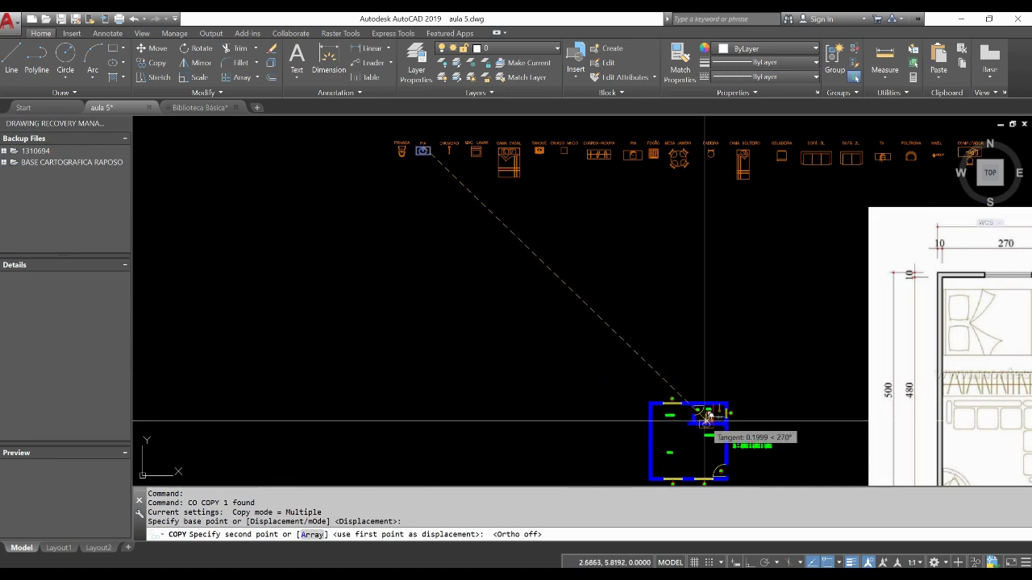
{"action": "scroll", "coordinate": [691, 399], "scroll_direction": "up", "scroll_amount": 3}
{"action": "scroll", "coordinate": [691, 404], "scroll_direction": "up", "scroll_amount": 4}
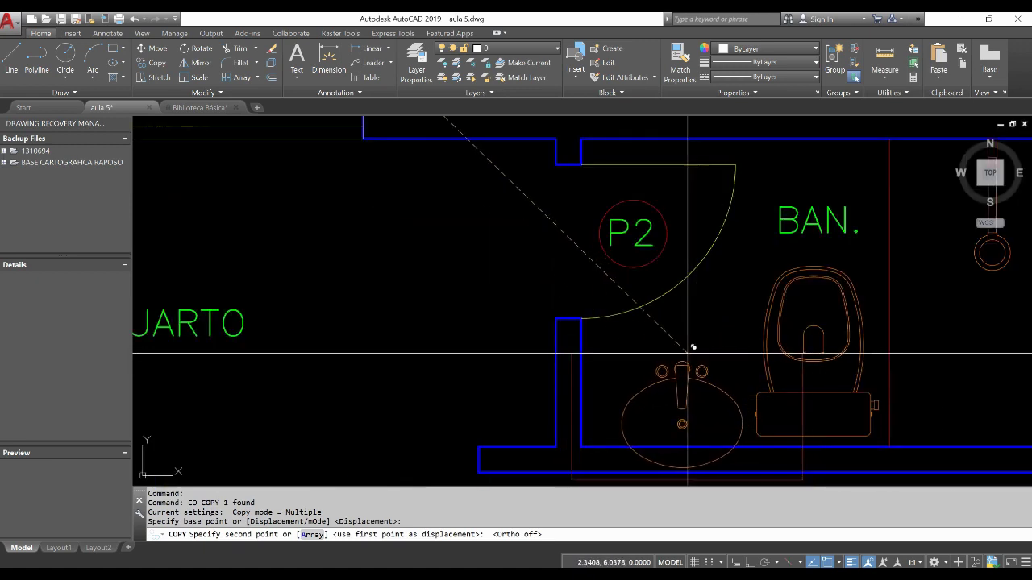
Place the sink copy just left of door P2, beside QUARTO.
{"action": "middle_click_drag", "start_coordinate": [691, 374], "coordinate": [770, 361]}
{"action": "middle_click_drag", "start_coordinate": [484, 283], "coordinate": [544, 322]}
{"action": "left_click", "coordinate": [545, 281]}
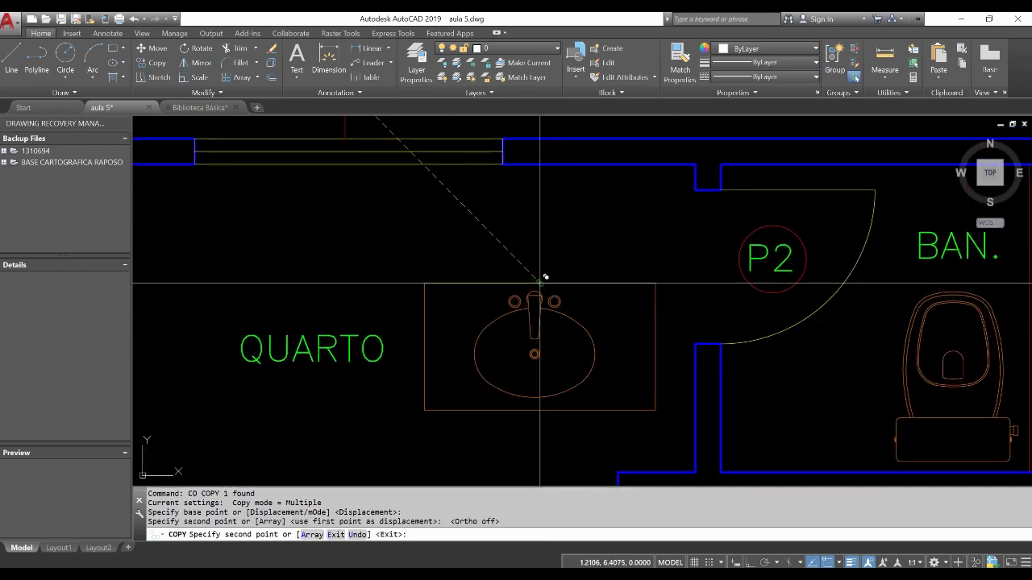
{"action": "key", "text": "Escape"}
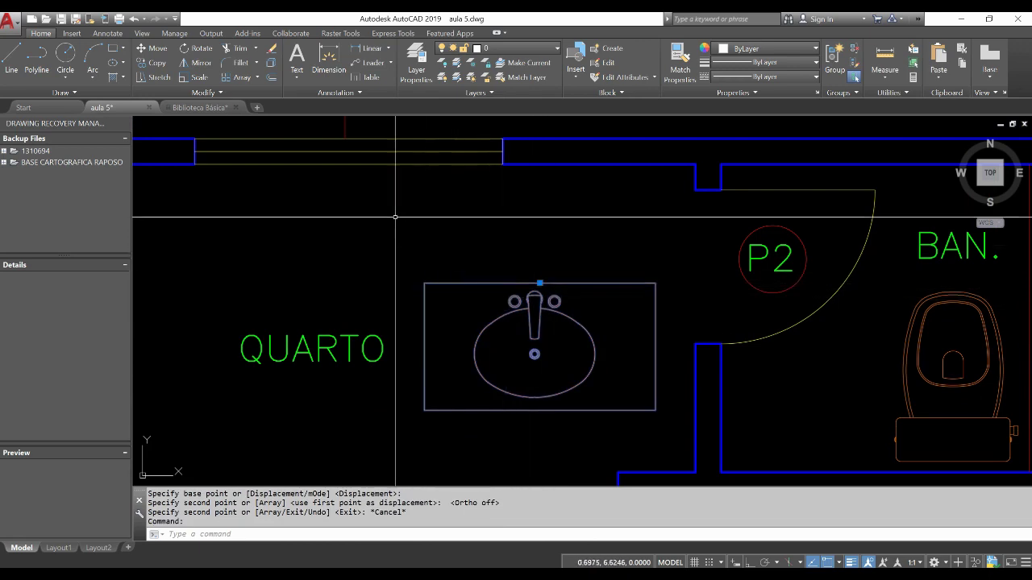
{"action": "key", "text": "Escape"}
{"action": "left_click", "coordinate": [538, 282]}
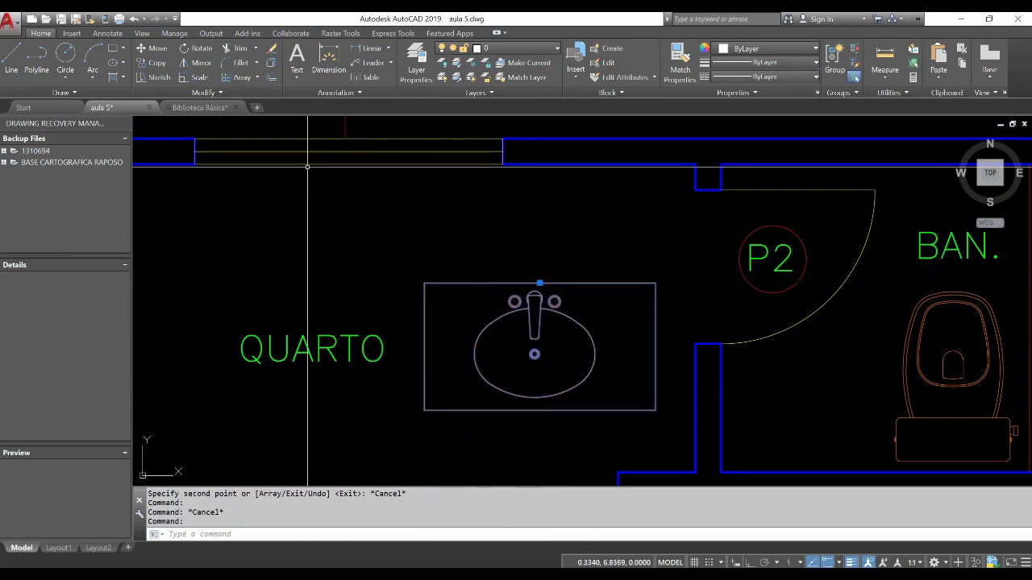
Scale the selected LAVABO sink by 0.7 from its top point.
{"action": "left_click", "coordinate": [199, 77]}
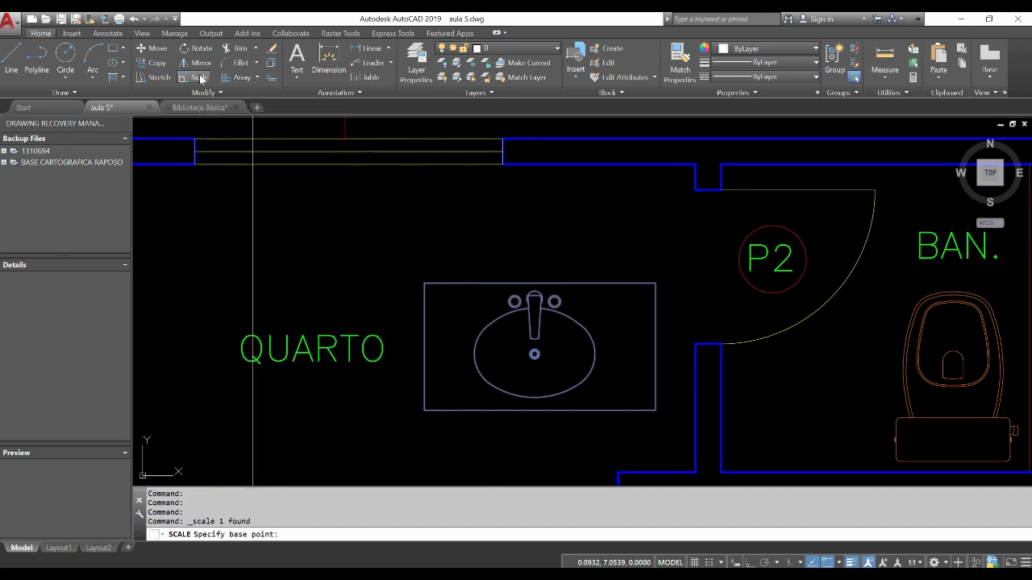
{"action": "left_click", "coordinate": [539, 283]}
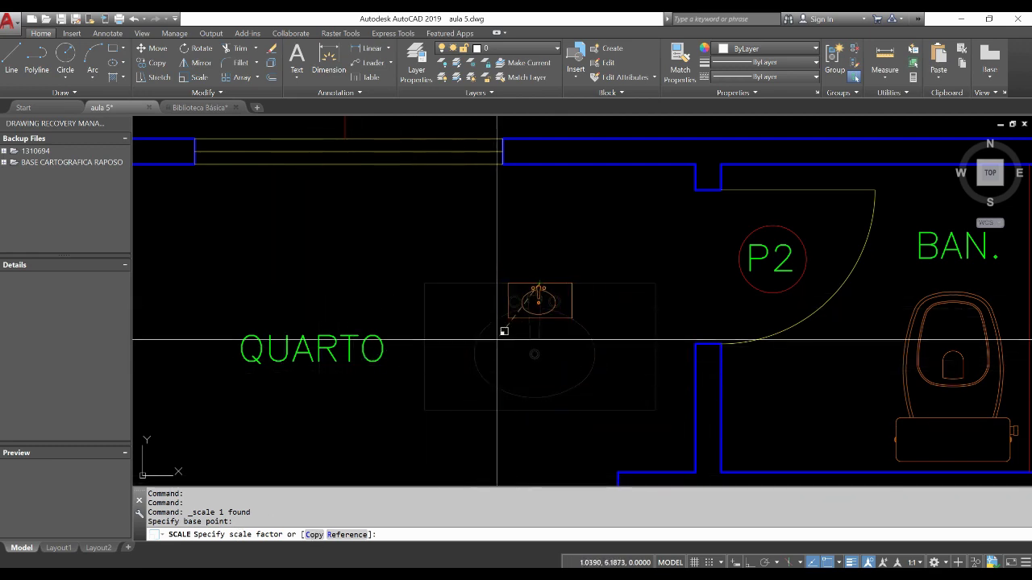
{"action": "scroll", "coordinate": [566, 279], "scroll_direction": "up", "scroll_amount": 5}
{"action": "scroll", "coordinate": [566, 283], "scroll_direction": "down", "scroll_amount": 3}
{"action": "scroll", "coordinate": [546, 293], "scroll_direction": "down", "scroll_amount": 2}
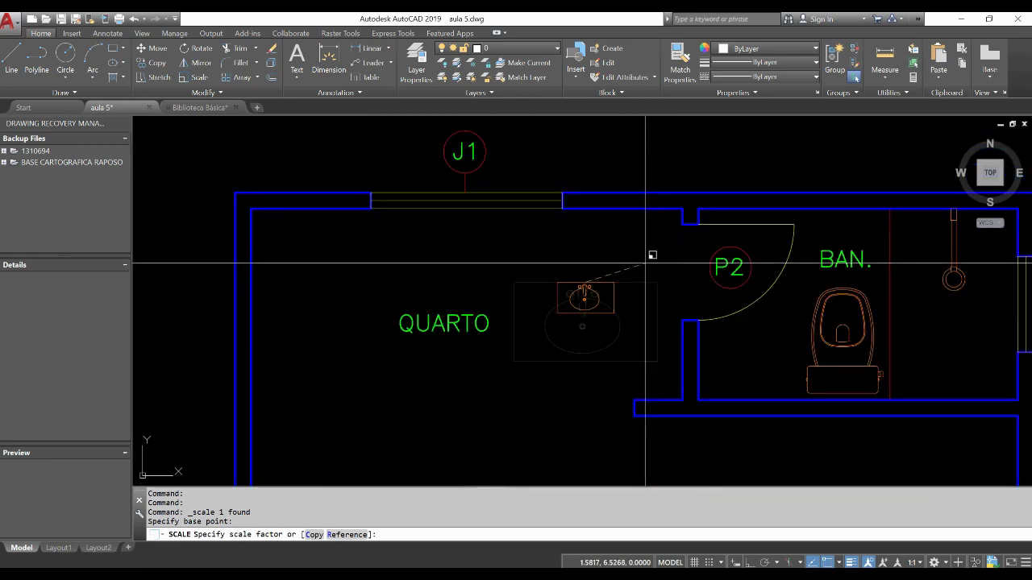
{"action": "scroll", "coordinate": [637, 258], "scroll_direction": "up", "scroll_amount": 2}
{"action": "type", "text": ".7"}
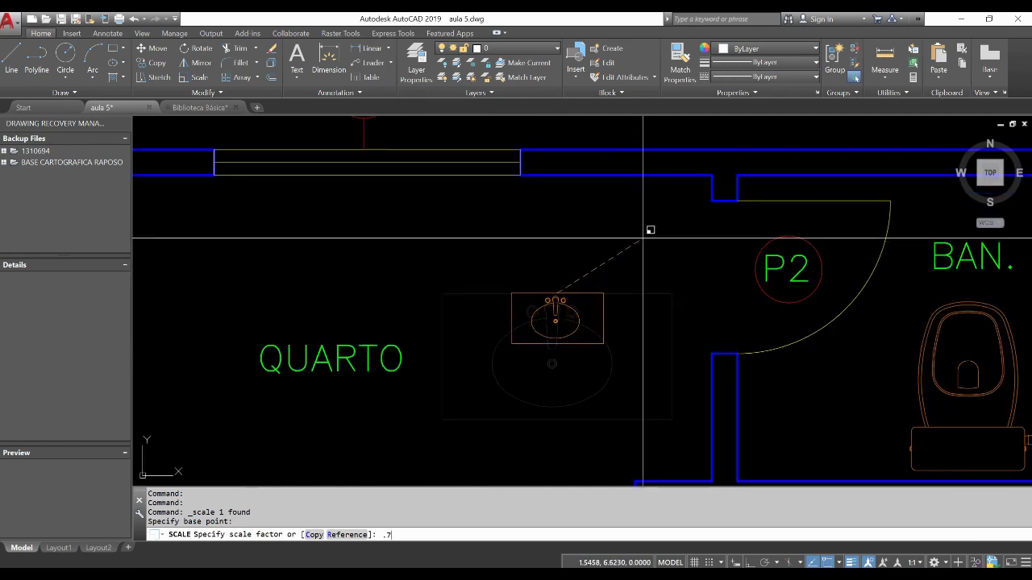
{"action": "key", "text": "Return"}
Select the scaled sink and begin a rotation with Ortho on, then cancel it.
{"action": "left_click", "coordinate": [575, 300]}
{"action": "left_click", "coordinate": [556, 302]}
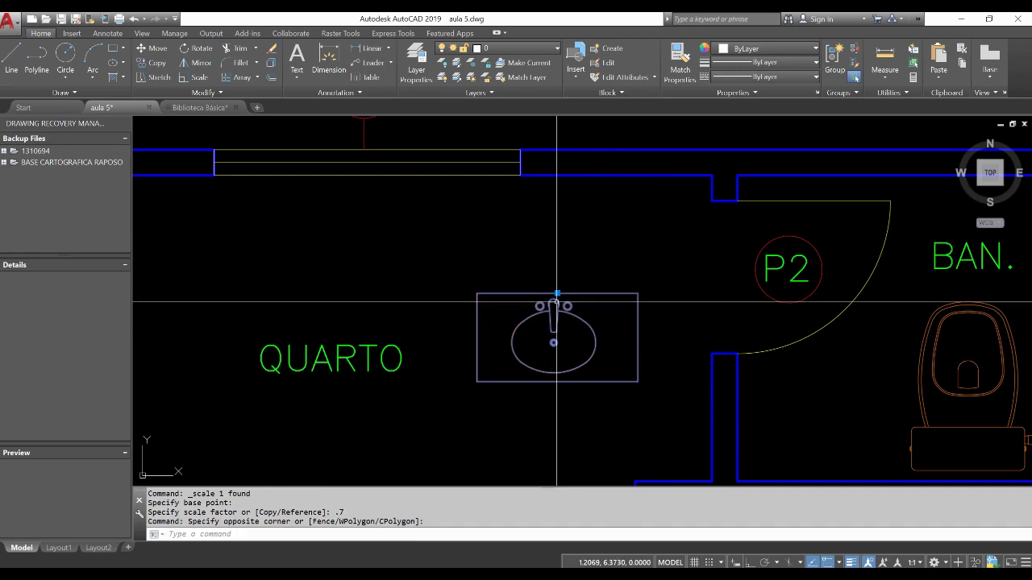
{"action": "type", "text": "Ro"}
{"action": "key", "text": "Return"}
{"action": "left_click", "coordinate": [557, 294]}
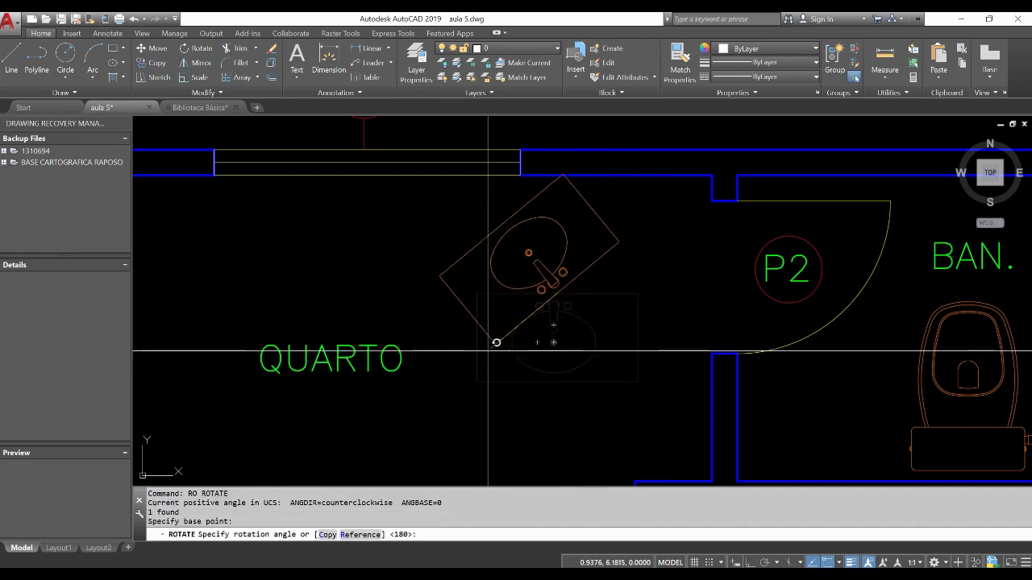
{"action": "key", "text": "F8"}
{"action": "key", "text": "Escape"}
Move the sink into the bathroom beside the toilet.
{"action": "left_click", "coordinate": [422, 266]}
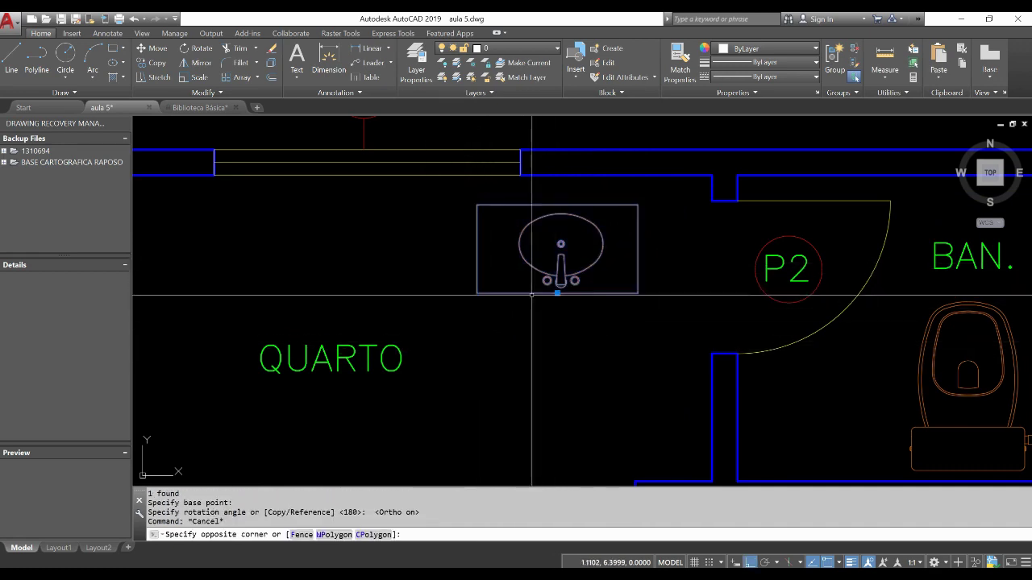
{"action": "left_click", "coordinate": [559, 288]}
{"action": "left_click", "coordinate": [558, 293]}
{"action": "mouse_move", "coordinate": [841, 448]}
{"action": "middle_mouse_down"}
{"action": "mouse_move", "coordinate": [799, 396]}
{"action": "mouse_move", "coordinate": [730, 418]}
{"action": "middle_mouse_up"}
{"action": "key", "text": "Escape"}
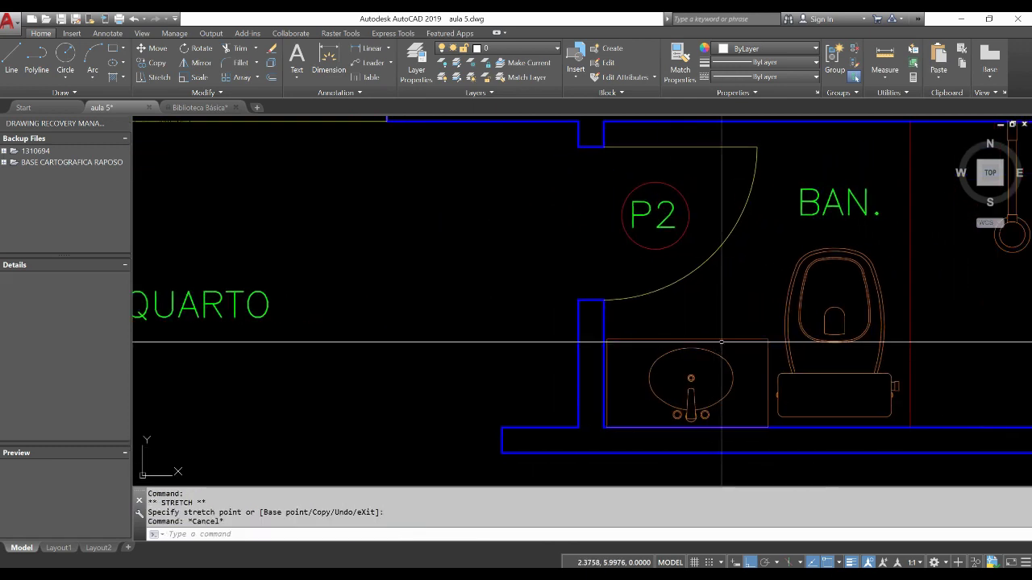
Rescale the sink with SC by 0.9 from the counter's bottom edge.
{"action": "left_click", "coordinate": [708, 340]}
{"action": "left_click", "coordinate": [691, 370]}
{"action": "type", "text": "sc"}
{"action": "key", "text": "Return"}
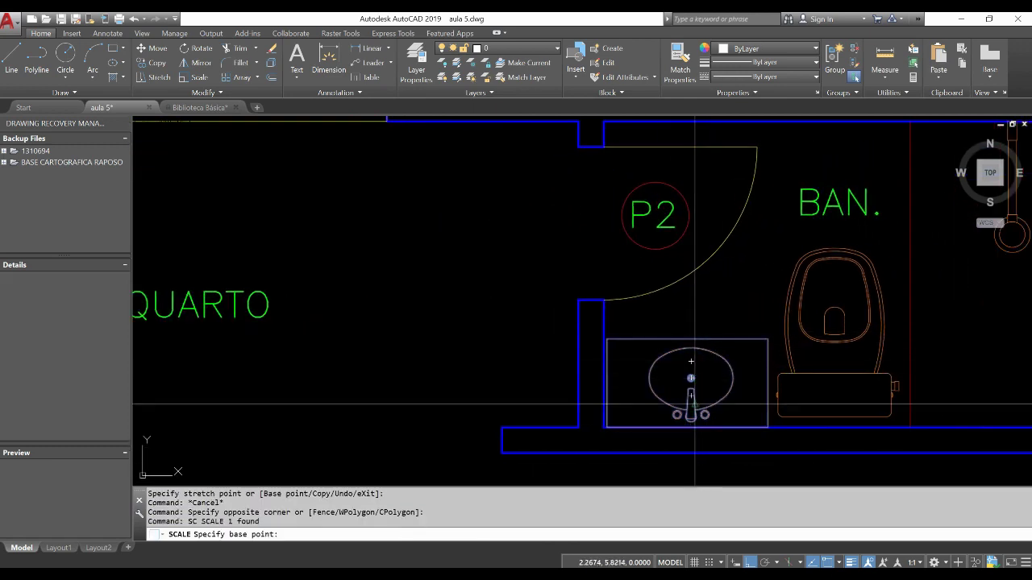
{"action": "scroll", "coordinate": [692, 431], "scroll_direction": "up", "scroll_amount": 4}
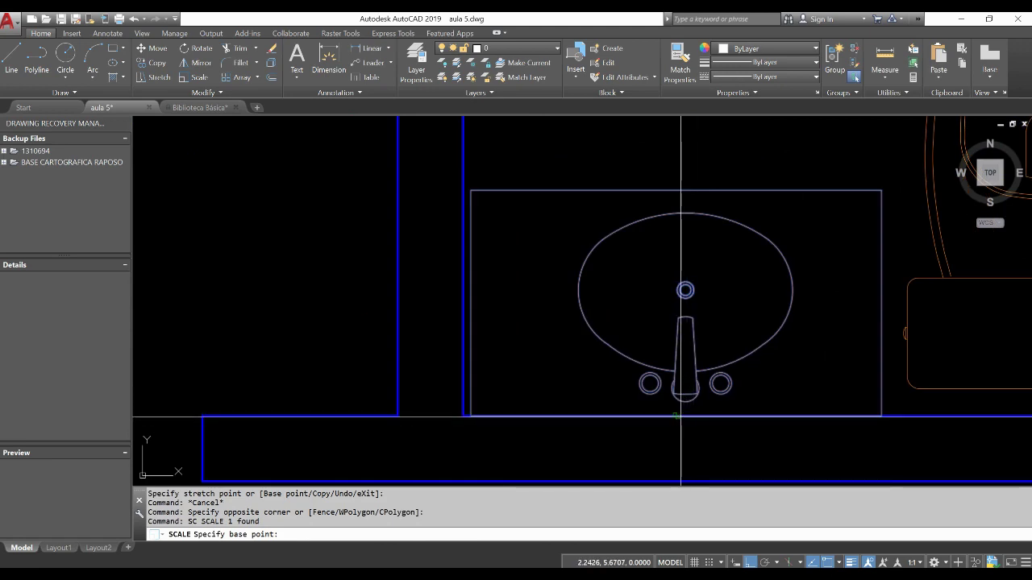
{"action": "left_click", "coordinate": [681, 417]}
{"action": "type", "text": ".9"}
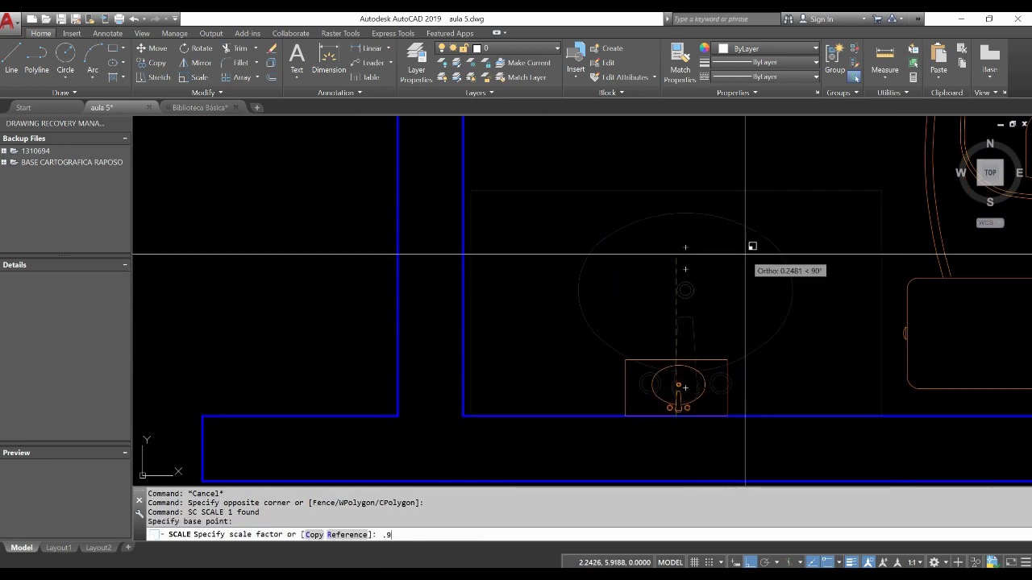
{"action": "key", "text": "Return"}
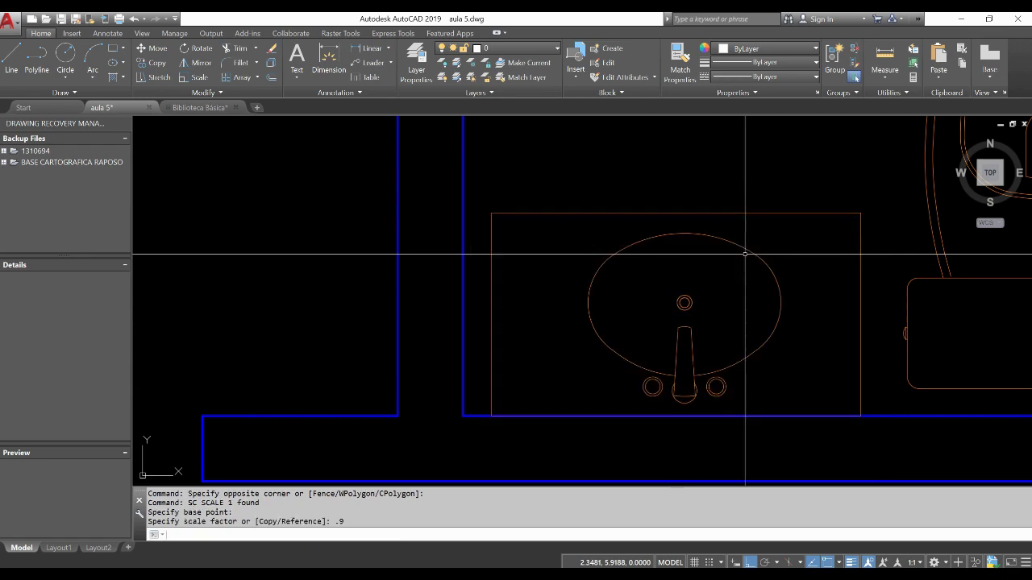
Reframe the bathroom view and select the resized washbasin.
{"action": "scroll", "coordinate": [745, 254], "scroll_direction": "down", "scroll_amount": 5}
{"action": "middle_click_drag", "start_coordinate": [745, 255], "coordinate": [662, 328]}
{"action": "scroll", "coordinate": [661, 328], "scroll_direction": "up", "scroll_amount": 2}
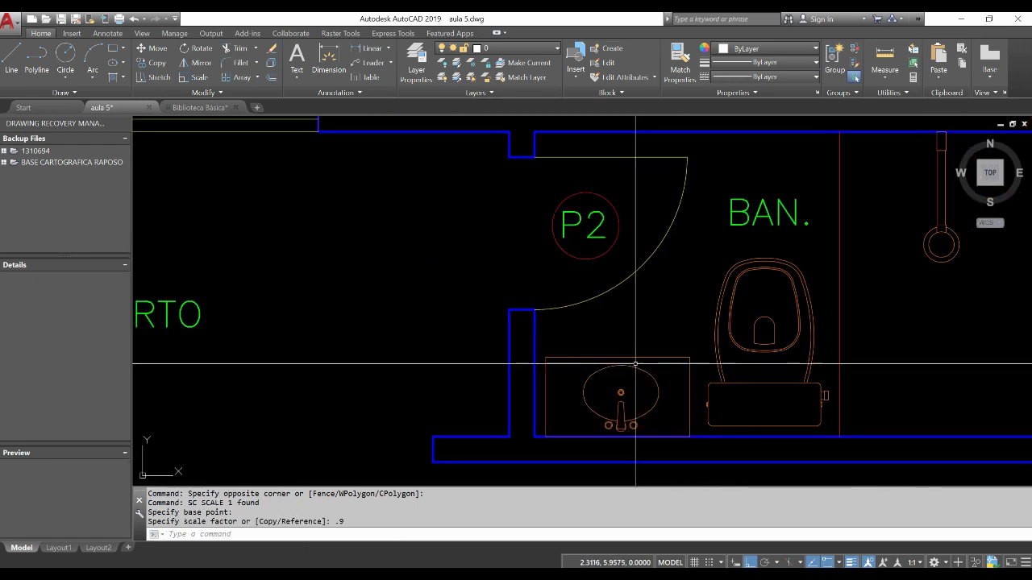
{"action": "left_click", "coordinate": [647, 352]}
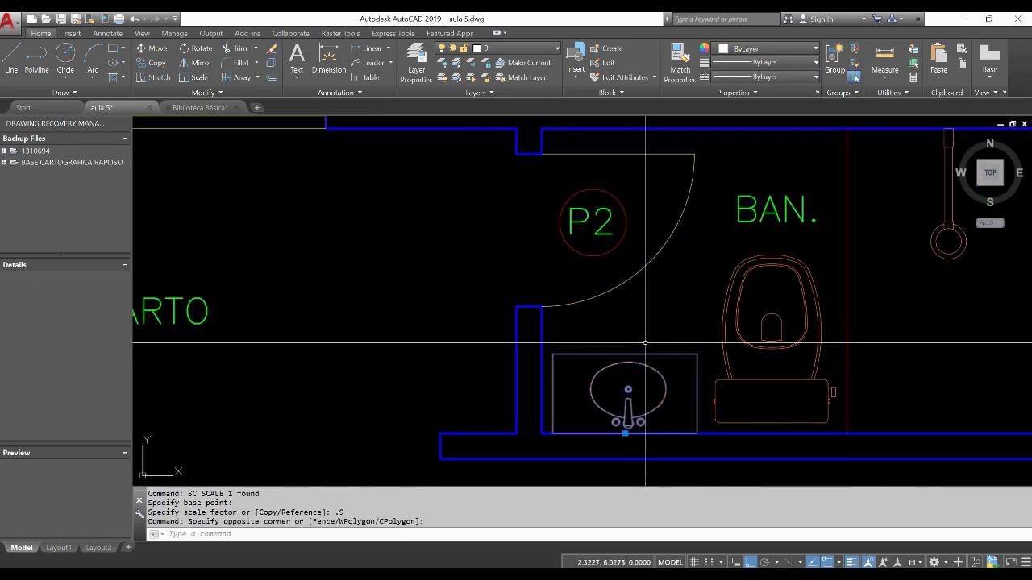
{"action": "key", "text": "Escape"}
{"action": "left_click", "coordinate": [647, 352]}
{"action": "left_click", "coordinate": [604, 358]}
{"action": "middle_click_drag", "start_coordinate": [605, 358], "coordinate": [630, 317]}
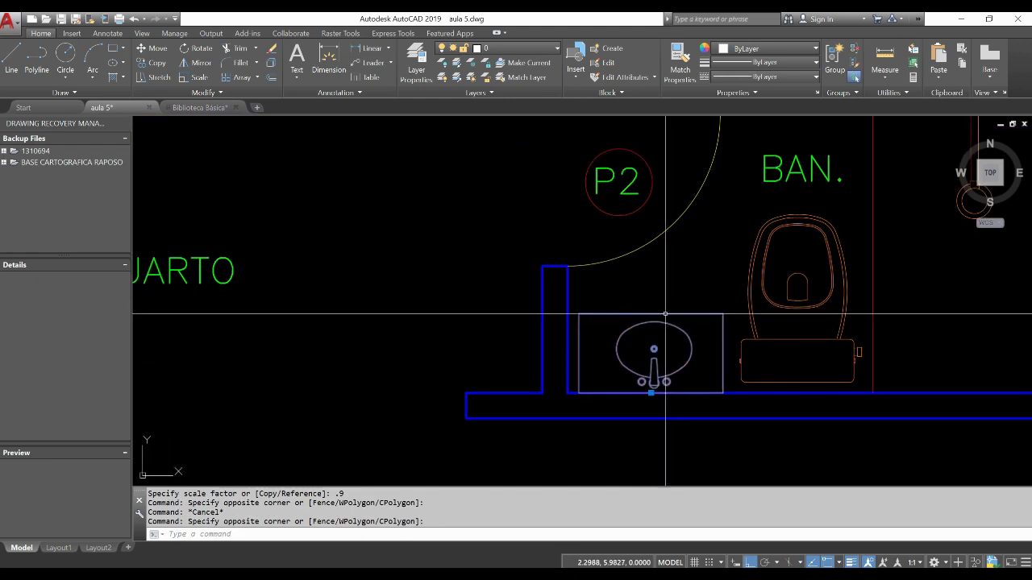
{"action": "key", "text": "Escape"}
Open the washbasin's Properties and try scale values of 1, 0.5 and 2.
{"action": "left_click", "coordinate": [652, 355]}
{"action": "right_click", "coordinate": [654, 355]}
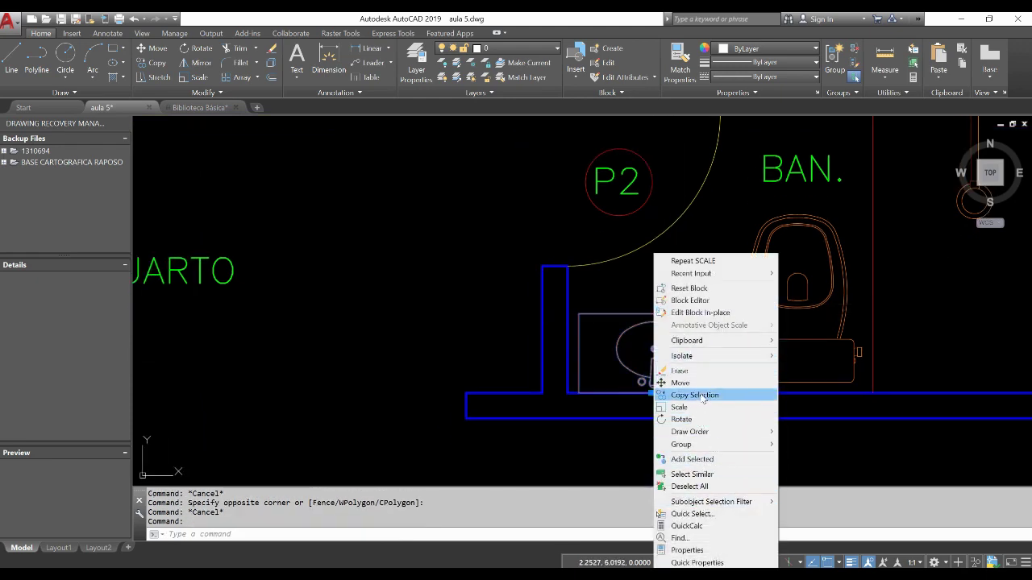
{"action": "left_click", "coordinate": [687, 551]}
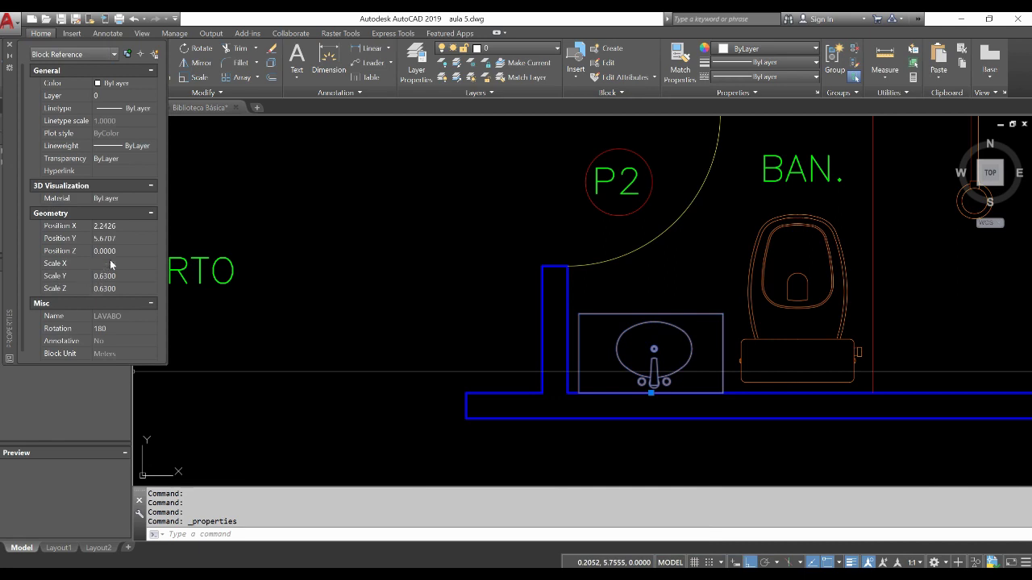
{"action": "key", "text": "Tab"}
{"action": "type", "text": "1"}
{"action": "key", "text": "Tab"}
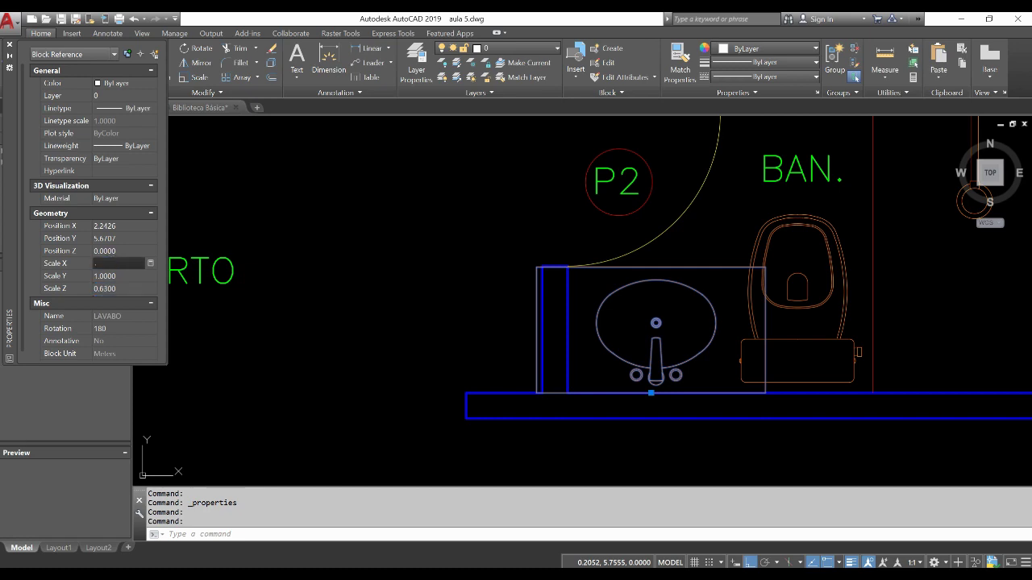
{"action": "key", "text": "Tab"}
{"action": "type", "text": ".5"}
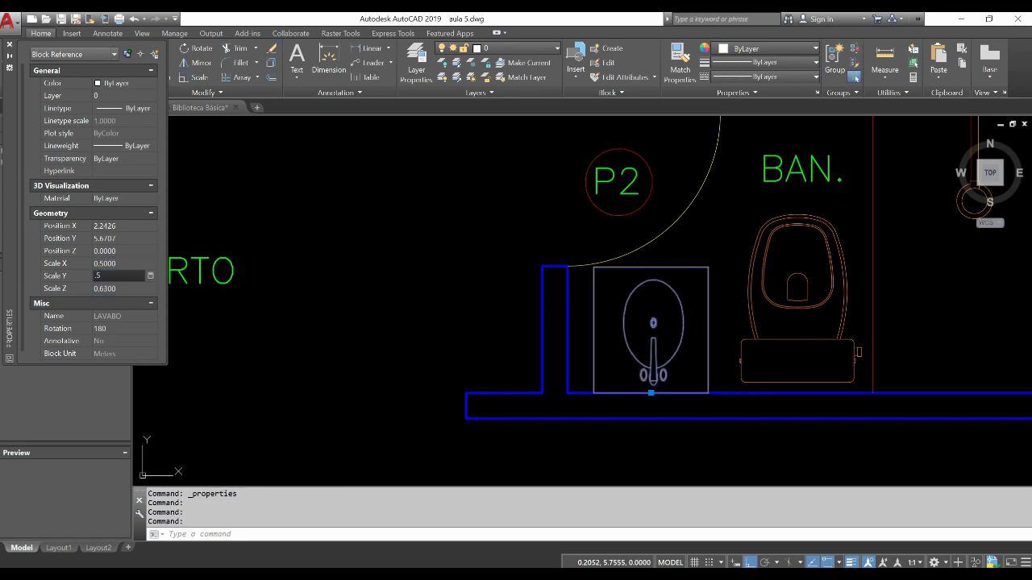
{"action": "key", "text": "Tab"}
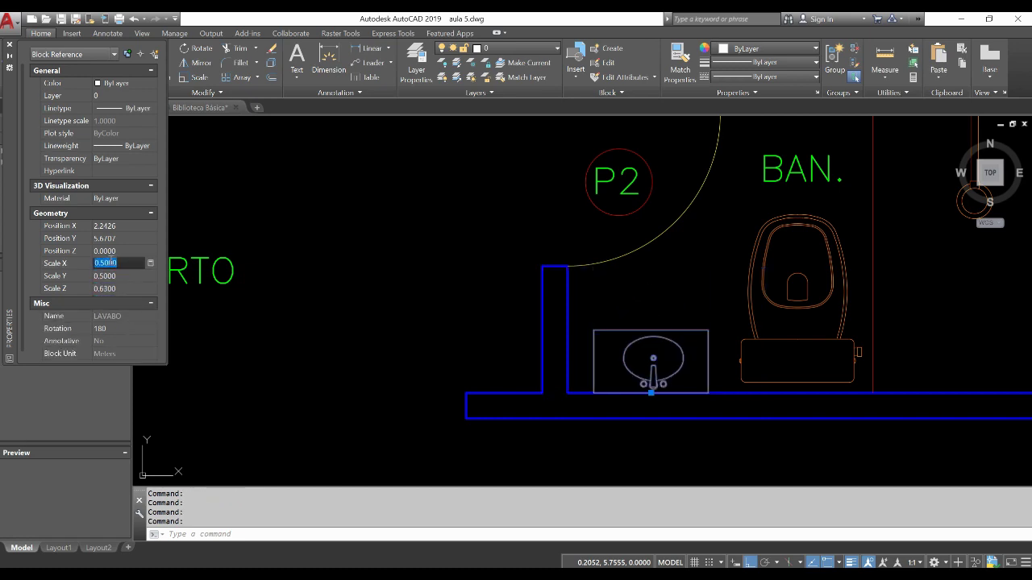
{"action": "type", "text": "2"}
{"action": "key", "text": "Tab"}
{"action": "type", "text": "2"}
{"action": "key", "text": "Return"}
Set the washbasin's Scale X and Scale Y to 0.7 and deselect it.
{"action": "left_click", "coordinate": [107, 263]}
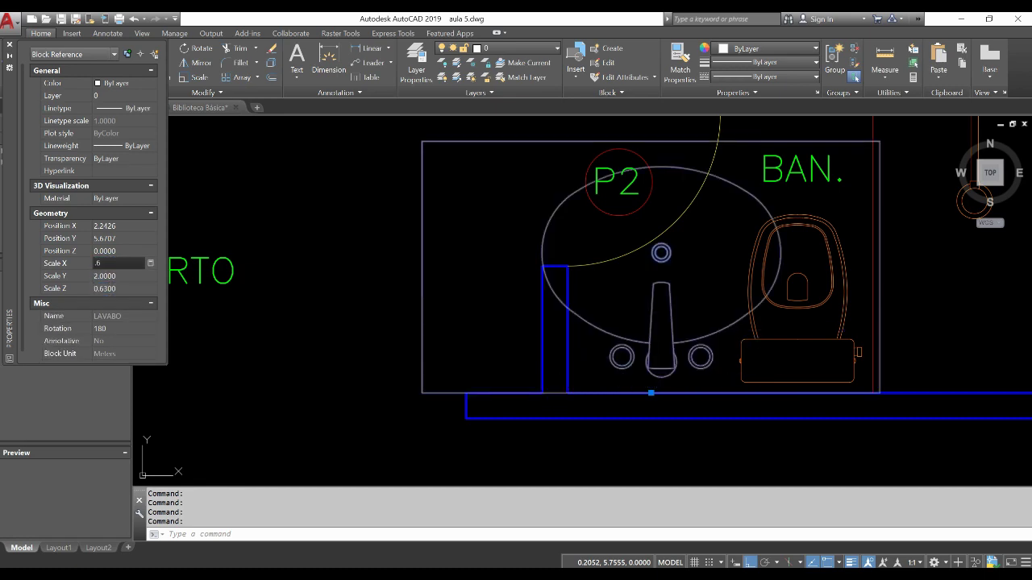
{"action": "key", "text": "Tab"}
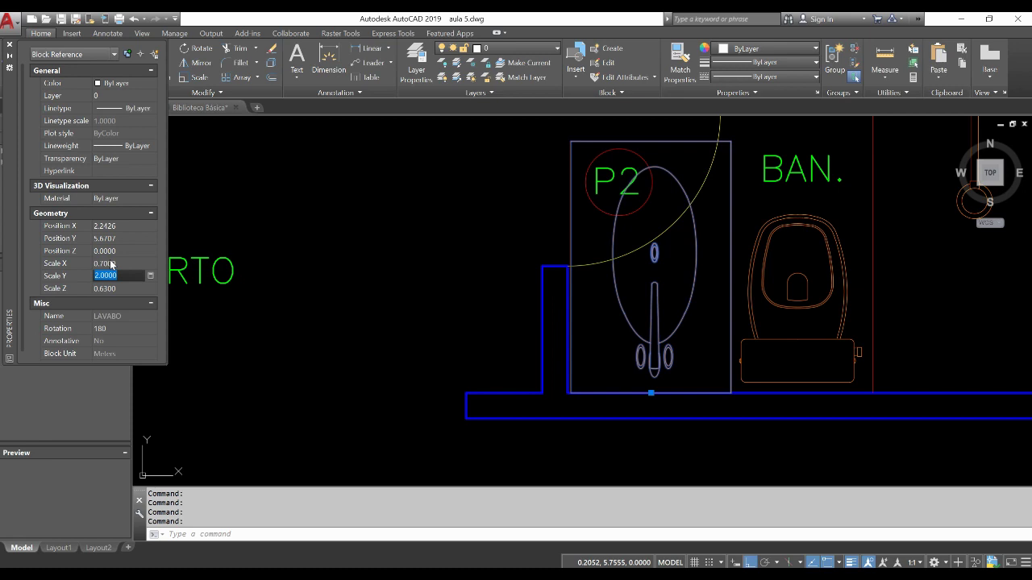
{"action": "type", "text": ".7"}
{"action": "key", "text": "Tab"}
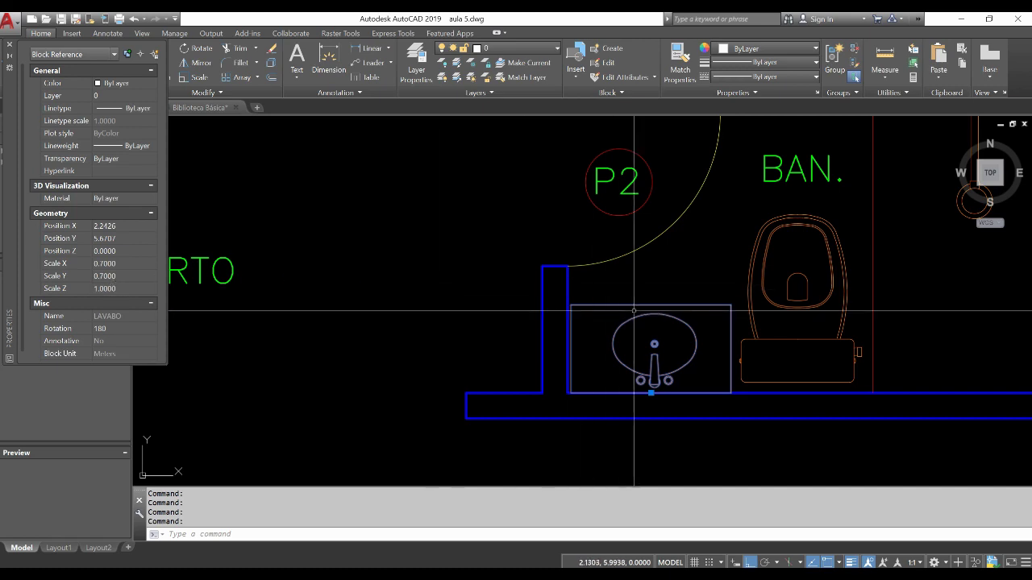
{"action": "key", "text": "Escape"}
{"action": "scroll", "coordinate": [690, 276], "scroll_direction": "down", "scroll_amount": 5}
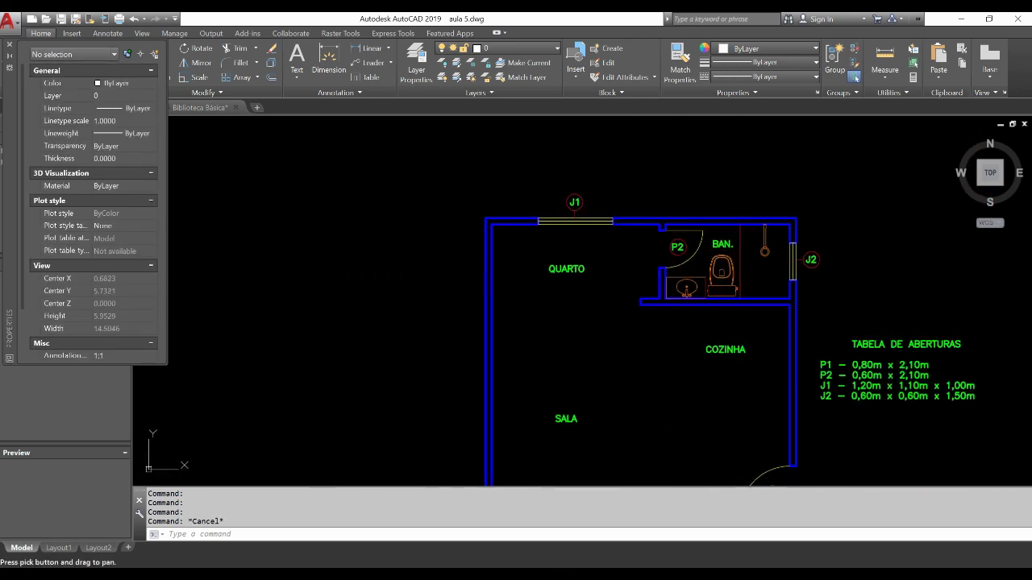
Bring the single bed in the furniture library into view and start a block definition.
{"action": "scroll", "coordinate": [701, 295], "scroll_direction": "down", "scroll_amount": 1}
{"action": "scroll", "coordinate": [669, 322], "scroll_direction": "up", "scroll_amount": 1}
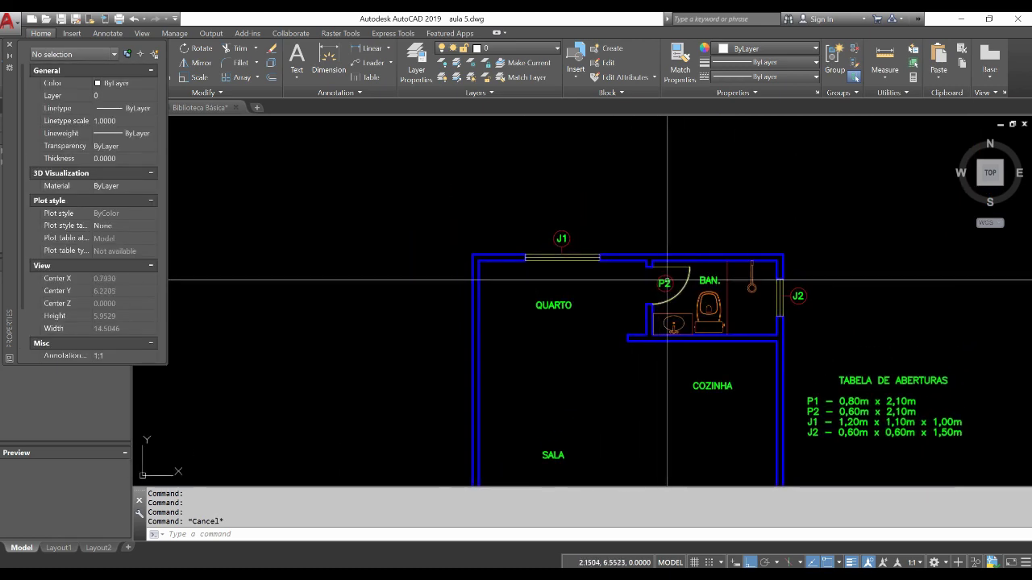
{"action": "scroll", "coordinate": [671, 315], "scroll_direction": "down", "scroll_amount": 3}
{"action": "scroll", "coordinate": [664, 287], "scroll_direction": "up", "scroll_amount": 2}
{"action": "middle_click_drag", "start_coordinate": [664, 288], "coordinate": [504, 322]}
{"action": "scroll", "coordinate": [657, 282], "scroll_direction": "down", "scroll_amount": 3}
{"action": "scroll", "coordinate": [504, 376], "scroll_direction": "up", "scroll_amount": 3}
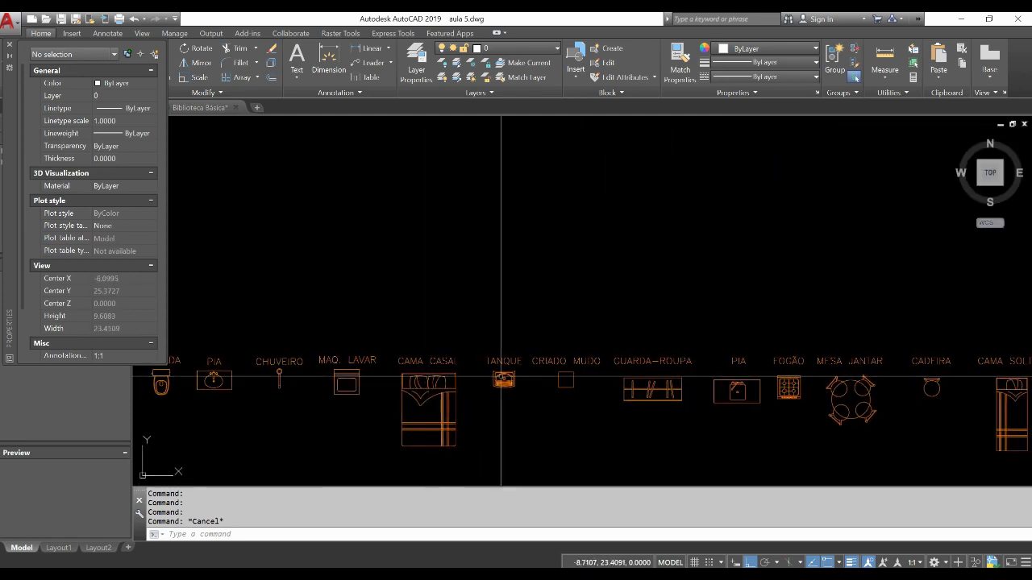
{"action": "middle_click_drag", "start_coordinate": [504, 376], "coordinate": [632, 341]}
{"action": "scroll", "coordinate": [632, 341], "scroll_direction": "down", "scroll_amount": 2}
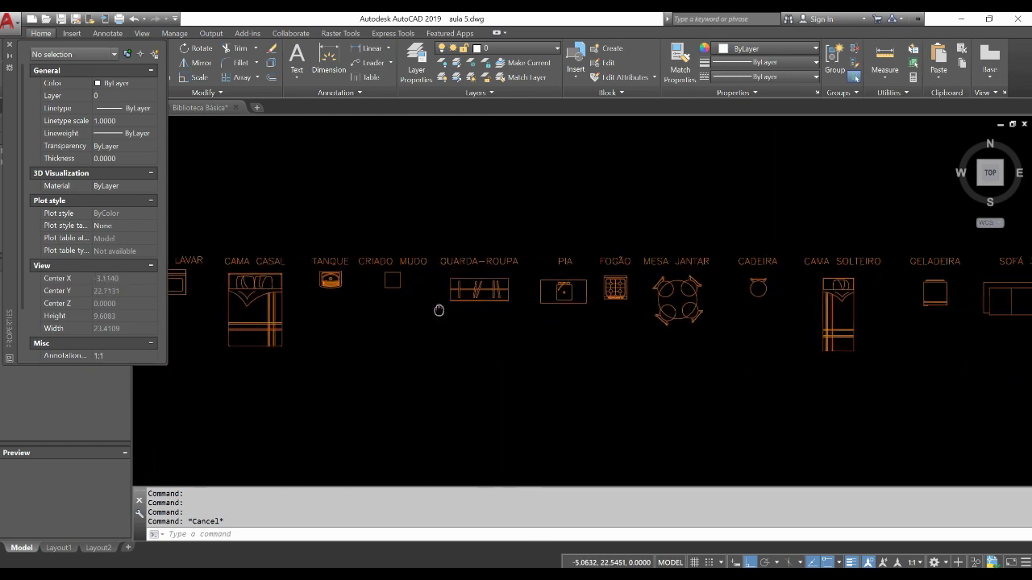
{"action": "scroll", "coordinate": [632, 341], "scroll_direction": "up", "scroll_amount": 3}
{"action": "scroll", "coordinate": [632, 306], "scroll_direction": "up", "scroll_amount": 3}
{"action": "scroll", "coordinate": [631, 276], "scroll_direction": "up", "scroll_amount": 2}
{"action": "scroll", "coordinate": [632, 277], "scroll_direction": "down", "scroll_amount": 1}
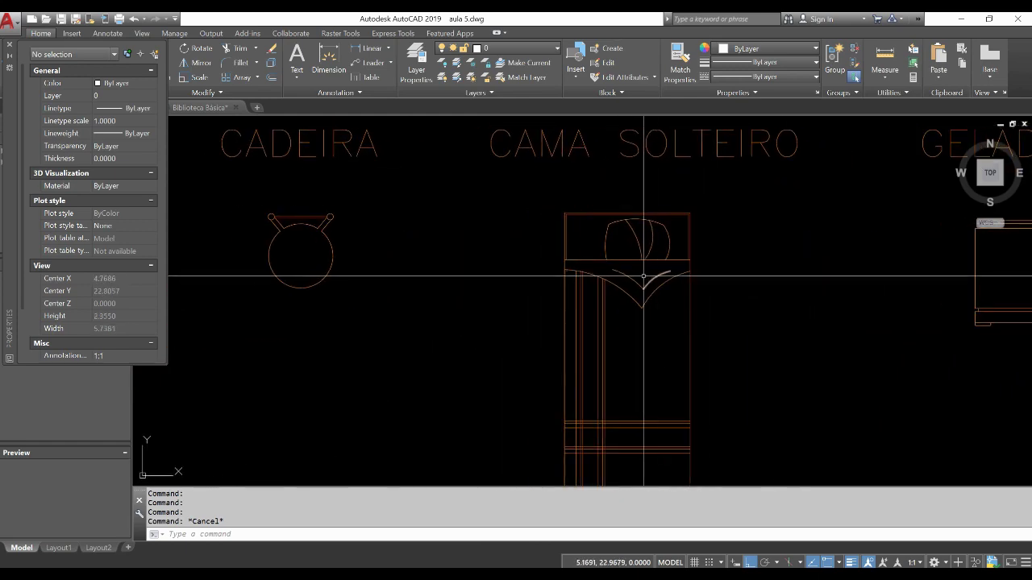
{"action": "scroll", "coordinate": [630, 278], "scroll_direction": "down", "scroll_amount": 1}
{"action": "type", "text": "B"}
{"action": "key", "text": "Return"}
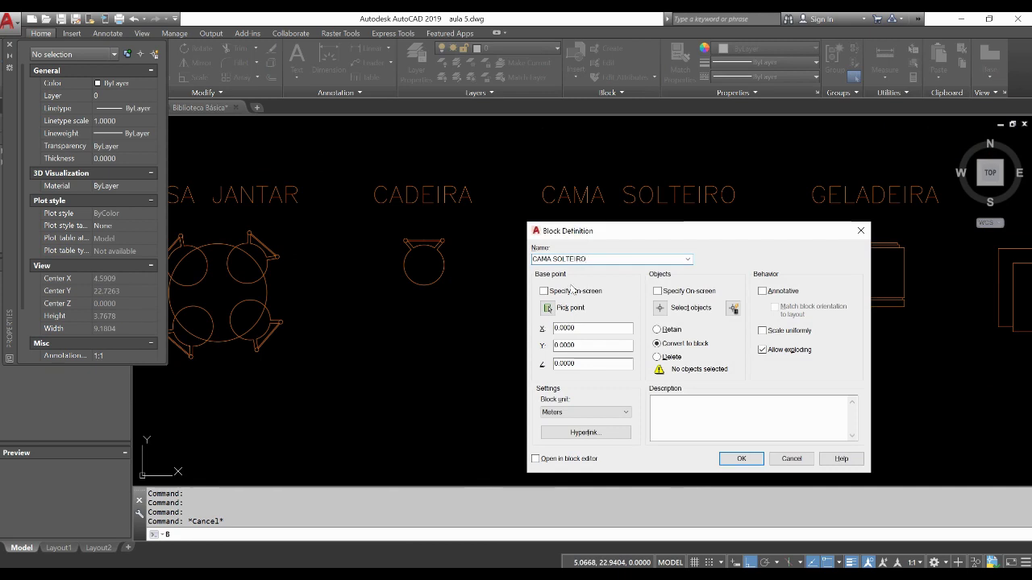
Create CAMA SOLTEIRO with its base at the bed's top edge, window-selecting the whole bed.
{"action": "left_click", "coordinate": [548, 308]}
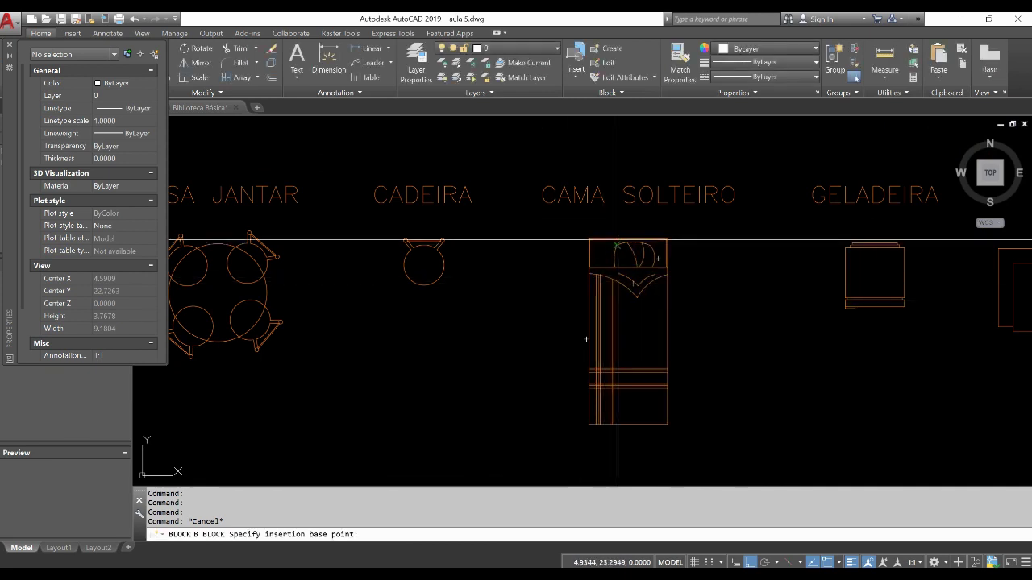
{"action": "left_click", "coordinate": [628, 239]}
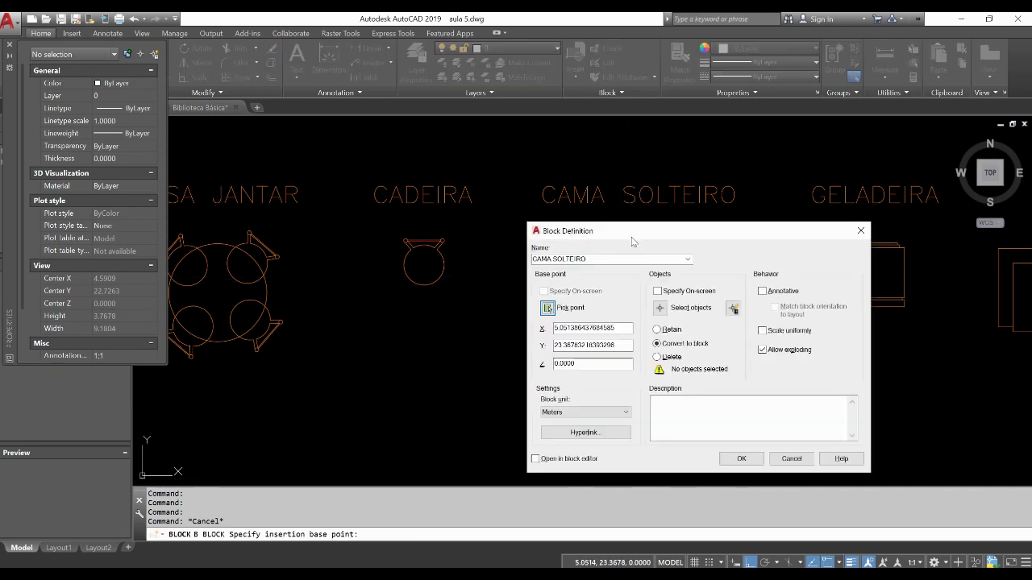
{"action": "left_click", "coordinate": [662, 308]}
{"action": "left_click", "coordinate": [569, 230]}
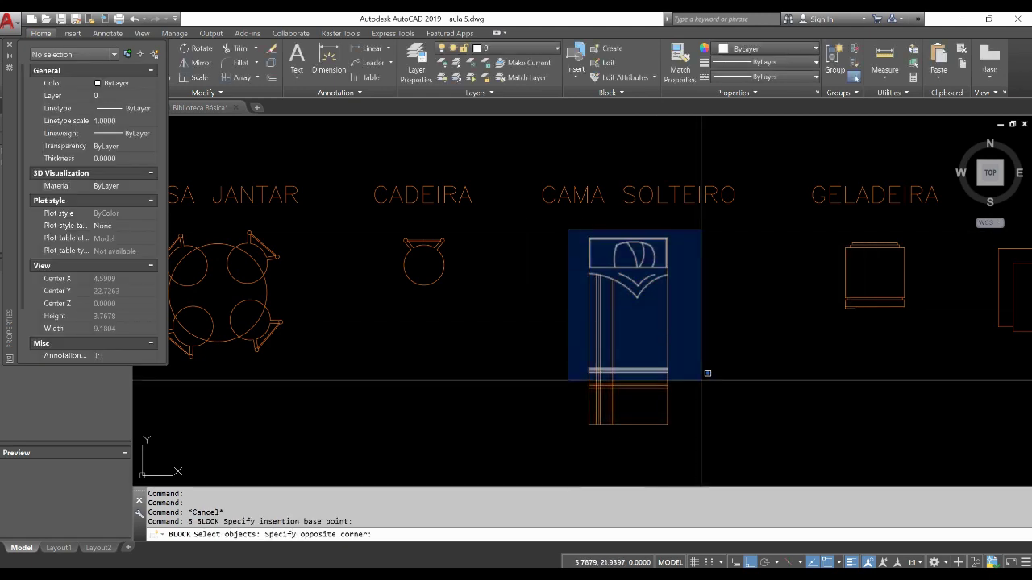
{"action": "left_click", "coordinate": [709, 440]}
{"action": "key", "text": "Return"}
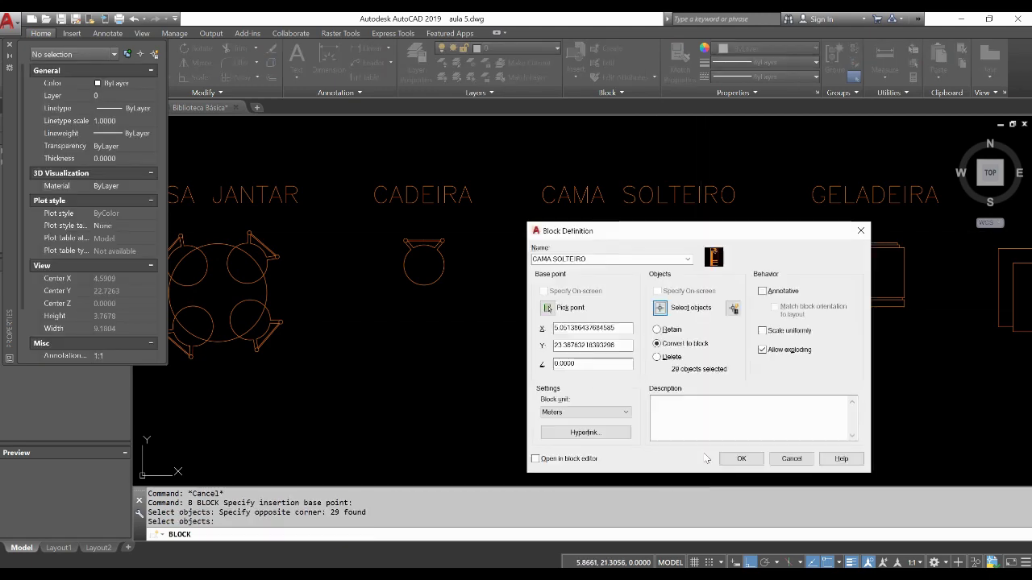
{"action": "left_click", "coordinate": [740, 459]}
{"action": "left_click", "coordinate": [619, 293]}
{"action": "left_click", "coordinate": [592, 287]}
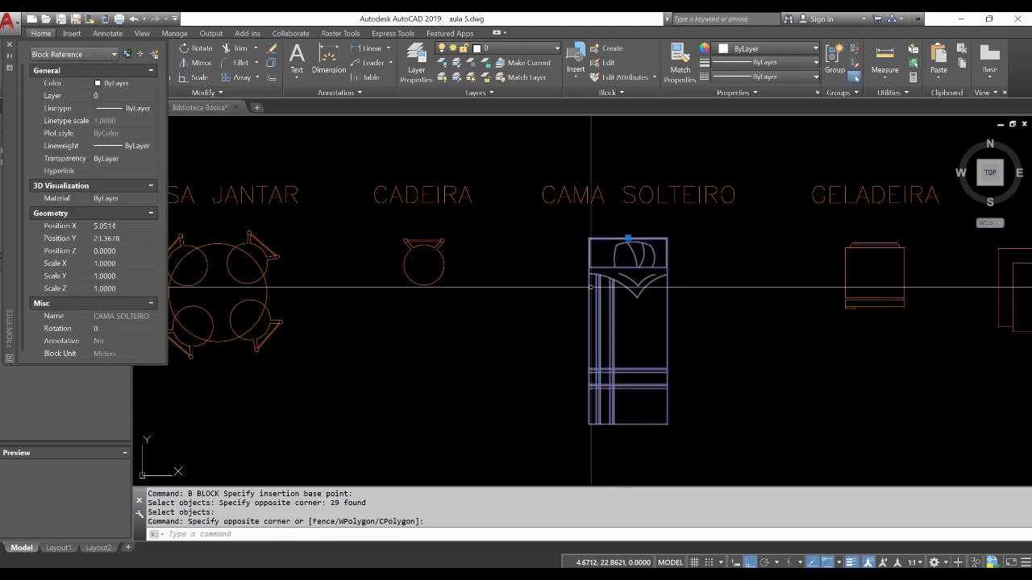
Copy the single bed block into the QUARTO bedroom with Ortho off.
{"action": "type", "text": "co"}
{"action": "key", "text": "Return"}
{"action": "left_click", "coordinate": [604, 253]}
{"action": "scroll", "coordinate": [594, 230], "scroll_direction": "down", "scroll_amount": 6}
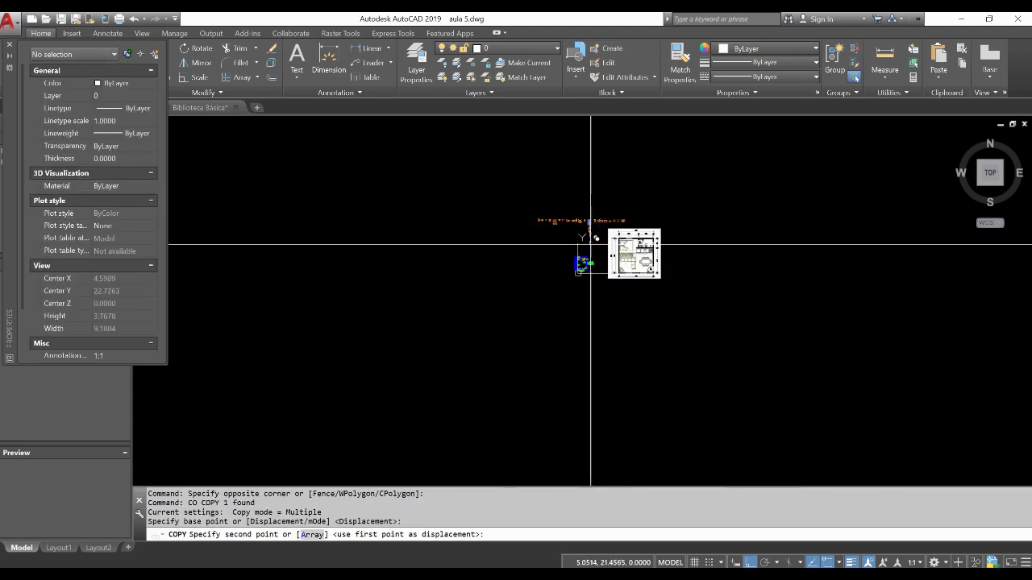
{"action": "scroll", "coordinate": [613, 323], "scroll_direction": "up", "scroll_amount": 2}
{"action": "key", "text": "F8"}
{"action": "scroll", "coordinate": [617, 242], "scroll_direction": "up", "scroll_amount": 5}
{"action": "scroll", "coordinate": [597, 282], "scroll_direction": "up", "scroll_amount": 3}
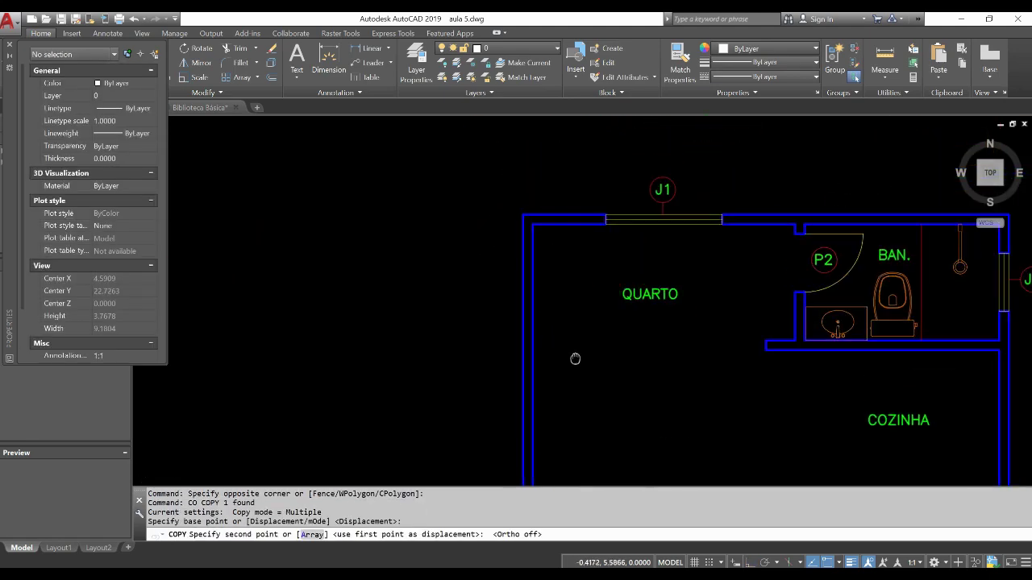
{"action": "scroll", "coordinate": [576, 258], "scroll_direction": "up", "scroll_amount": 2}
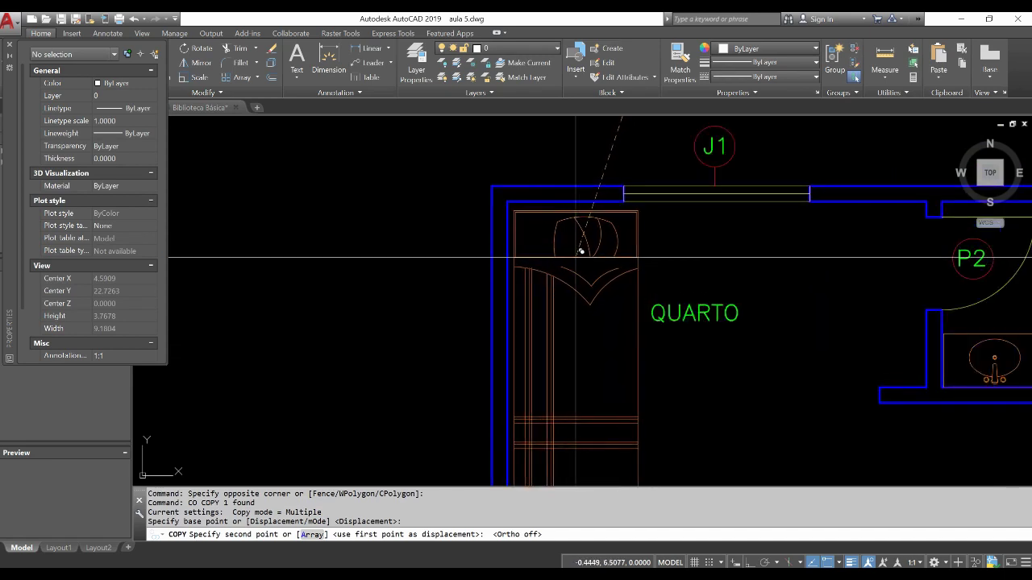
{"action": "left_click", "coordinate": [580, 252]}
{"action": "key", "text": "Escape"}
Move the QUARTO label lower in the room.
{"action": "left_click_drag", "start_coordinate": [617, 300], "coordinate": [776, 322]}
{"action": "type", "text": "m"}
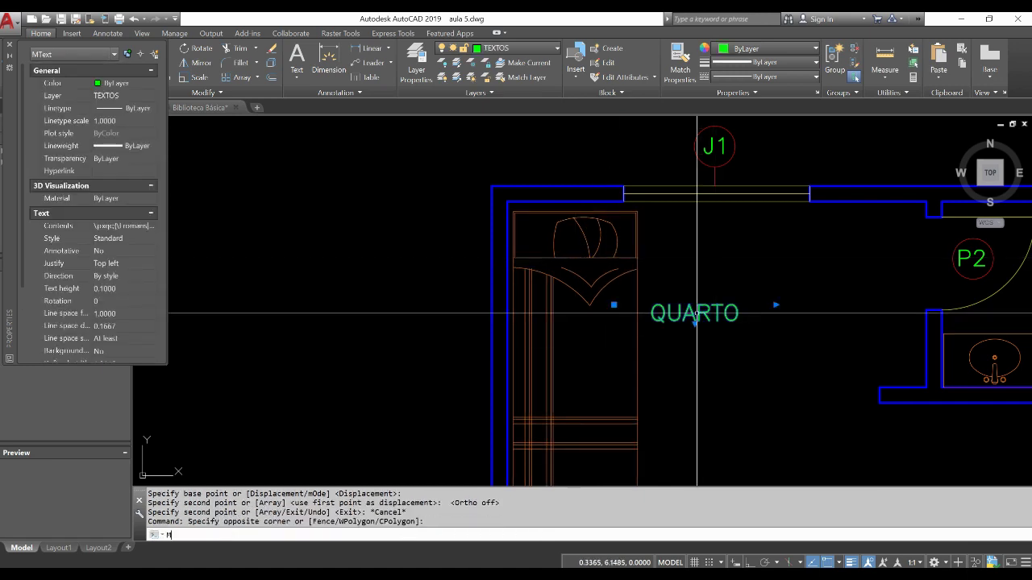
{"action": "key", "text": "Return"}
{"action": "left_click", "coordinate": [777, 316]}
{"action": "left_click", "coordinate": [857, 446]}
{"action": "key", "text": "Escape"}
Move the bed copy right under window J1 with Ortho on.
{"action": "left_click", "coordinate": [702, 292]}
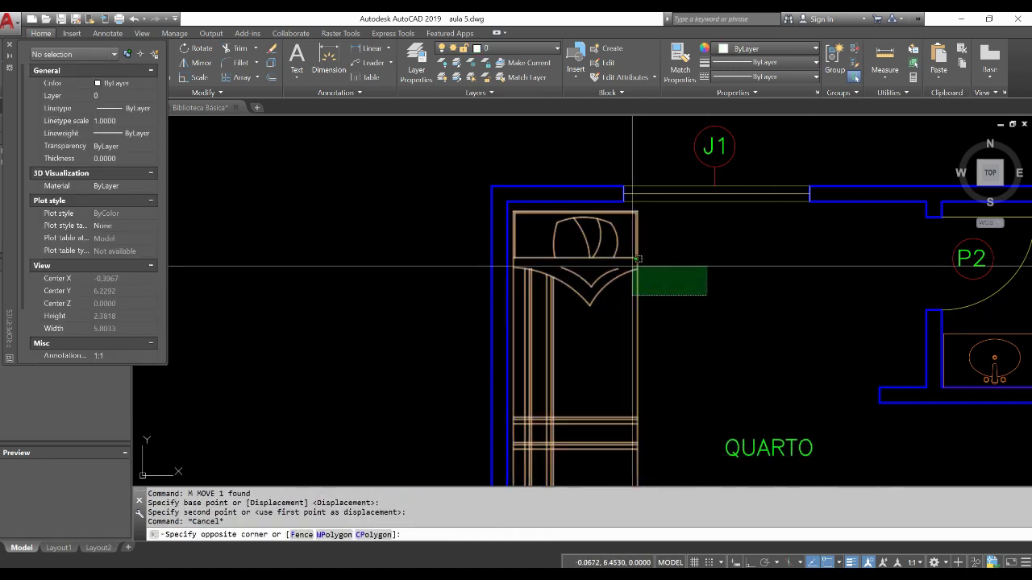
{"action": "left_click", "coordinate": [637, 271]}
{"action": "type", "text": "m"}
{"action": "key", "text": "Return"}
{"action": "left_click", "coordinate": [705, 284]}
{"action": "key", "text": "F8"}
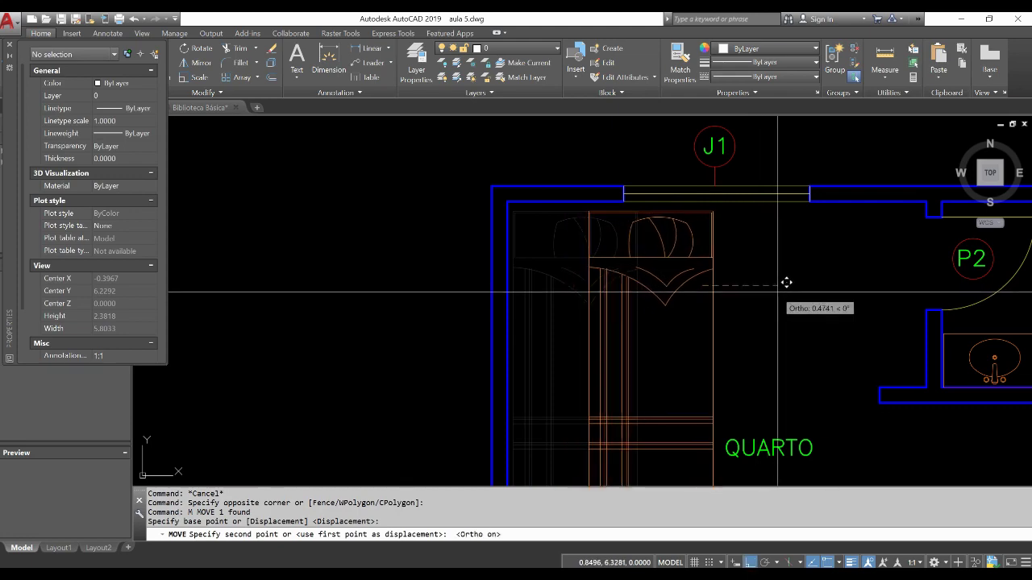
{"action": "left_click", "coordinate": [781, 292]}
{"action": "key", "text": "Escape"}
{"action": "scroll", "coordinate": [725, 274], "scroll_direction": "down", "scroll_amount": 6}
{"action": "scroll", "coordinate": [615, 242], "scroll_direction": "down", "scroll_amount": 3}
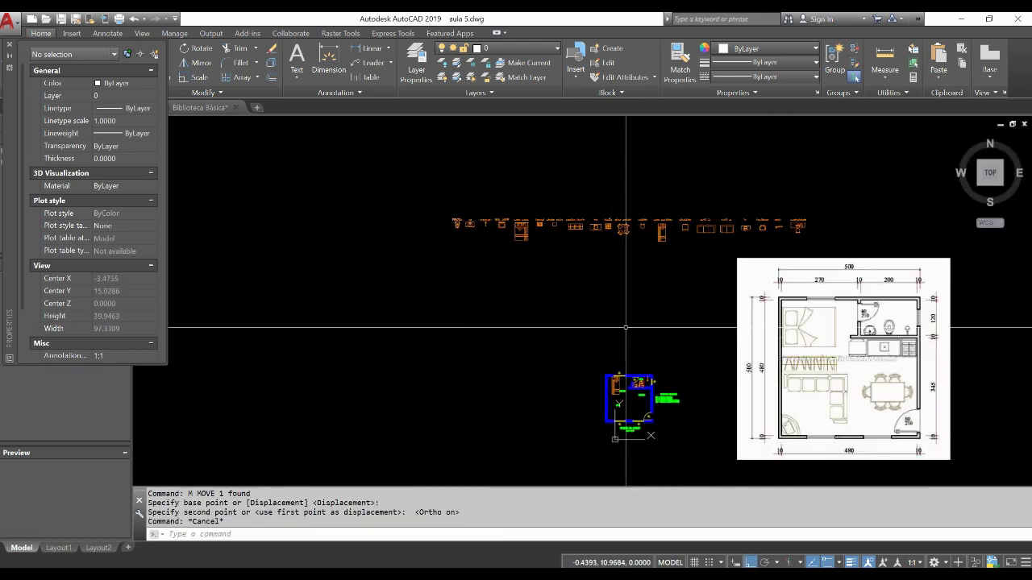
Start a new block definition for the CRIADO MUDO square.
{"action": "scroll", "coordinate": [553, 211], "scroll_direction": "up", "scroll_amount": 5}
{"action": "left_click", "coordinate": [582, 288]}
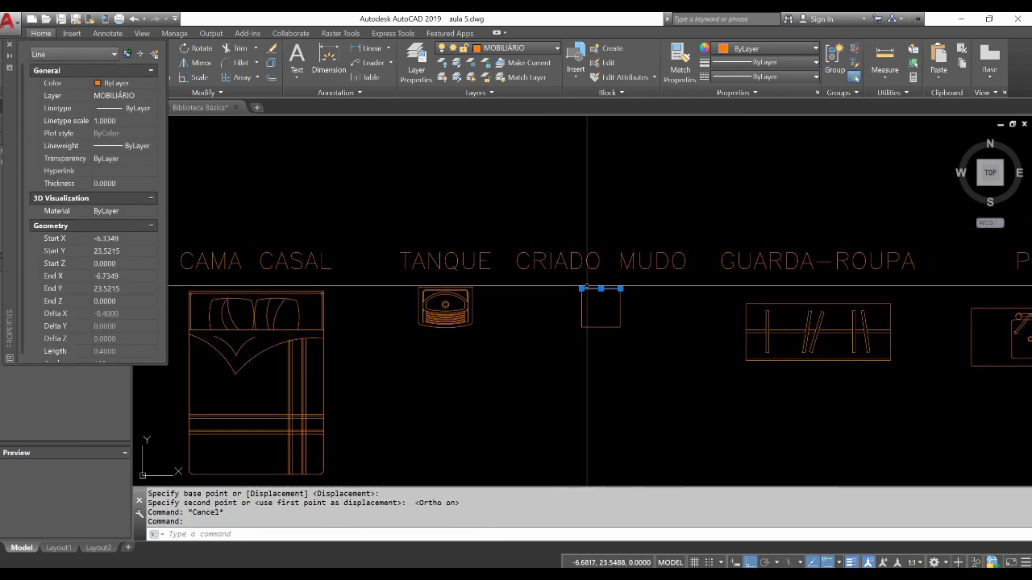
{"action": "key", "text": "Escape"}
{"action": "scroll", "coordinate": [580, 289], "scroll_direction": "up", "scroll_amount": 1}
{"action": "scroll", "coordinate": [580, 288], "scroll_direction": "up", "scroll_amount": 2}
{"action": "scroll", "coordinate": [580, 289], "scroll_direction": "up", "scroll_amount": 1}
{"action": "type", "text": "b"}
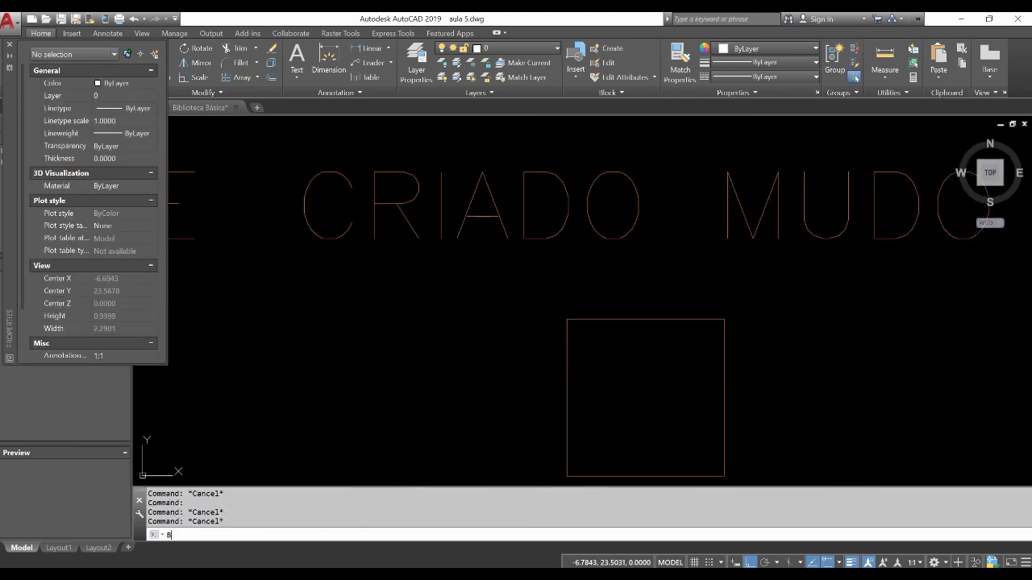
{"action": "key", "text": "Return"}
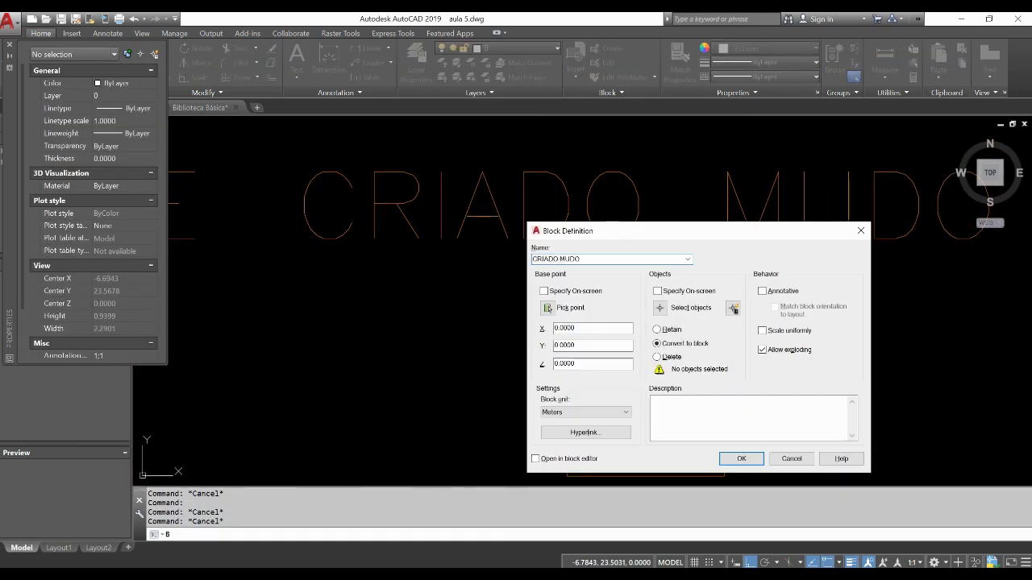
Create the CRIADO MUDO block with its base at the square's corner, selecting its lines.
{"action": "left_click", "coordinate": [548, 308]}
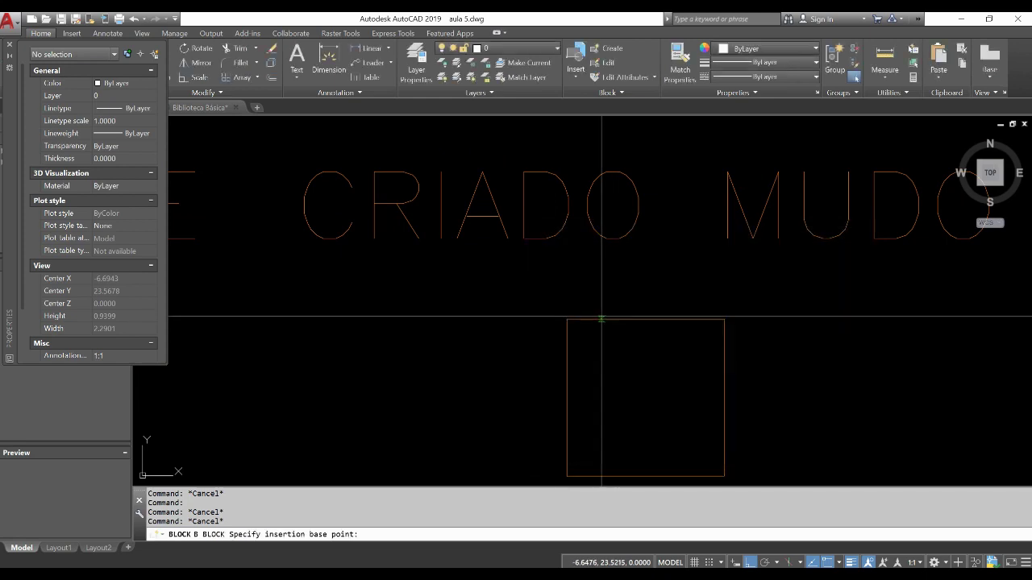
{"action": "scroll", "coordinate": [626, 317], "scroll_direction": "down", "scroll_amount": 5}
{"action": "left_click", "coordinate": [646, 316]}
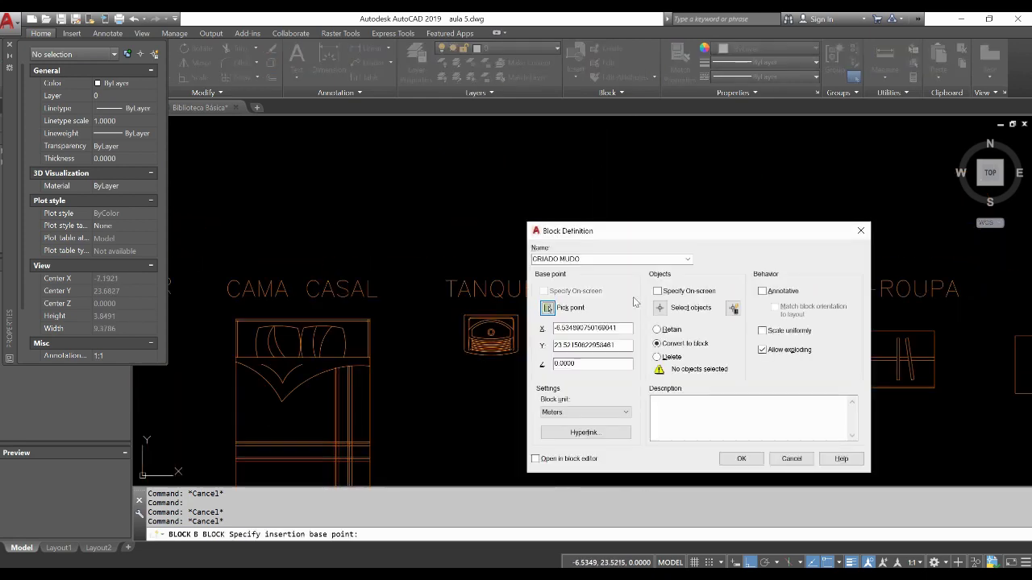
{"action": "left_click", "coordinate": [671, 311]}
{"action": "left_click", "coordinate": [606, 303]}
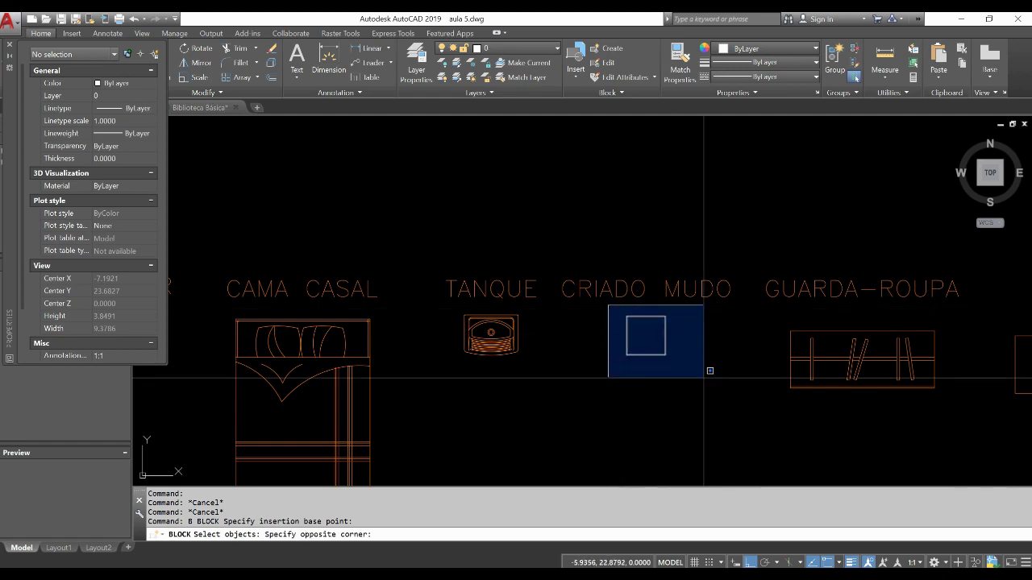
{"action": "left_click", "coordinate": [677, 361]}
{"action": "key", "text": "Return"}
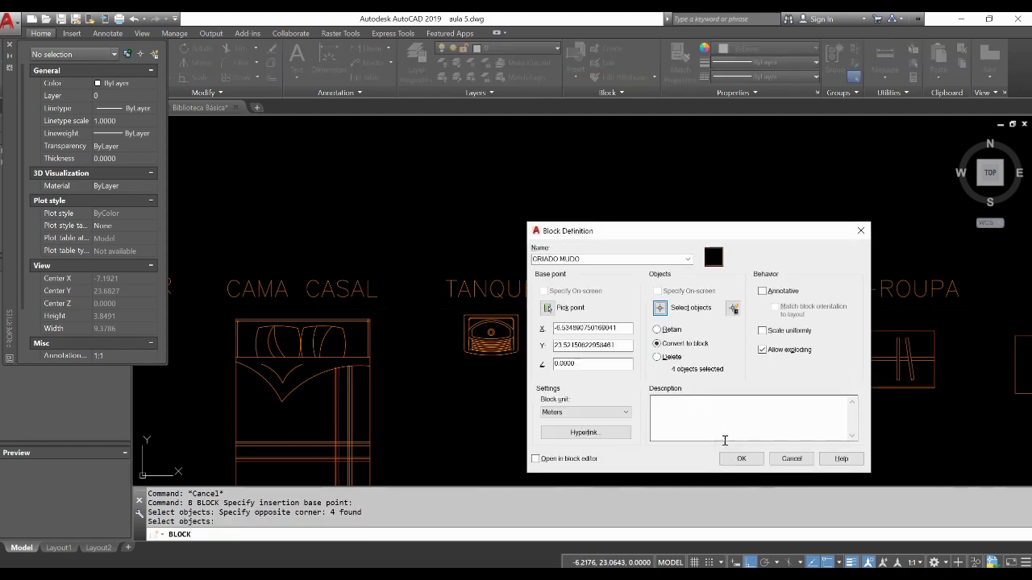
{"action": "left_click", "coordinate": [735, 459]}
{"action": "left_click", "coordinate": [647, 316]}
Copy the CRIADO MUDO block into the QUARTO beside the bed.
{"action": "scroll", "coordinate": [640, 314], "scroll_direction": "up", "scroll_amount": 2}
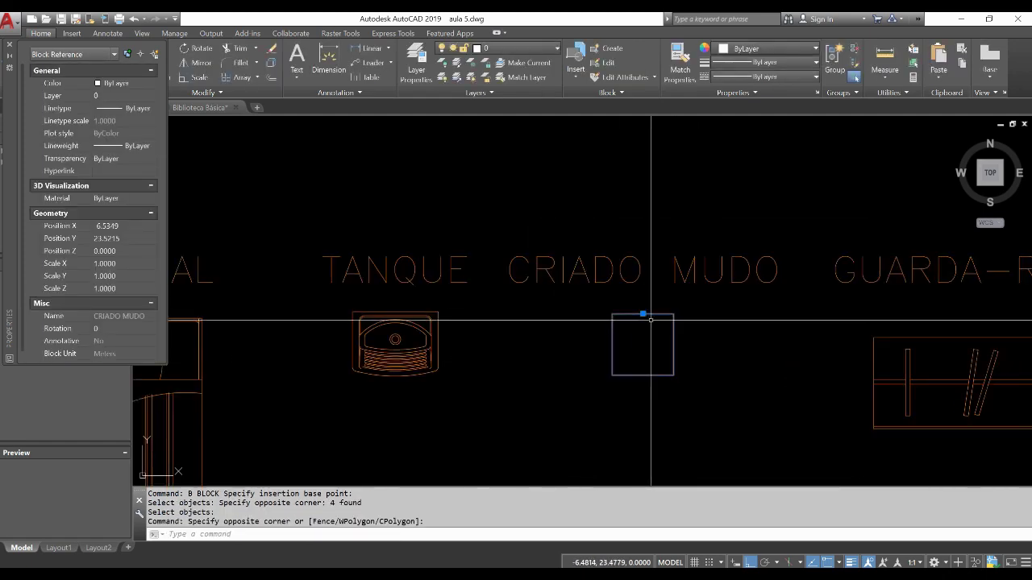
{"action": "scroll", "coordinate": [638, 310], "scroll_direction": "up", "scroll_amount": 2}
{"action": "type", "text": "co"}
{"action": "key", "text": "Return"}
{"action": "left_click", "coordinate": [638, 310]}
{"action": "scroll", "coordinate": [618, 282], "scroll_direction": "down", "scroll_amount": 5}
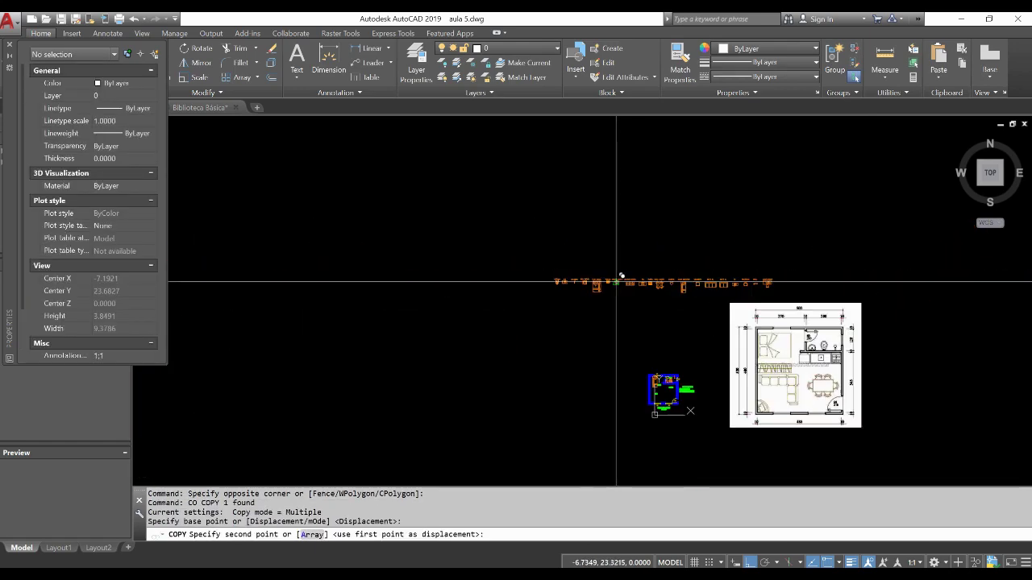
{"action": "key", "text": "F8"}
{"action": "scroll", "coordinate": [680, 295], "scroll_direction": "up", "scroll_amount": 3}
{"action": "scroll", "coordinate": [707, 270], "scroll_direction": "up", "scroll_amount": 2}
{"action": "scroll", "coordinate": [685, 253], "scroll_direction": "up", "scroll_amount": 1}
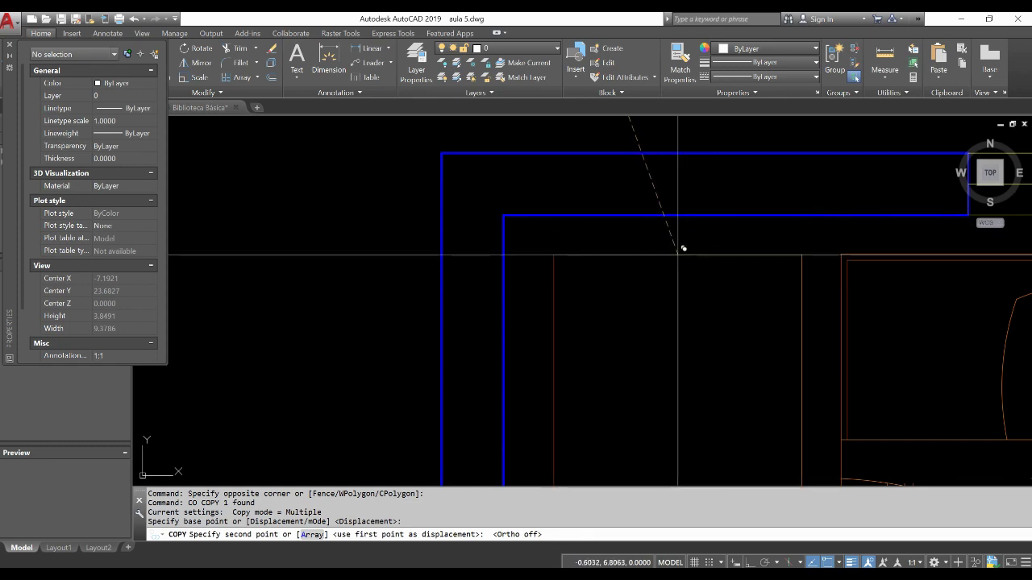
{"action": "left_click", "coordinate": [677, 255]}
{"action": "key", "text": "Escape"}
{"action": "scroll", "coordinate": [686, 266], "scroll_direction": "down", "scroll_amount": 3}
{"action": "scroll", "coordinate": [714, 338], "scroll_direction": "down", "scroll_amount": 2}
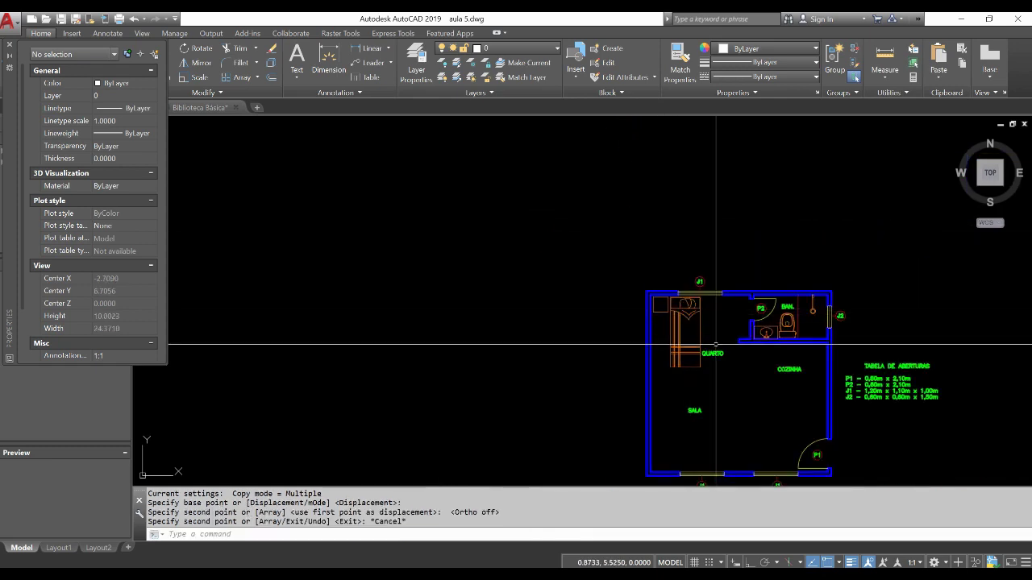
{"action": "middle_click_drag", "start_coordinate": [716, 345], "coordinate": [664, 348]}
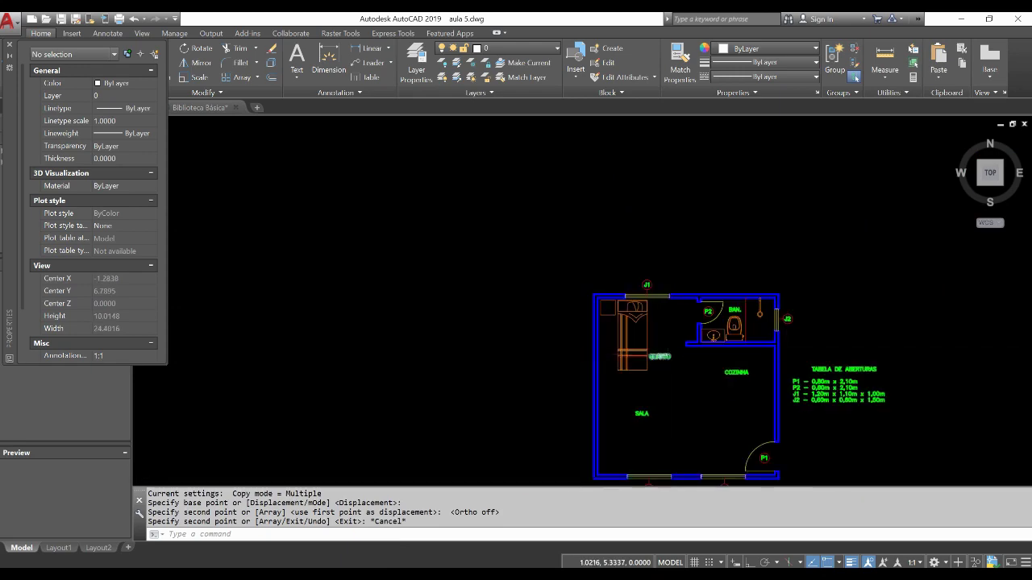
Center the wardrobe drawing and start block GUARDA ROUPA with its base point above it.
{"action": "scroll", "coordinate": [637, 242], "scroll_direction": "down", "scroll_amount": 2}
{"action": "scroll", "coordinate": [633, 274], "scroll_direction": "down", "scroll_amount": 2}
{"action": "scroll", "coordinate": [628, 279], "scroll_direction": "up", "scroll_amount": 3}
{"action": "scroll", "coordinate": [636, 283], "scroll_direction": "up", "scroll_amount": 2}
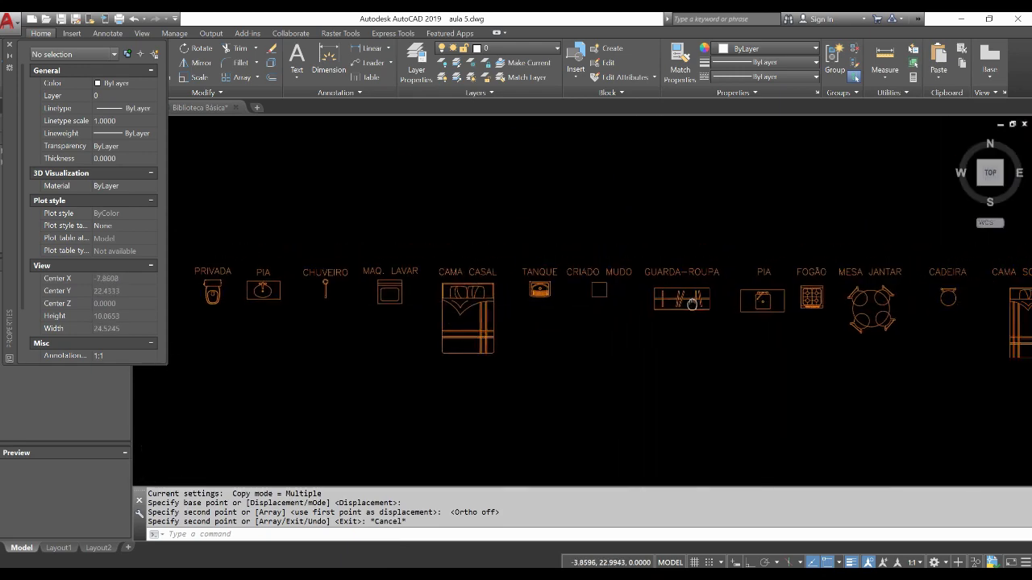
{"action": "scroll", "coordinate": [637, 282], "scroll_direction": "up", "scroll_amount": 2}
{"action": "scroll", "coordinate": [625, 286], "scroll_direction": "up", "scroll_amount": 1}
{"action": "scroll", "coordinate": [623, 290], "scroll_direction": "up", "scroll_amount": 1}
{"action": "middle_click_drag", "start_coordinate": [622, 290], "coordinate": [607, 291]}
{"action": "type", "text": "B"}
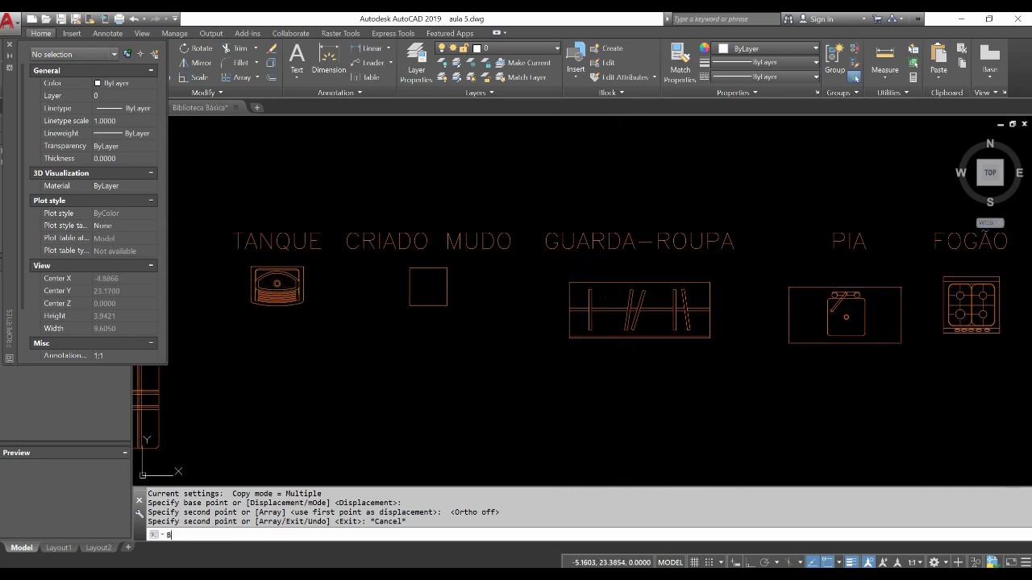
{"action": "key", "text": "Return"}
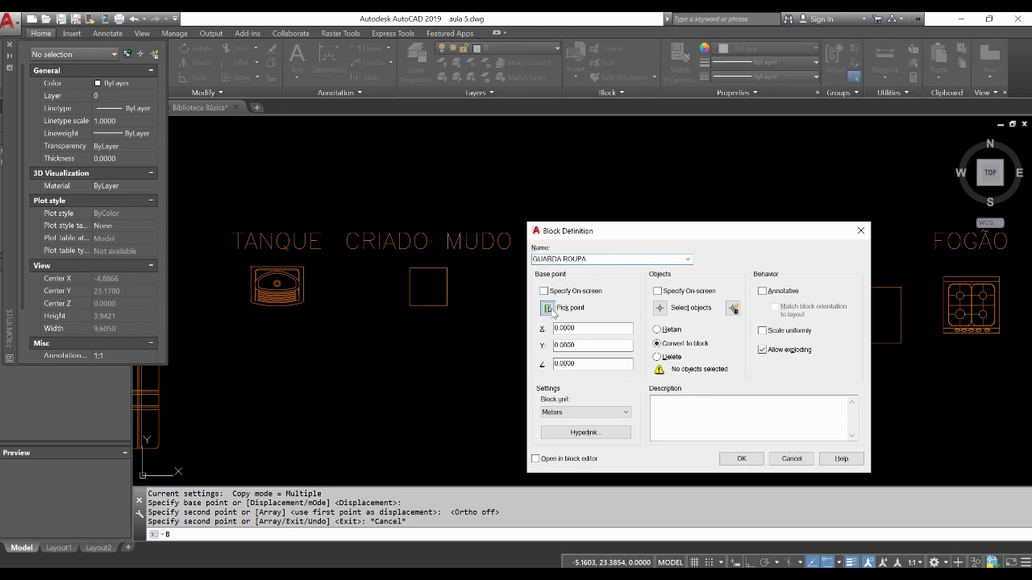
{"action": "left_click", "coordinate": [639, 283]}
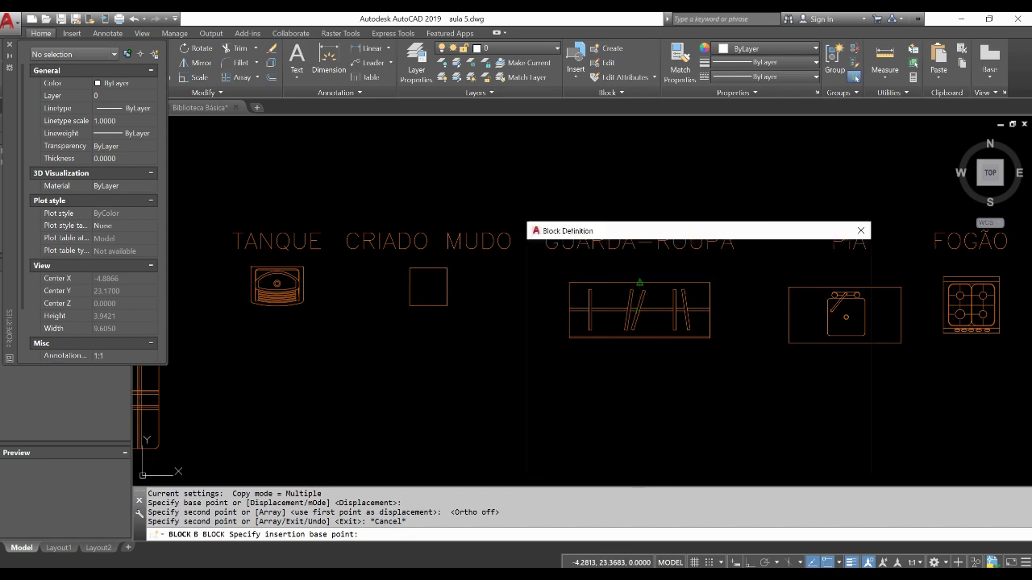
Window-select the wardrobe's 37 objects, create the block, and select the new block.
{"action": "left_click", "coordinate": [659, 308]}
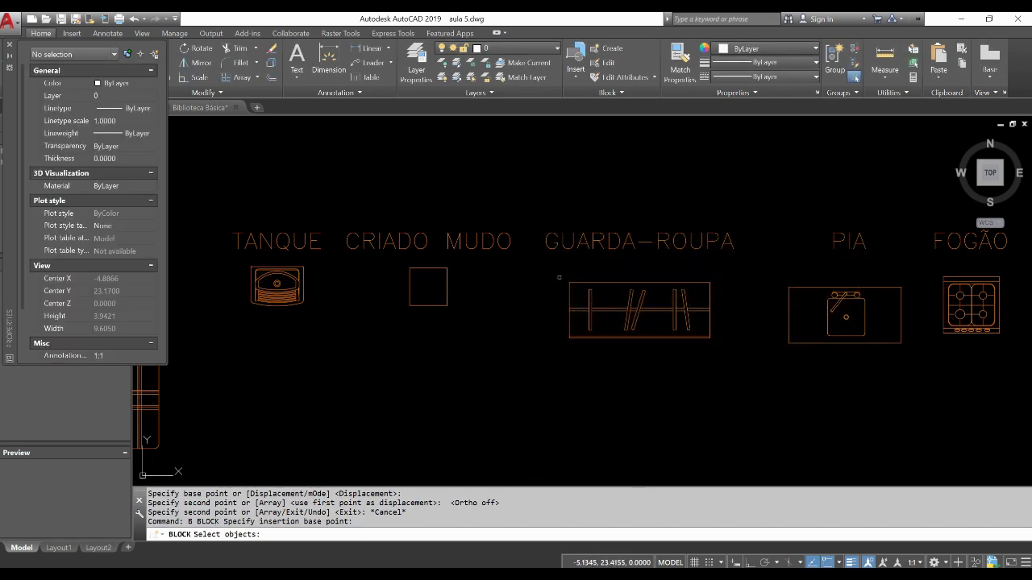
{"action": "left_click", "coordinate": [558, 277]}
{"action": "left_click", "coordinate": [723, 347]}
{"action": "key", "text": "Return"}
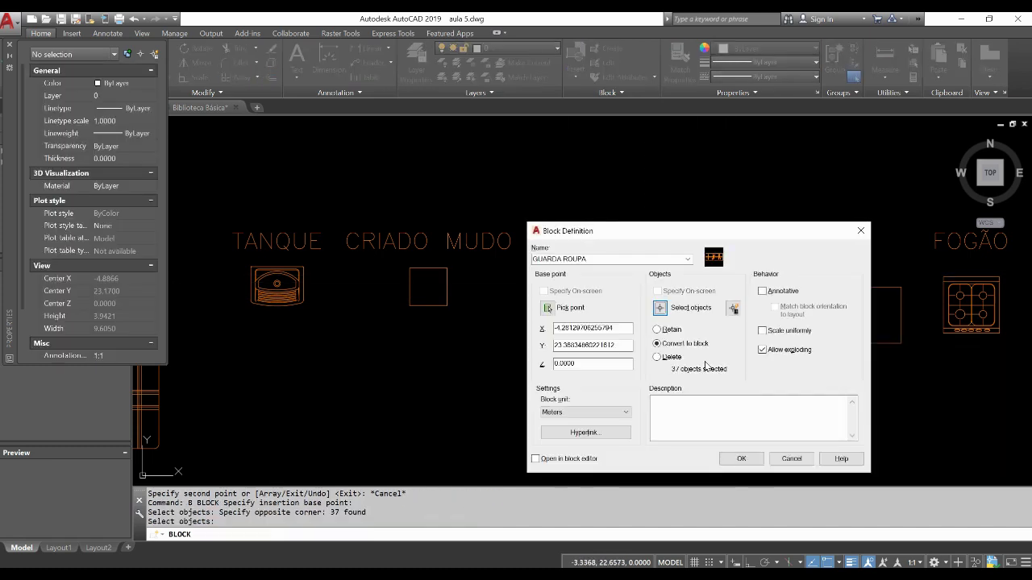
{"action": "left_click", "coordinate": [740, 459]}
{"action": "left_click", "coordinate": [656, 322]}
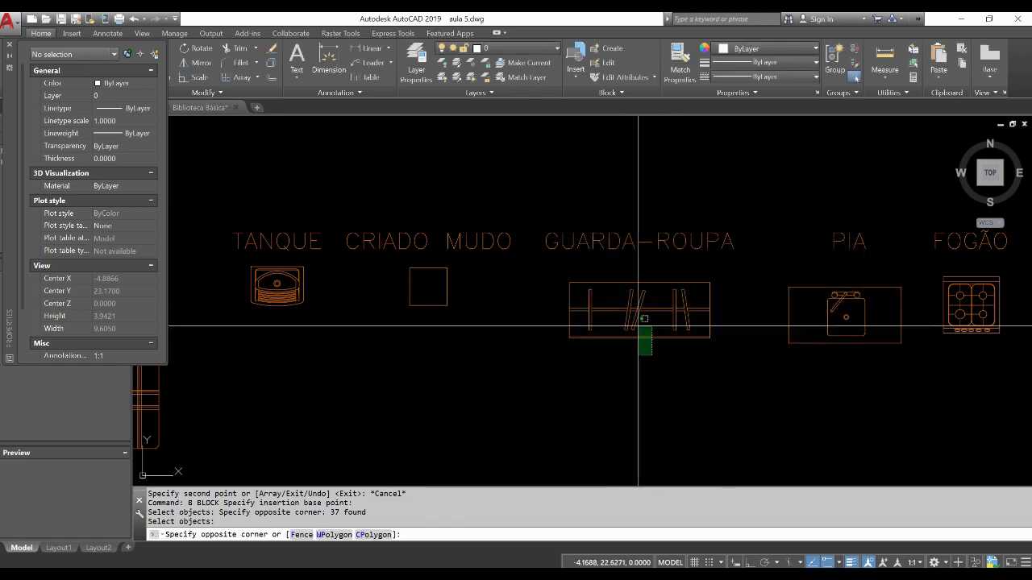
{"action": "left_click", "coordinate": [636, 316]}
Copy the wardrobe block into the living room, just right of the SALA label.
{"action": "type", "text": "co"}
{"action": "left_click", "coordinate": [642, 283]}
{"action": "scroll", "coordinate": [642, 283], "scroll_direction": "down", "scroll_amount": 3}
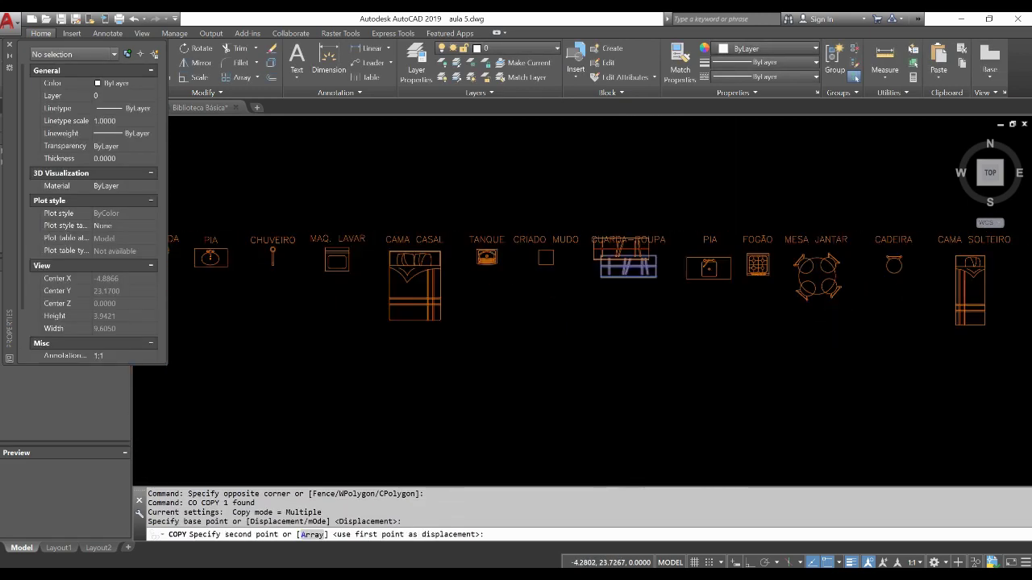
{"action": "scroll", "coordinate": [622, 341], "scroll_direction": "down", "scroll_amount": 2}
{"action": "scroll", "coordinate": [679, 323], "scroll_direction": "up", "scroll_amount": 5}
{"action": "scroll", "coordinate": [673, 323], "scroll_direction": "up", "scroll_amount": 2}
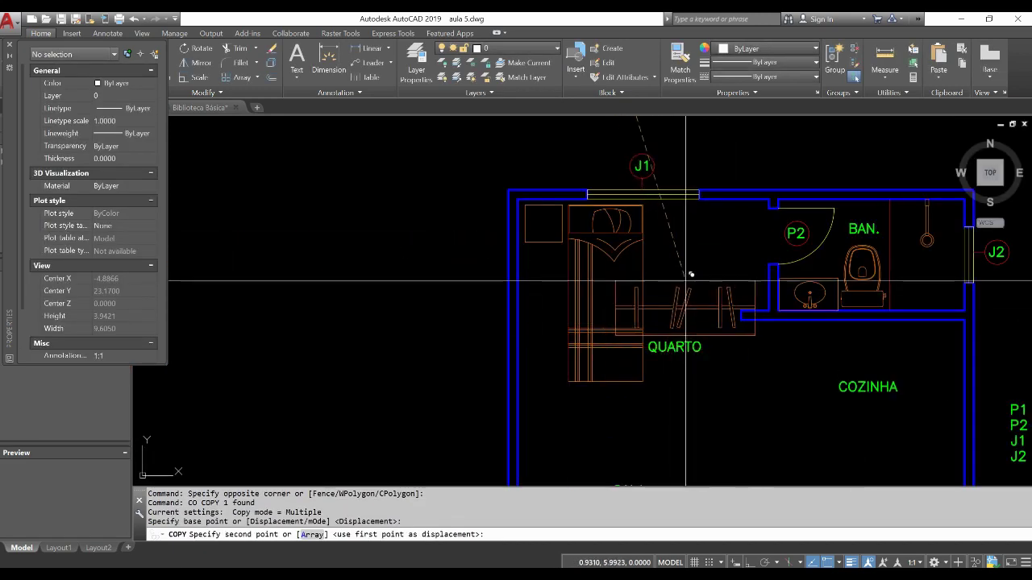
{"action": "middle_click_drag", "start_coordinate": [634, 438], "coordinate": [607, 303]}
{"action": "scroll", "coordinate": [709, 285], "scroll_direction": "down", "scroll_amount": 3}
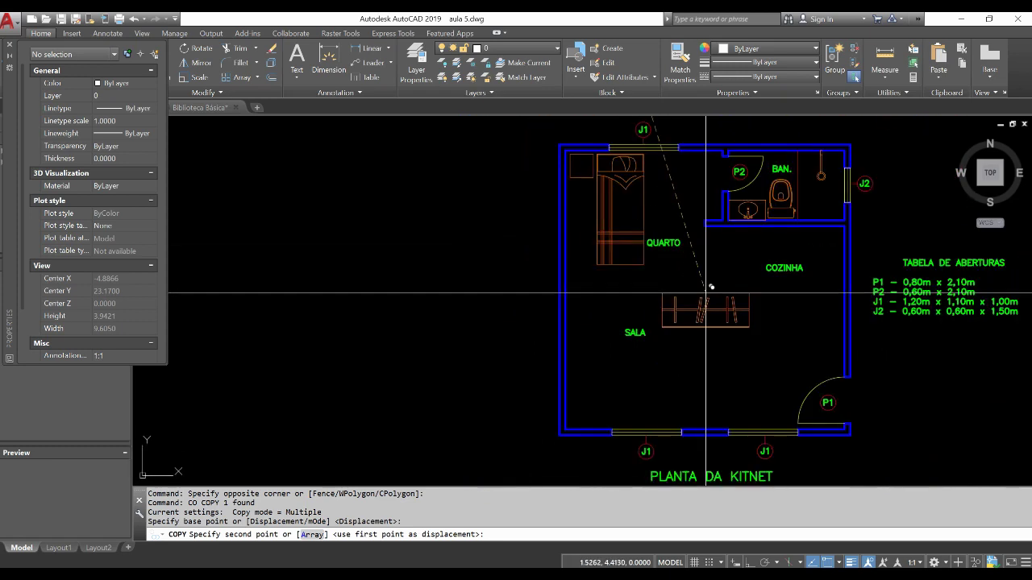
{"action": "scroll", "coordinate": [690, 288], "scroll_direction": "up", "scroll_amount": 3}
{"action": "middle_click_drag", "start_coordinate": [686, 288], "coordinate": [693, 328]}
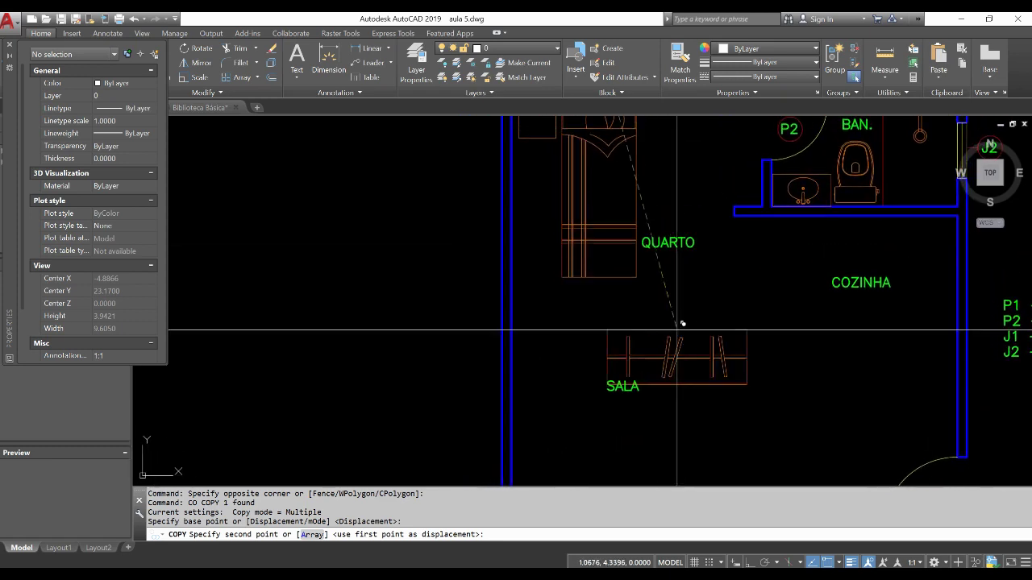
{"action": "left_click", "coordinate": [740, 328]}
{"action": "key", "text": "Escape"}
Select the placed wardrobe copy, then clear the selection.
{"action": "left_click", "coordinate": [687, 328]}
{"action": "left_click", "coordinate": [687, 329]}
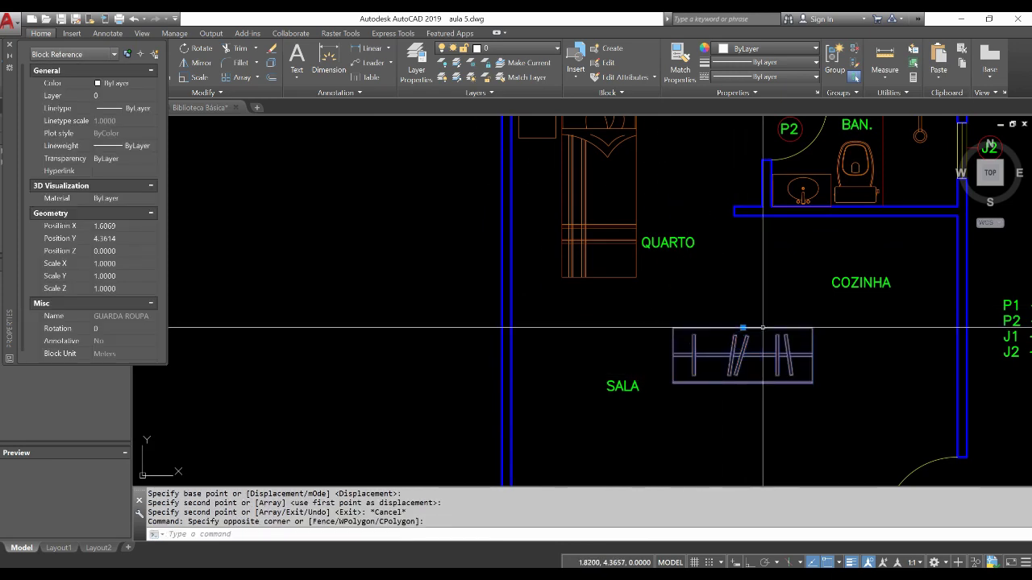
{"action": "key", "text": "Escape"}
Rotate the wardrobe copy 90° to vertical and scale it to 0.8.
{"action": "left_click", "coordinate": [736, 328]}
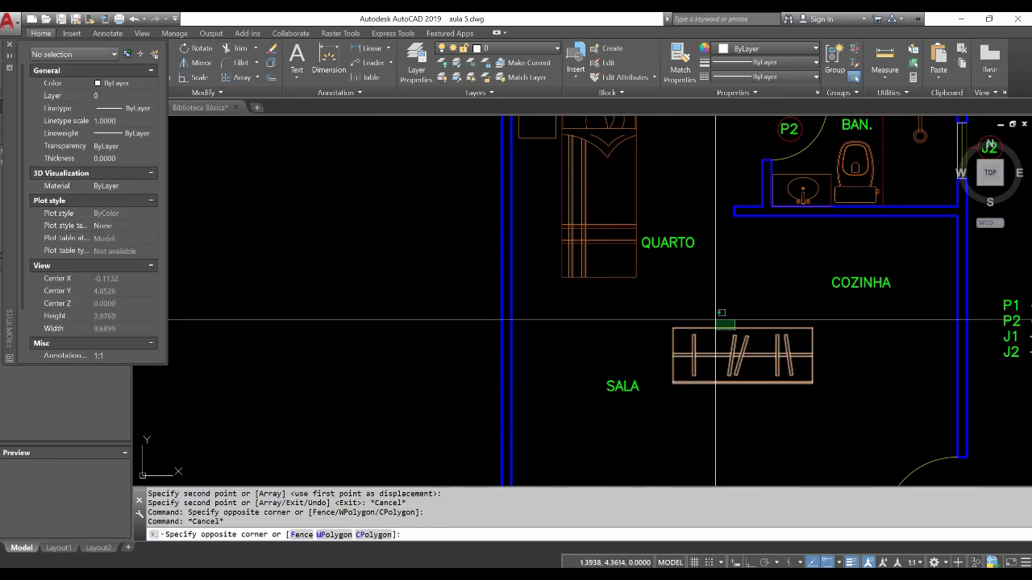
{"action": "left_click", "coordinate": [749, 331]}
{"action": "type", "text": "90"}
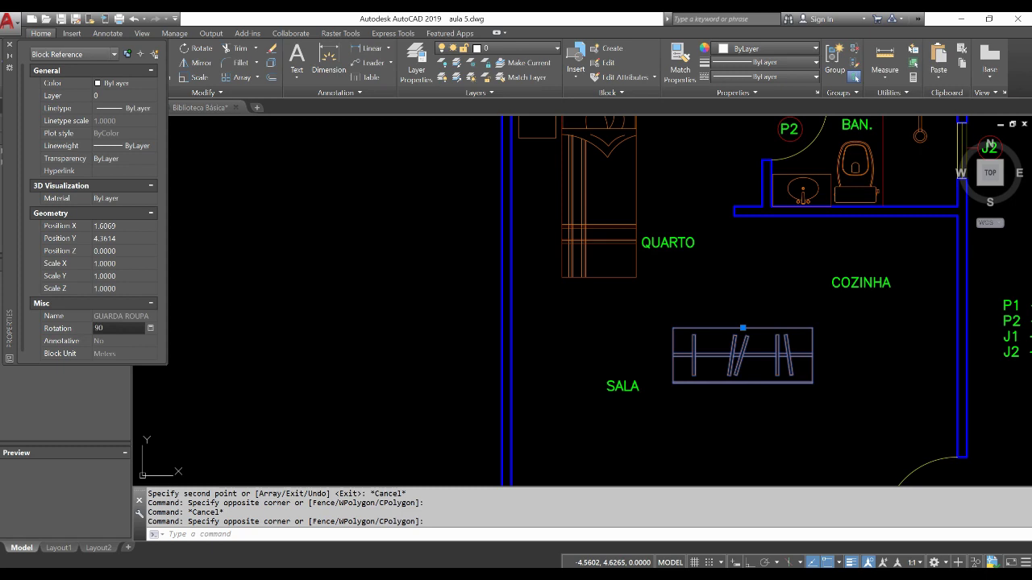
{"action": "key", "text": "Return"}
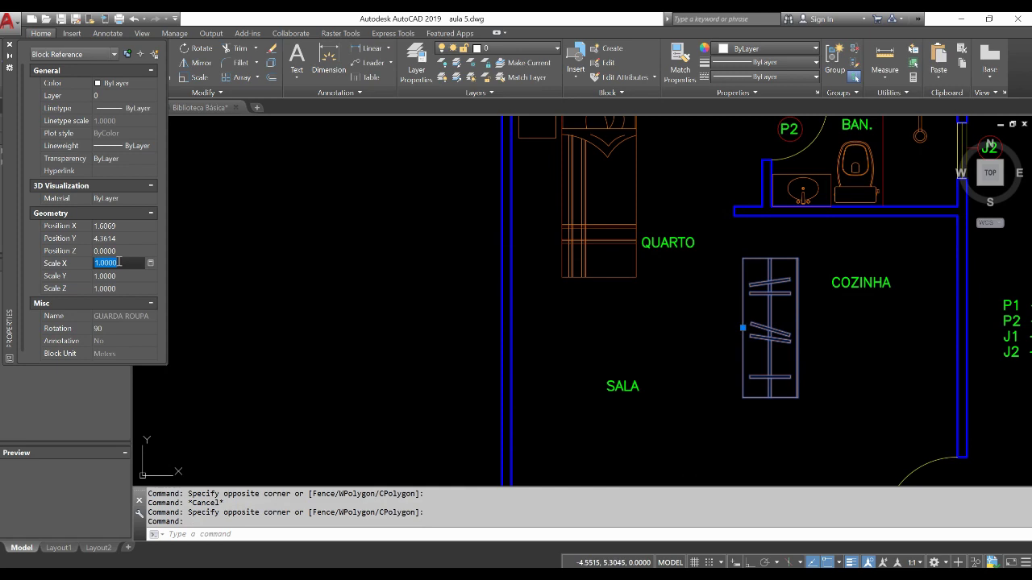
{"action": "type", "text": "0.8000"}
{"action": "key", "text": "Tab"}
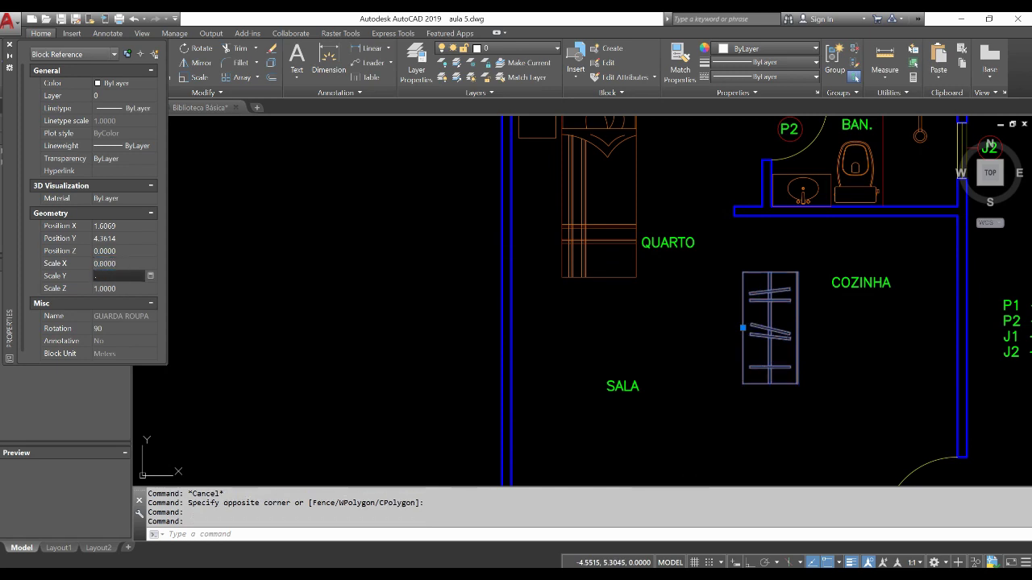
Attempt to move the wardrobe copy, then cancel, leaving it unchanged.
{"action": "scroll", "coordinate": [694, 215], "scroll_direction": "down", "scroll_amount": 2}
{"action": "scroll", "coordinate": [742, 170], "scroll_direction": "up", "scroll_amount": 2}
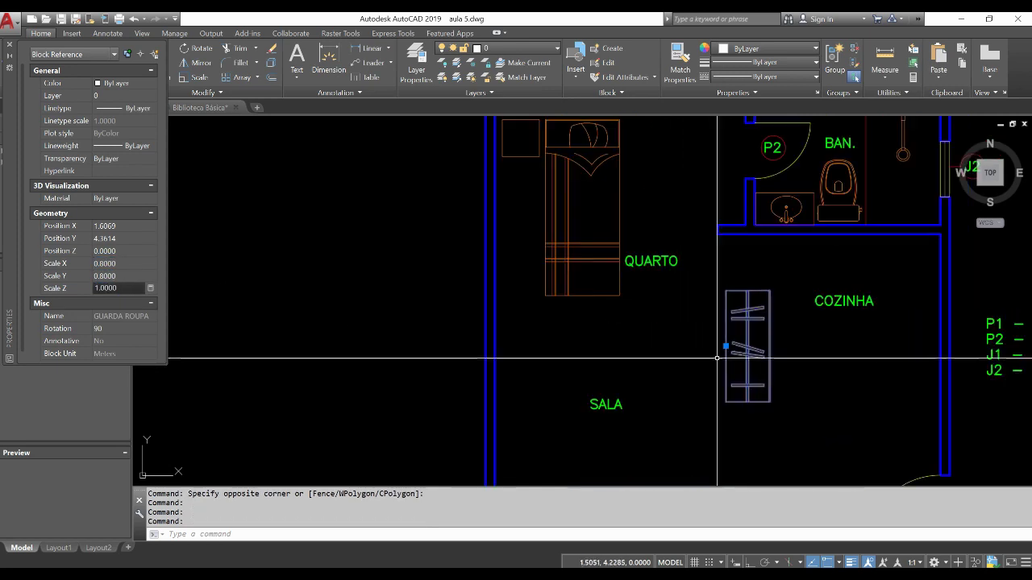
{"action": "left_click", "coordinate": [725, 346]}
{"action": "key", "text": "F8"}
{"action": "middle_click_drag", "start_coordinate": [516, 378], "coordinate": [550, 374]}
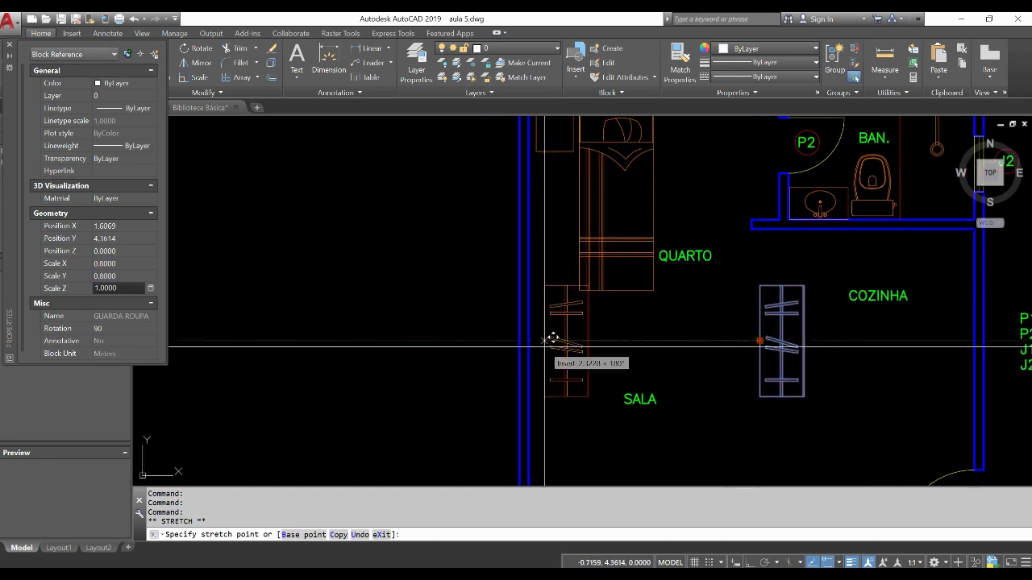
{"action": "key", "text": "F8"}
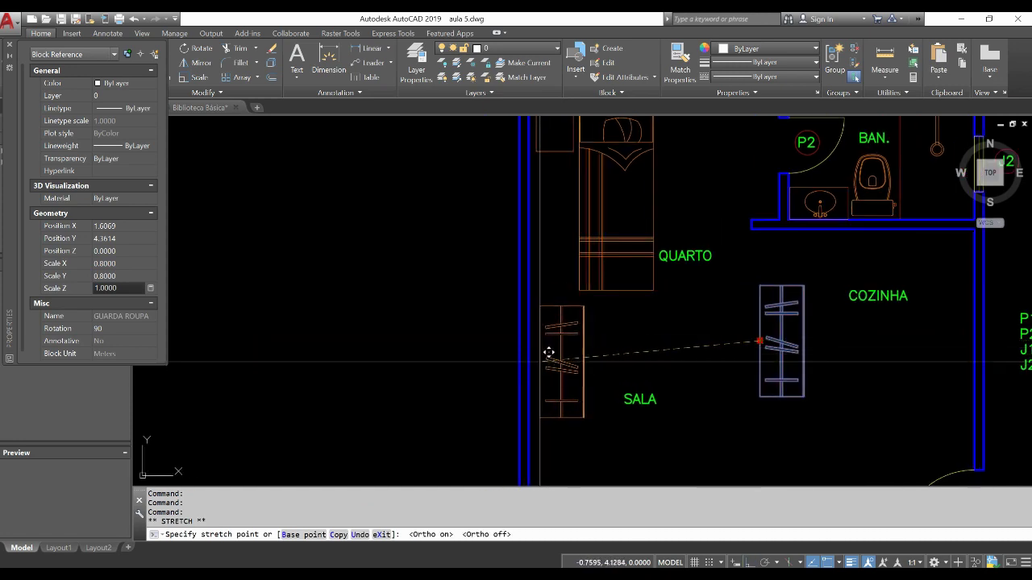
{"action": "middle_click_drag", "start_coordinate": [546, 387], "coordinate": [555, 348]}
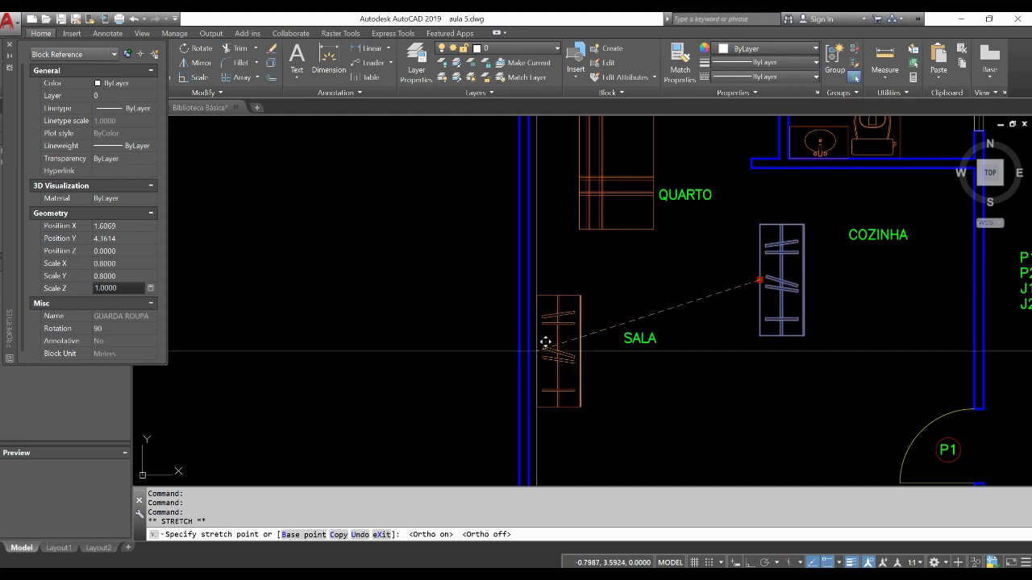
{"action": "key", "text": "Escape"}
Select the COZINHA label and start moving it with M, picking a base point.
{"action": "scroll", "coordinate": [545, 342], "scroll_direction": "down", "scroll_amount": 5}
{"action": "scroll", "coordinate": [617, 336], "scroll_direction": "up", "scroll_amount": 3}
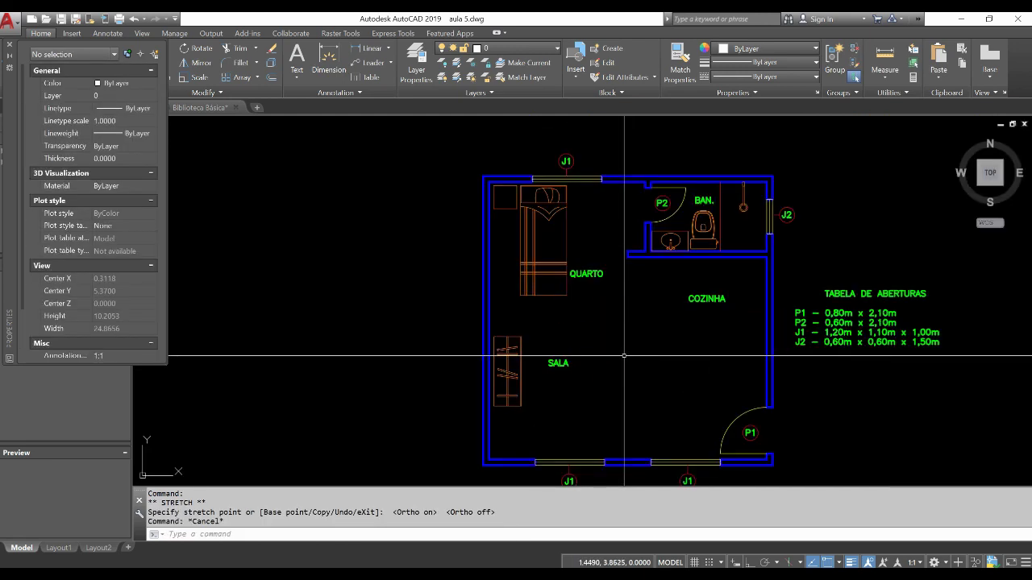
{"action": "left_click", "coordinate": [707, 298]}
{"action": "scroll", "coordinate": [707, 298], "scroll_direction": "up", "scroll_amount": 4}
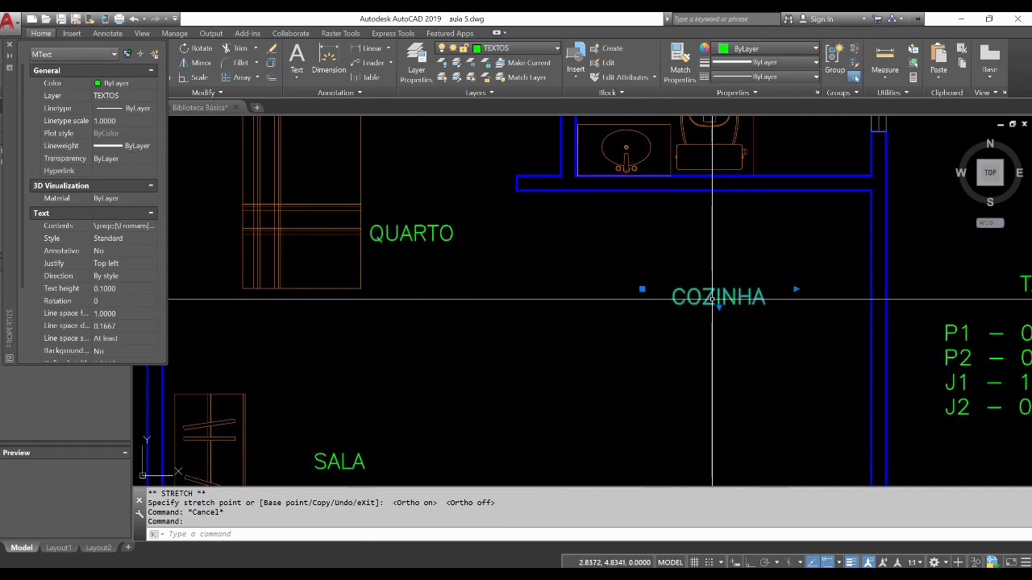
{"action": "type", "text": "m"}
{"action": "key", "text": "Return"}
{"action": "left_click", "coordinate": [638, 303]}
{"action": "scroll", "coordinate": [673, 414], "scroll_direction": "down", "scroll_amount": 5}
Bring the PIA sink into view and start block PIA COZINHA, base point at the sink's top middle.
{"action": "scroll", "coordinate": [629, 419], "scroll_direction": "up", "scroll_amount": 2}
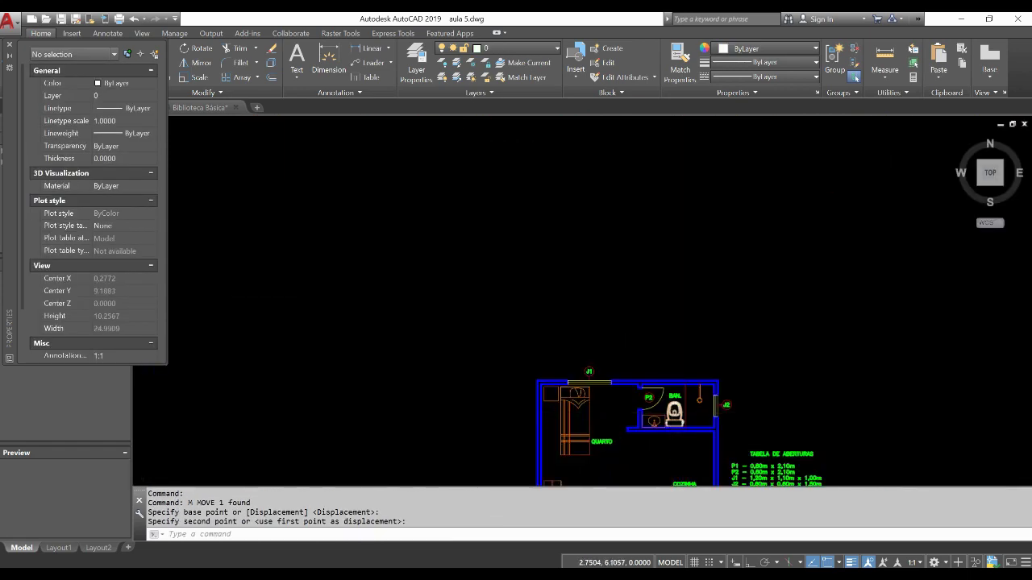
{"action": "scroll", "coordinate": [629, 452], "scroll_direction": "down", "scroll_amount": 2}
{"action": "scroll", "coordinate": [572, 241], "scroll_direction": "up", "scroll_amount": 4}
{"action": "scroll", "coordinate": [658, 266], "scroll_direction": "up", "scroll_amount": 1}
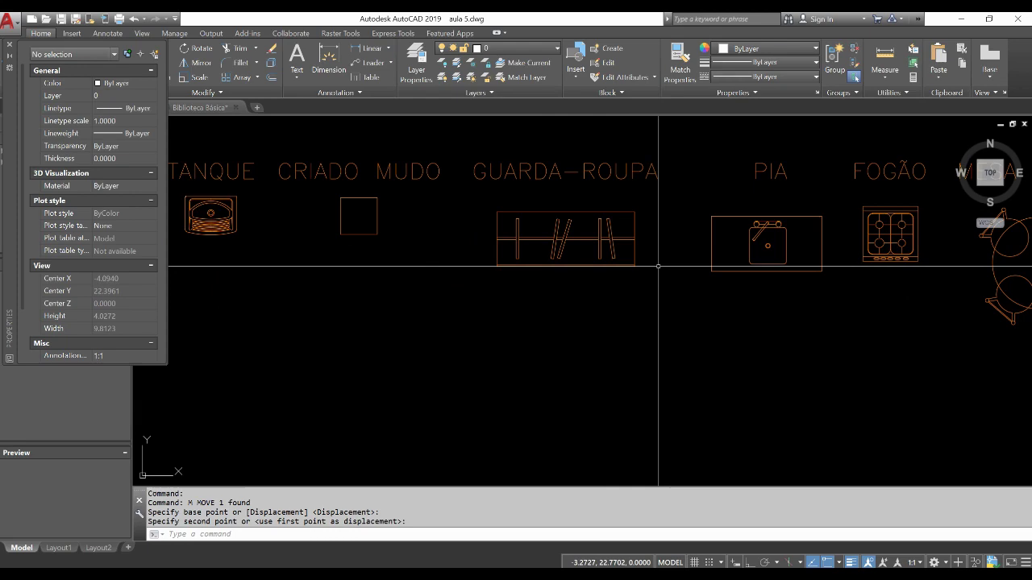
{"action": "scroll", "coordinate": [658, 266], "scroll_direction": "down", "scroll_amount": 3}
{"action": "scroll", "coordinate": [599, 334], "scroll_direction": "up", "scroll_amount": 1}
{"action": "mouse_move", "coordinate": [599, 334]}
{"action": "middle_mouse_down"}
{"action": "mouse_move", "coordinate": [640, 340]}
{"action": "mouse_move", "coordinate": [623, 309]}
{"action": "middle_mouse_up"}
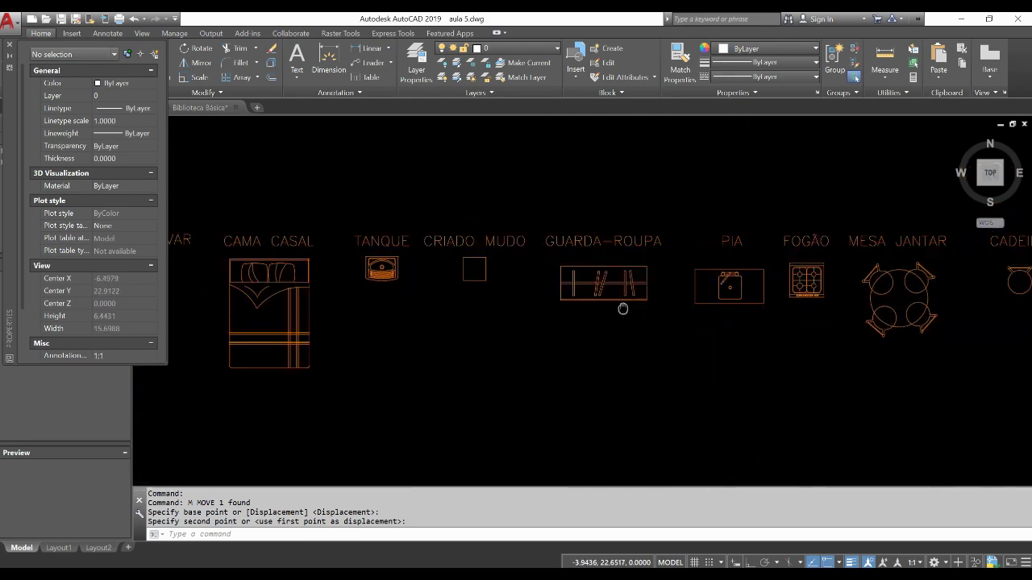
{"action": "scroll", "coordinate": [604, 282], "scroll_direction": "up", "scroll_amount": 5}
{"action": "middle_click_drag", "start_coordinate": [610, 263], "coordinate": [632, 314]}
{"action": "type", "text": "b"}
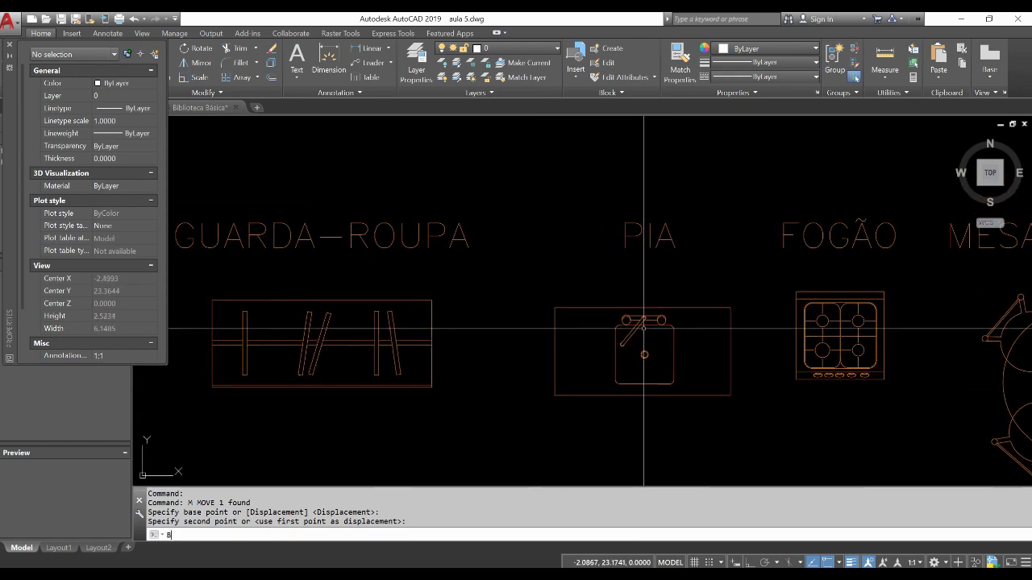
{"action": "key", "text": "Return"}
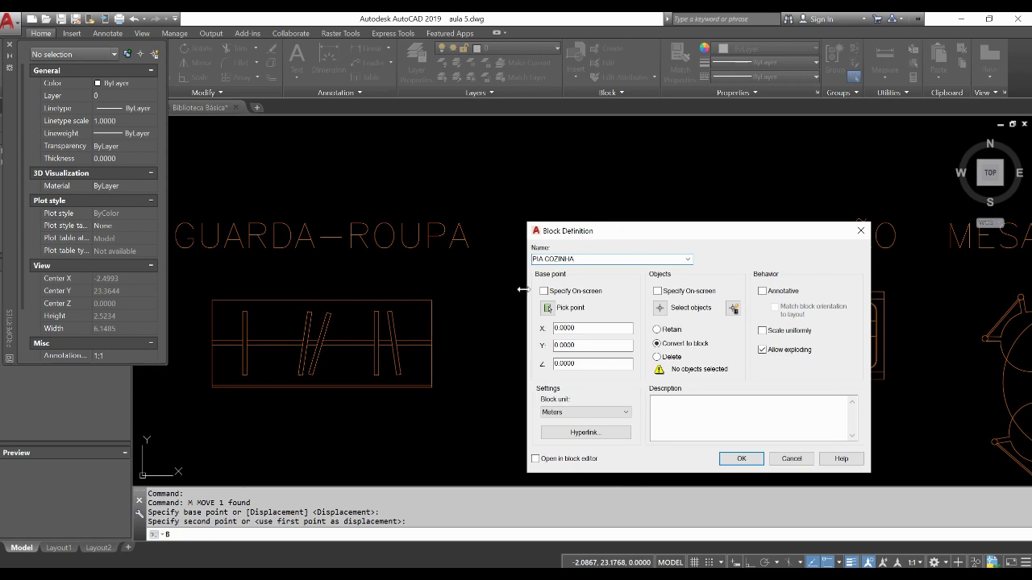
{"action": "left_click", "coordinate": [548, 308]}
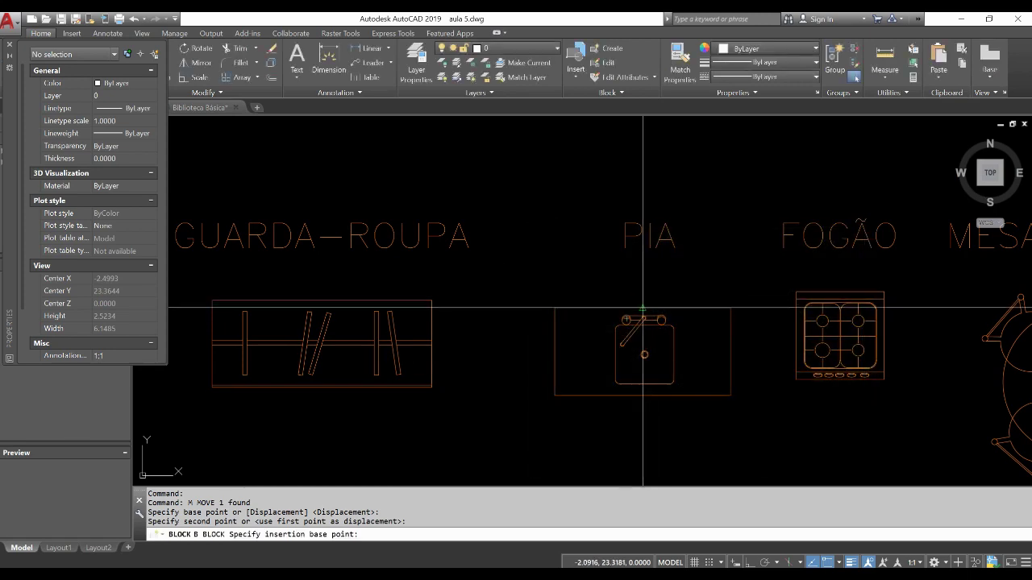
{"action": "left_click", "coordinate": [643, 307]}
Window-select the sink's 31 objects, create the block, and select it.
{"action": "left_click", "coordinate": [659, 308]}
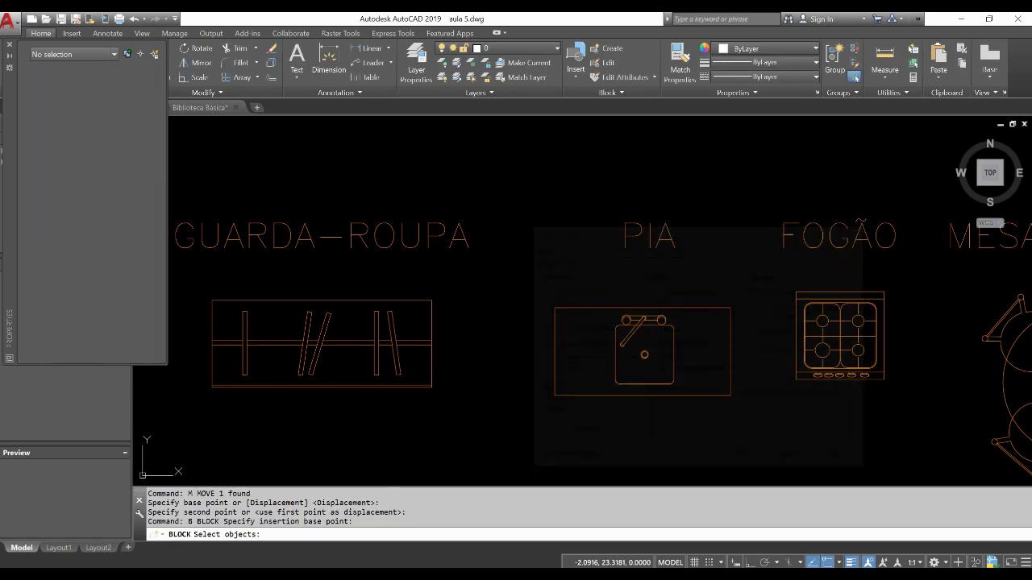
{"action": "left_click", "coordinate": [509, 291]}
{"action": "left_click", "coordinate": [737, 417]}
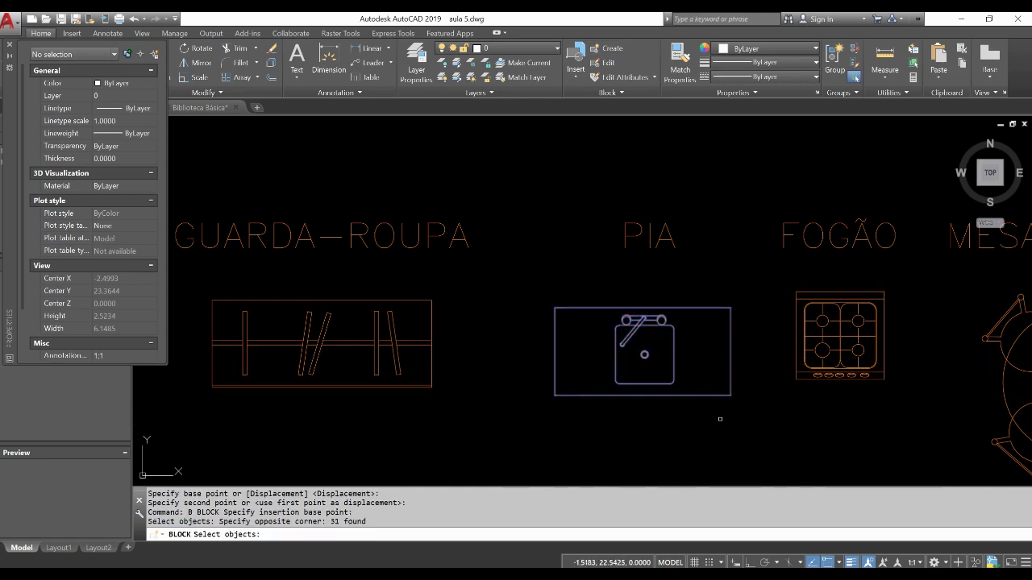
{"action": "key", "text": "Return"}
{"action": "left_click", "coordinate": [742, 463]}
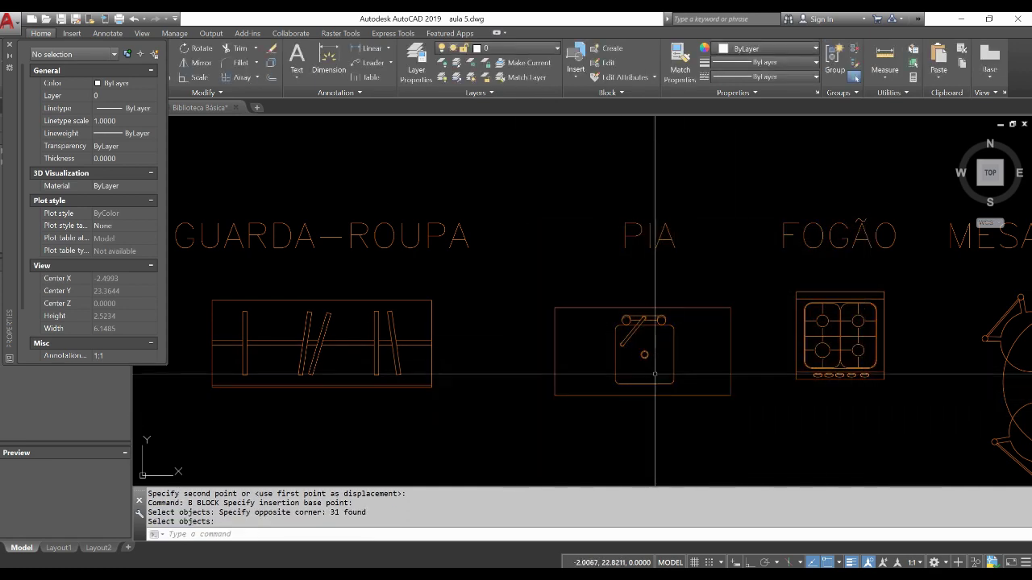
{"action": "left_click", "coordinate": [621, 306]}
Copy the sink block to the bathroom wall midpoint in the kitchen.
{"action": "type", "text": "co"}
{"action": "key", "text": "Return"}
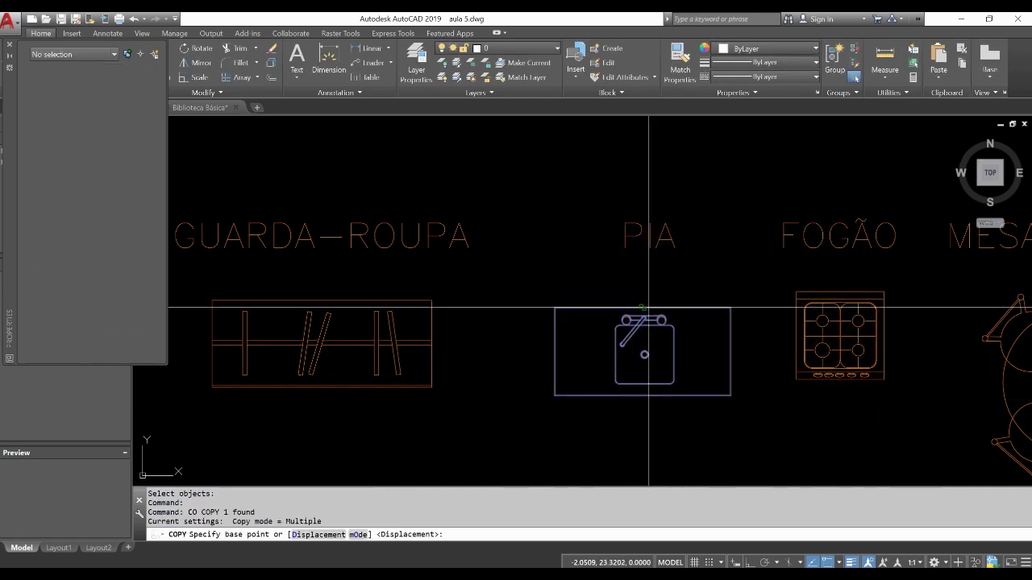
{"action": "left_click", "coordinate": [644, 307]}
{"action": "scroll", "coordinate": [644, 308], "scroll_direction": "down", "scroll_amount": 5}
{"action": "scroll", "coordinate": [634, 403], "scroll_direction": "down", "scroll_amount": 1}
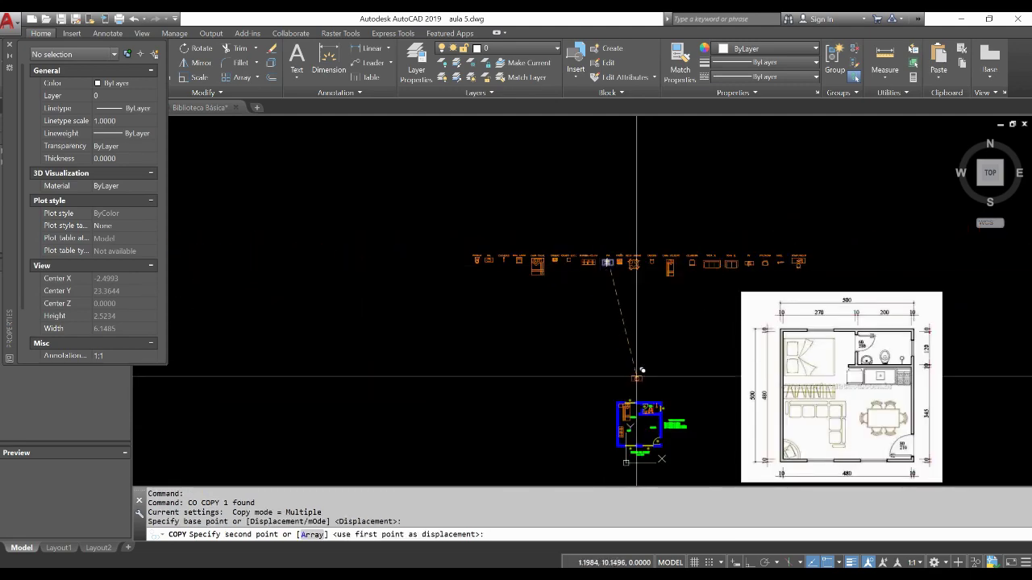
{"action": "scroll", "coordinate": [634, 403], "scroll_direction": "up", "scroll_amount": 4}
{"action": "scroll", "coordinate": [600, 354], "scroll_direction": "up", "scroll_amount": 3}
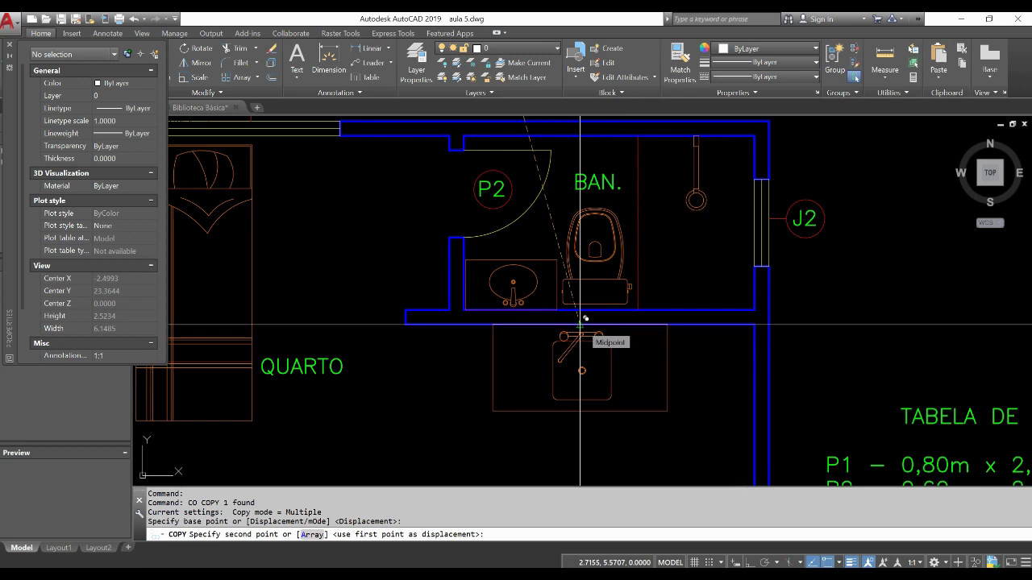
{"action": "left_click", "coordinate": [570, 343]}
{"action": "key", "text": "Escape"}
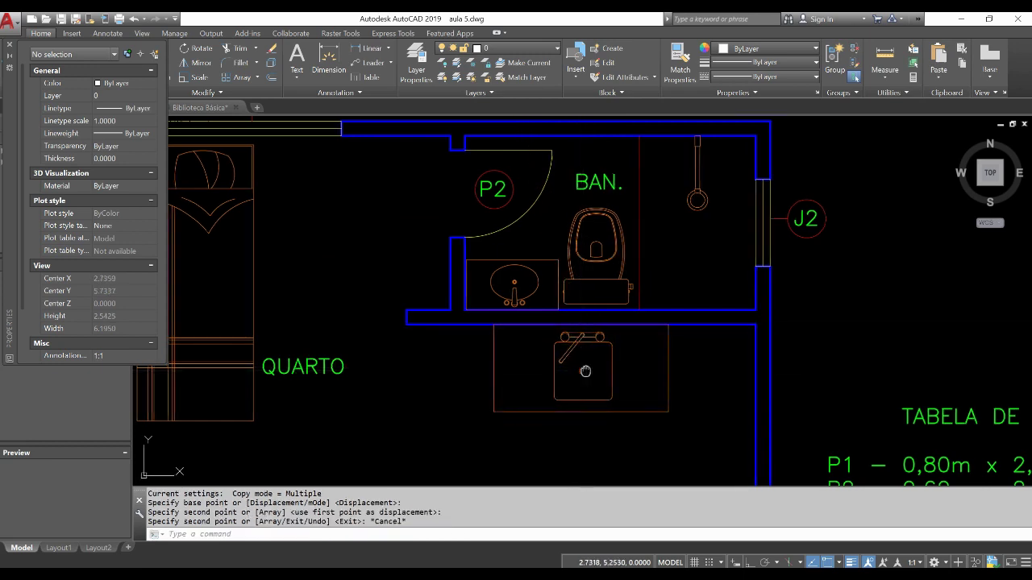
{"action": "middle_click_drag", "start_coordinate": [570, 342], "coordinate": [626, 318]}
Set the sink copy's Scale X to 0.75 and Scale Y to 0.7 in Properties.
{"action": "left_click", "coordinate": [626, 318]}
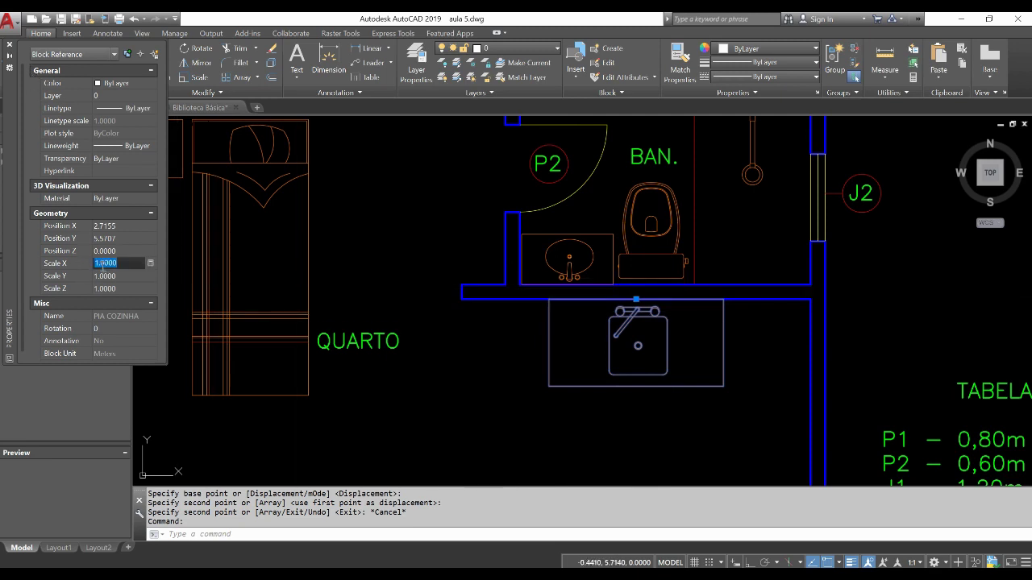
{"action": "left_click", "coordinate": [103, 274]}
{"action": "type", "text": ".7"}
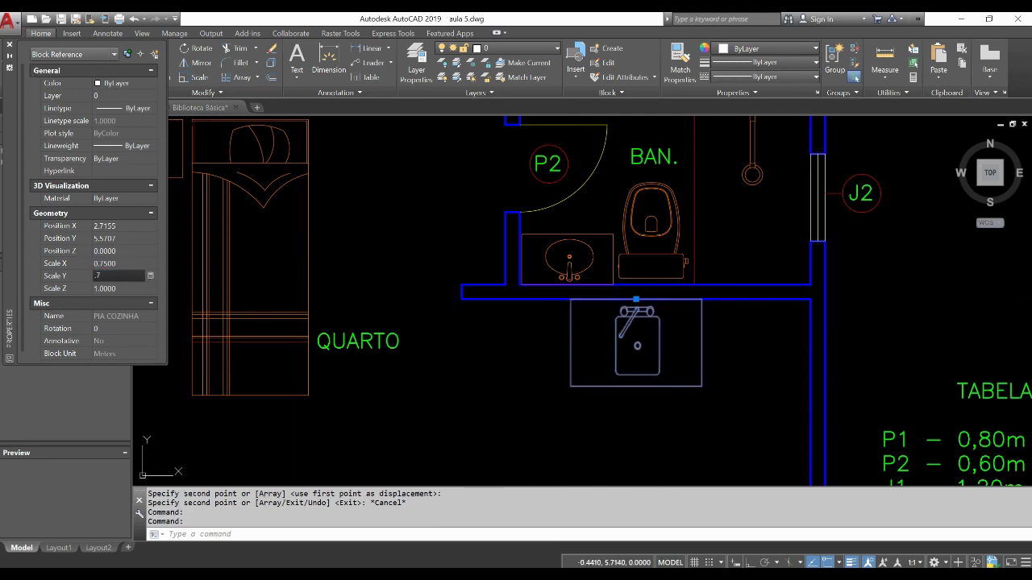
{"action": "key", "text": "Return"}
{"action": "key", "text": "Escape"}
{"action": "scroll", "coordinate": [623, 358], "scroll_direction": "down", "scroll_amount": 4}
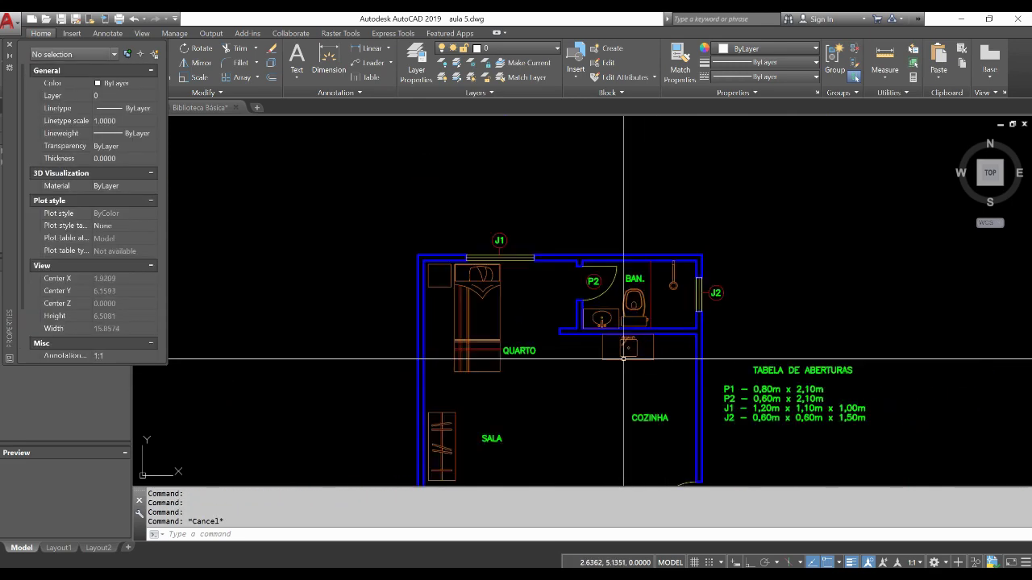
{"action": "scroll", "coordinate": [624, 358], "scroll_direction": "down", "scroll_amount": 2}
{"action": "scroll", "coordinate": [637, 362], "scroll_direction": "down", "scroll_amount": 3}
{"action": "scroll", "coordinate": [622, 328], "scroll_direction": "up", "scroll_amount": 3}
Pan to the fridge drawing and start block GELADEIRA with its base point on the fridge.
{"action": "scroll", "coordinate": [611, 330], "scroll_direction": "up", "scroll_amount": 2}
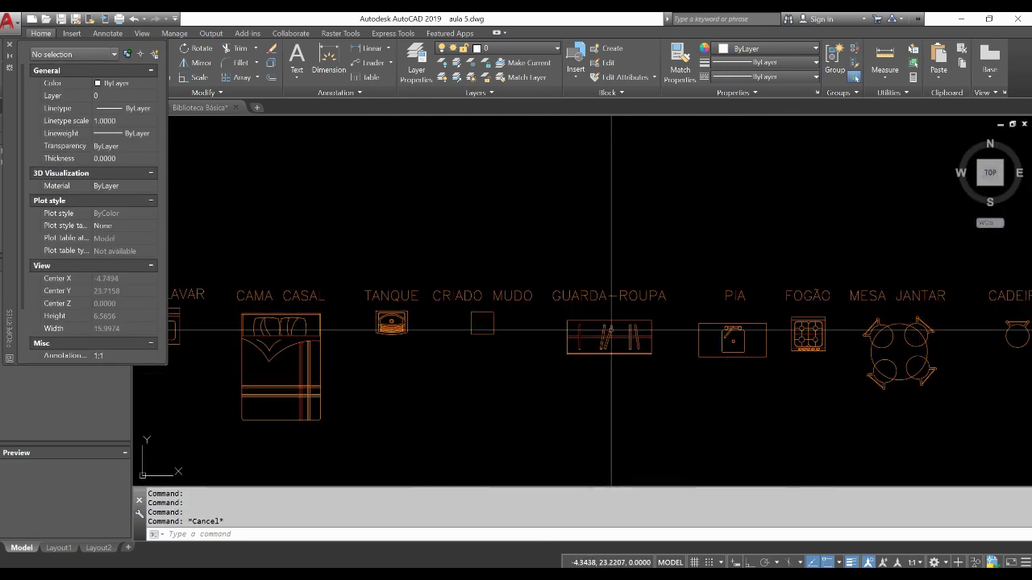
{"action": "scroll", "coordinate": [611, 329], "scroll_direction": "down", "scroll_amount": 2}
{"action": "middle_click_drag", "start_coordinate": [516, 331], "coordinate": [574, 337]}
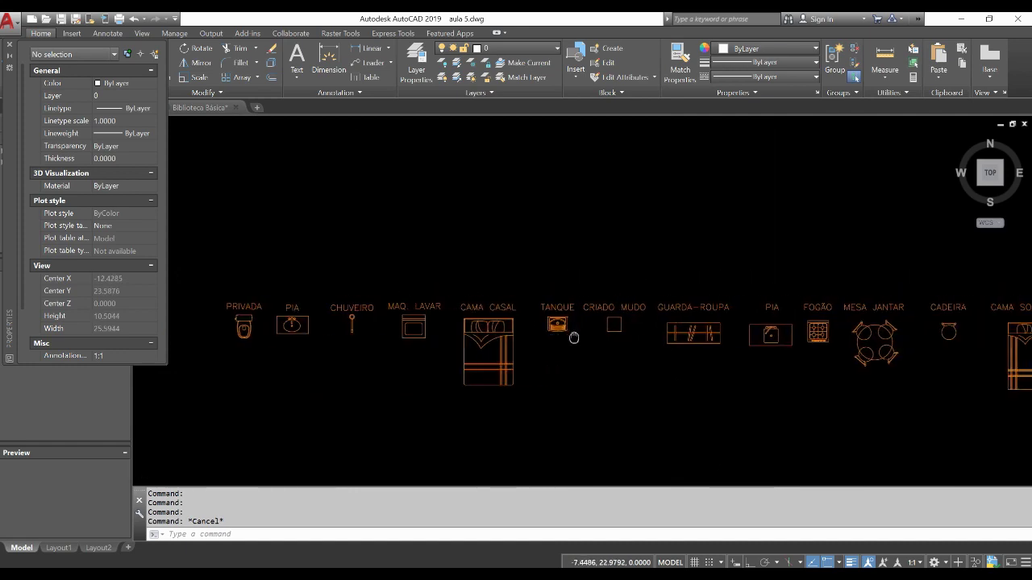
{"action": "scroll", "coordinate": [679, 306], "scroll_direction": "down", "scroll_amount": 1}
{"action": "mouse_move", "coordinate": [680, 306]}
{"action": "middle_mouse_down"}
{"action": "mouse_move", "coordinate": [545, 322]}
{"action": "mouse_move", "coordinate": [720, 312]}
{"action": "mouse_move", "coordinate": [553, 283]}
{"action": "middle_mouse_up"}
{"action": "scroll", "coordinate": [721, 312], "scroll_direction": "up", "scroll_amount": 5}
{"action": "scroll", "coordinate": [721, 311], "scroll_direction": "up", "scroll_amount": 2}
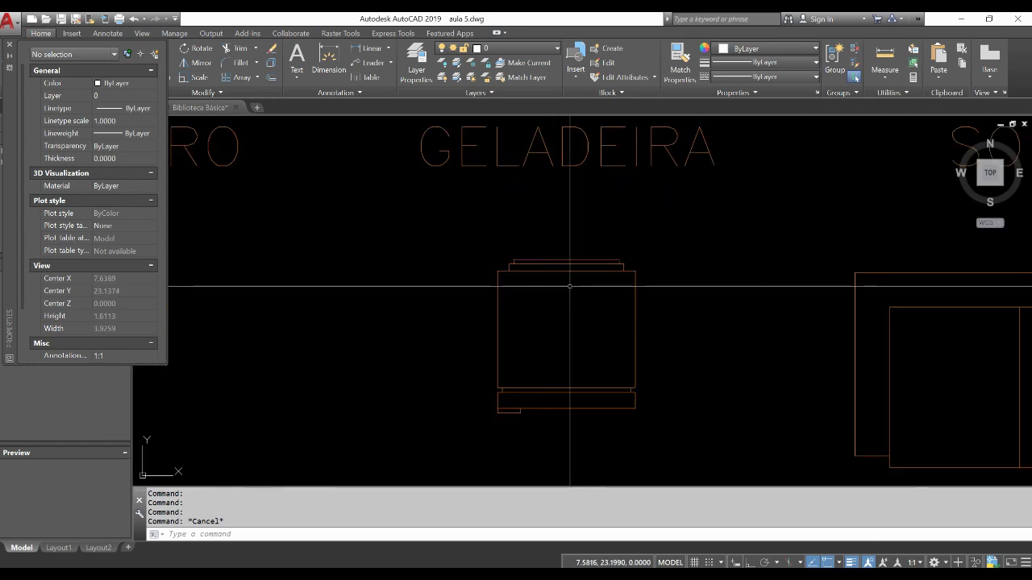
{"action": "type", "text": "B"}
{"action": "key", "text": "Return"}
{"action": "type", "text": "GELADEIRA"}
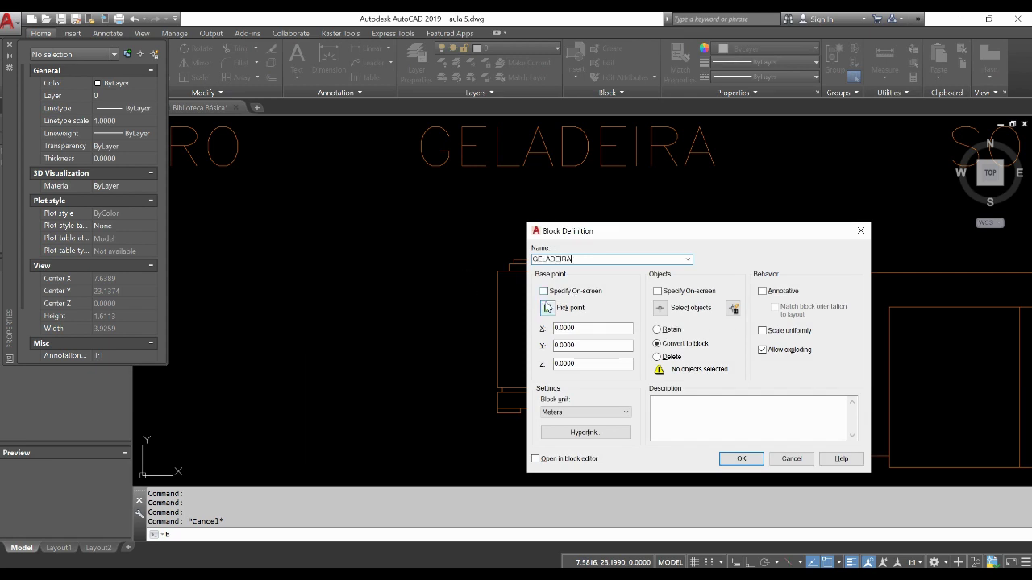
{"action": "left_click", "coordinate": [547, 307]}
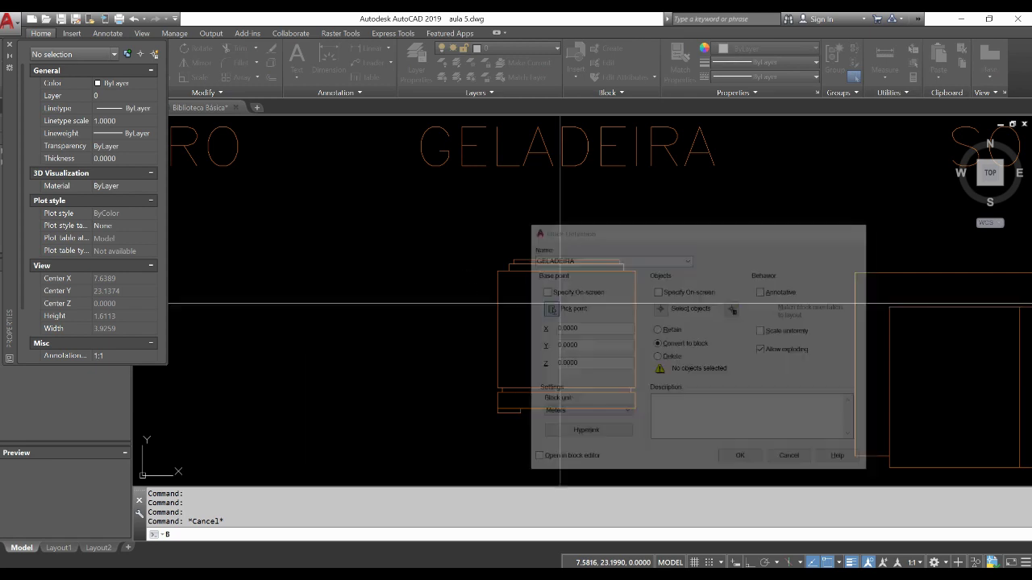
{"action": "left_click", "coordinate": [566, 260]}
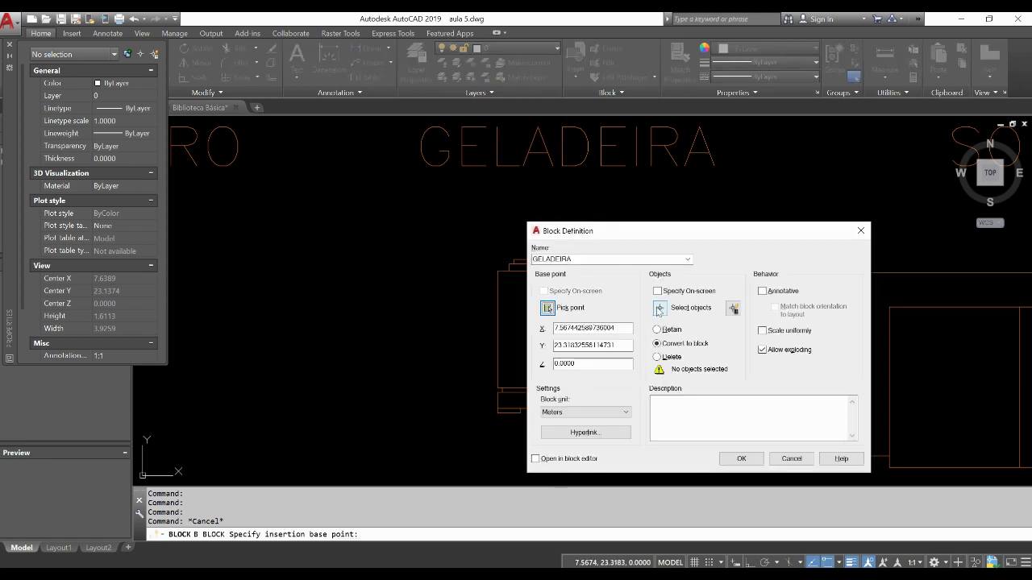
Window-select the fridge's 18 objects for the GELADEIRA block.
{"action": "left_click", "coordinate": [659, 309]}
{"action": "left_click", "coordinate": [474, 242]}
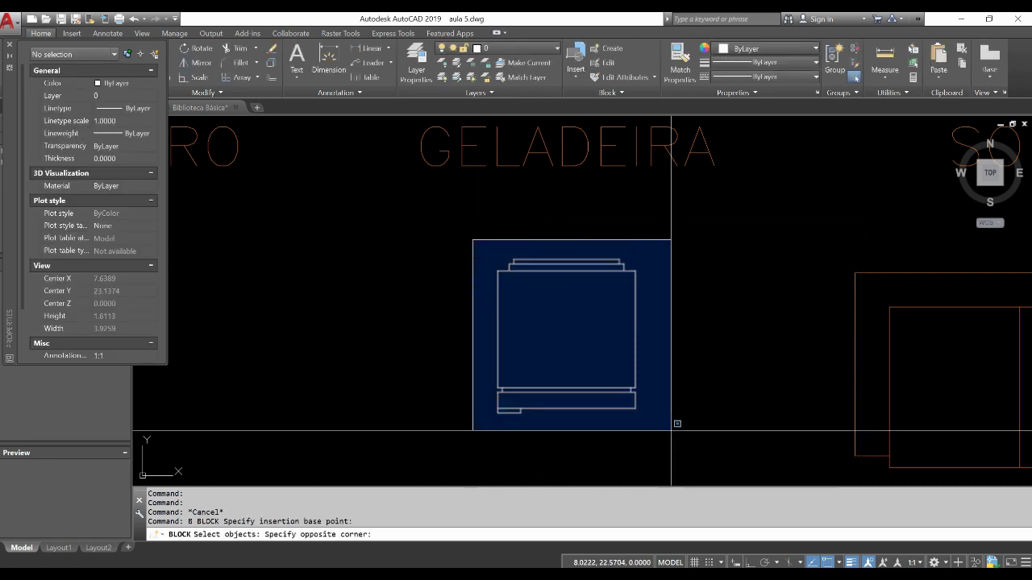
{"action": "left_click", "coordinate": [674, 426]}
{"action": "key", "text": "Return"}
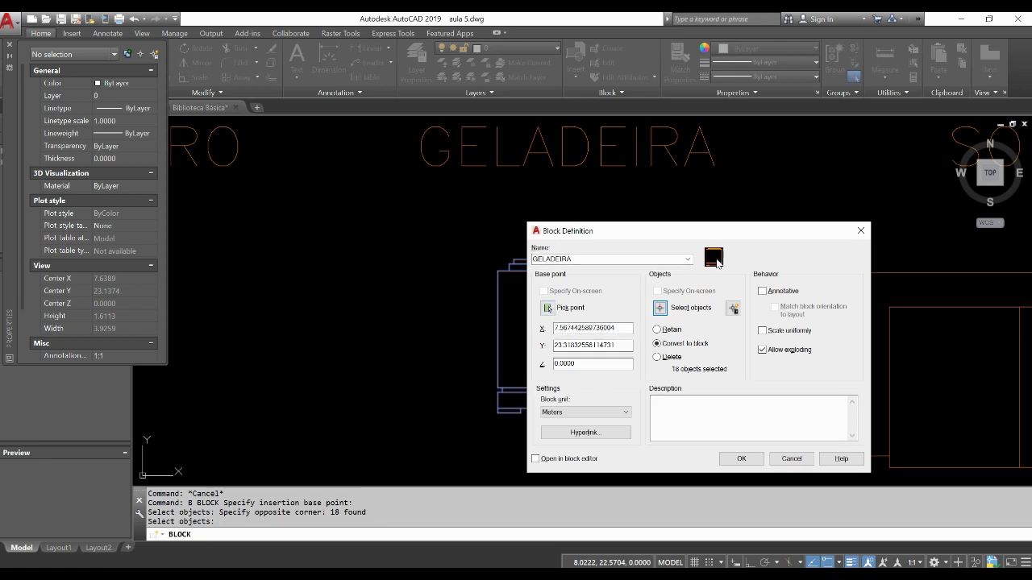
Create the GELADEIRA block and select the refrigerator block for copying.
{"action": "left_click", "coordinate": [739, 459]}
{"action": "key", "text": "Return"}
{"action": "left_click", "coordinate": [585, 279]}
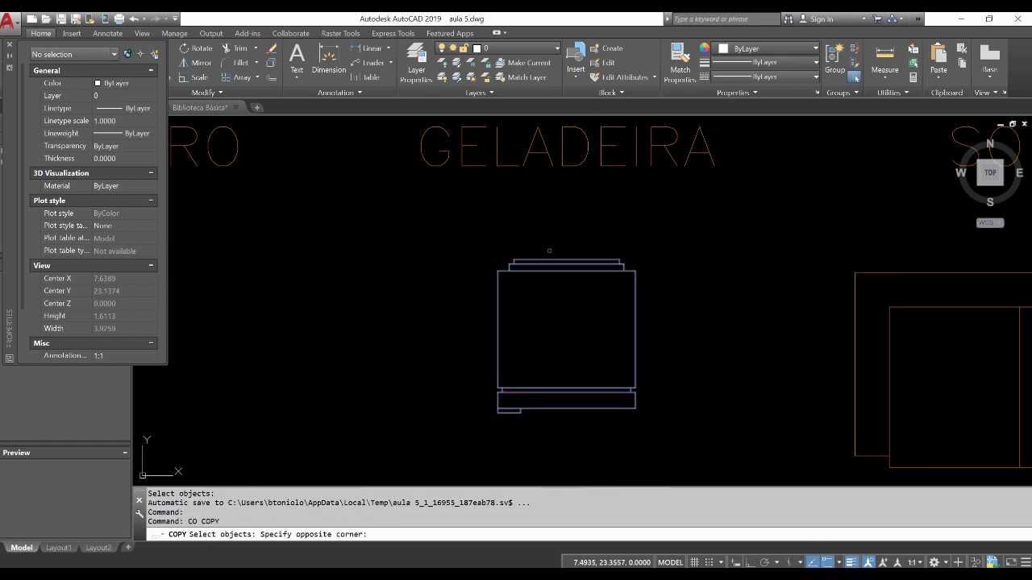
{"action": "left_click", "coordinate": [564, 260]}
{"action": "key", "text": "Return"}
Place a copy of the refrigerator in the kitchen beside the sink.
{"action": "left_click", "coordinate": [565, 259]}
{"action": "scroll", "coordinate": [592, 372], "scroll_direction": "down", "scroll_amount": 6}
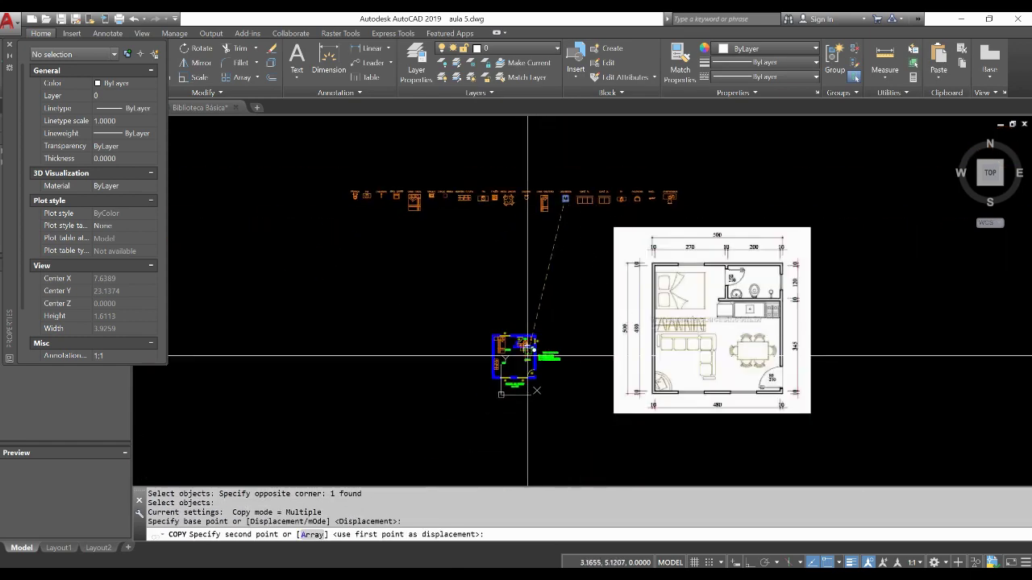
{"action": "scroll", "coordinate": [546, 364], "scroll_direction": "up", "scroll_amount": 9}
{"action": "scroll", "coordinate": [576, 234], "scroll_direction": "up", "scroll_amount": 7}
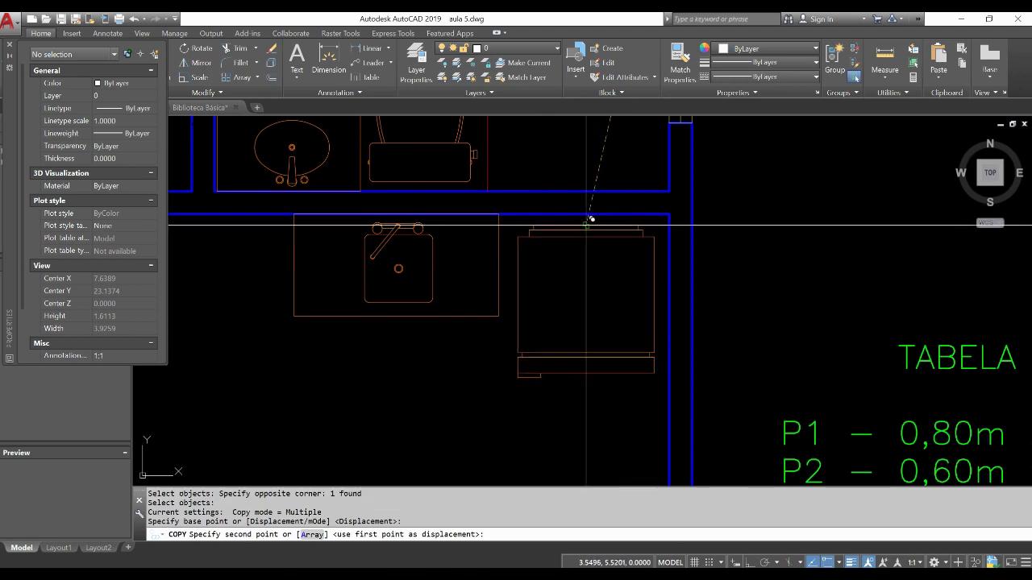
{"action": "left_click", "coordinate": [591, 219]}
{"action": "key", "text": "Escape"}
{"action": "scroll", "coordinate": [601, 274], "scroll_direction": "down", "scroll_amount": 4}
{"action": "scroll", "coordinate": [612, 328], "scroll_direction": "down", "scroll_amount": 3}
{"action": "scroll", "coordinate": [613, 328], "scroll_direction": "up", "scroll_amount": 2}
Pan and zoom the furniture library to bring the FOGÃO stove drawing into view.
{"action": "scroll", "coordinate": [613, 329], "scroll_direction": "up", "scroll_amount": 1}
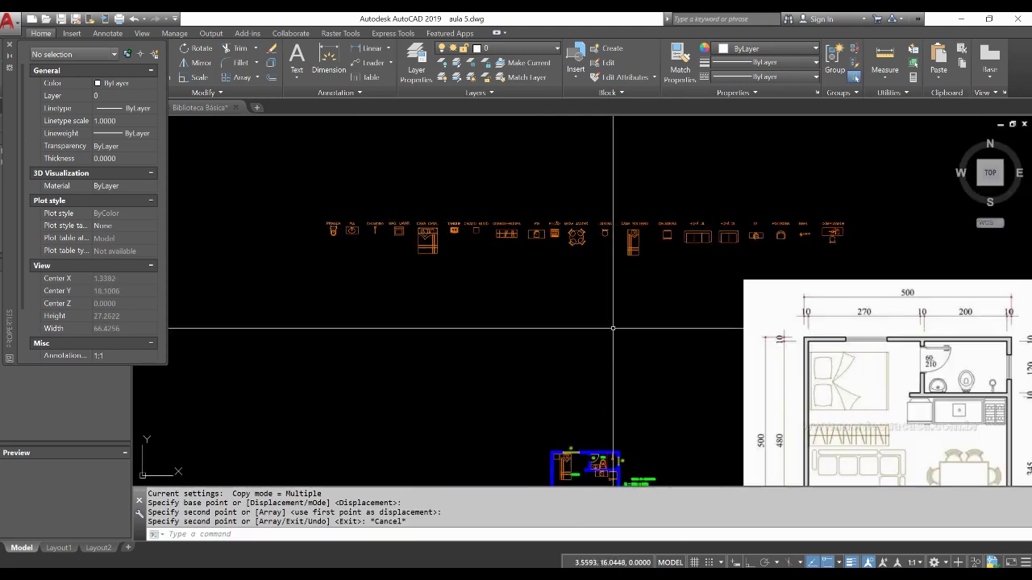
{"action": "middle_click_drag", "start_coordinate": [613, 328], "coordinate": [601, 417]}
{"action": "scroll", "coordinate": [545, 325], "scroll_direction": "up", "scroll_amount": 2}
{"action": "scroll", "coordinate": [546, 325], "scroll_direction": "up", "scroll_amount": 2}
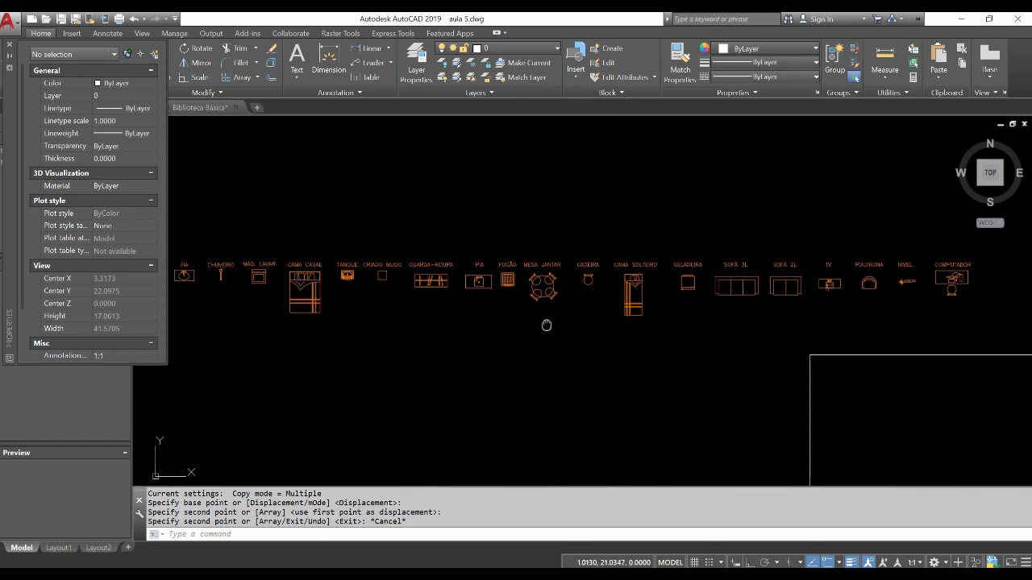
{"action": "middle_click_drag", "start_coordinate": [546, 325], "coordinate": [612, 323]}
{"action": "scroll", "coordinate": [575, 302], "scroll_direction": "up", "scroll_amount": 1}
{"action": "scroll", "coordinate": [575, 301], "scroll_direction": "up", "scroll_amount": 4}
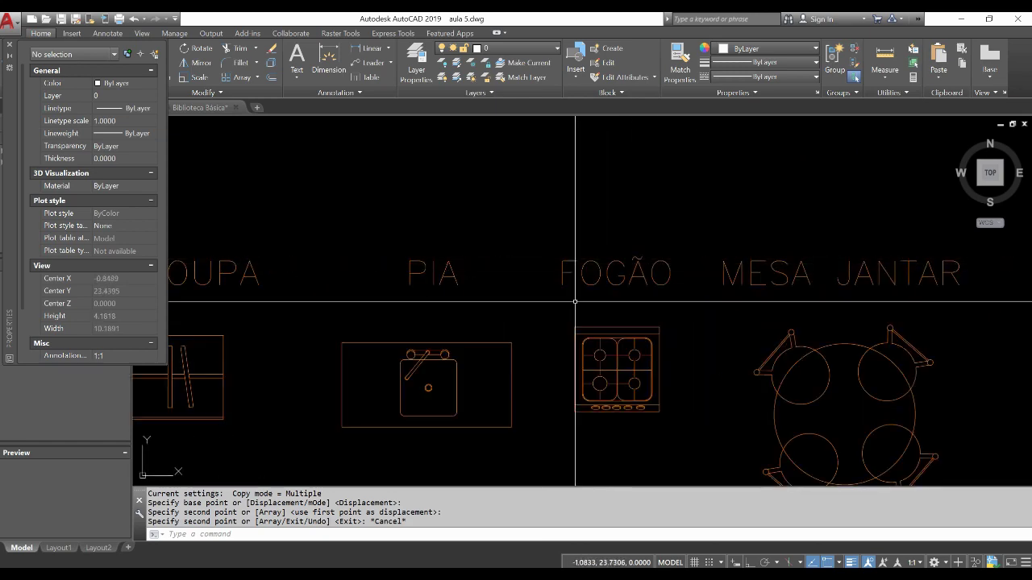
{"action": "scroll", "coordinate": [605, 343], "scroll_direction": "up", "scroll_amount": 5}
{"action": "scroll", "coordinate": [588, 339], "scroll_direction": "down", "scroll_amount": 5}
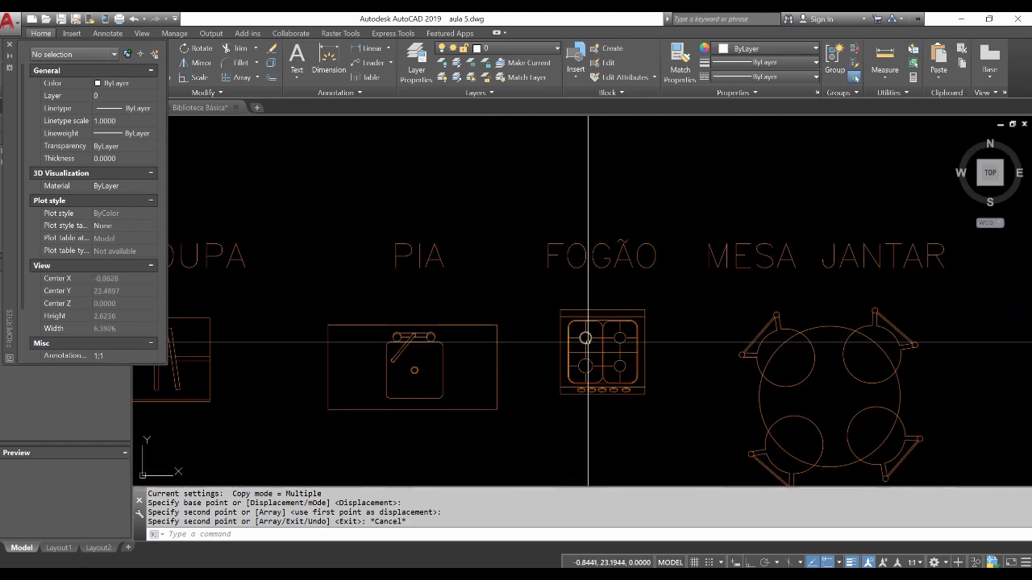
{"action": "type", "text": "B"}
Define the FOGAO block from the stove's 178 objects, based at its top-edge midpoint.
{"action": "key", "text": "Return"}
{"action": "type", "text": "FOGAO"}
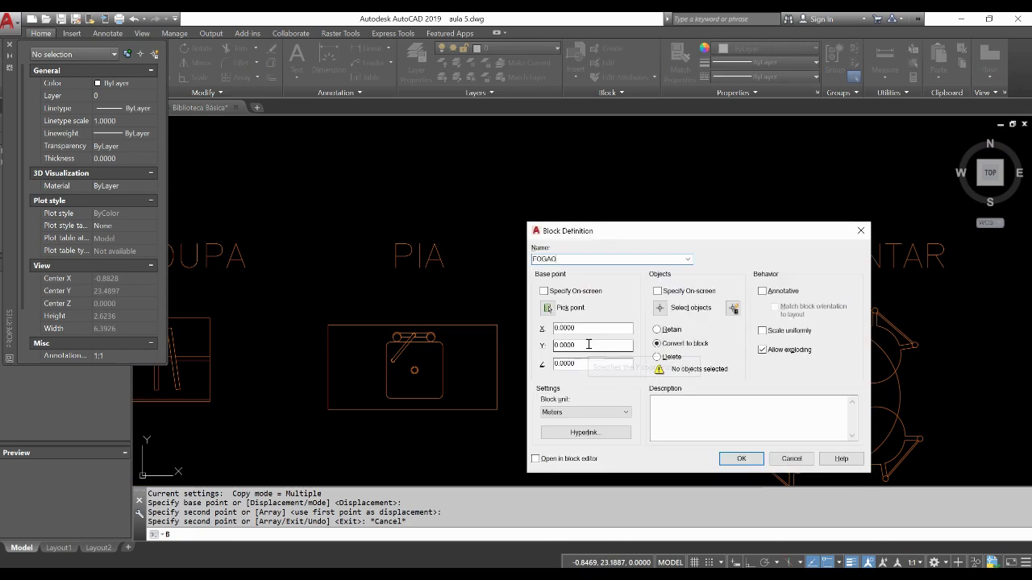
{"action": "left_click", "coordinate": [548, 308]}
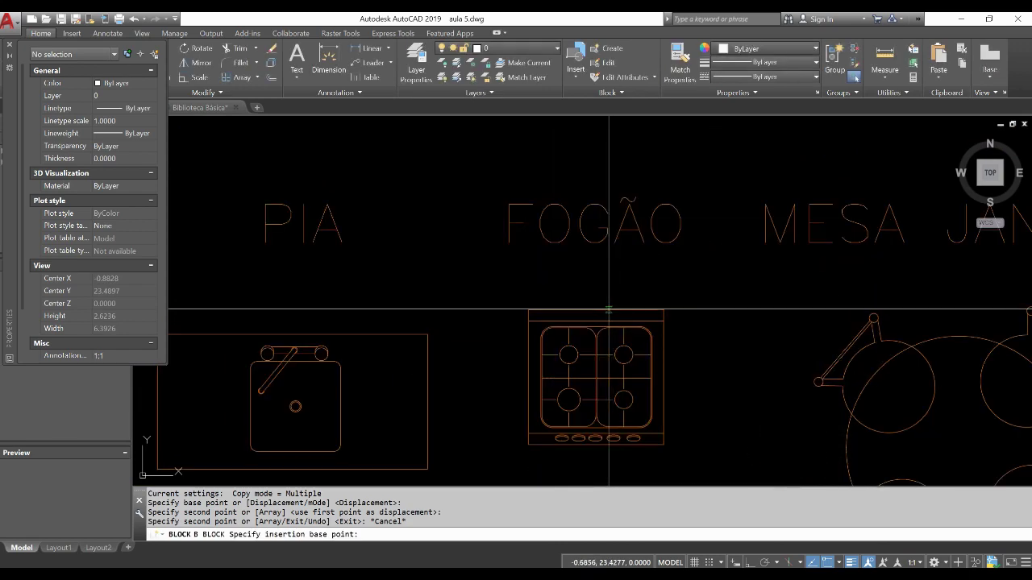
{"action": "left_click", "coordinate": [596, 310]}
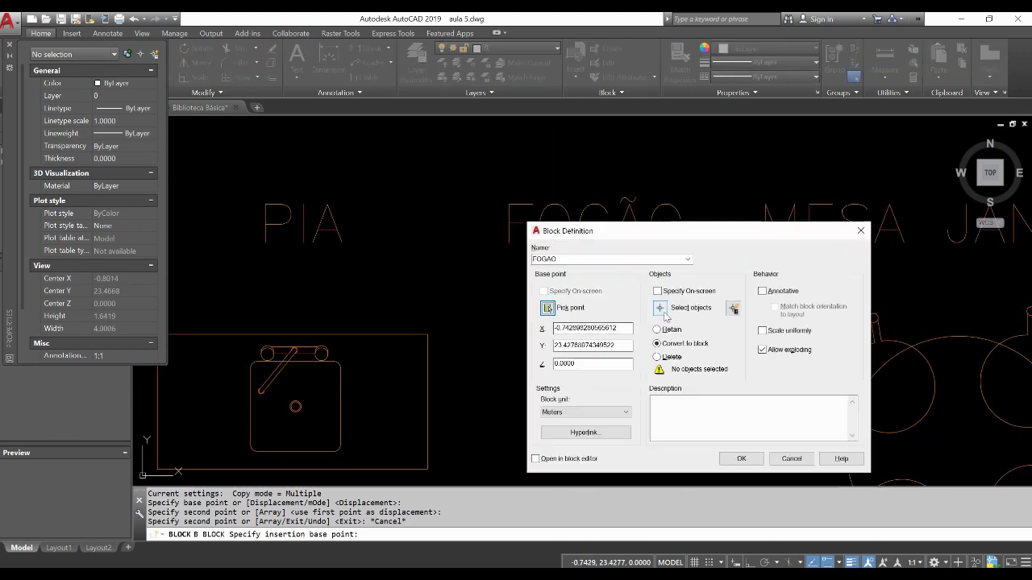
{"action": "left_click", "coordinate": [662, 309]}
{"action": "left_click", "coordinate": [512, 299]}
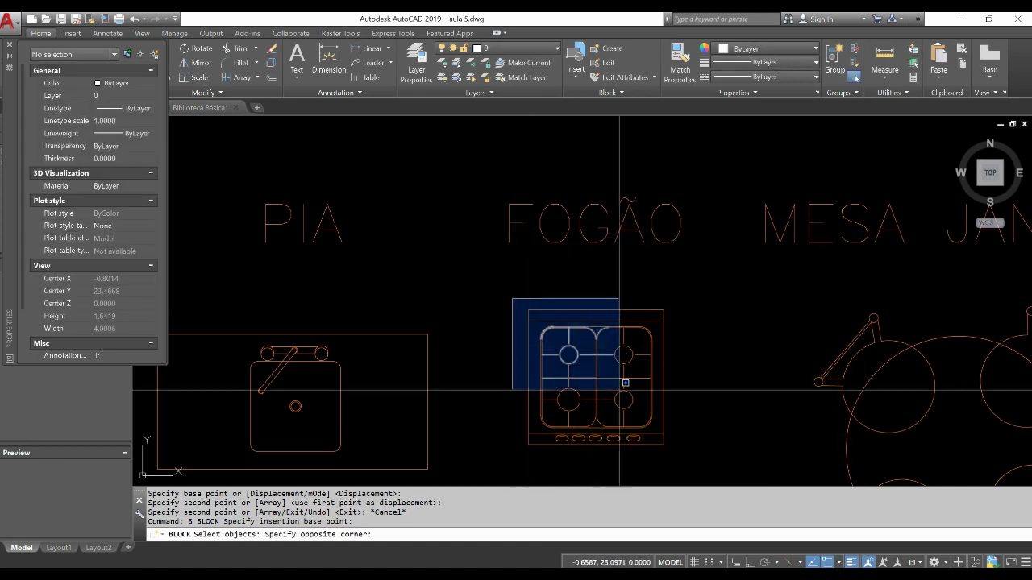
{"action": "left_click", "coordinate": [682, 445]}
{"action": "key", "text": "Return"}
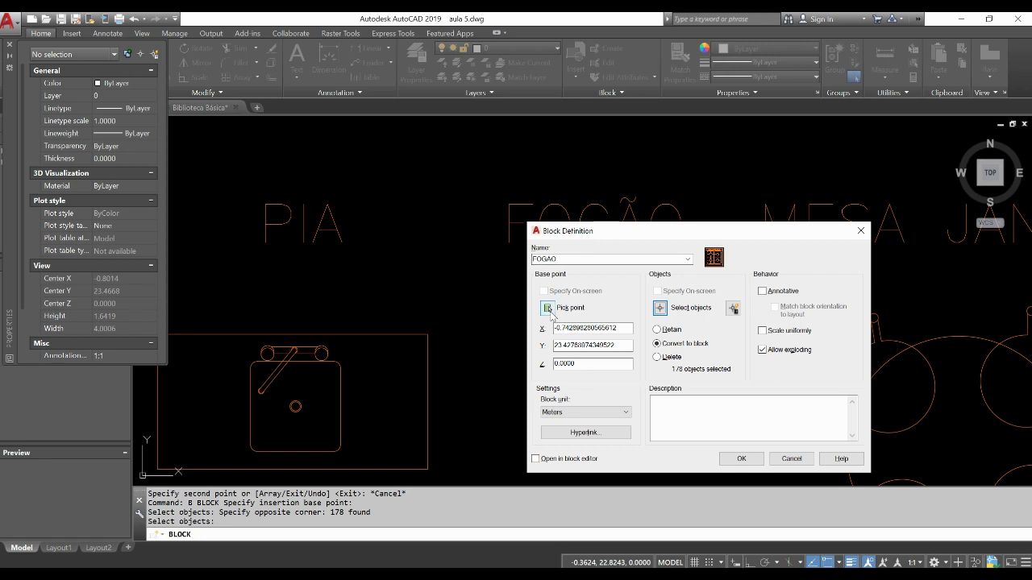
{"action": "left_click", "coordinate": [738, 462]}
{"action": "left_click", "coordinate": [605, 387]}
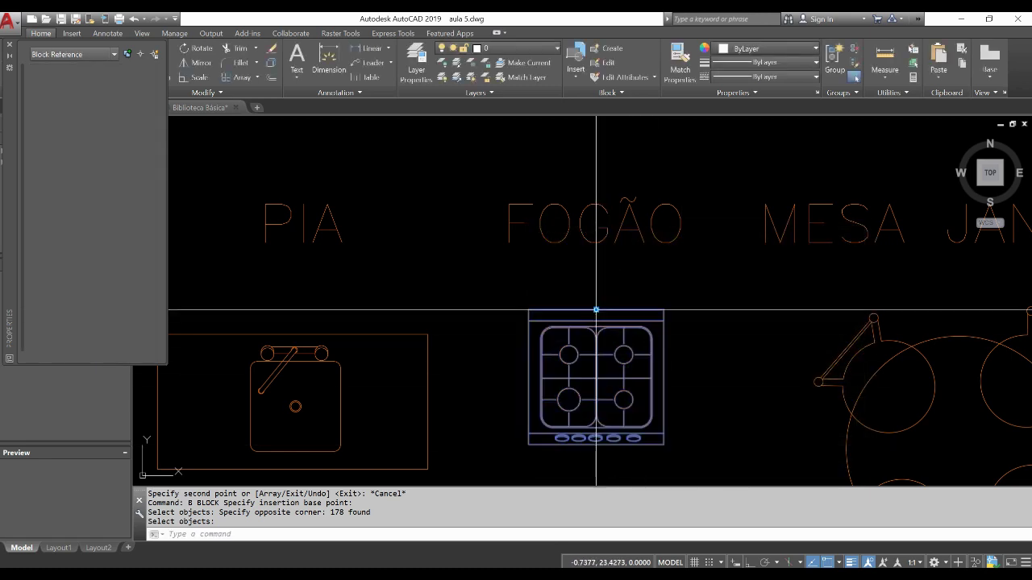
{"action": "left_click", "coordinate": [588, 535]}
Copy the FOGAO stove into the kitchen to the left of the sink.
{"action": "type", "text": "co"}
{"action": "key", "text": "Return"}
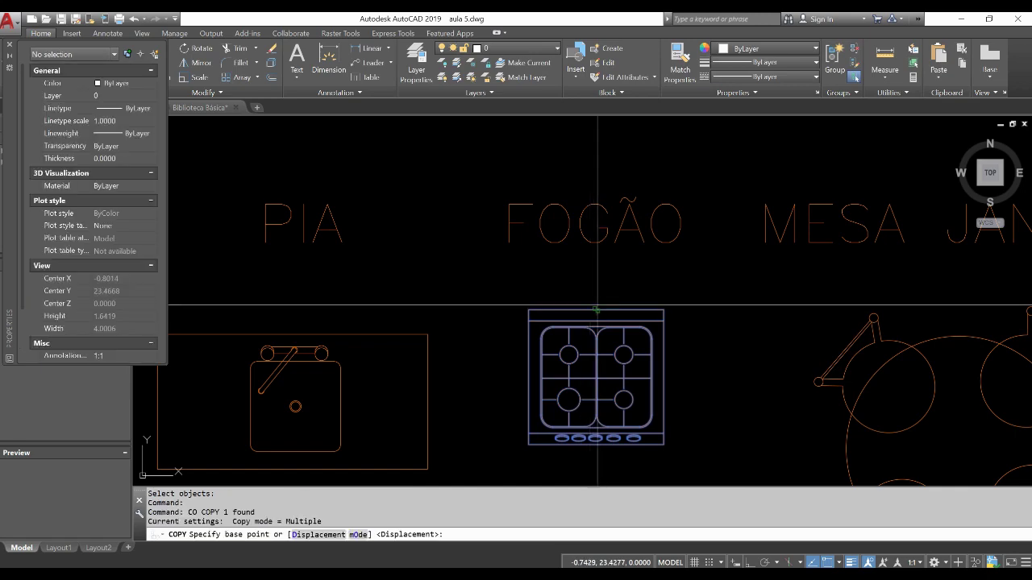
{"action": "left_click", "coordinate": [595, 309]}
{"action": "scroll", "coordinate": [593, 310], "scroll_direction": "down", "scroll_amount": 3}
{"action": "scroll", "coordinate": [595, 316], "scroll_direction": "down", "scroll_amount": 3}
{"action": "scroll", "coordinate": [595, 413], "scroll_direction": "up", "scroll_amount": 3}
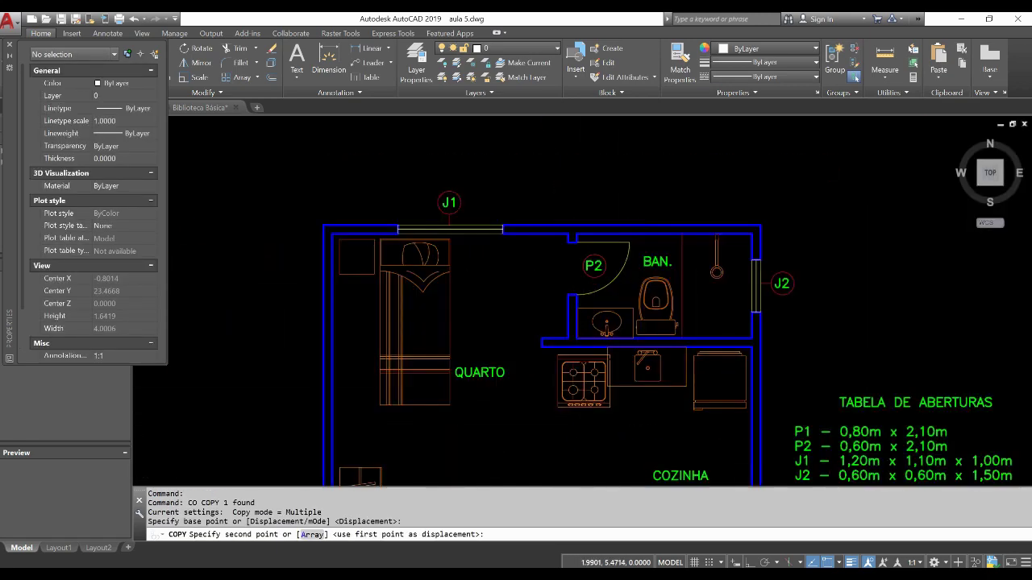
{"action": "scroll", "coordinate": [564, 334], "scroll_direction": "up", "scroll_amount": 3}
{"action": "scroll", "coordinate": [556, 347], "scroll_direction": "up", "scroll_amount": 2}
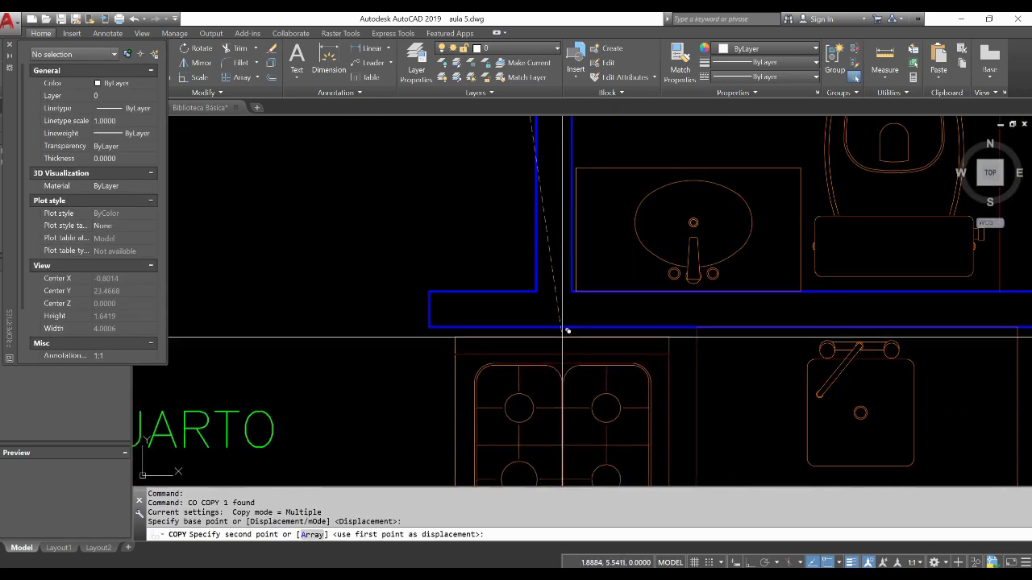
{"action": "left_click", "coordinate": [564, 330]}
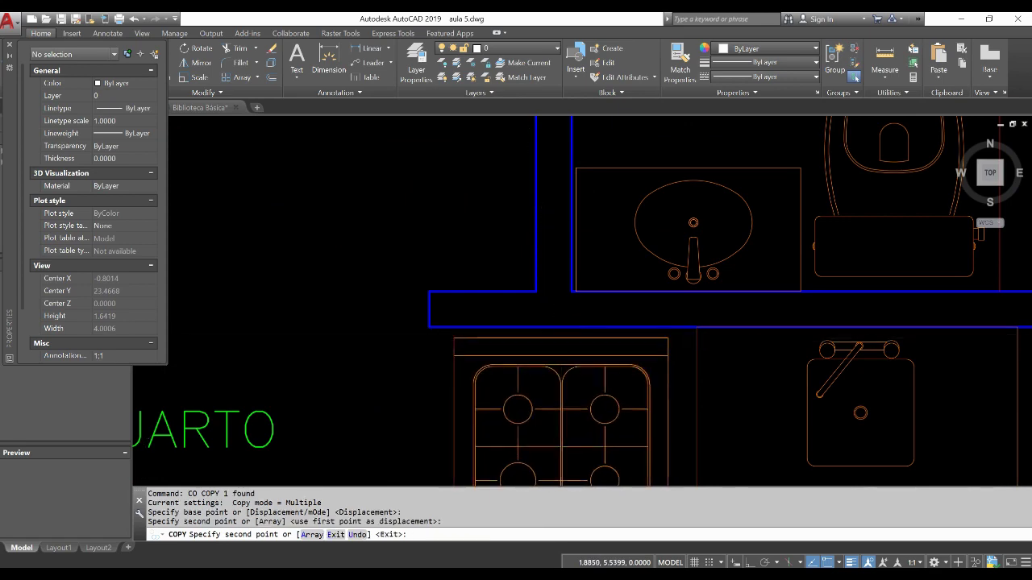
{"action": "key", "text": "Escape"}
{"action": "scroll", "coordinate": [564, 334], "scroll_direction": "down", "scroll_amount": 5}
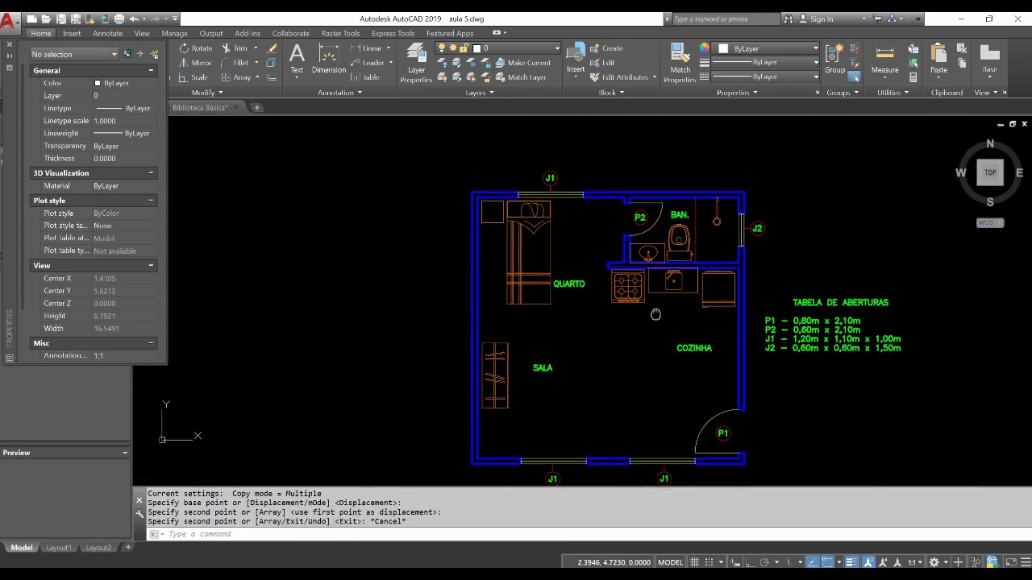
Recentre the plan and begin moving the COZINHA label, then cancel the move.
{"action": "middle_click_drag", "start_coordinate": [624, 362], "coordinate": [653, 361]}
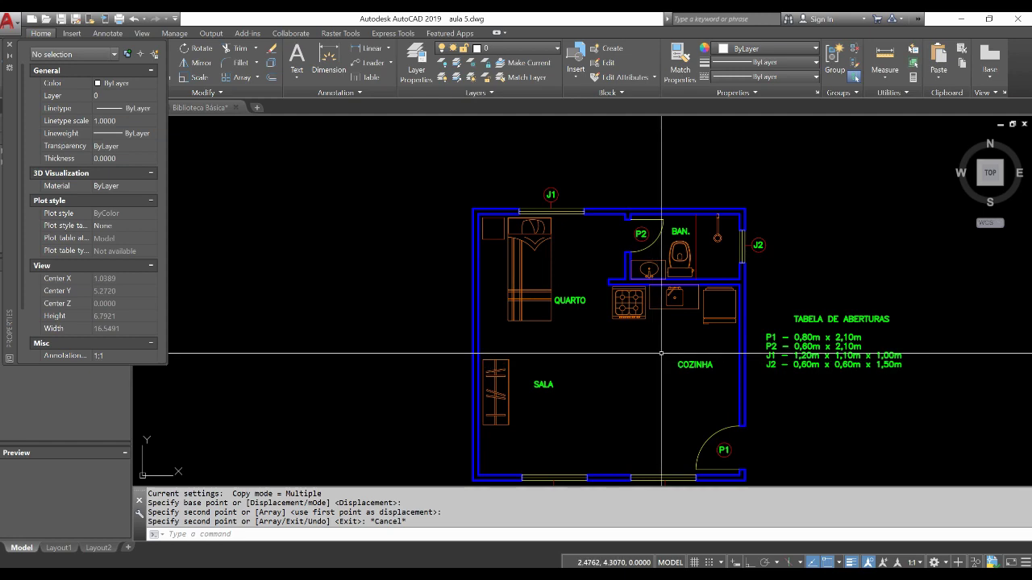
{"action": "left_click", "coordinate": [693, 364]}
{"action": "type", "text": "m"}
{"action": "key", "text": "Return"}
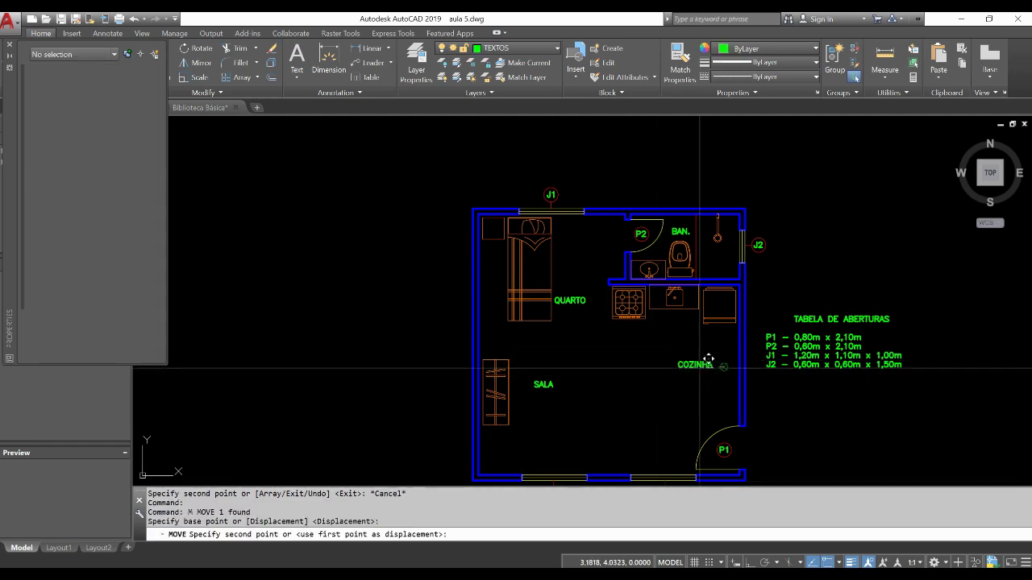
{"action": "key", "text": "Escape"}
{"action": "scroll", "coordinate": [611, 379], "scroll_direction": "down", "scroll_amount": 3}
Pan and zoom the library to bring the SOFÁ 2L sofa drawing into view.
{"action": "scroll", "coordinate": [680, 389], "scroll_direction": "down", "scroll_amount": 3}
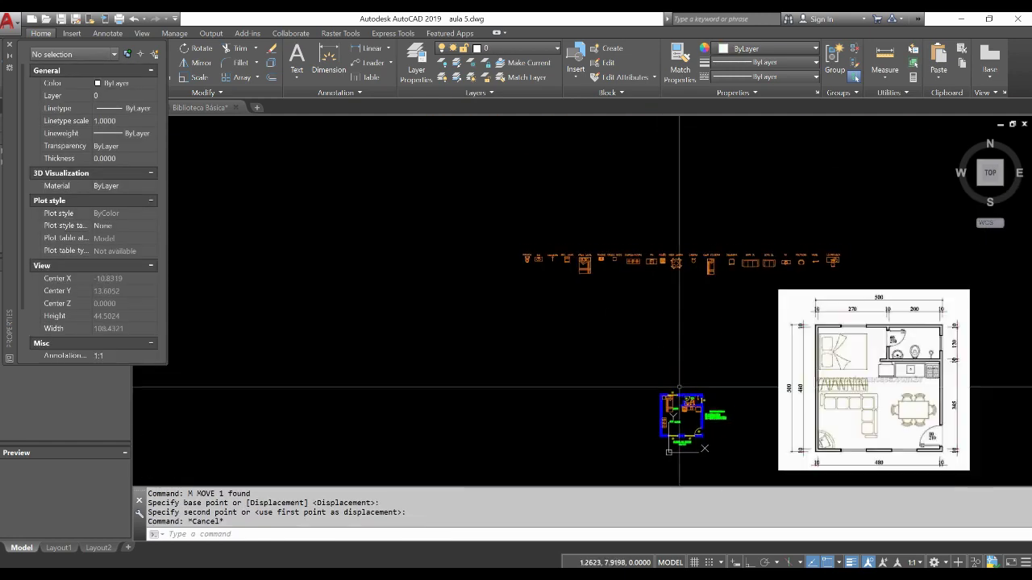
{"action": "scroll", "coordinate": [624, 262], "scroll_direction": "up", "scroll_amount": 4}
{"action": "scroll", "coordinate": [624, 266], "scroll_direction": "up", "scroll_amount": 2}
{"action": "mouse_move", "coordinate": [626, 307]}
{"action": "middle_mouse_down"}
{"action": "mouse_move", "coordinate": [596, 325]}
{"action": "mouse_move", "coordinate": [502, 323]}
{"action": "middle_mouse_up"}
{"action": "middle_click_drag", "start_coordinate": [718, 310], "coordinate": [659, 311]}
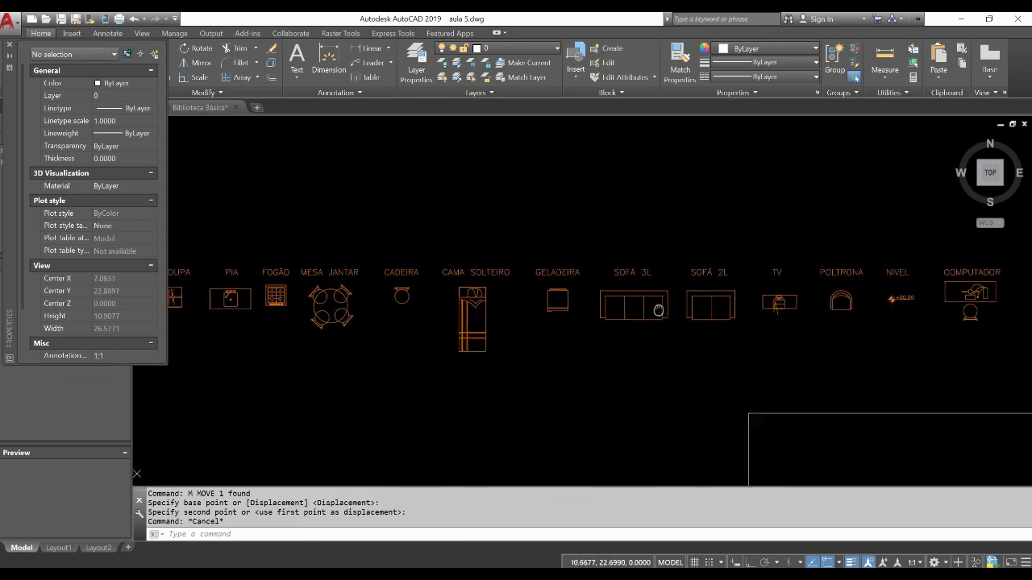
{"action": "scroll", "coordinate": [658, 311], "scroll_direction": "up", "scroll_amount": 2}
{"action": "scroll", "coordinate": [581, 310], "scroll_direction": "up", "scroll_amount": 3}
{"action": "middle_click_drag", "start_coordinate": [540, 311], "coordinate": [597, 310]}
{"action": "scroll", "coordinate": [579, 305], "scroll_direction": "up", "scroll_amount": 2}
{"action": "mouse_move", "coordinate": [806, 323]}
{"action": "middle_mouse_down"}
{"action": "mouse_move", "coordinate": [689, 323]}
{"action": "mouse_move", "coordinate": [621, 307]}
{"action": "middle_mouse_up"}
{"action": "scroll", "coordinate": [621, 306], "scroll_direction": "up", "scroll_amount": 2}
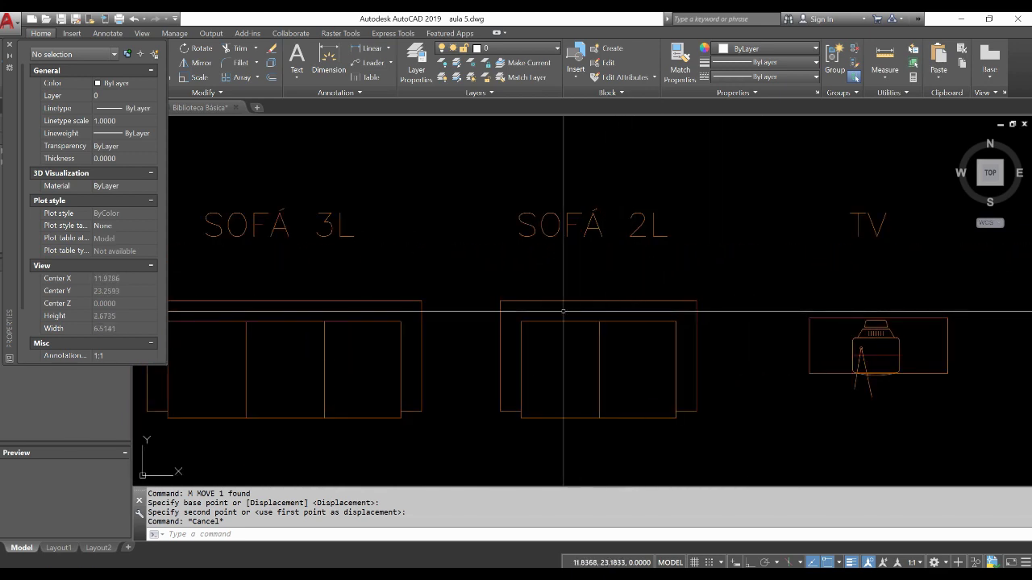
{"action": "type", "text": "B"}
Define the SOFA 2L block from the sofa's 10 objects, based at its top-edge middle.
{"action": "key", "text": "Return"}
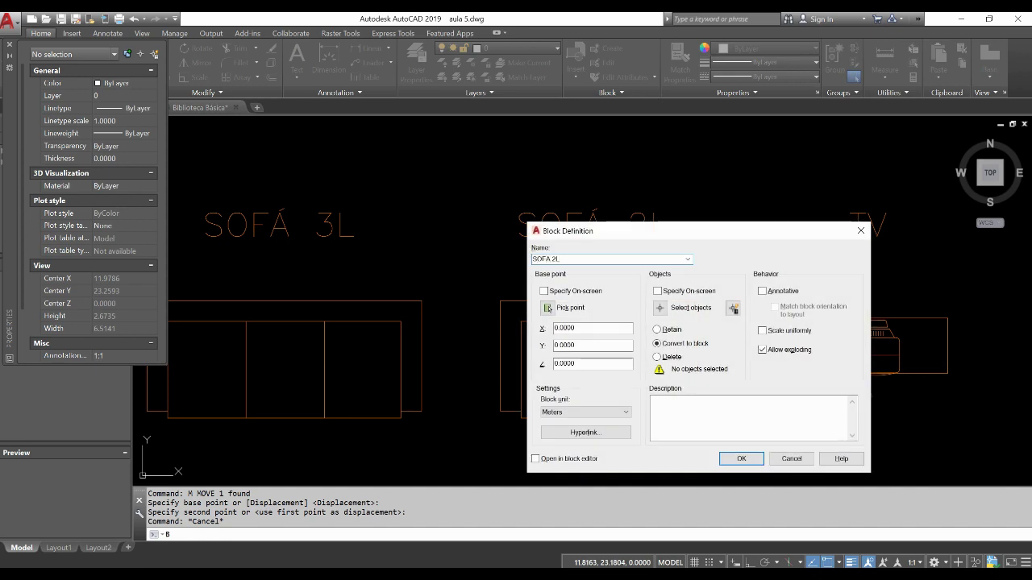
{"action": "left_click", "coordinate": [547, 309]}
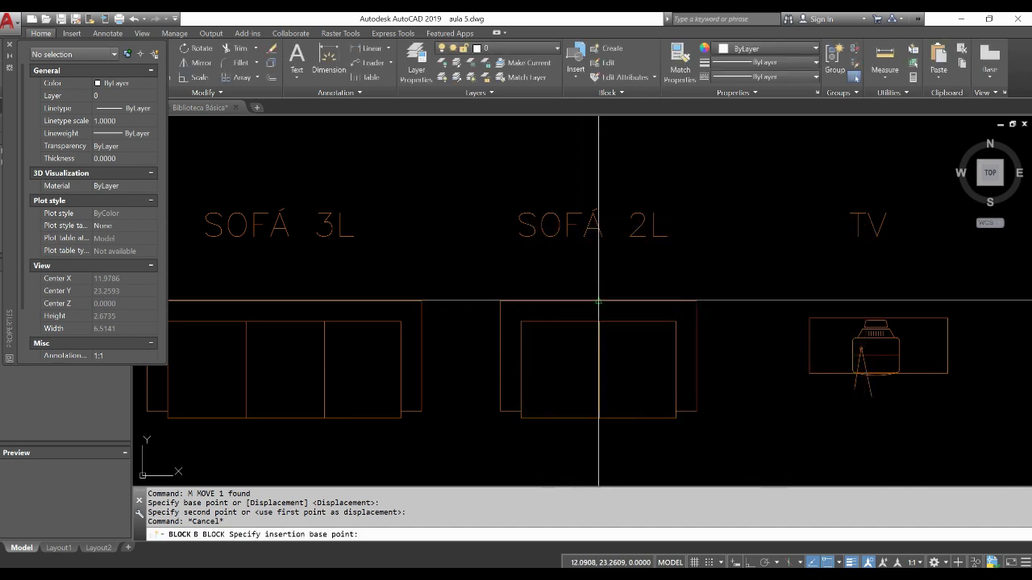
{"action": "left_click", "coordinate": [598, 301]}
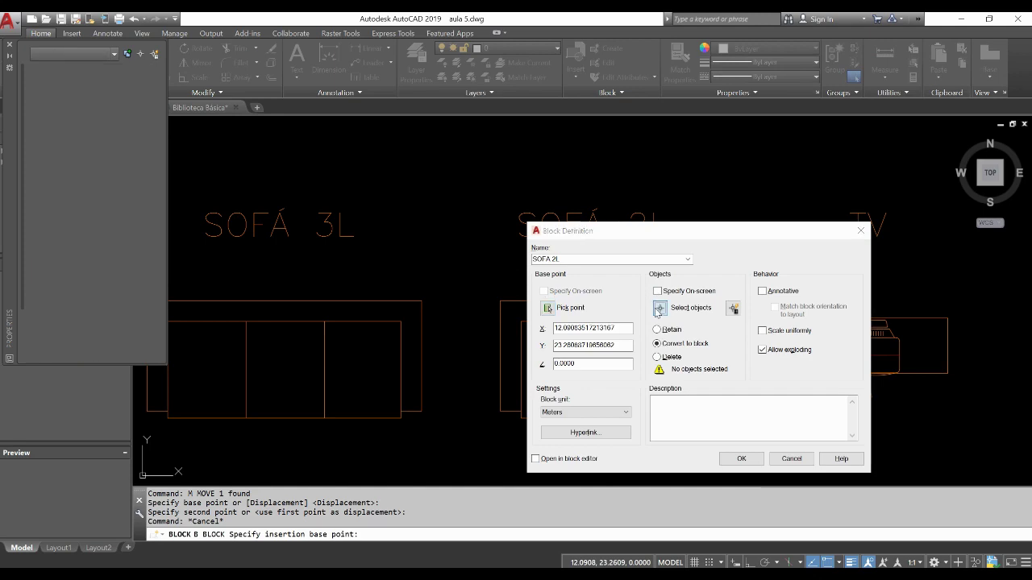
{"action": "left_click", "coordinate": [660, 309]}
{"action": "left_click", "coordinate": [452, 282]}
{"action": "left_click", "coordinate": [723, 422]}
{"action": "key", "text": "Return"}
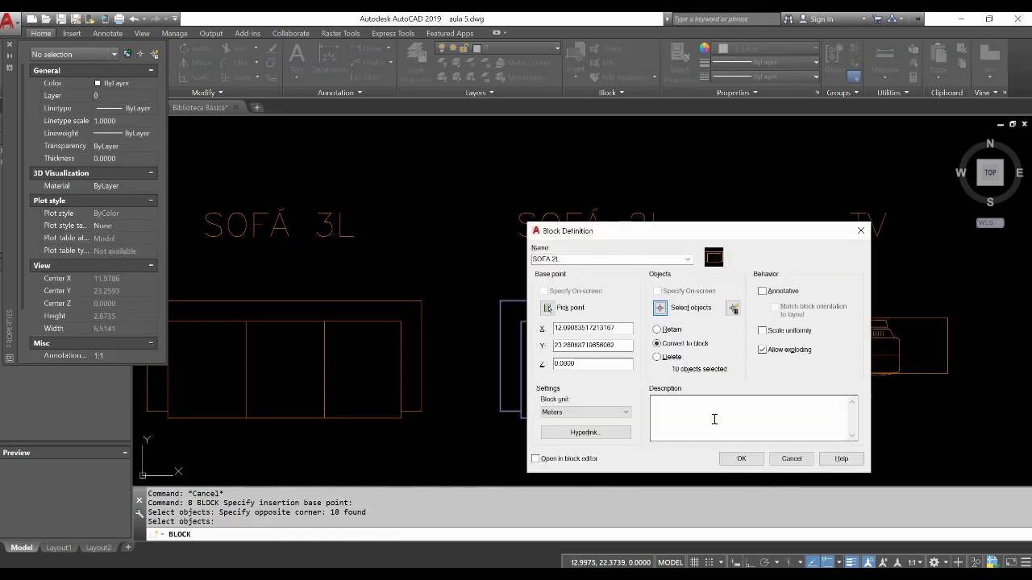
{"action": "left_click", "coordinate": [738, 458]}
{"action": "type", "text": "CO"}
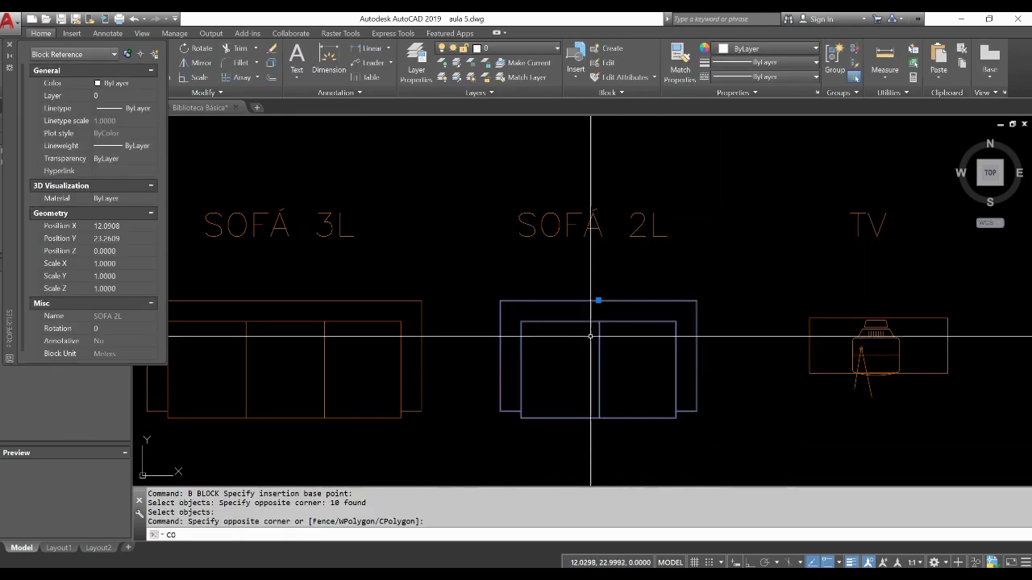
{"action": "key", "text": "Return"}
Copy the SOFA 2L sofa into the kitnet's living area.
{"action": "left_click", "coordinate": [597, 301]}
{"action": "scroll", "coordinate": [597, 314], "scroll_direction": "down", "scroll_amount": 3}
{"action": "scroll", "coordinate": [563, 310], "scroll_direction": "down", "scroll_amount": 3}
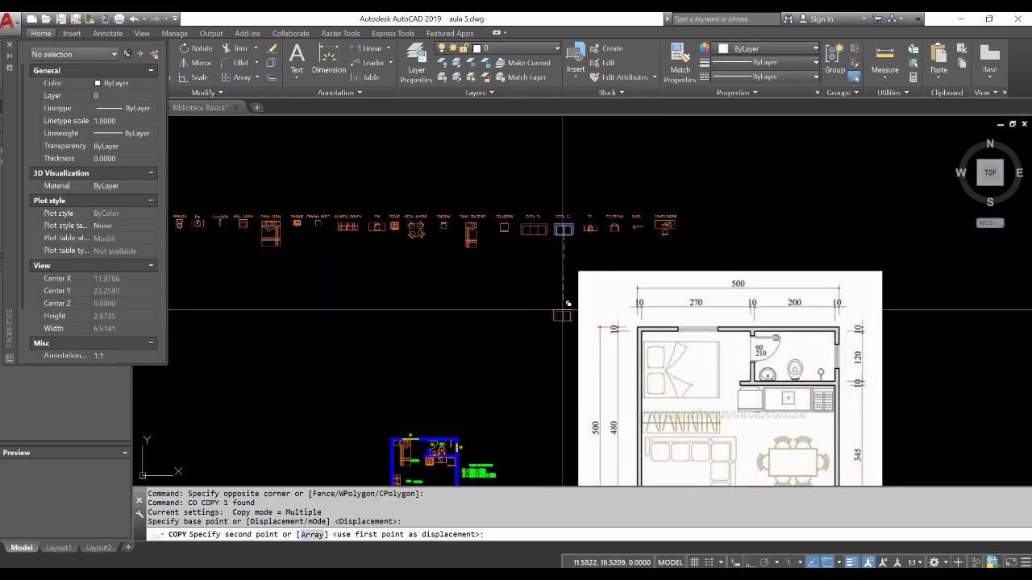
{"action": "scroll", "coordinate": [567, 304], "scroll_direction": "down", "scroll_amount": 2}
{"action": "scroll", "coordinate": [557, 319], "scroll_direction": "up", "scroll_amount": 6}
{"action": "scroll", "coordinate": [556, 321], "scroll_direction": "up", "scroll_amount": 5}
{"action": "scroll", "coordinate": [566, 323], "scroll_direction": "down", "scroll_amount": 4}
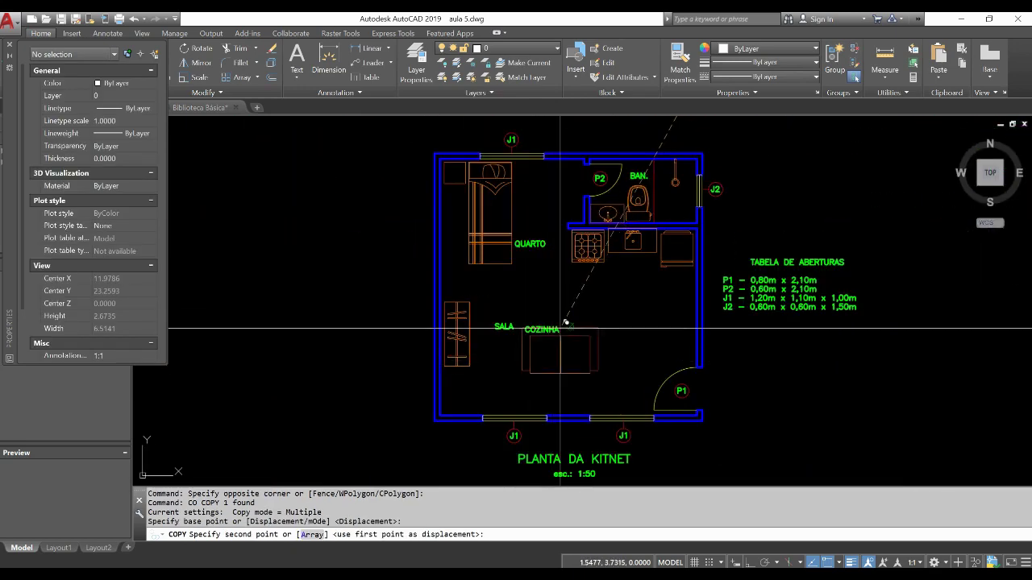
{"action": "scroll", "coordinate": [560, 328], "scroll_direction": "up", "scroll_amount": 2}
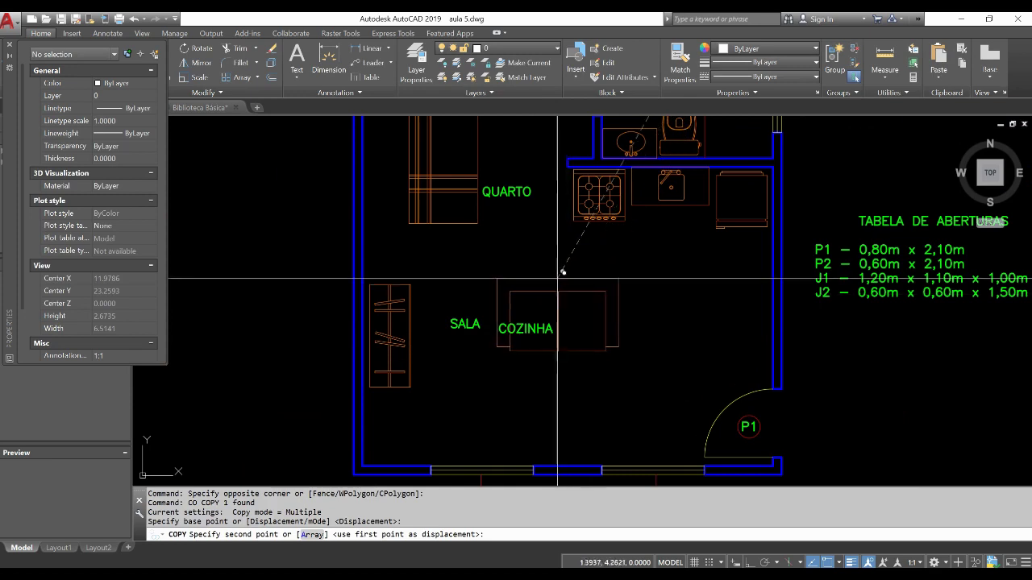
{"action": "left_click", "coordinate": [570, 303]}
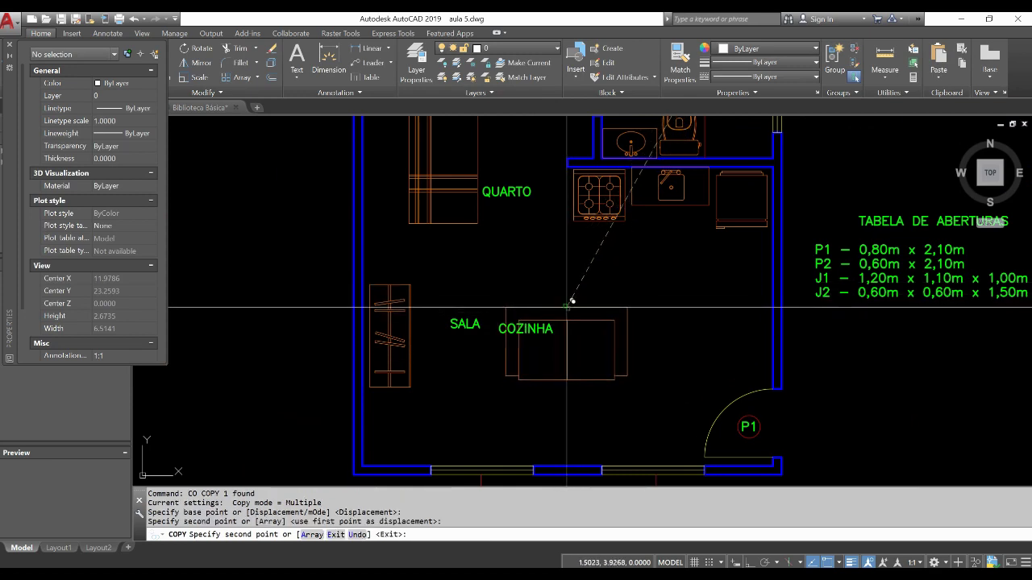
{"action": "key", "text": "Escape"}
Move the COZINHA label up above the sofa.
{"action": "left_click", "coordinate": [508, 326]}
{"action": "type", "text": "m"}
{"action": "key", "text": "Return"}
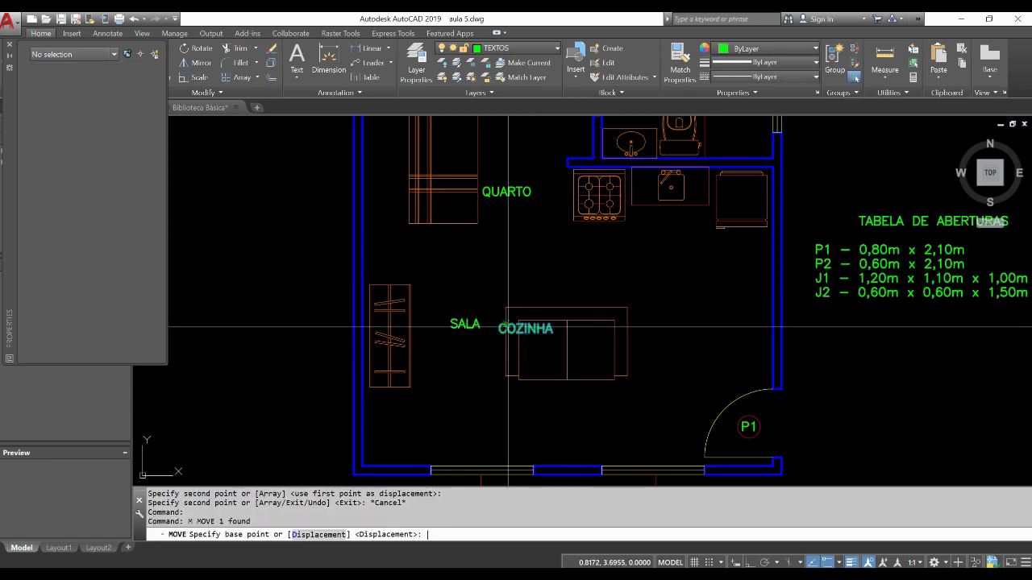
{"action": "left_click", "coordinate": [508, 327]}
{"action": "left_click", "coordinate": [465, 281]}
Move the SALA label to sit below COZINHA.
{"action": "key", "text": "Return"}
{"action": "left_click_drag", "start_coordinate": [442, 317], "coordinate": [486, 338]}
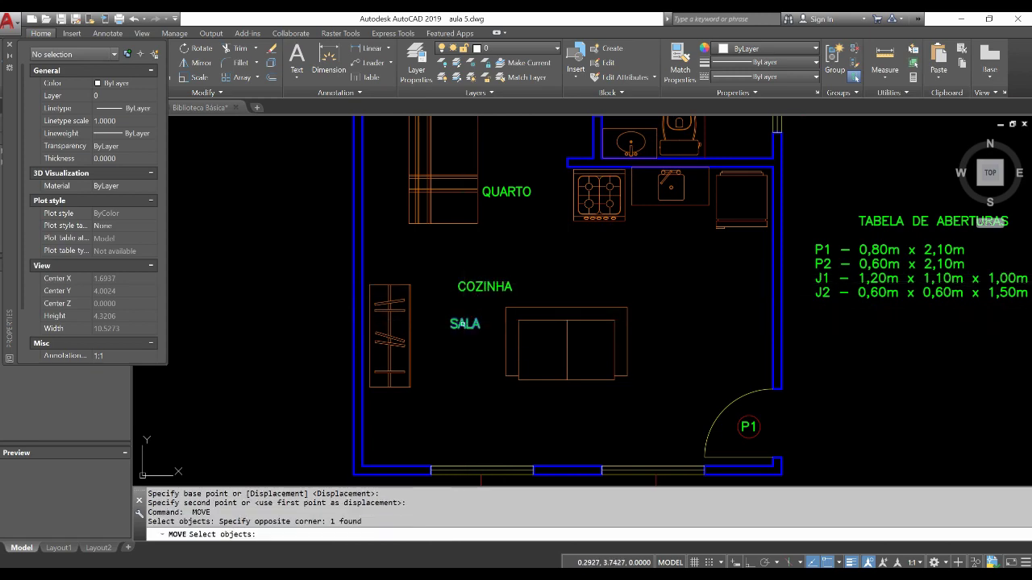
{"action": "key", "text": "Return"}
{"action": "left_click", "coordinate": [464, 337]}
{"action": "mouse_move", "coordinate": [466, 285]}
{"action": "middle_mouse_down"}
{"action": "mouse_move", "coordinate": [468, 339]}
{"action": "mouse_move", "coordinate": [495, 333]}
{"action": "middle_mouse_up"}
{"action": "scroll", "coordinate": [467, 338], "scroll_direction": "down", "scroll_amount": 1}
{"action": "scroll", "coordinate": [498, 278], "scroll_direction": "up", "scroll_amount": 1}
{"action": "left_click", "coordinate": [498, 278]}
{"action": "left_click", "coordinate": [569, 422]}
{"action": "scroll", "coordinate": [569, 422], "scroll_direction": "down", "scroll_amount": 3}
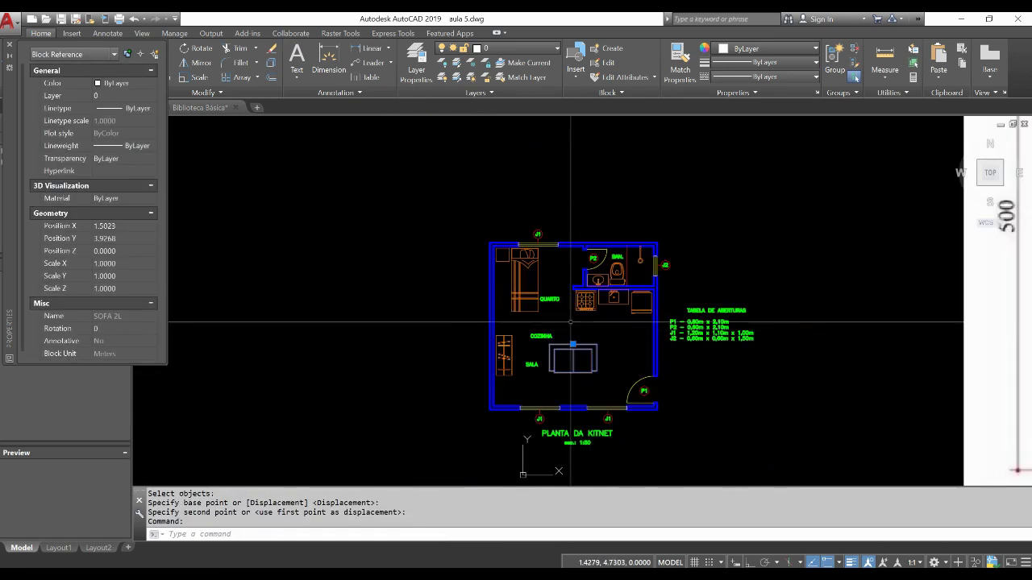
{"action": "scroll", "coordinate": [569, 359], "scroll_direction": "up", "scroll_amount": 3}
{"action": "type", "text": "RO"}
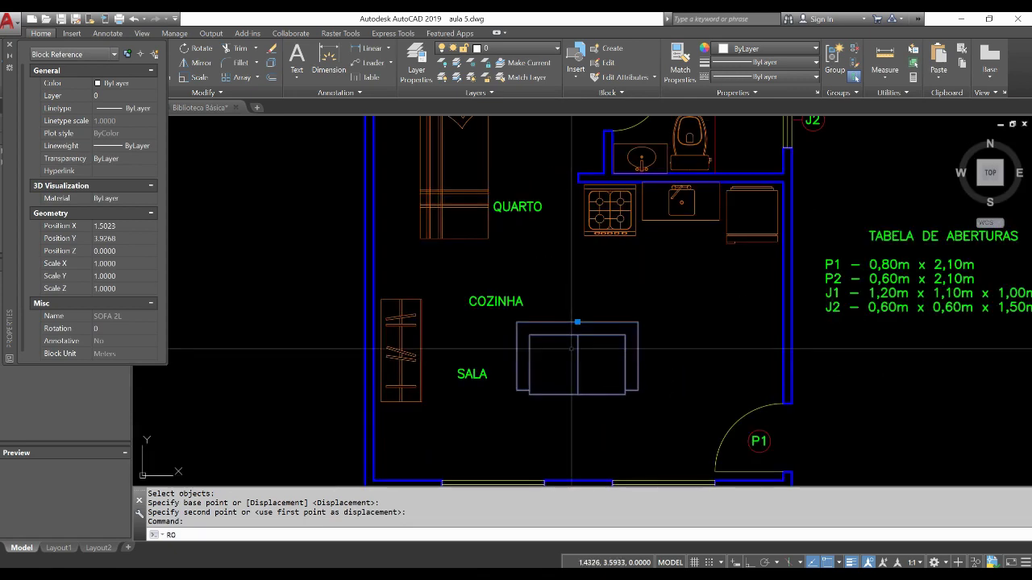
{"action": "key", "text": "Return"}
{"action": "left_click", "coordinate": [575, 320]}
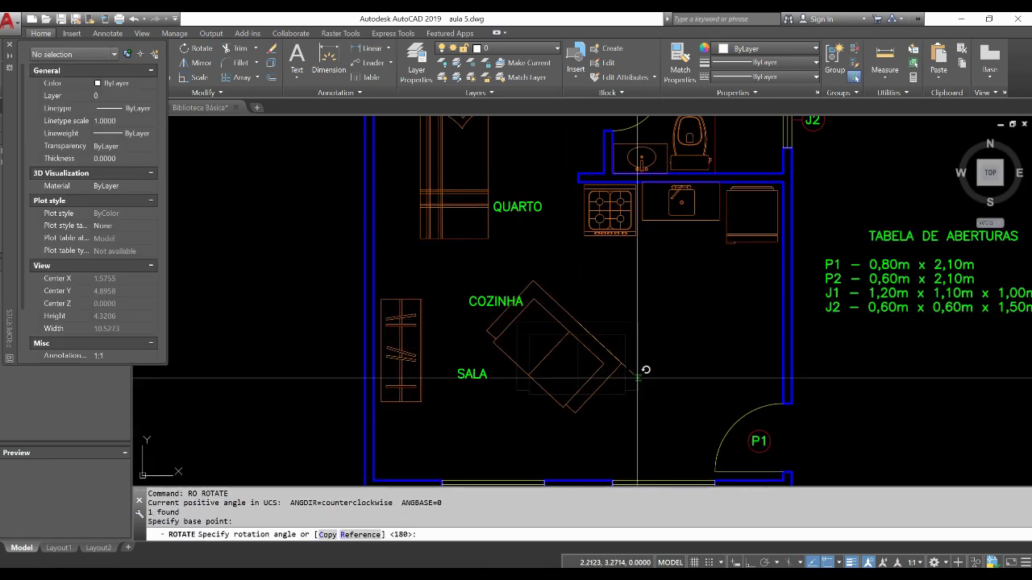
{"action": "left_click", "coordinate": [626, 367]}
{"action": "key", "text": "Return"}
{"action": "left_click", "coordinate": [556, 346]}
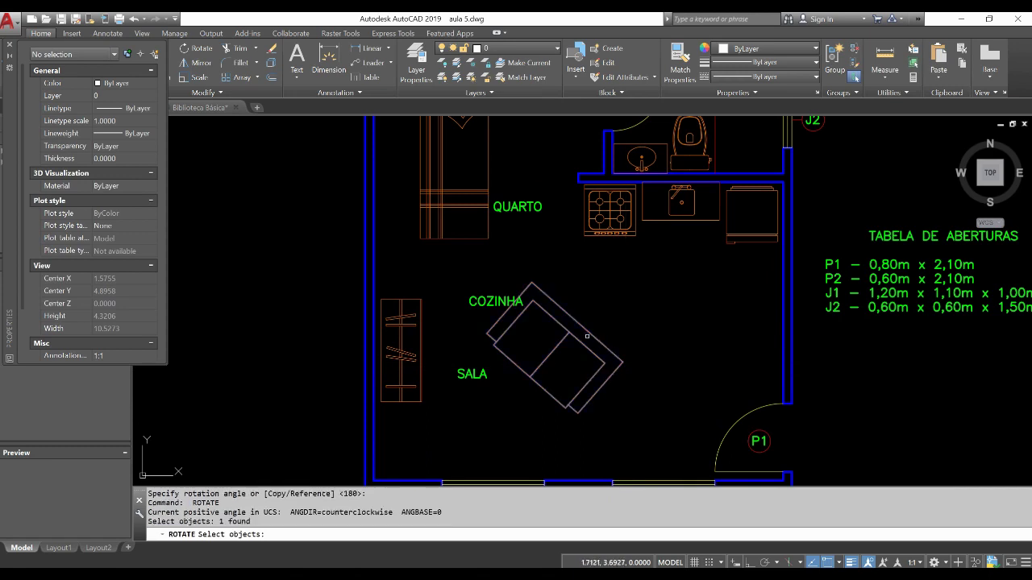
{"action": "key", "text": "Return"}
{"action": "left_click", "coordinate": [622, 334]}
{"action": "key", "text": "Escape"}
{"action": "key", "text": "Escape"}
{"action": "type", "text": "m"}
{"action": "key", "text": "Return"}
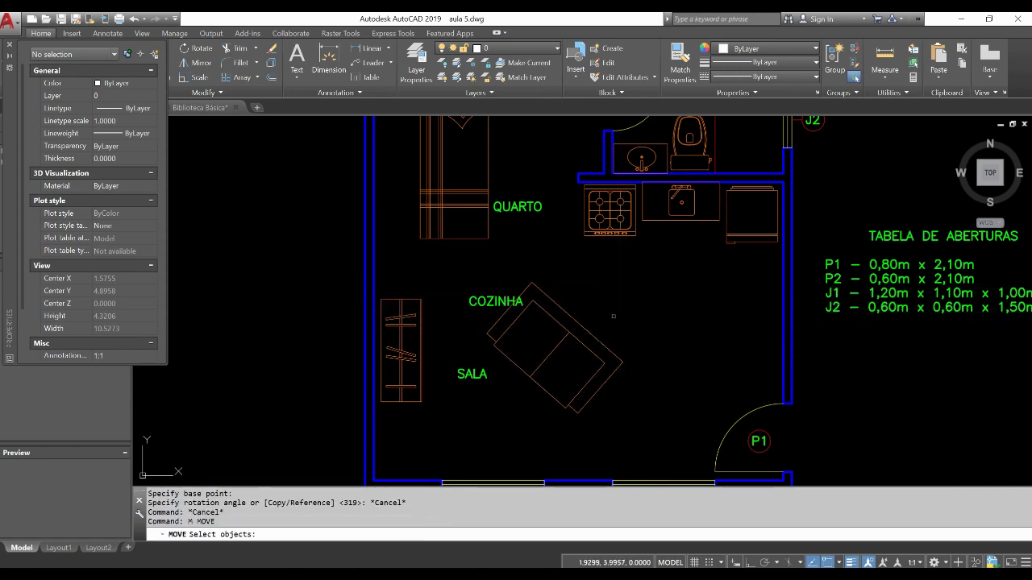
{"action": "left_click_drag", "start_coordinate": [620, 335], "coordinate": [524, 379]}
{"action": "key", "text": "Return"}
{"action": "left_click", "coordinate": [627, 291]}
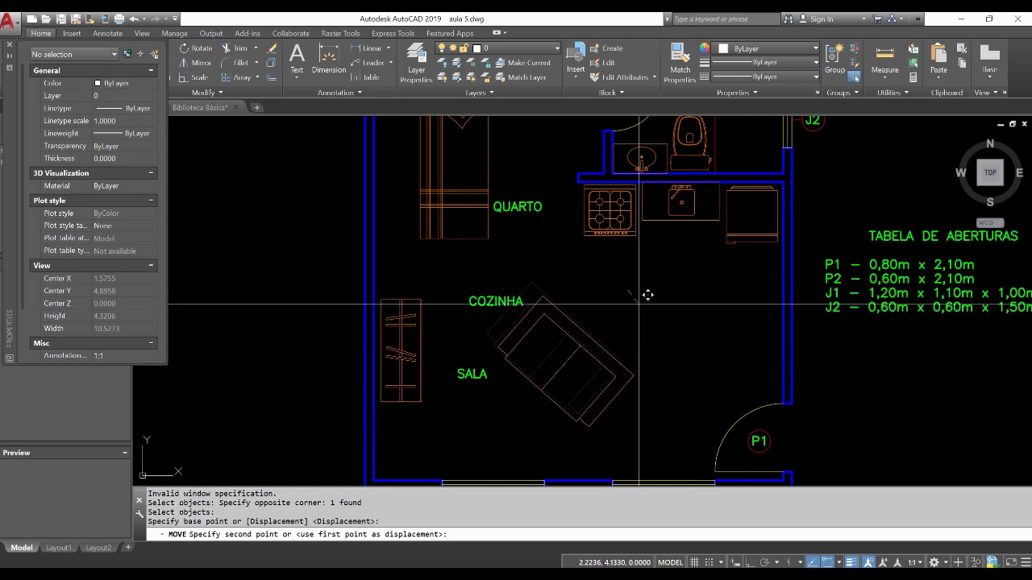
{"action": "key", "text": "Escape"}
{"action": "left_click", "coordinate": [516, 328]}
{"action": "type", "text": "o"}
{"action": "key", "text": "Return"}
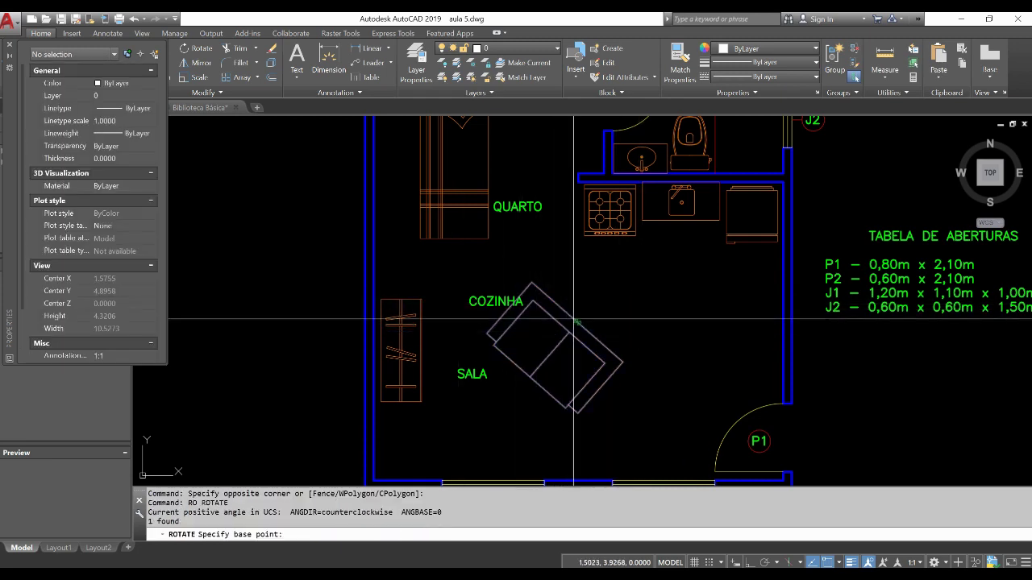
{"action": "left_click", "coordinate": [579, 322]}
{"action": "key", "text": "F8"}
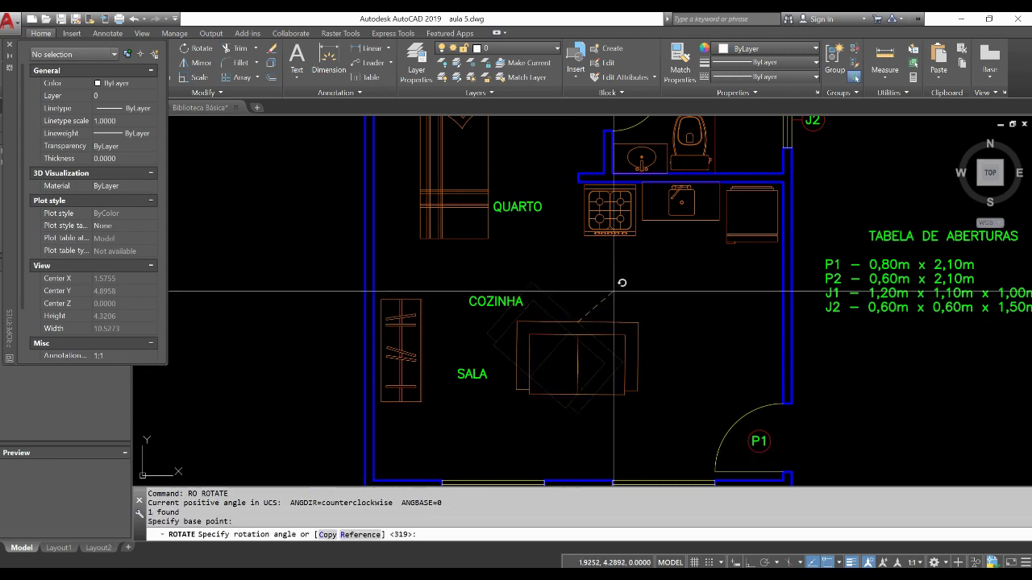
{"action": "key", "text": "Escape"}
{"action": "key", "text": "ctrl+z"}
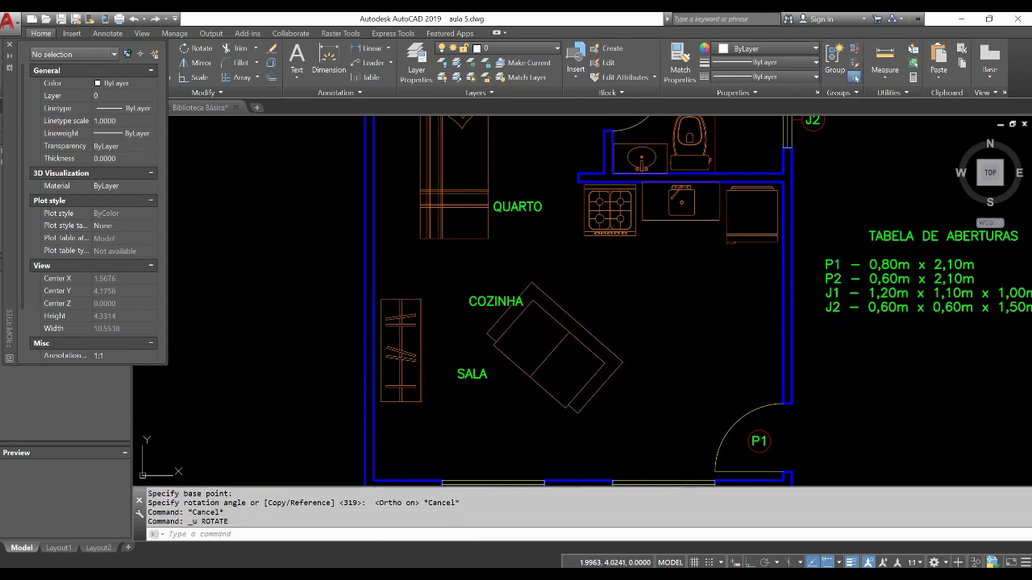
{"action": "key", "text": "ctrl+z"}
{"action": "middle_click_drag", "start_coordinate": [575, 329], "coordinate": [565, 314]}
{"action": "left_click", "coordinate": [565, 315]}
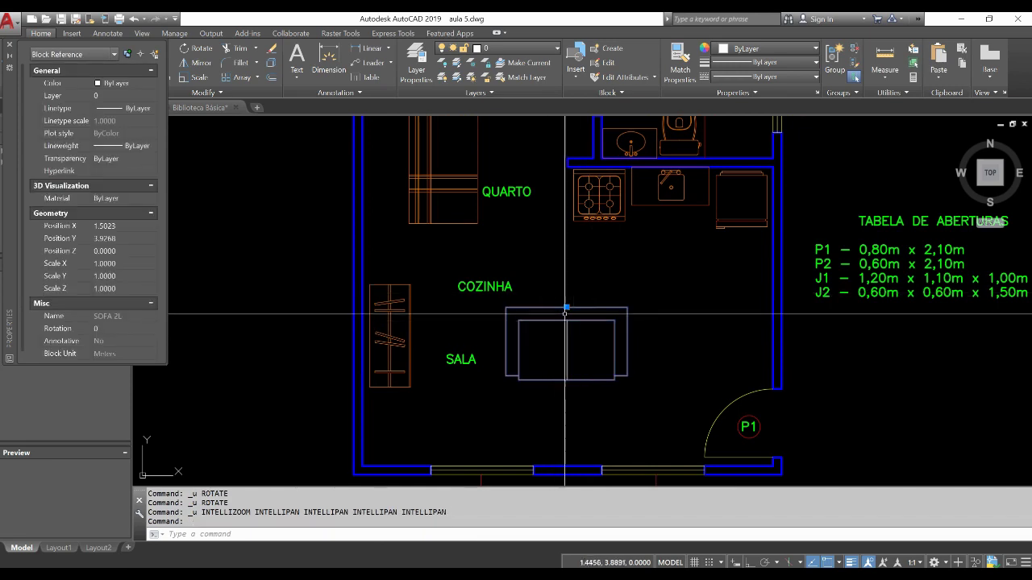
{"action": "key", "text": "Escape"}
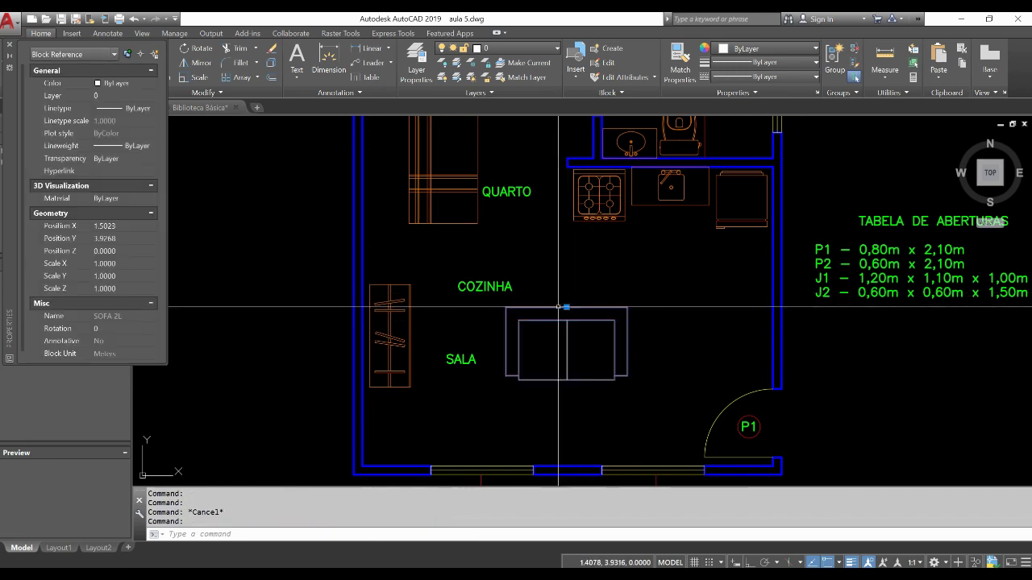
{"action": "key", "text": "Escape"}
{"action": "type", "text": "u"}
{"action": "key", "text": "Return"}
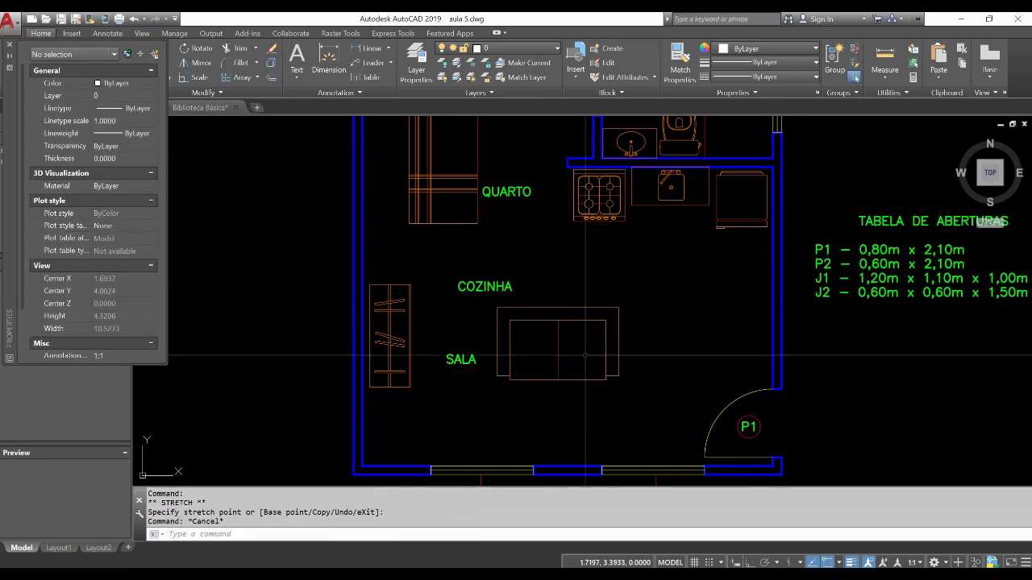
{"action": "left_click", "coordinate": [569, 382]}
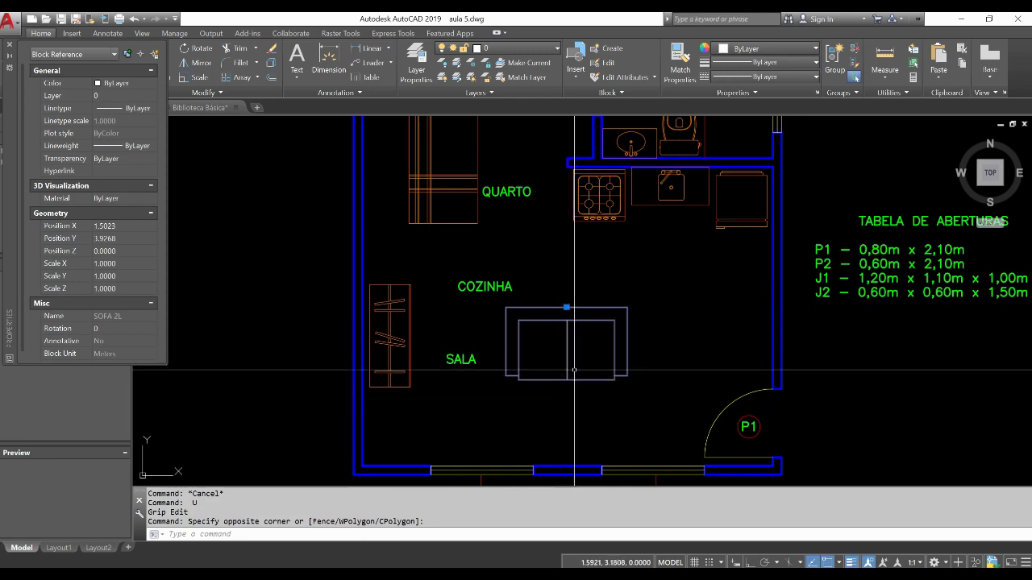
{"action": "type", "text": "M"}
{"action": "key", "text": "Return"}
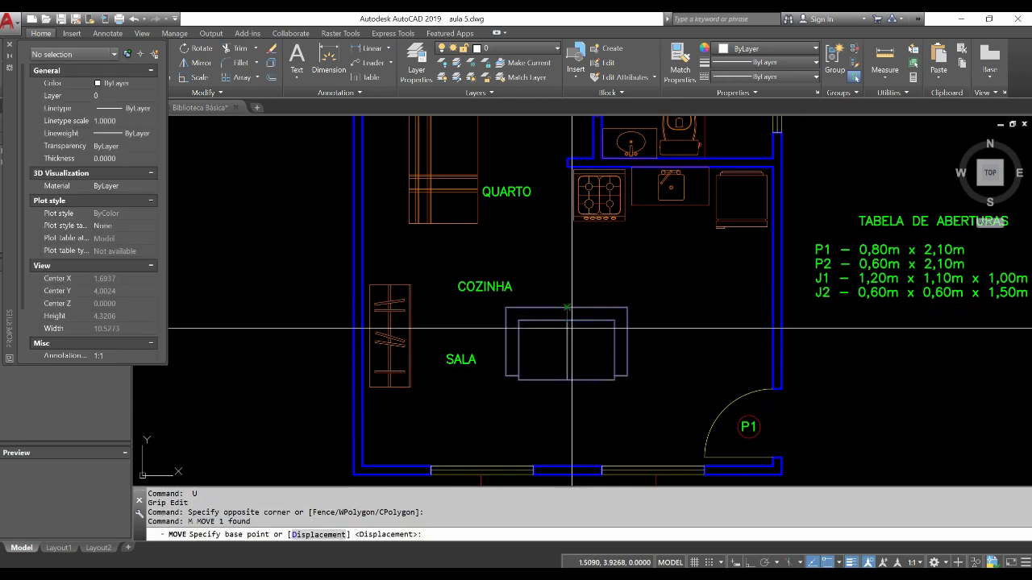
{"action": "left_click", "coordinate": [566, 377]}
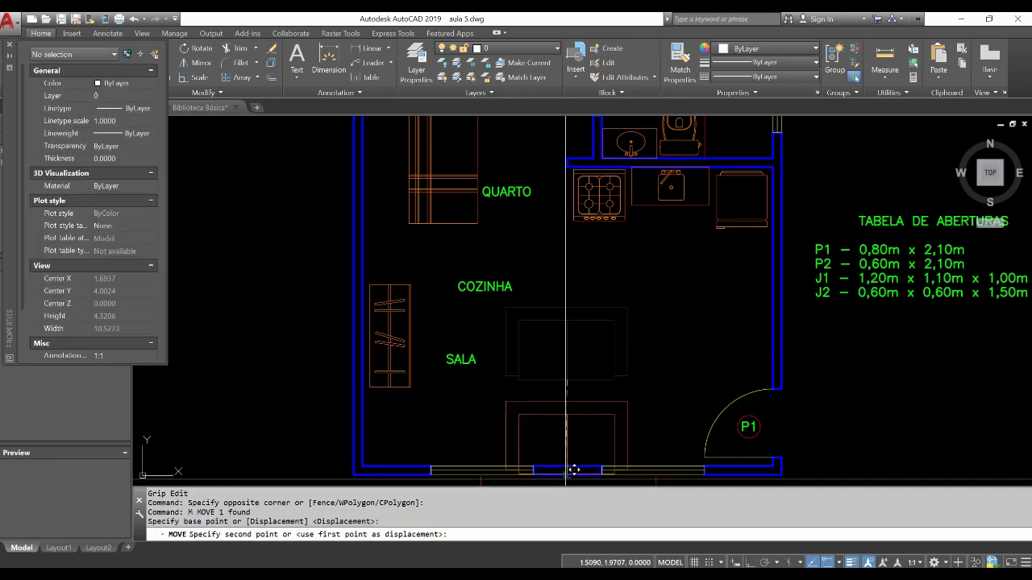
{"action": "scroll", "coordinate": [573, 470], "scroll_direction": "up", "scroll_amount": 2}
{"action": "key", "text": "Escape"}
{"action": "scroll", "coordinate": [569, 459], "scroll_direction": "down", "scroll_amount": 3}
{"action": "key", "text": "m"}
{"action": "key", "text": "Return"}
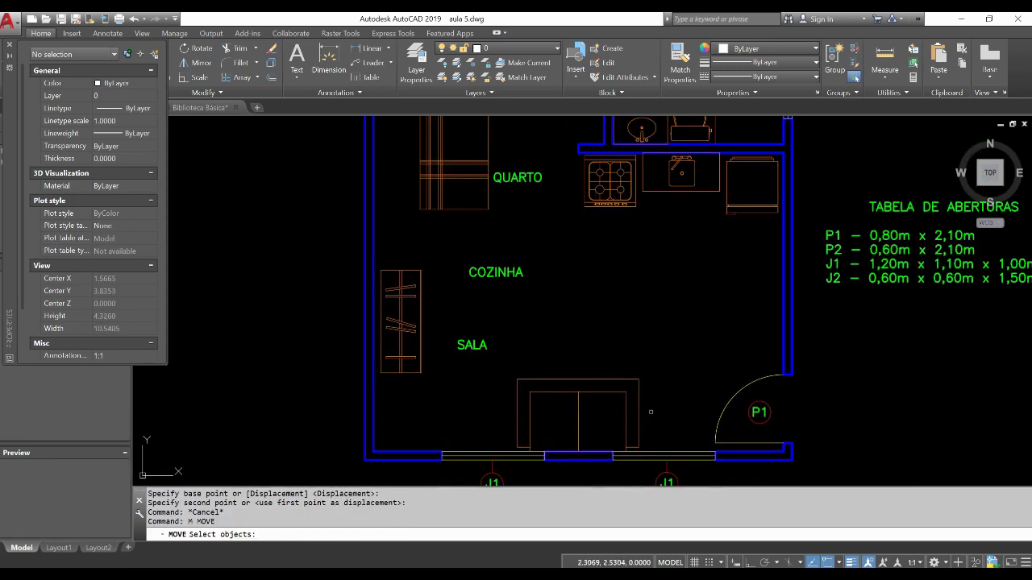
{"action": "left_click_drag", "start_coordinate": [516, 314], "coordinate": [645, 403]}
{"action": "key", "text": "Return"}
{"action": "left_click", "coordinate": [692, 334]}
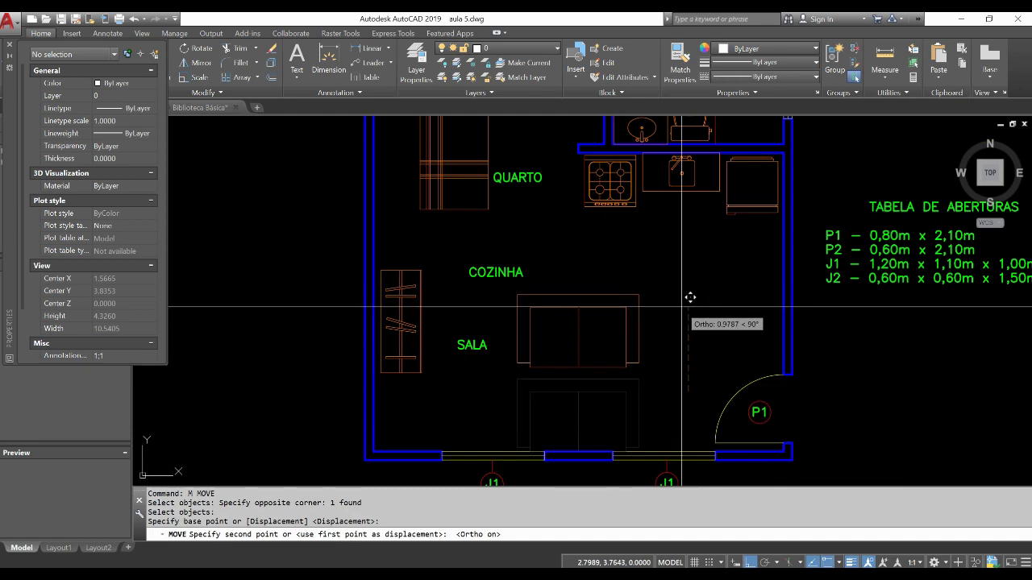
{"action": "key", "text": "Escape"}
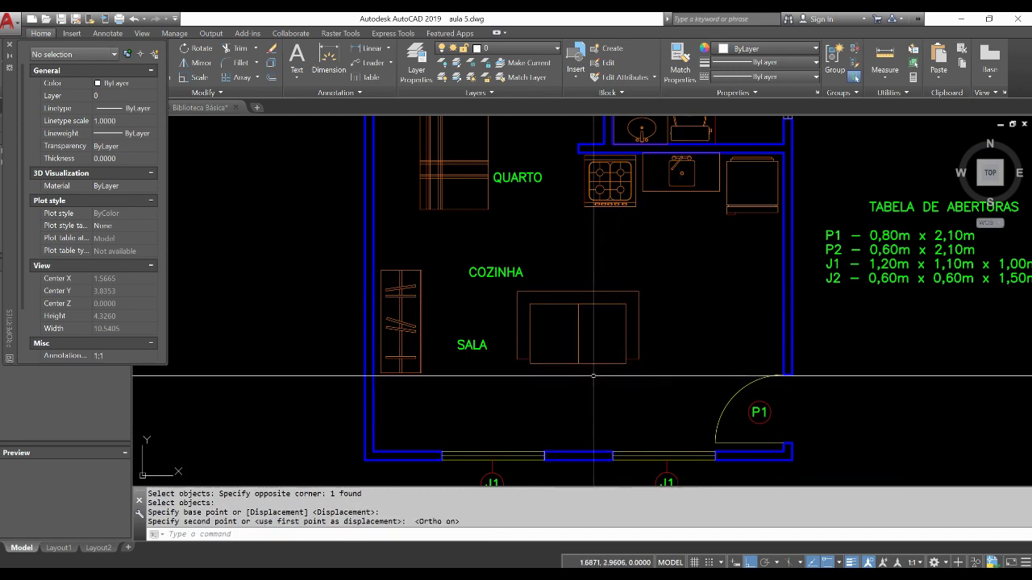
{"action": "scroll", "coordinate": [588, 419], "scroll_direction": "down", "scroll_amount": 5}
{"action": "scroll", "coordinate": [587, 420], "scroll_direction": "down", "scroll_amount": 1}
{"action": "scroll", "coordinate": [587, 419], "scroll_direction": "down", "scroll_amount": 1}
Set the SOFA 2L copy's X scale to 0.85 in Properties, then view the whole plan.
{"action": "scroll", "coordinate": [588, 416], "scroll_direction": "up", "scroll_amount": 3}
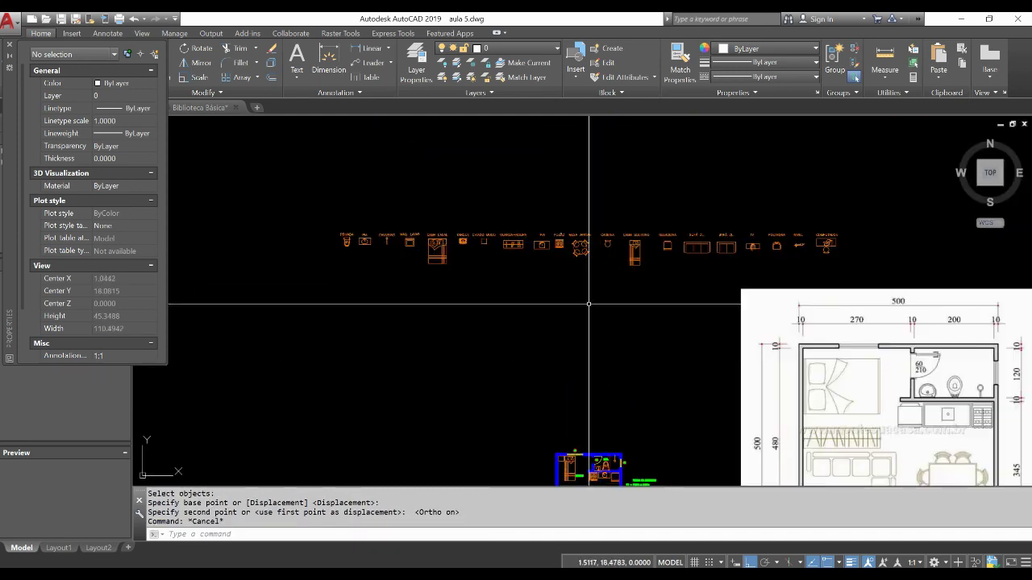
{"action": "scroll", "coordinate": [588, 415], "scroll_direction": "up", "scroll_amount": 3}
{"action": "scroll", "coordinate": [564, 363], "scroll_direction": "up", "scroll_amount": 4}
{"action": "left_click", "coordinate": [564, 360]}
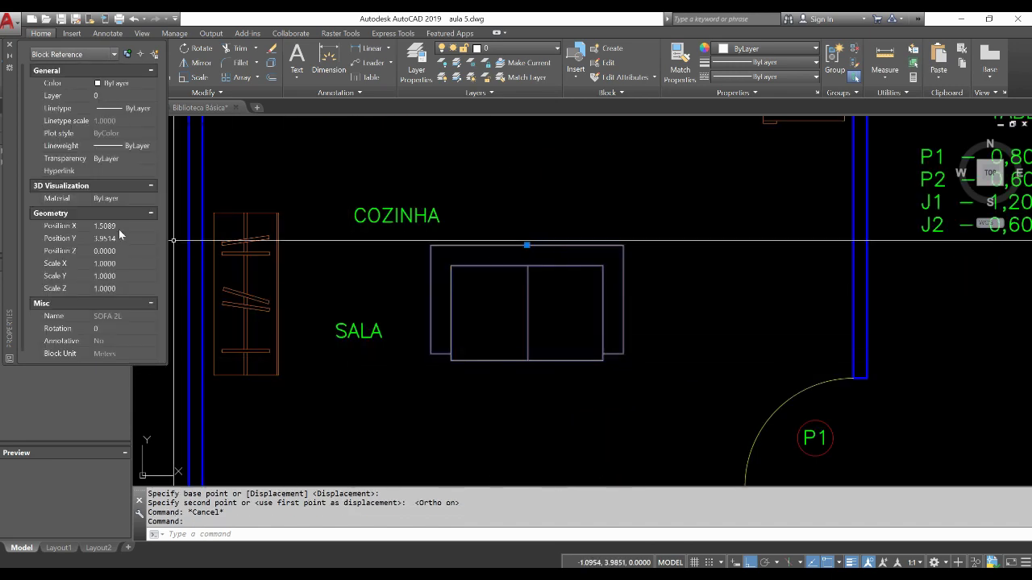
{"action": "type", "text": ".8"}
{"action": "left_click", "coordinate": [121, 275]}
{"action": "type", "text": ".8"}
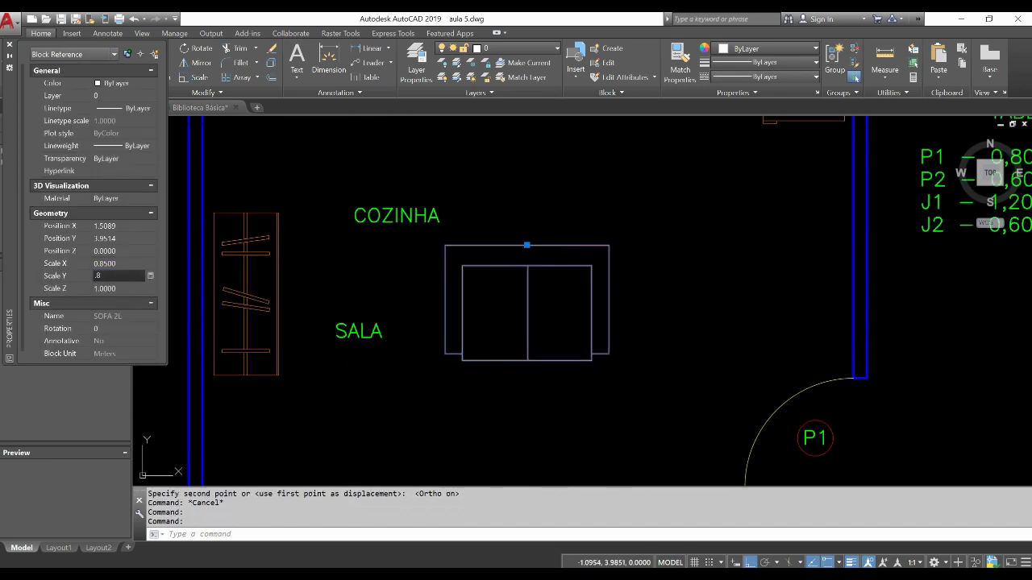
{"action": "scroll", "coordinate": [387, 347], "scroll_direction": "down", "scroll_amount": 6}
{"action": "key", "text": "Escape"}
{"action": "mouse_move", "coordinate": [392, 346]}
{"action": "middle_mouse_down"}
{"action": "mouse_move", "coordinate": [553, 415]}
{"action": "mouse_move", "coordinate": [564, 480]}
{"action": "middle_mouse_up"}
{"action": "scroll", "coordinate": [564, 395], "scroll_direction": "up", "scroll_amount": 2}
{"action": "scroll", "coordinate": [576, 390], "scroll_direction": "down", "scroll_amount": 3}
Bring the library's TV drawing into view and select it, abandoning an attempted copy.
{"action": "scroll", "coordinate": [546, 300], "scroll_direction": "up", "scroll_amount": 2}
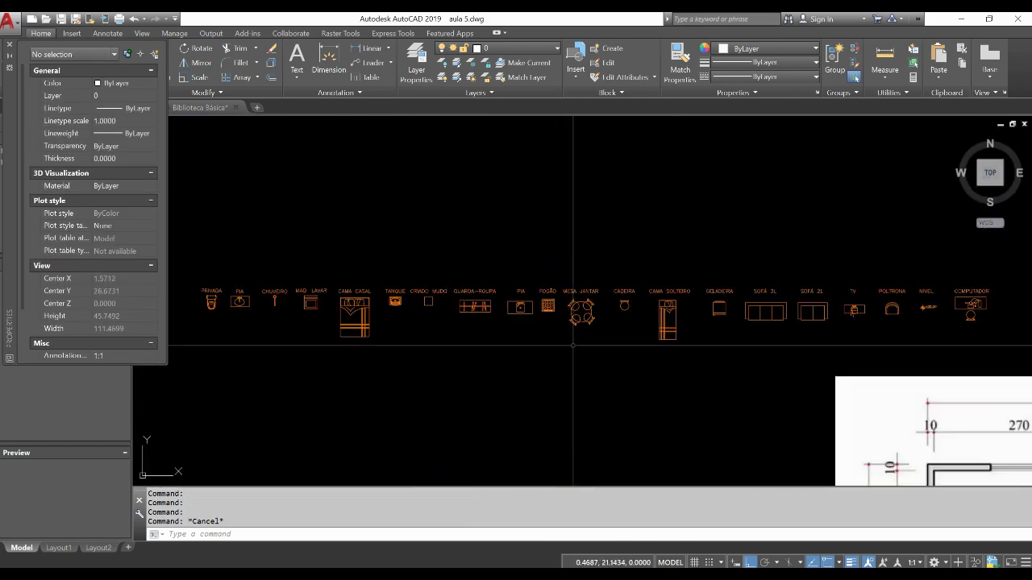
{"action": "scroll", "coordinate": [530, 300], "scroll_direction": "up", "scroll_amount": 2}
{"action": "middle_click_drag", "start_coordinate": [609, 341], "coordinate": [362, 354]}
{"action": "scroll", "coordinate": [818, 339], "scroll_direction": "up", "scroll_amount": 4}
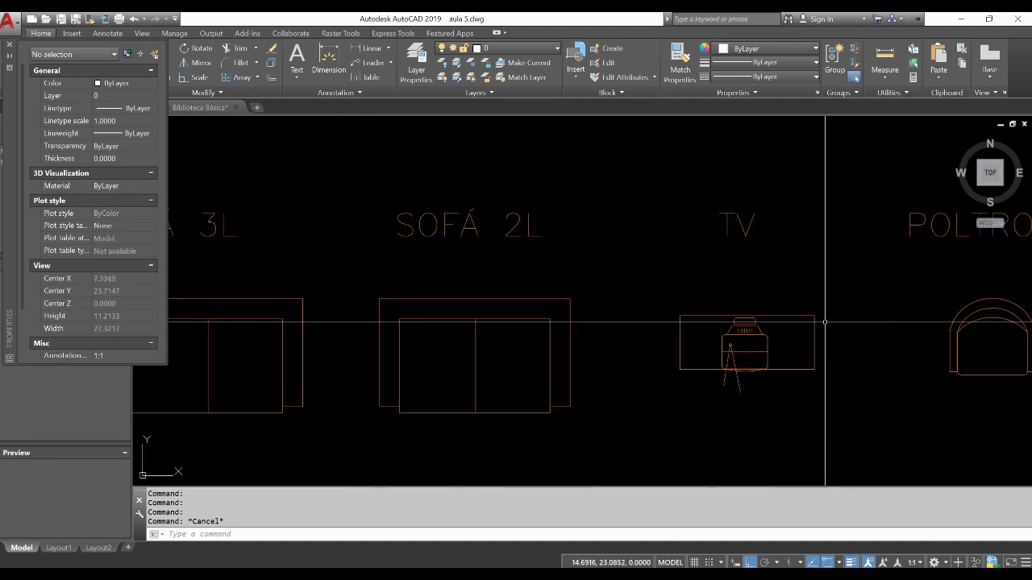
{"action": "scroll", "coordinate": [814, 327], "scroll_direction": "up", "scroll_amount": 1}
{"action": "left_click", "coordinate": [749, 312]}
{"action": "key", "text": "Escape"}
{"action": "scroll", "coordinate": [691, 306], "scroll_direction": "down", "scroll_amount": 2}
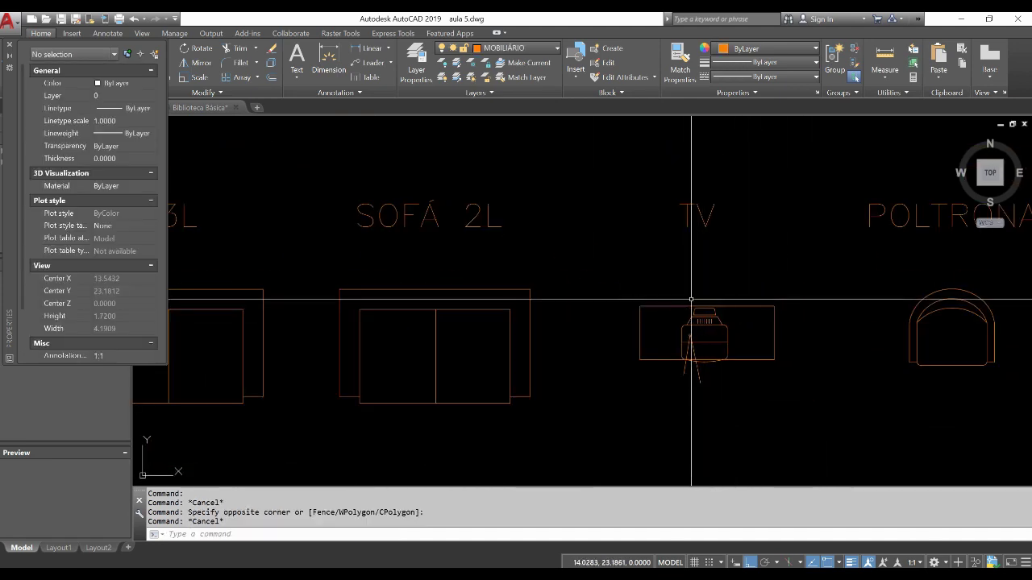
{"action": "key", "text": "Escape"}
{"action": "left_click", "coordinate": [614, 286]}
{"action": "left_click", "coordinate": [799, 368]}
{"action": "type", "text": "co"}
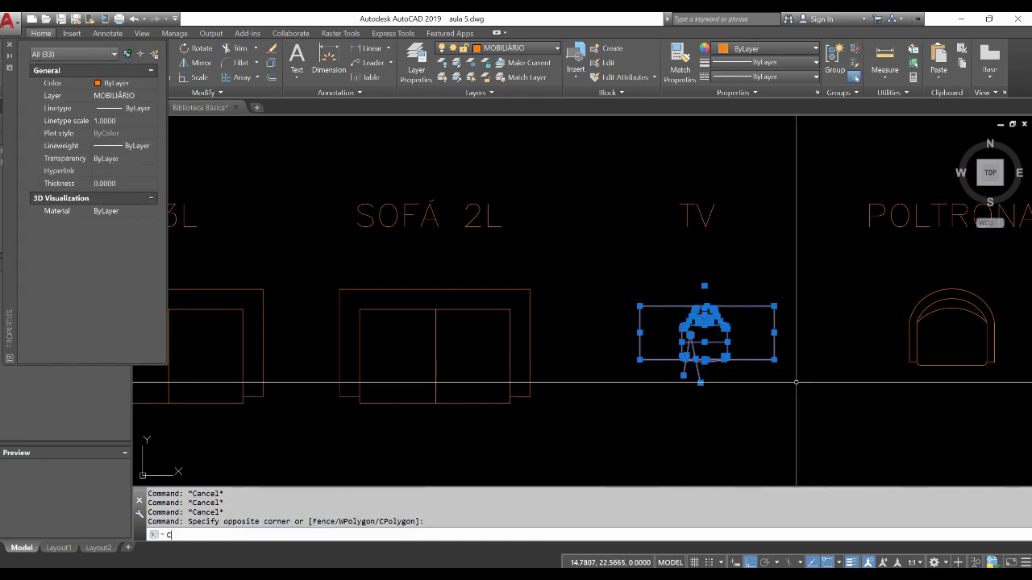
{"action": "key", "text": "Return"}
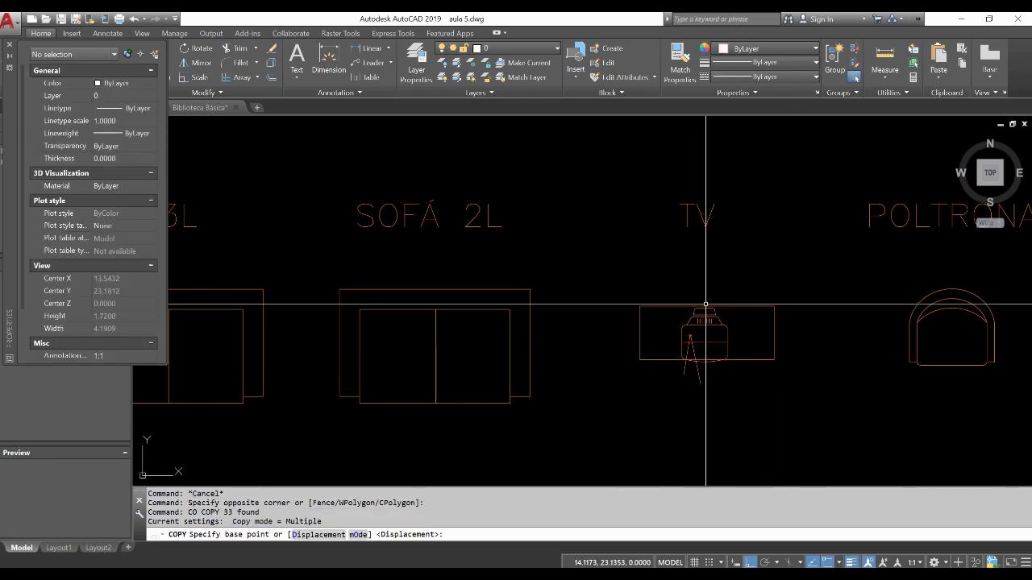
{"action": "key", "text": "Escape"}
{"action": "key", "text": "Escape"}
Define the TV block from the TV drawing's 33 objects, based at its top edge.
{"action": "type", "text": "b"}
{"action": "key", "text": "Return"}
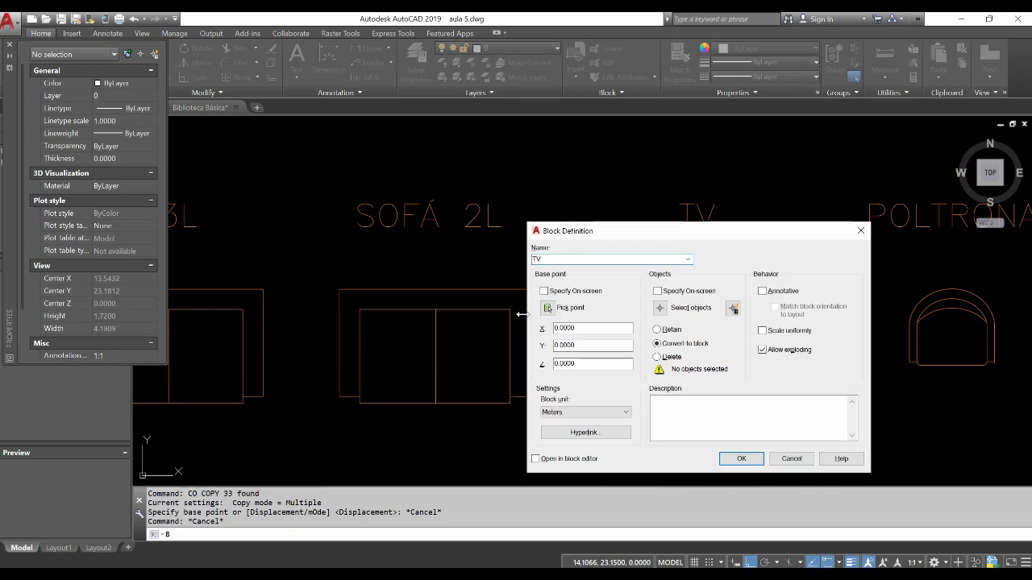
{"action": "left_click", "coordinate": [549, 308]}
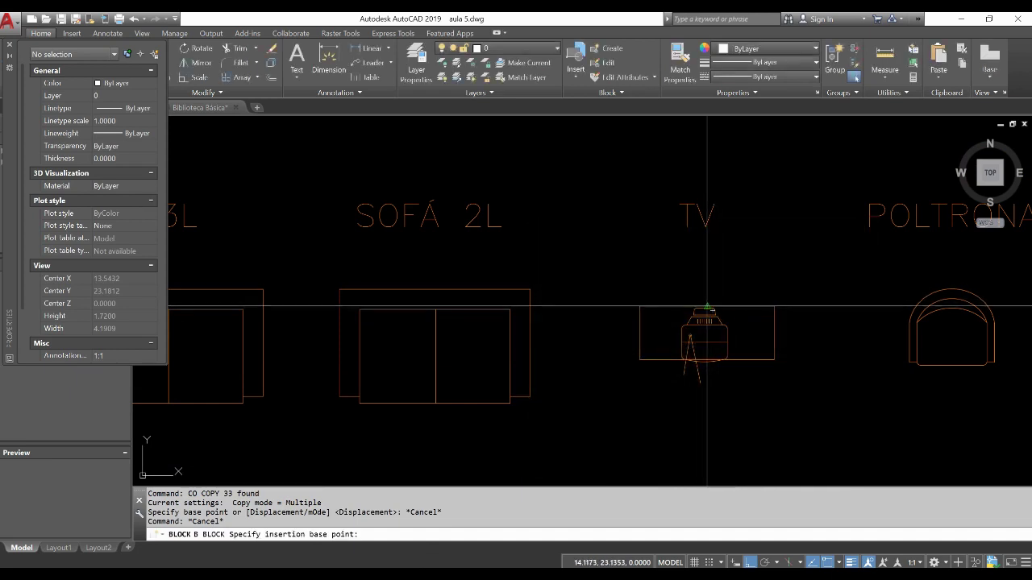
{"action": "left_click", "coordinate": [707, 309]}
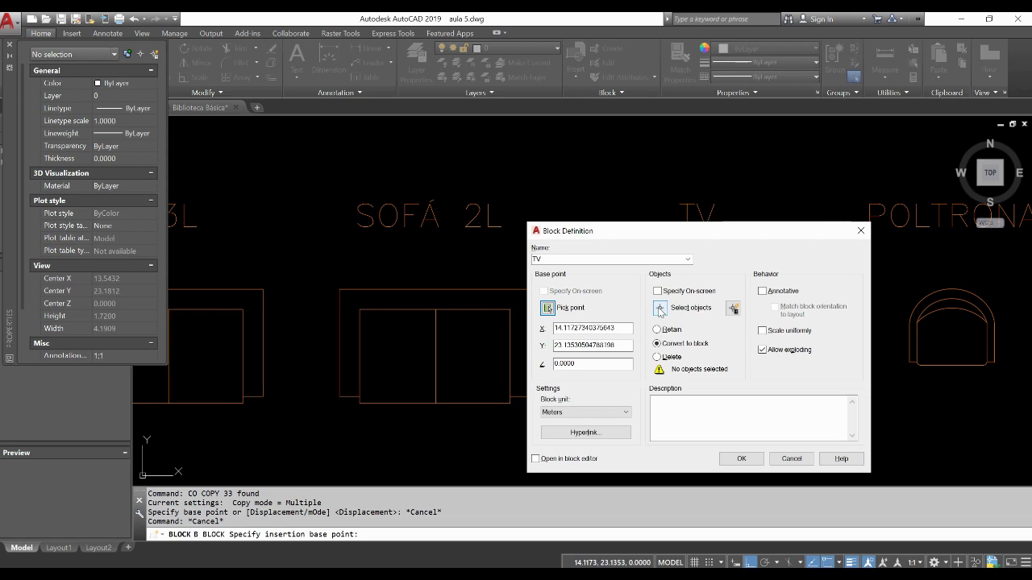
{"action": "left_click", "coordinate": [660, 309]}
{"action": "left_click", "coordinate": [611, 277]}
{"action": "left_click", "coordinate": [837, 384]}
{"action": "key", "text": "Return"}
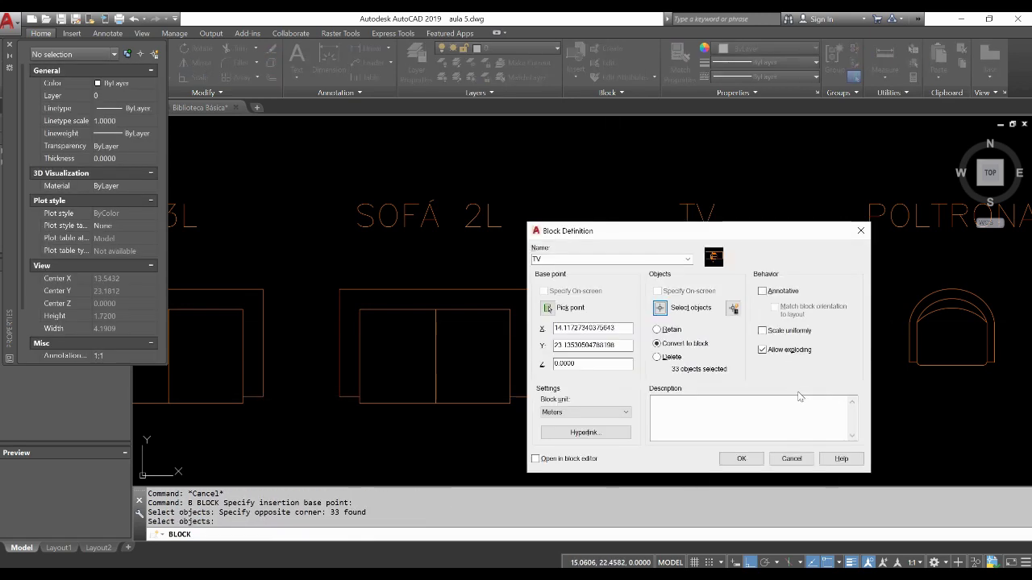
{"action": "left_click", "coordinate": [741, 458]}
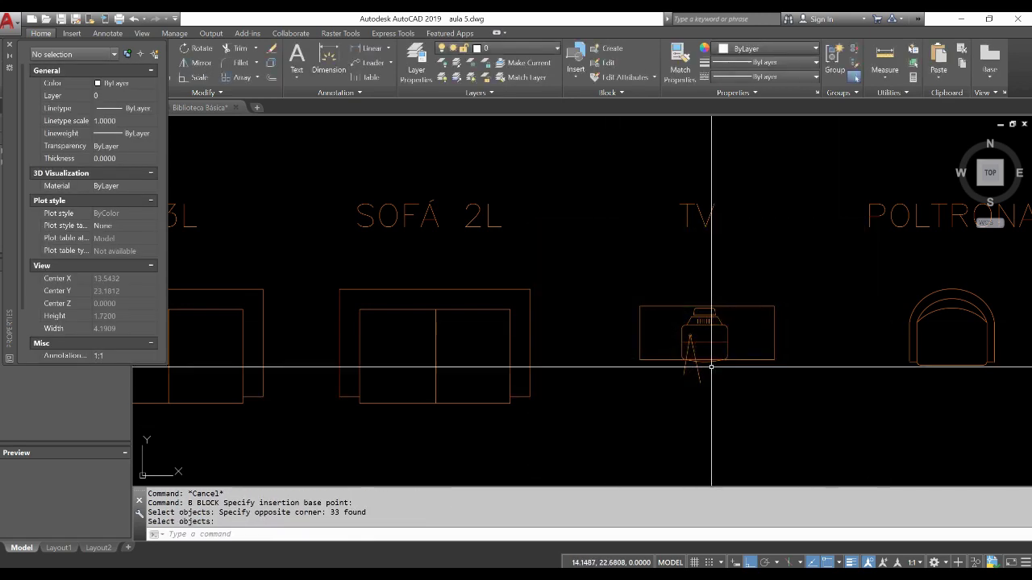
{"action": "left_click", "coordinate": [588, 535]}
{"action": "type", "text": "CO"}
Copy the TV block into the SALA next to the bottom wall.
{"action": "key", "text": "Return"}
{"action": "left_click", "coordinate": [706, 319]}
{"action": "scroll", "coordinate": [672, 278], "scroll_direction": "down", "scroll_amount": 5}
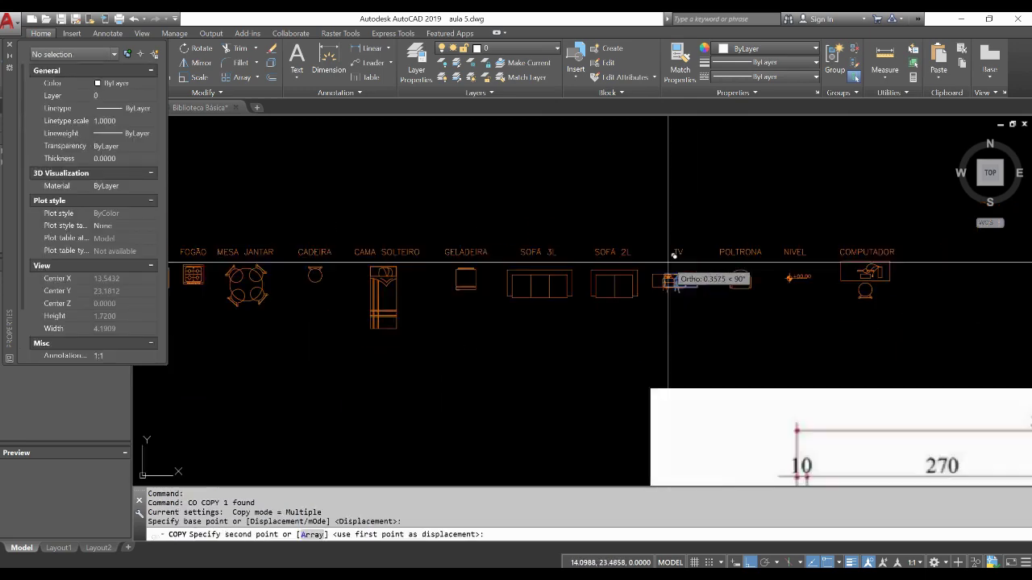
{"action": "mouse_move", "coordinate": [670, 287]}
{"action": "middle_mouse_down"}
{"action": "mouse_move", "coordinate": [616, 394]}
{"action": "mouse_move", "coordinate": [666, 376]}
{"action": "middle_mouse_up"}
{"action": "scroll", "coordinate": [665, 375], "scroll_direction": "up", "scroll_amount": 3}
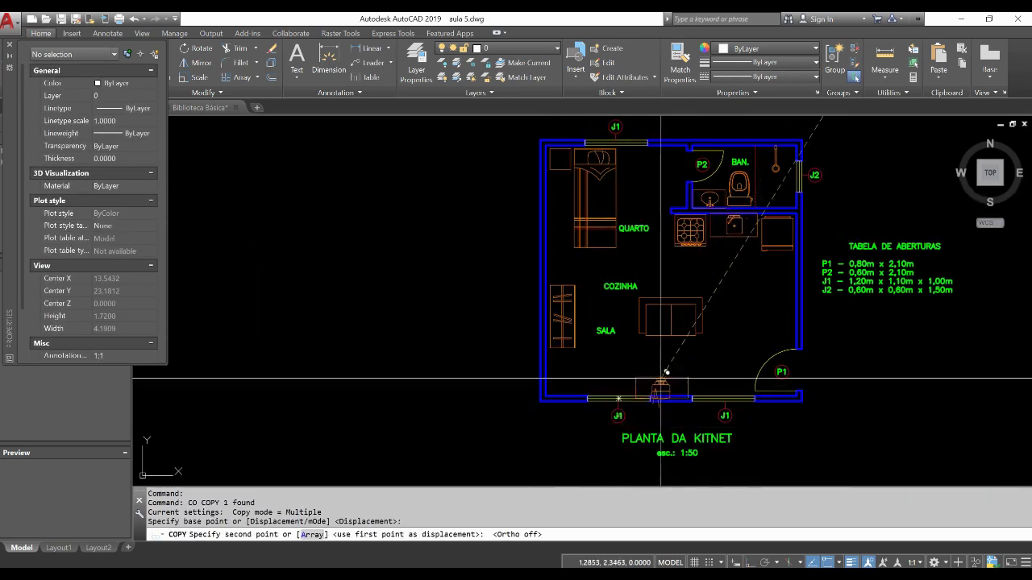
{"action": "scroll", "coordinate": [666, 370], "scroll_direction": "up", "scroll_amount": 3}
{"action": "left_click", "coordinate": [671, 358]}
{"action": "key", "text": "Escape"}
Rotate the placed TV copy 180° about its own position to face the sofa.
{"action": "left_click", "coordinate": [647, 361]}
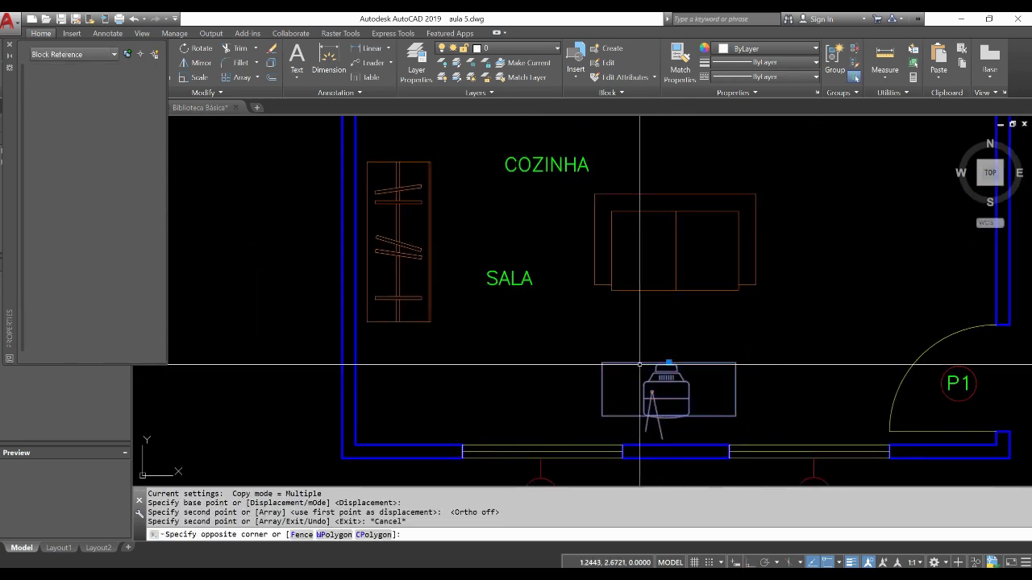
{"action": "left_click", "coordinate": [640, 365]}
{"action": "key", "text": "Return"}
{"action": "key", "text": "Escape"}
{"action": "key", "text": "Escape"}
{"action": "left_click", "coordinate": [656, 362]}
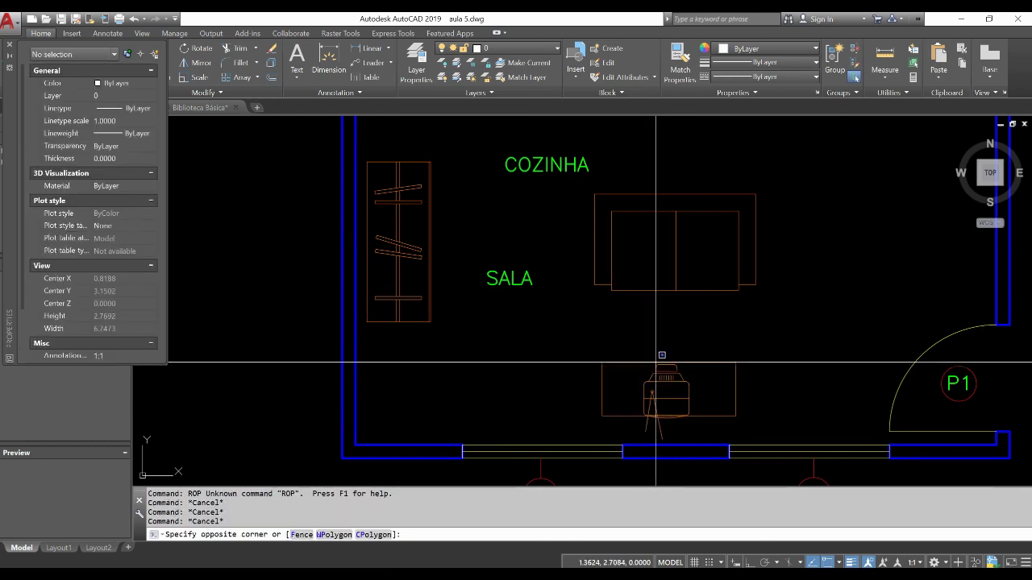
{"action": "left_click", "coordinate": [687, 362]}
{"action": "type", "text": "O"}
{"action": "key", "text": "Return"}
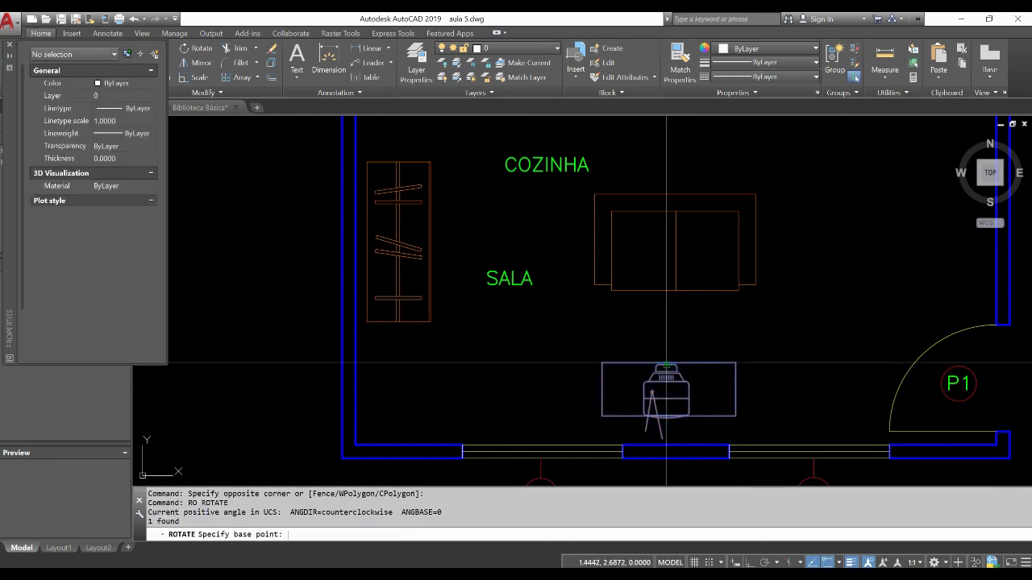
{"action": "left_click", "coordinate": [674, 365]}
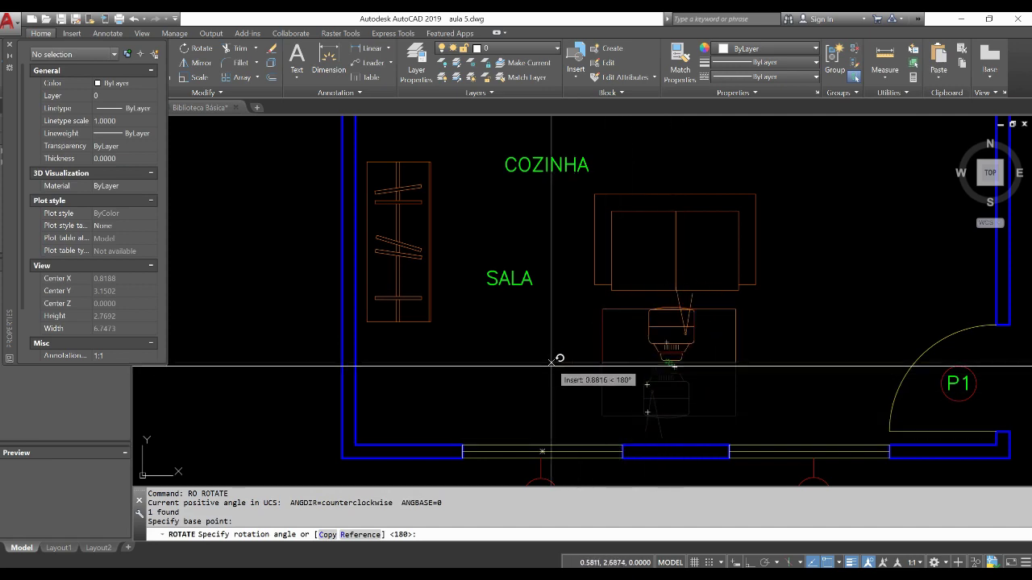
{"action": "key", "text": "F8"}
{"action": "key", "text": "F8"}
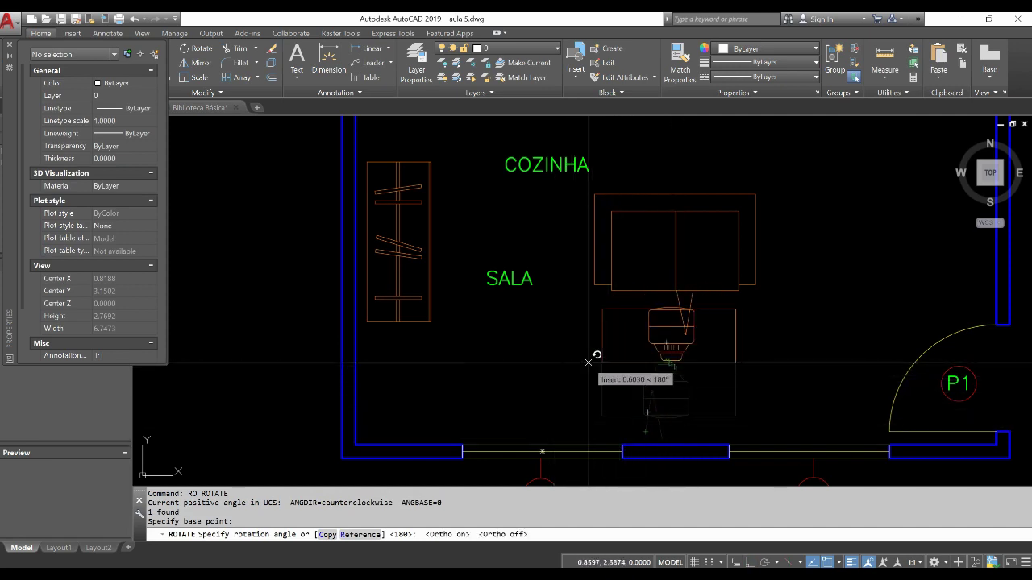
{"action": "type", "text": "180"}
{"action": "key", "text": "Return"}
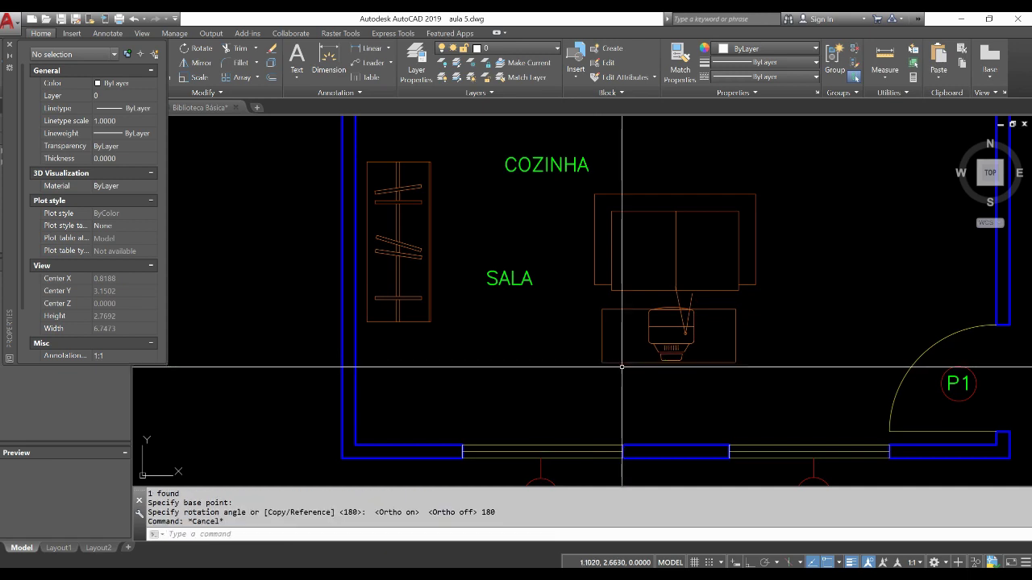
Start a MOVE and select the rotated TV.
{"action": "type", "text": "m"}
{"action": "key", "text": "Return"}
{"action": "left_click", "coordinate": [673, 379]}
{"action": "left_click", "coordinate": [610, 347]}
{"action": "key", "text": "Return"}
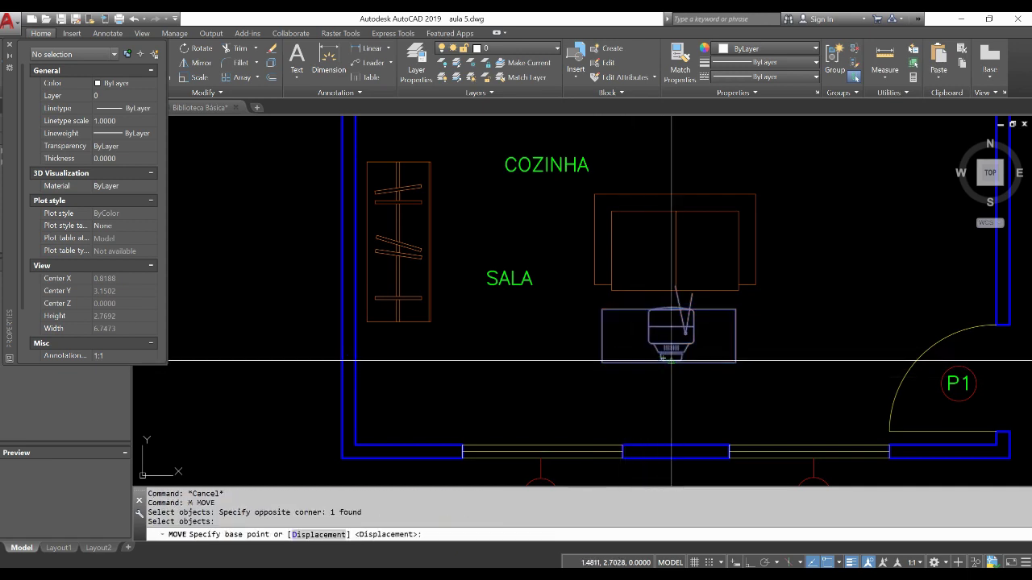
Pick a move base point on the TV, reselect it and lock movement with Ortho.
{"action": "scroll", "coordinate": [670, 360], "scroll_direction": "up", "scroll_amount": 2}
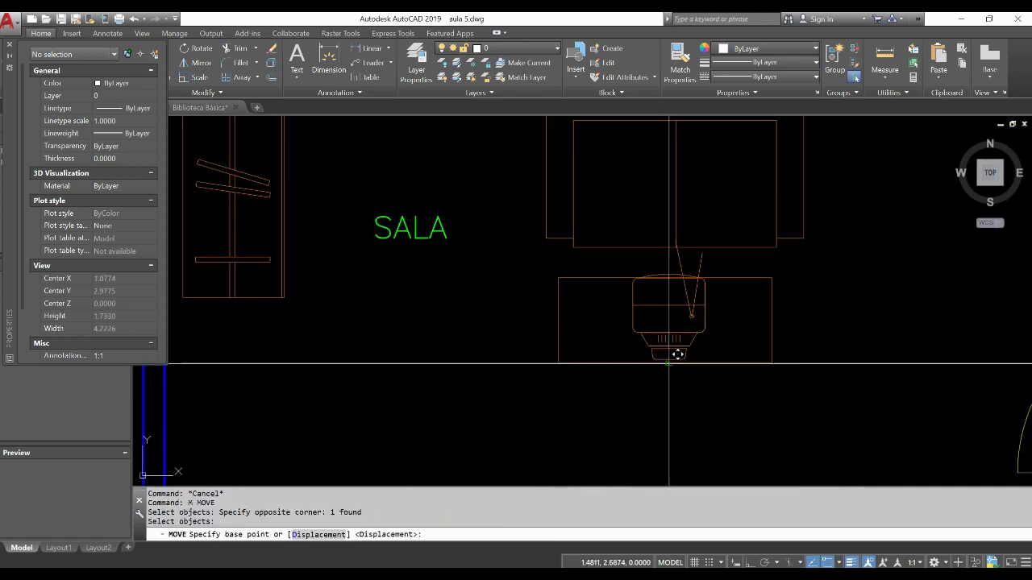
{"action": "left_click", "coordinate": [677, 355]}
{"action": "scroll", "coordinate": [671, 361], "scroll_direction": "down", "scroll_amount": 2}
{"action": "key", "text": "Escape"}
{"action": "key", "text": "Return"}
{"action": "left_click", "coordinate": [726, 400]}
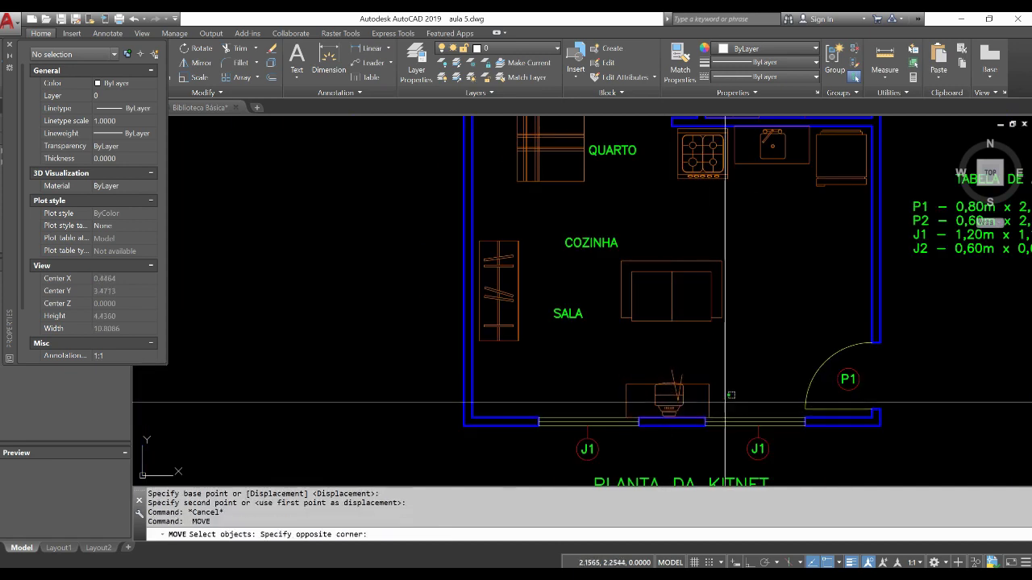
{"action": "left_click", "coordinate": [669, 379]}
{"action": "key", "text": "Return"}
{"action": "left_click", "coordinate": [790, 373]}
{"action": "key", "text": "F8"}
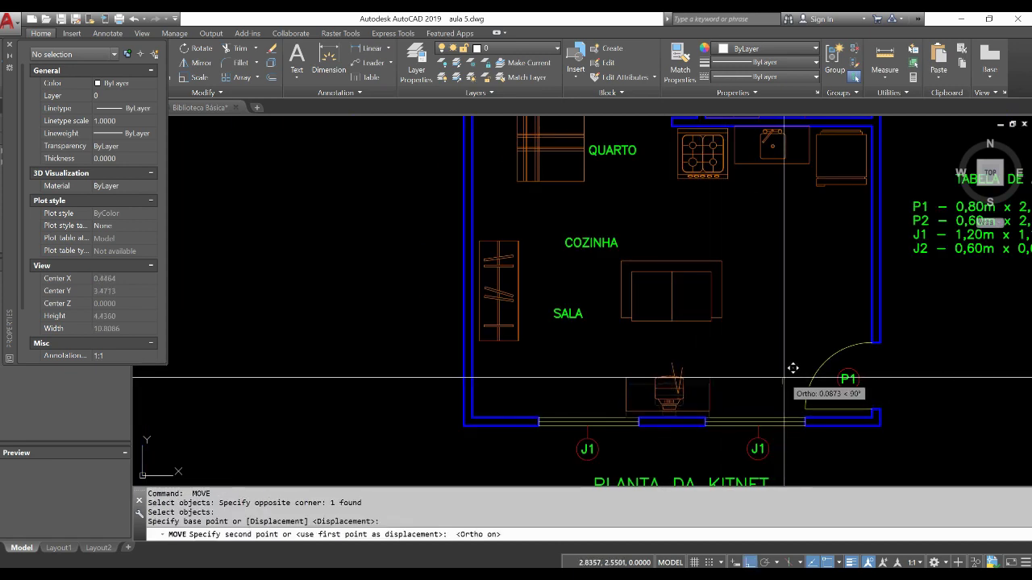
{"action": "key", "text": "Escape"}
Reselect the TV block and choose a new base point for the move.
{"action": "left_click", "coordinate": [714, 413]}
{"action": "left_click", "coordinate": [620, 358]}
{"action": "scroll", "coordinate": [665, 420], "scroll_direction": "up", "scroll_amount": 3}
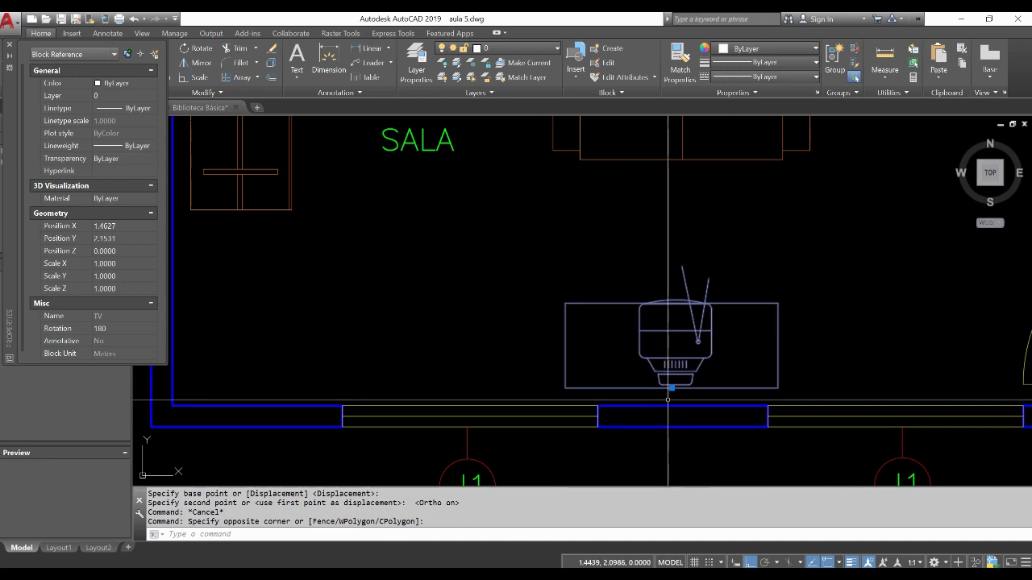
{"action": "key", "text": "Return"}
{"action": "key", "text": "Escape"}
{"action": "key", "text": "Escape"}
{"action": "key", "text": "Return"}
{"action": "left_click", "coordinate": [671, 379]}
{"action": "left_click", "coordinate": [809, 338]}
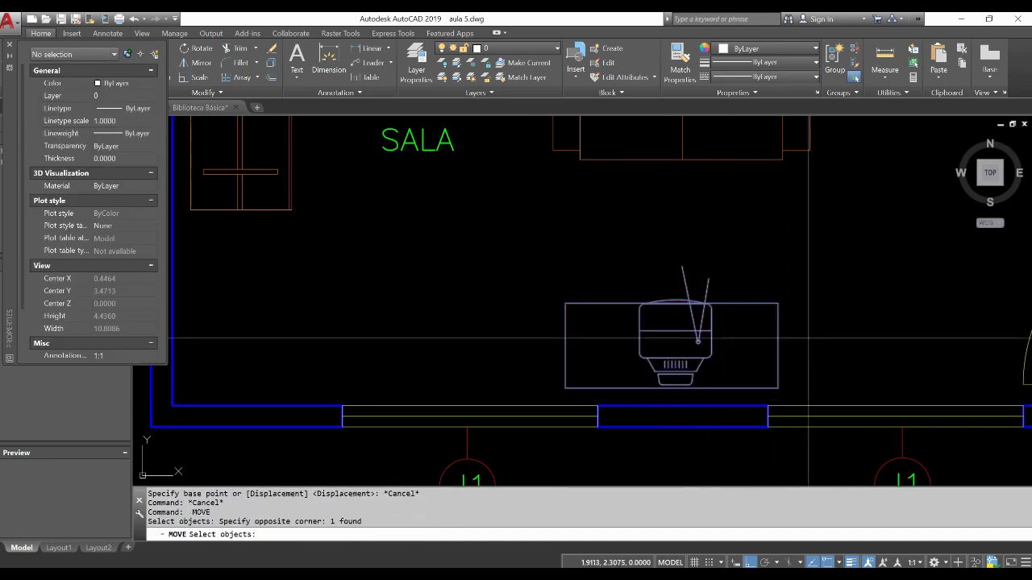
{"action": "key", "text": "Return"}
{"action": "left_click", "coordinate": [850, 331]}
{"action": "key", "text": "Escape"}
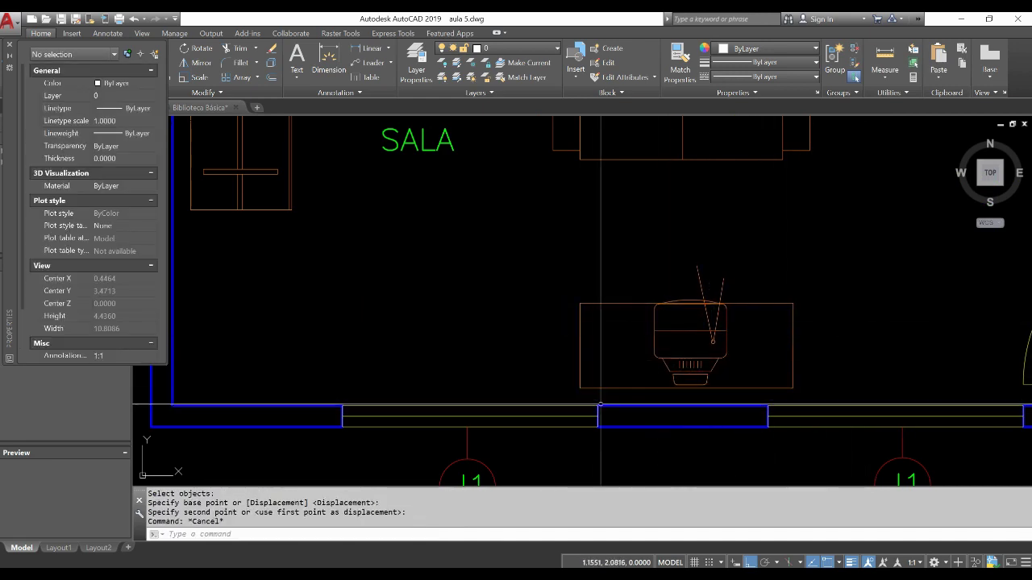
Shift the TV against the SALA's bottom wall and recentre the kitnet plan.
{"action": "scroll", "coordinate": [592, 416], "scroll_direction": "up", "scroll_amount": 5}
{"action": "scroll", "coordinate": [645, 397], "scroll_direction": "down", "scroll_amount": 5}
{"action": "scroll", "coordinate": [645, 397], "scroll_direction": "down", "scroll_amount": 5}
{"action": "scroll", "coordinate": [645, 387], "scroll_direction": "up", "scroll_amount": 5}
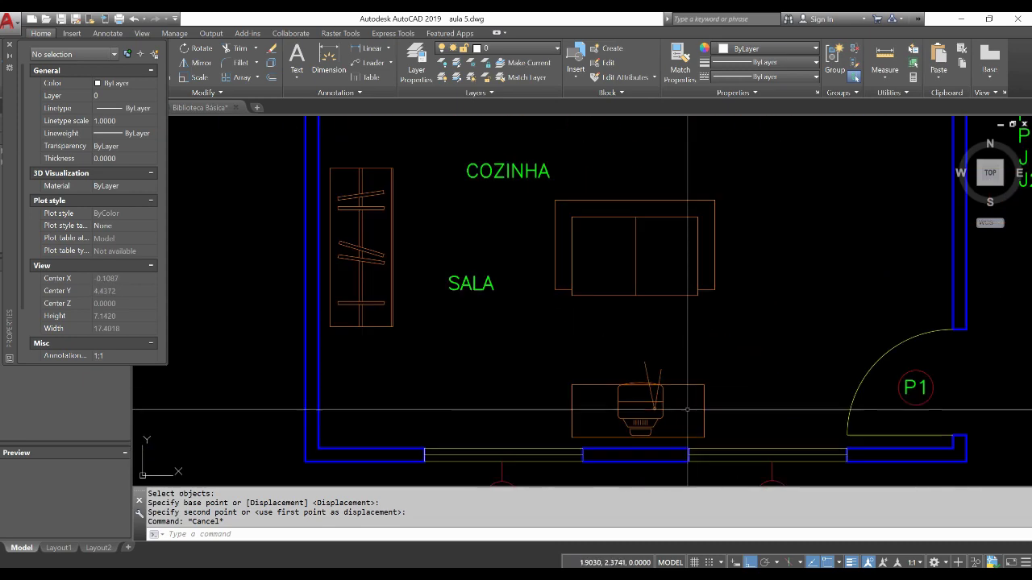
{"action": "key", "text": "Return"}
{"action": "left_click_drag", "start_coordinate": [677, 379], "coordinate": [613, 403]}
{"action": "key", "text": "Return"}
{"action": "left_click", "coordinate": [766, 357]}
{"action": "key", "text": "Escape"}
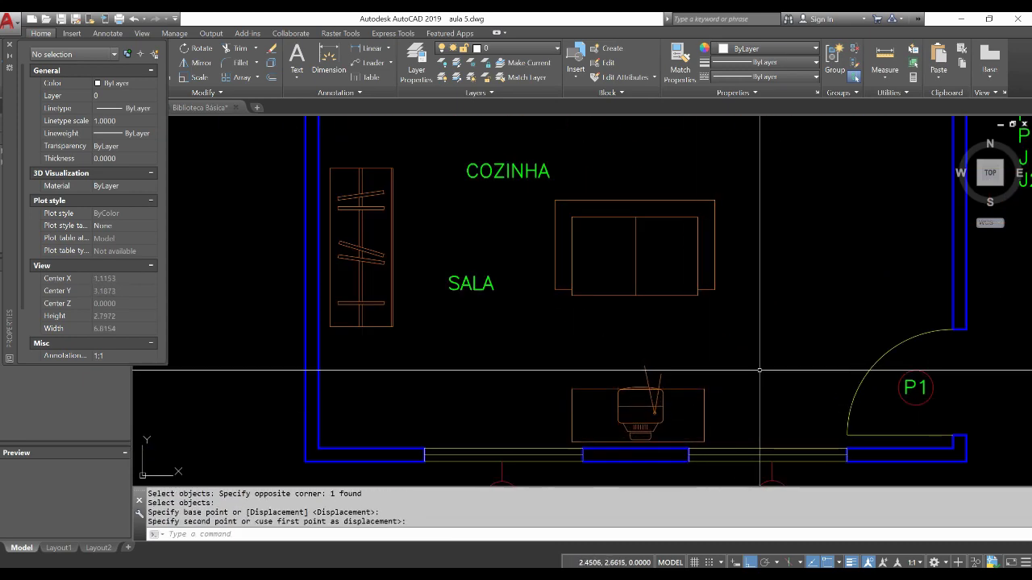
{"action": "scroll", "coordinate": [766, 362], "scroll_direction": "down", "scroll_amount": 5}
{"action": "mouse_move", "coordinate": [726, 352]}
{"action": "middle_mouse_down"}
{"action": "mouse_move", "coordinate": [732, 360]}
{"action": "mouse_move", "coordinate": [692, 356]}
{"action": "middle_mouse_up"}
{"action": "scroll", "coordinate": [742, 330], "scroll_direction": "up", "scroll_amount": 3}
Pan and zoom to the library row near GUARDA-ROUPA, PIA, FOGÃO and MESA JANTAR.
{"action": "scroll", "coordinate": [691, 356], "scroll_direction": "down", "scroll_amount": 4}
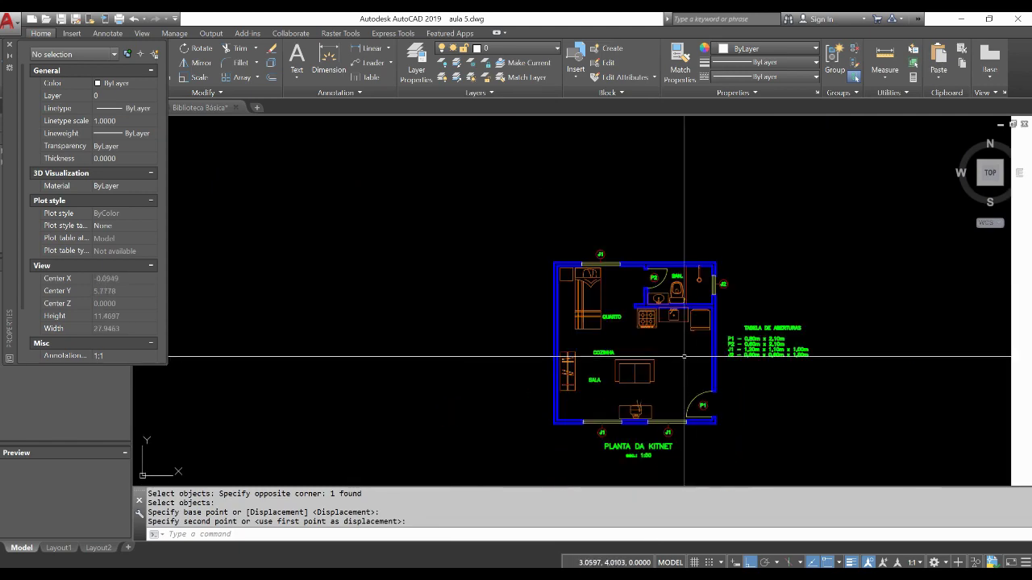
{"action": "middle_click_drag", "start_coordinate": [636, 290], "coordinate": [638, 391]}
{"action": "scroll", "coordinate": [628, 379], "scroll_direction": "up", "scroll_amount": 8}
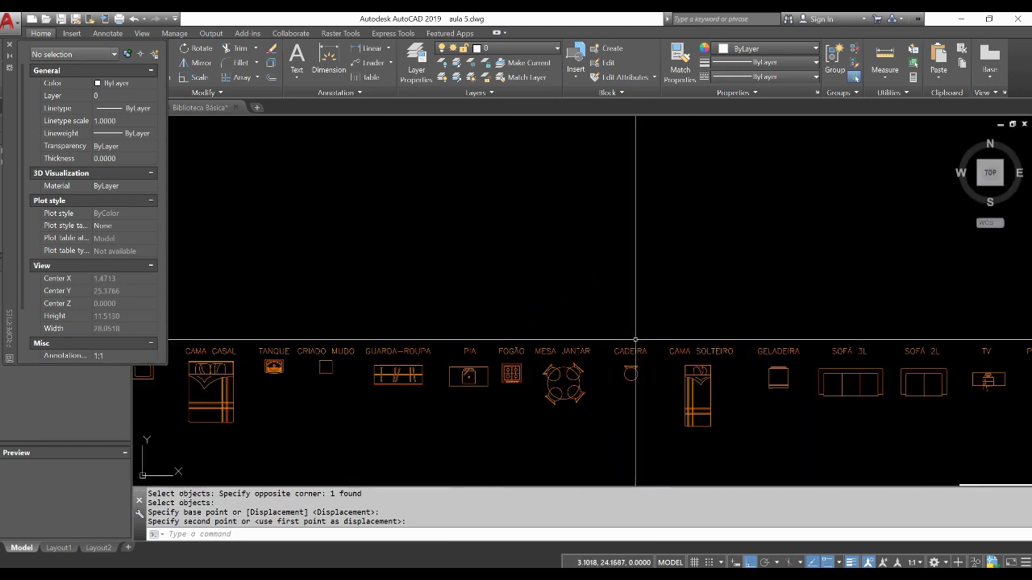
{"action": "scroll", "coordinate": [625, 359], "scroll_direction": "up", "scroll_amount": 2}
{"action": "mouse_move", "coordinate": [682, 320]}
{"action": "middle_mouse_down"}
{"action": "mouse_move", "coordinate": [666, 340]}
{"action": "mouse_move", "coordinate": [657, 309]}
{"action": "middle_mouse_up"}
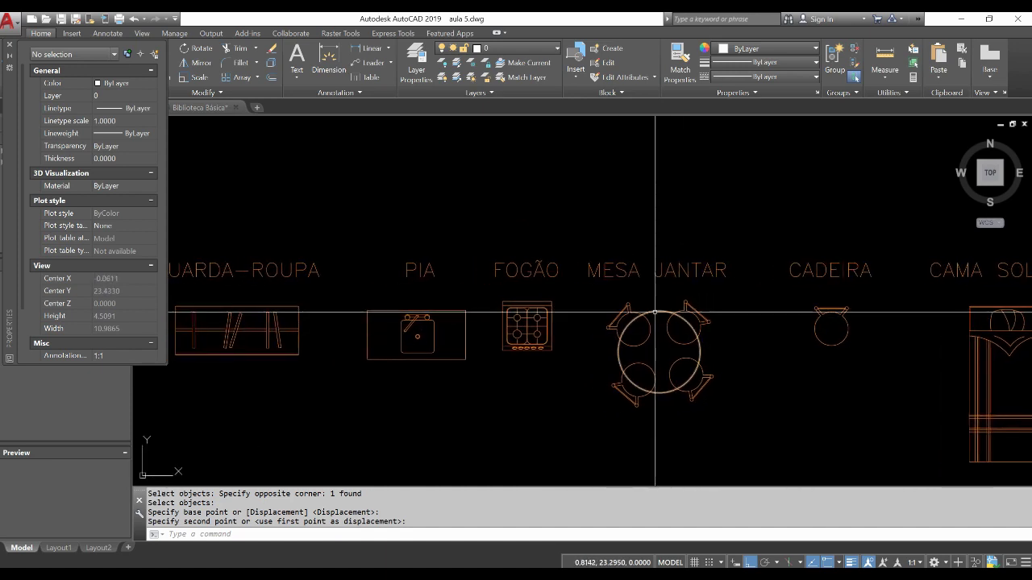
Select the dining table's circle, abandoning an accidental CIRCLE command.
{"action": "left_click", "coordinate": [663, 313]}
{"action": "left_click", "coordinate": [657, 316]}
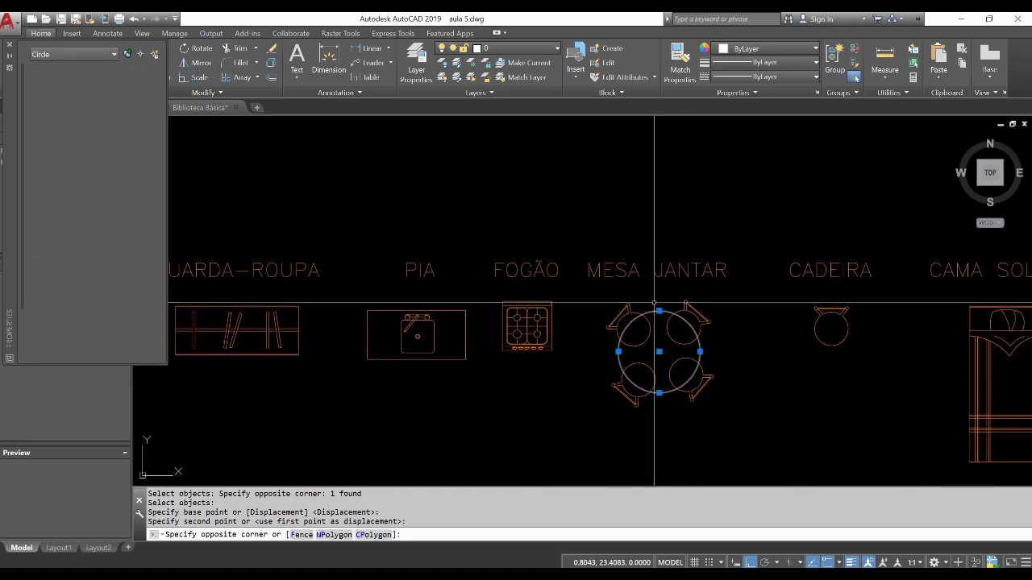
{"action": "left_click", "coordinate": [657, 315]}
{"action": "type", "text": "c"}
{"action": "key", "text": "Return"}
{"action": "key", "text": "Escape"}
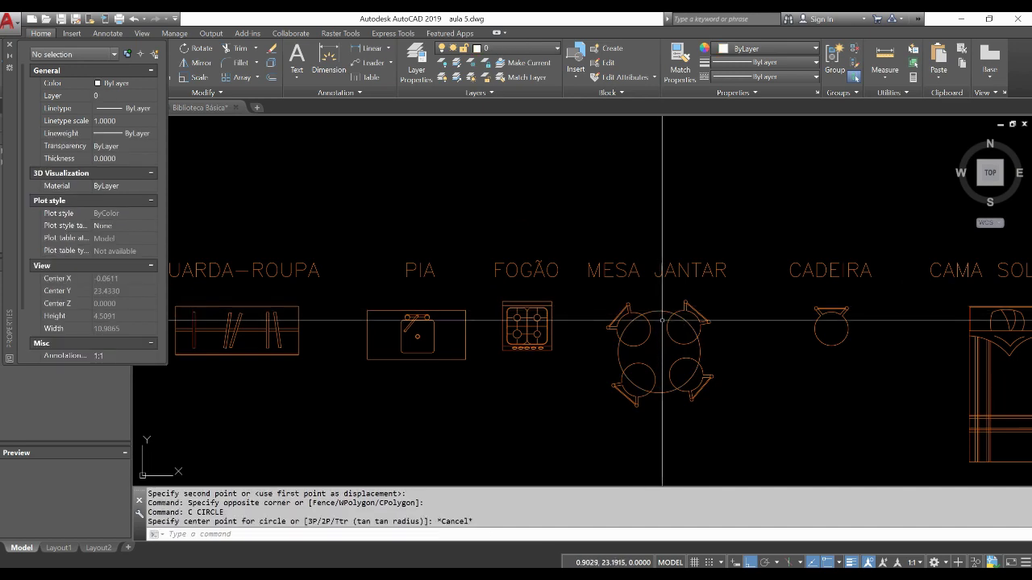
{"action": "key", "text": "Escape"}
Copy the dining table circle to a spot just below the table.
{"action": "type", "text": "o"}
{"action": "key", "text": "Return"}
{"action": "left_click_drag", "start_coordinate": [662, 314], "coordinate": [701, 379]}
{"action": "key", "text": "Return"}
{"action": "left_click", "coordinate": [659, 355]}
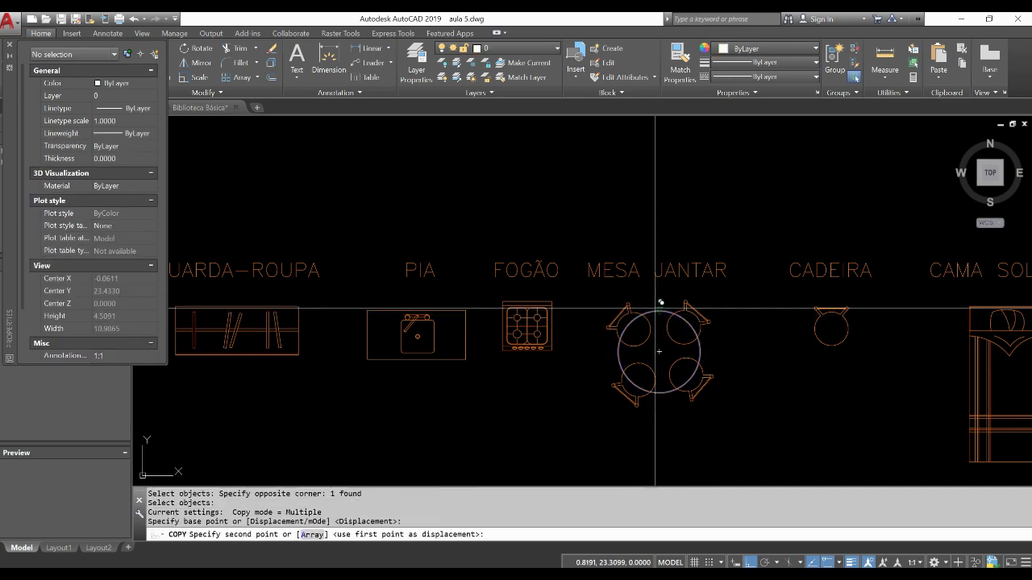
{"action": "mouse_move", "coordinate": [666, 456]}
{"action": "middle_mouse_down"}
{"action": "mouse_move", "coordinate": [666, 319]}
{"action": "mouse_move", "coordinate": [678, 358]}
{"action": "middle_mouse_up"}
{"action": "left_click", "coordinate": [671, 362]}
{"action": "key", "text": "Escape"}
{"action": "key", "text": "Escape"}
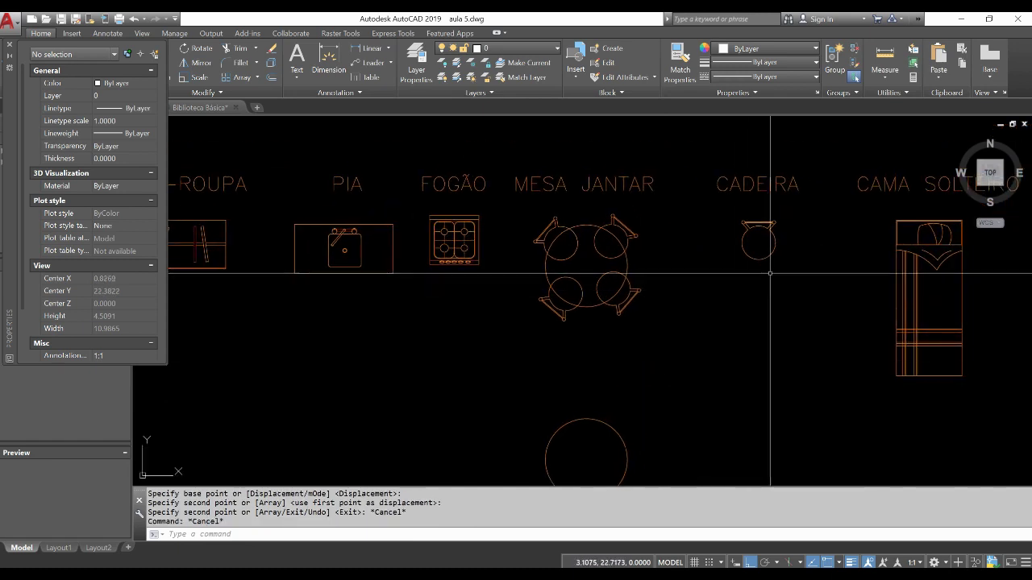
Copy a CADEIRA chair to a new position with Ortho turned off.
{"action": "left_click", "coordinate": [773, 280]}
{"action": "left_click", "coordinate": [737, 219]}
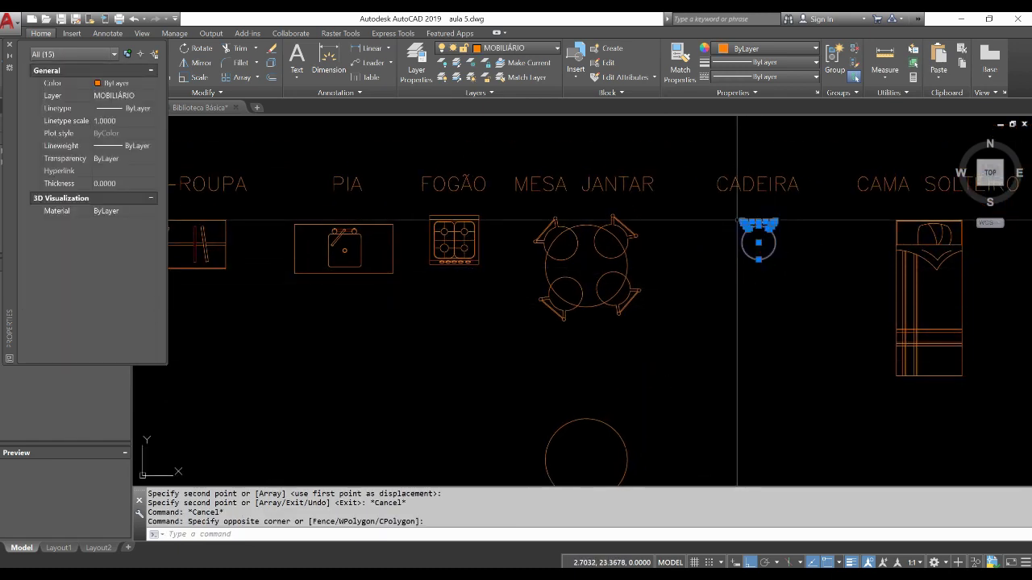
{"action": "key", "text": "Escape"}
{"action": "key", "text": "Escape"}
{"action": "middle_click_drag", "start_coordinate": [661, 261], "coordinate": [772, 269]}
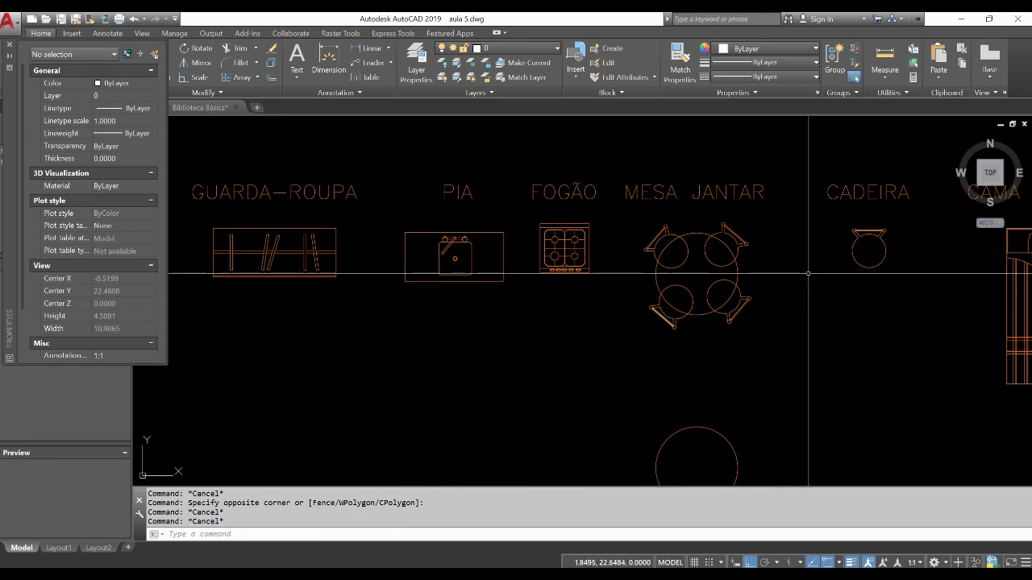
{"action": "left_click", "coordinate": [900, 276]}
{"action": "left_click", "coordinate": [838, 224]}
{"action": "type", "text": "co"}
{"action": "key", "text": "Return"}
{"action": "left_click", "coordinate": [868, 251]}
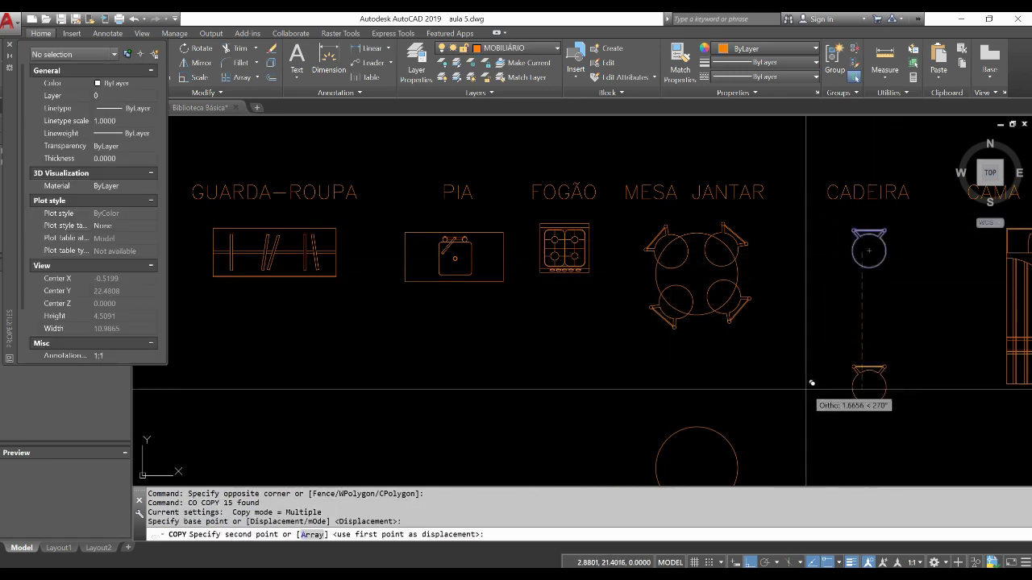
{"action": "middle_click_drag", "start_coordinate": [806, 390], "coordinate": [802, 326]}
{"action": "key", "text": "F8"}
{"action": "left_click", "coordinate": [593, 368]}
{"action": "key", "text": "Escape"}
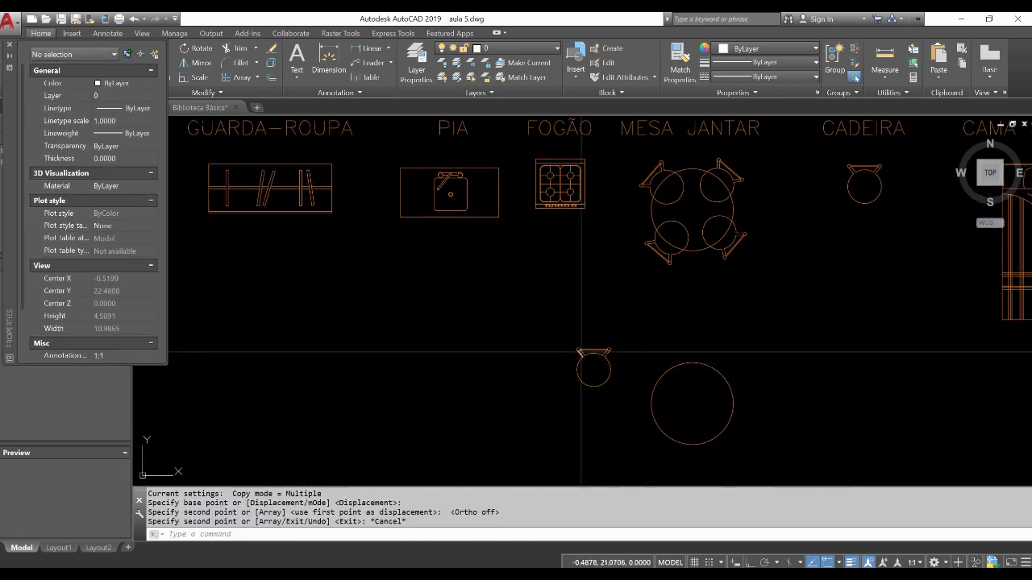
Delete the stray chair copy.
{"action": "left_click", "coordinate": [567, 340]}
{"action": "key", "text": "Escape"}
{"action": "key", "text": "Escape"}
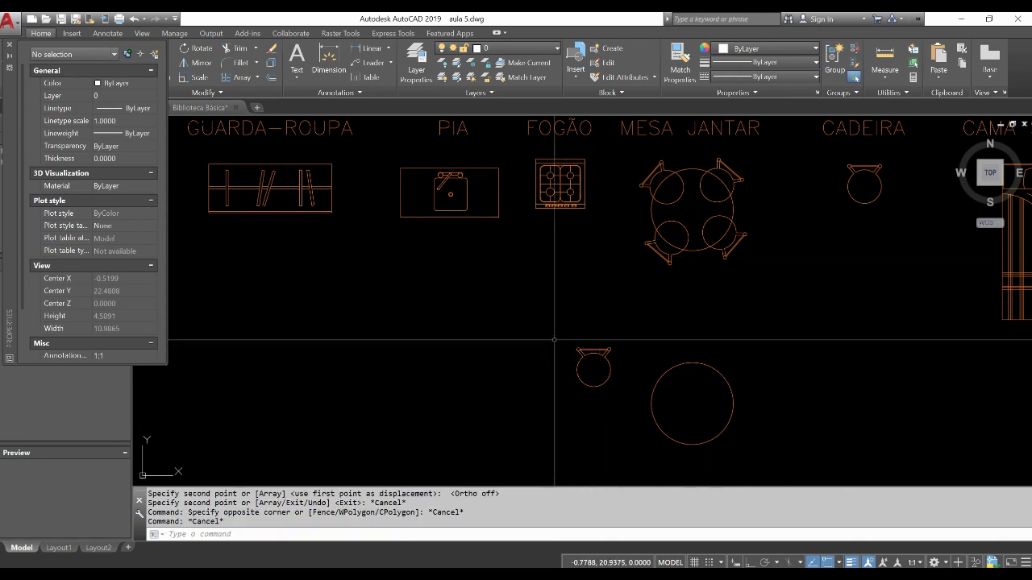
{"action": "left_click", "coordinate": [553, 340]}
{"action": "left_click", "coordinate": [617, 396]}
{"action": "key", "text": "Delete"}
Copy the table with its two left chairs from the table centre to below the library.
{"action": "middle_click_drag", "start_coordinate": [613, 161], "coordinate": [603, 310]}
{"action": "left_click", "coordinate": [604, 246]}
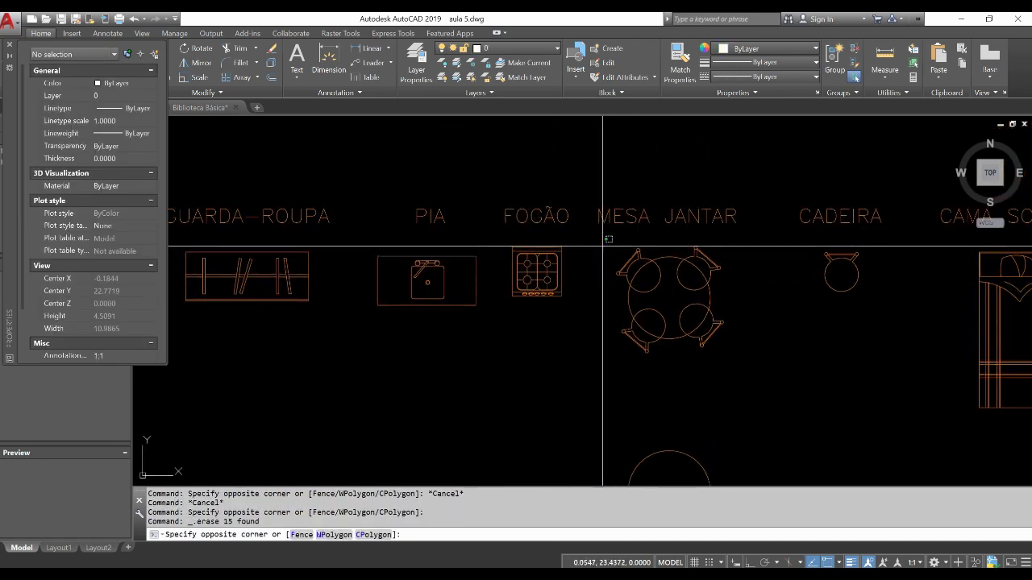
{"action": "left_click", "coordinate": [671, 357]}
{"action": "type", "text": "o"}
{"action": "key", "text": "Return"}
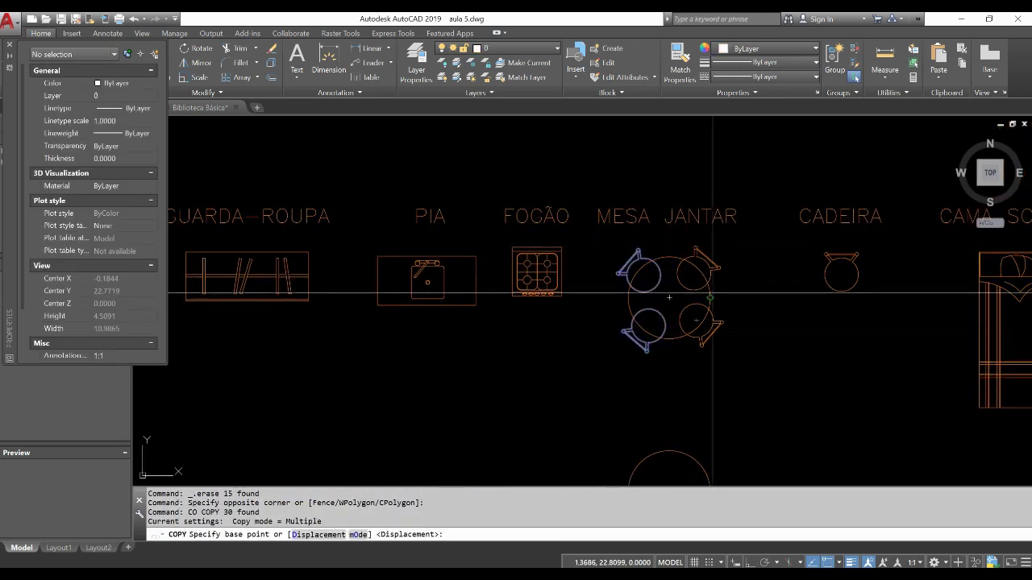
{"action": "left_click", "coordinate": [669, 298]}
{"action": "middle_click_drag", "start_coordinate": [677, 355], "coordinate": [677, 191]}
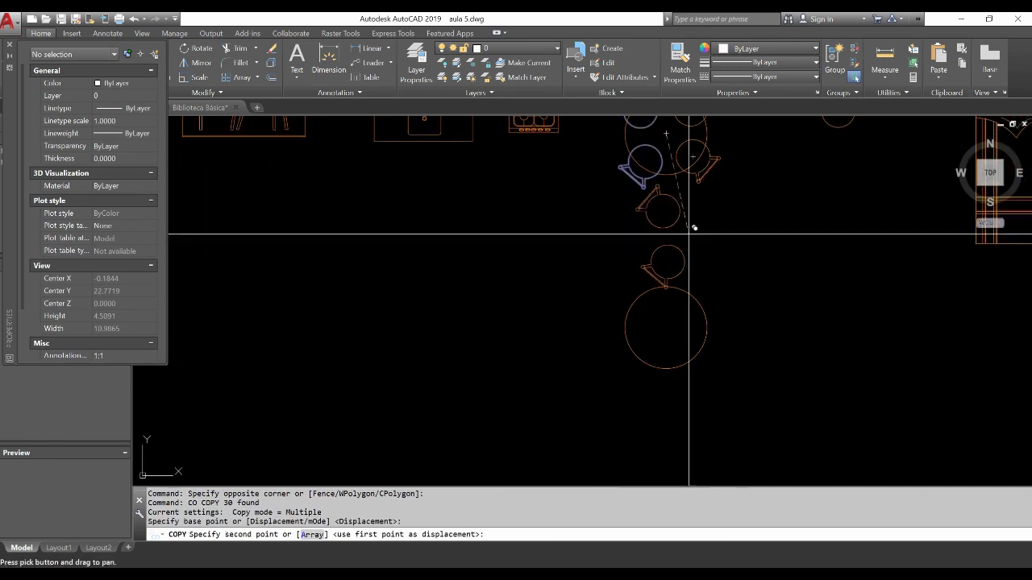
{"action": "left_click", "coordinate": [669, 324]}
{"action": "key", "text": "Escape"}
{"action": "scroll", "coordinate": [628, 345], "scroll_direction": "down", "scroll_amount": 5}
{"action": "scroll", "coordinate": [628, 345], "scroll_direction": "down", "scroll_amount": 3}
Centre the copied table and set the MESA 2 CAD block's base point at its centre.
{"action": "scroll", "coordinate": [629, 346], "scroll_direction": "down", "scroll_amount": 2}
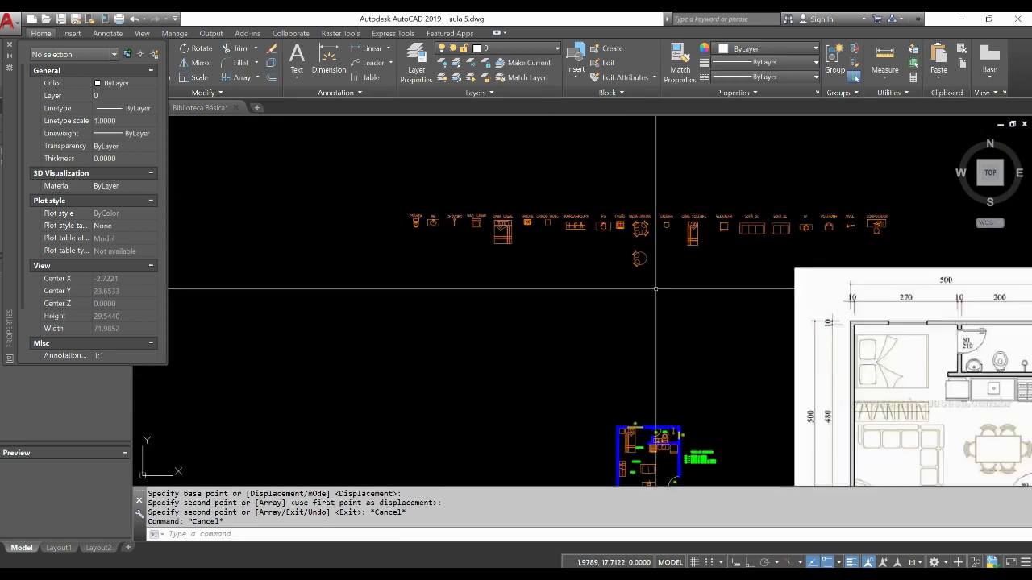
{"action": "scroll", "coordinate": [653, 358], "scroll_direction": "down", "scroll_amount": 2}
{"action": "scroll", "coordinate": [612, 419], "scroll_direction": "up", "scroll_amount": 8}
{"action": "scroll", "coordinate": [613, 419], "scroll_direction": "down", "scroll_amount": 2}
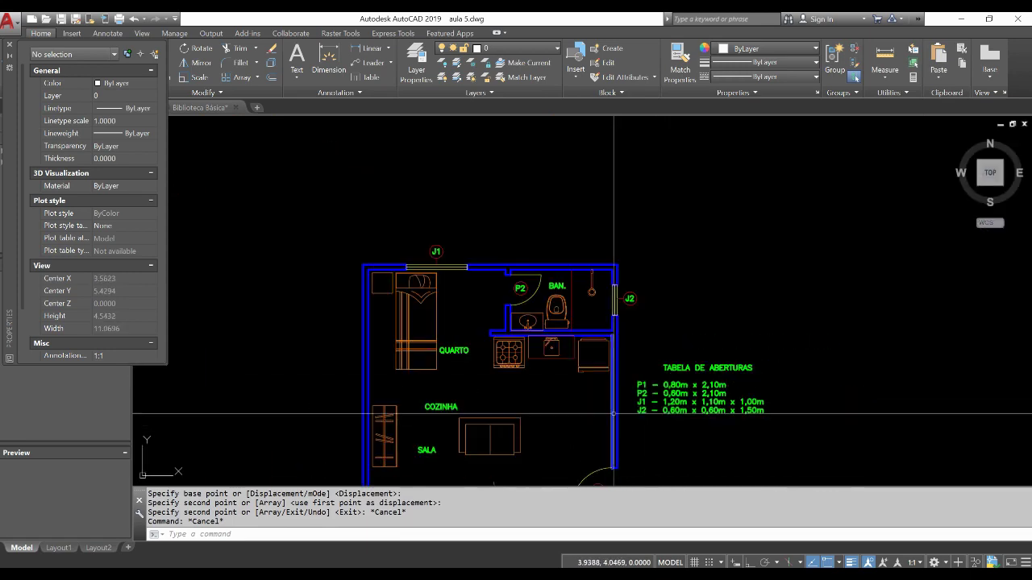
{"action": "scroll", "coordinate": [615, 410], "scroll_direction": "down", "scroll_amount": 3}
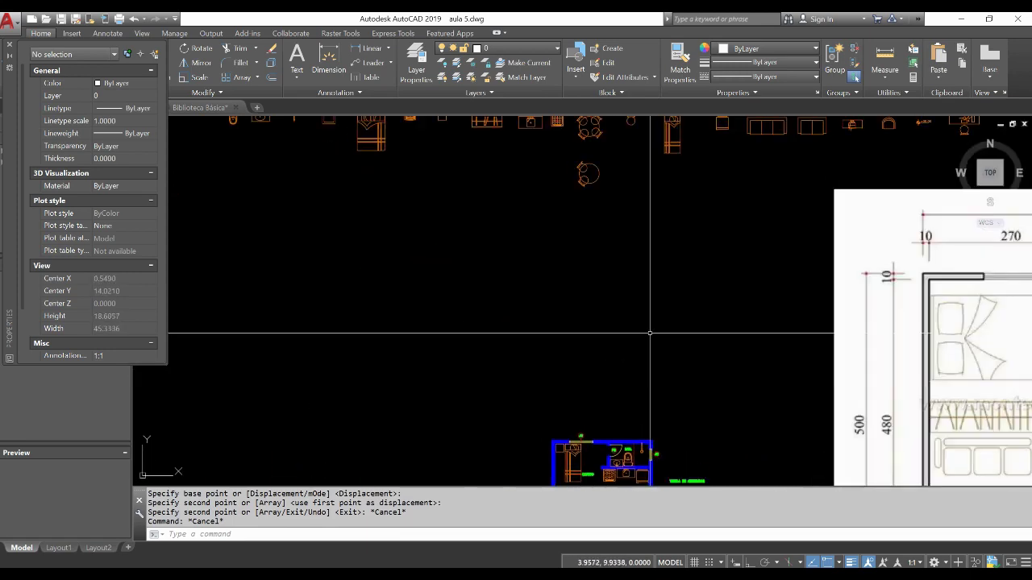
{"action": "scroll", "coordinate": [564, 242], "scroll_direction": "up", "scroll_amount": 4}
{"action": "mouse_move", "coordinate": [548, 210]}
{"action": "middle_mouse_down"}
{"action": "mouse_move", "coordinate": [590, 275]}
{"action": "mouse_move", "coordinate": [623, 289]}
{"action": "middle_mouse_up"}
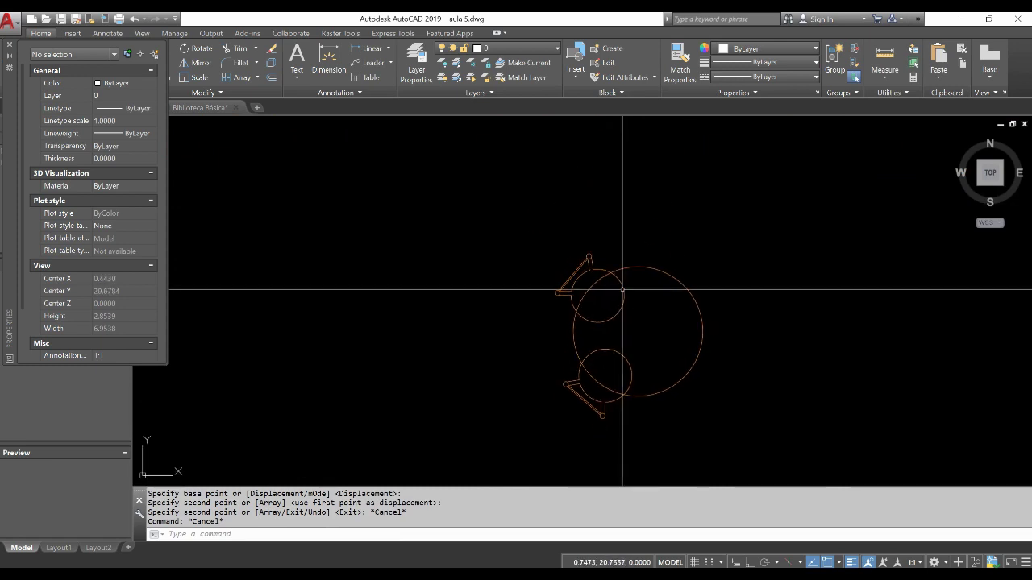
{"action": "type", "text": "B"}
{"action": "key", "text": "Return"}
{"action": "type", "text": "MESA 2 CAD"}
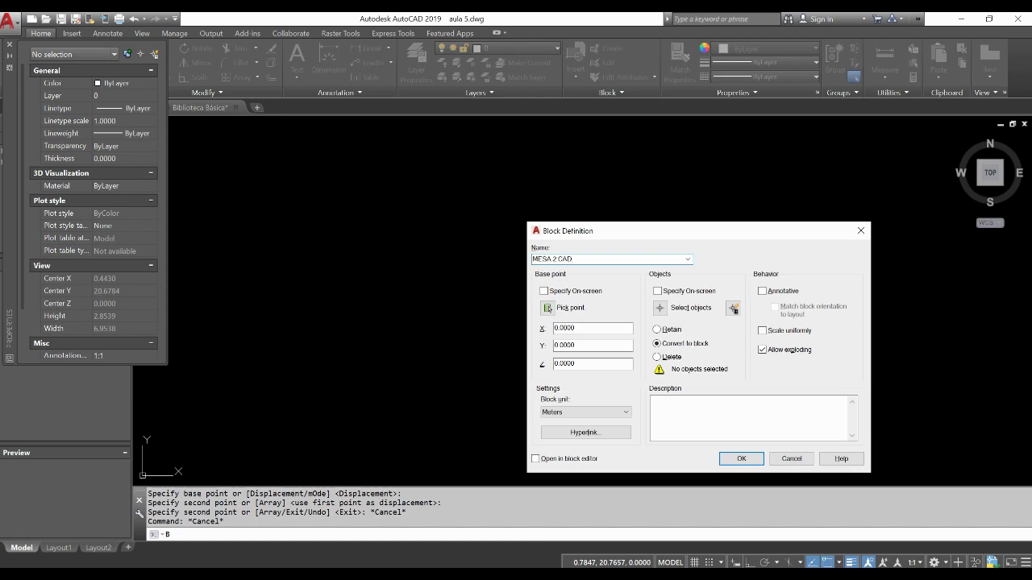
{"action": "left_click", "coordinate": [548, 308]}
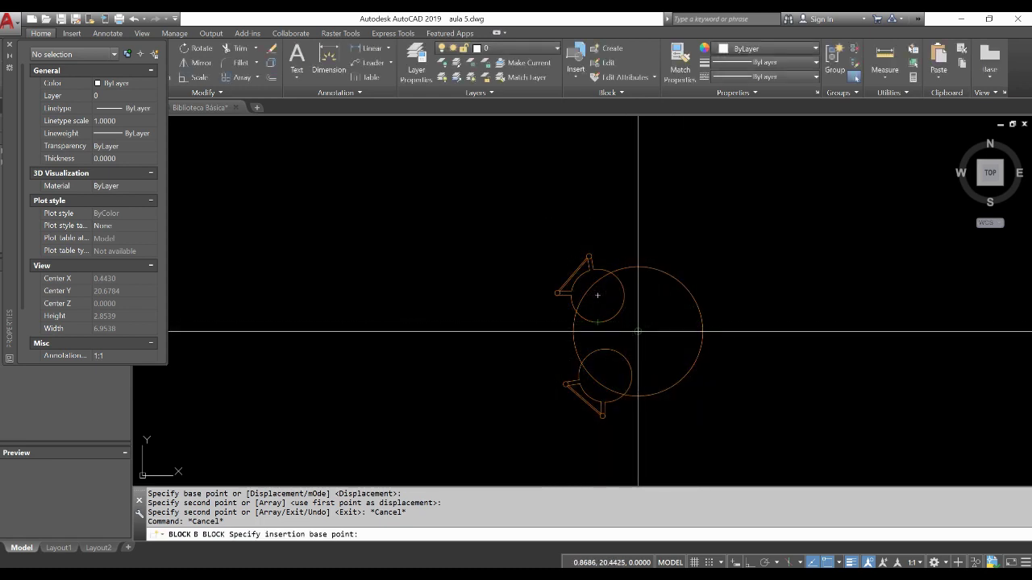
{"action": "left_click", "coordinate": [638, 332]}
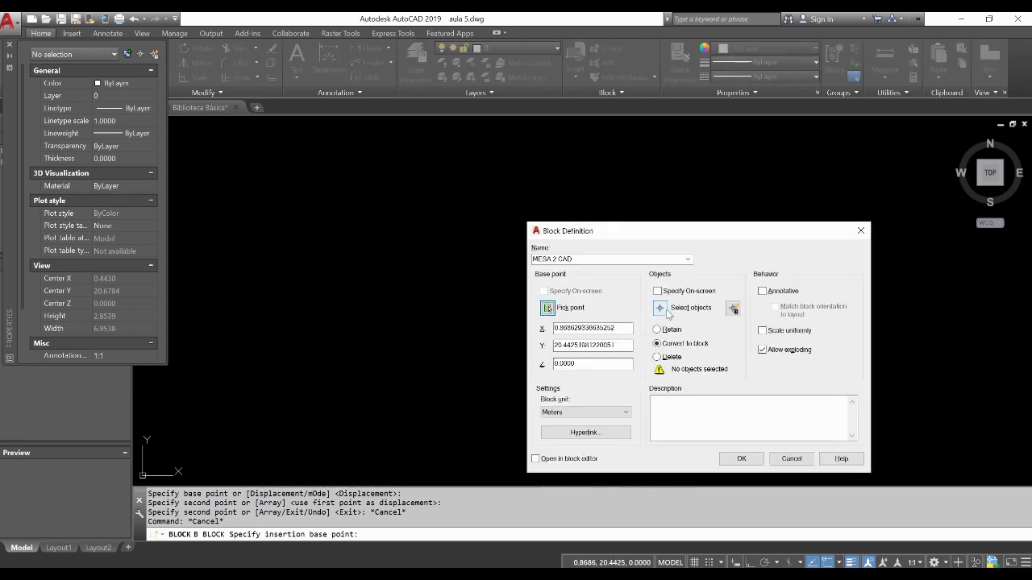
Include the table and chairs (31 objects), create the block, and grab it by its centre.
{"action": "left_click", "coordinate": [660, 309]}
{"action": "left_click", "coordinate": [437, 231]}
{"action": "left_click", "coordinate": [758, 432]}
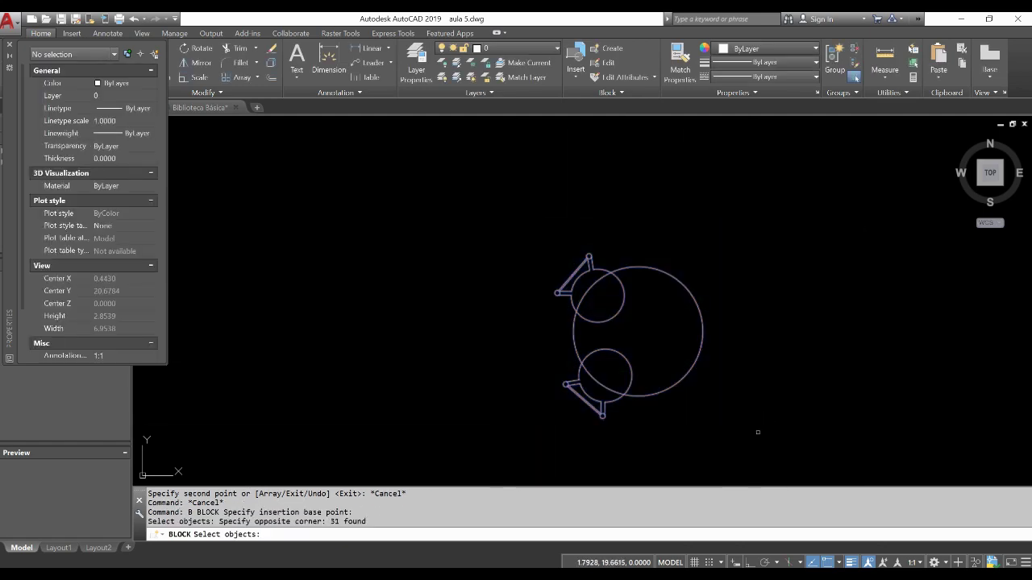
{"action": "key", "text": "Return"}
{"action": "left_click", "coordinate": [732, 459]}
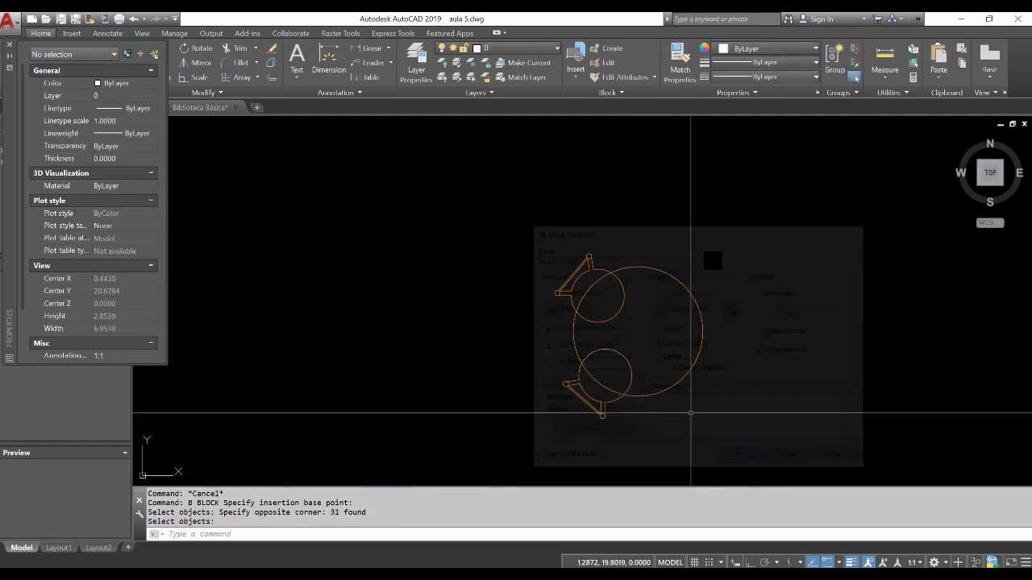
{"action": "left_click", "coordinate": [685, 392]}
{"action": "left_click", "coordinate": [649, 358]}
{"action": "left_click", "coordinate": [638, 331]}
Leave the MESA 2 CAD table against the right wall above door P1 and clear the selection.
{"action": "scroll", "coordinate": [638, 331], "scroll_direction": "down", "scroll_amount": 3}
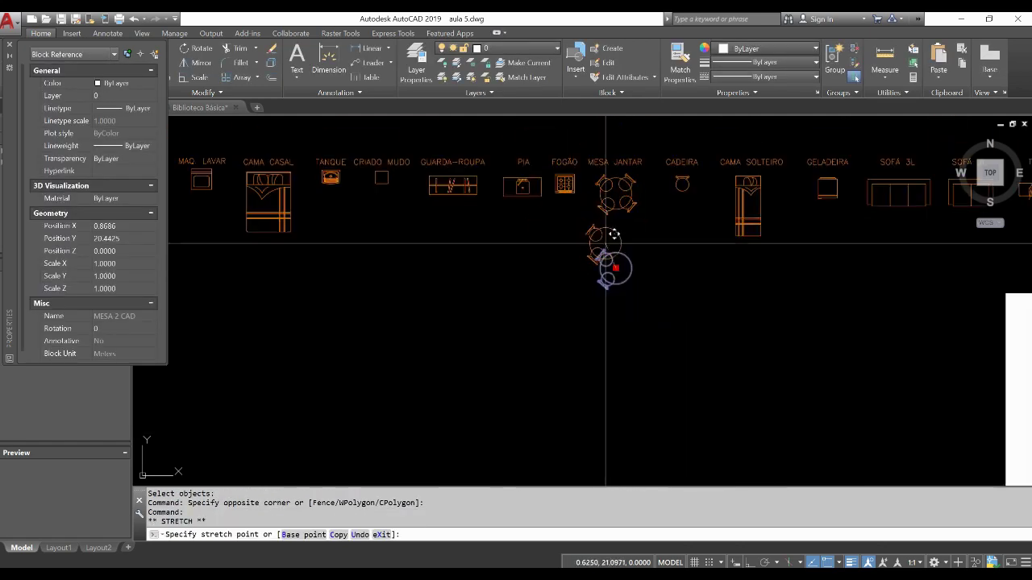
{"action": "scroll", "coordinate": [604, 341], "scroll_direction": "down", "scroll_amount": 3}
{"action": "scroll", "coordinate": [610, 299], "scroll_direction": "up", "scroll_amount": 4}
{"action": "scroll", "coordinate": [740, 275], "scroll_direction": "up", "scroll_amount": 3}
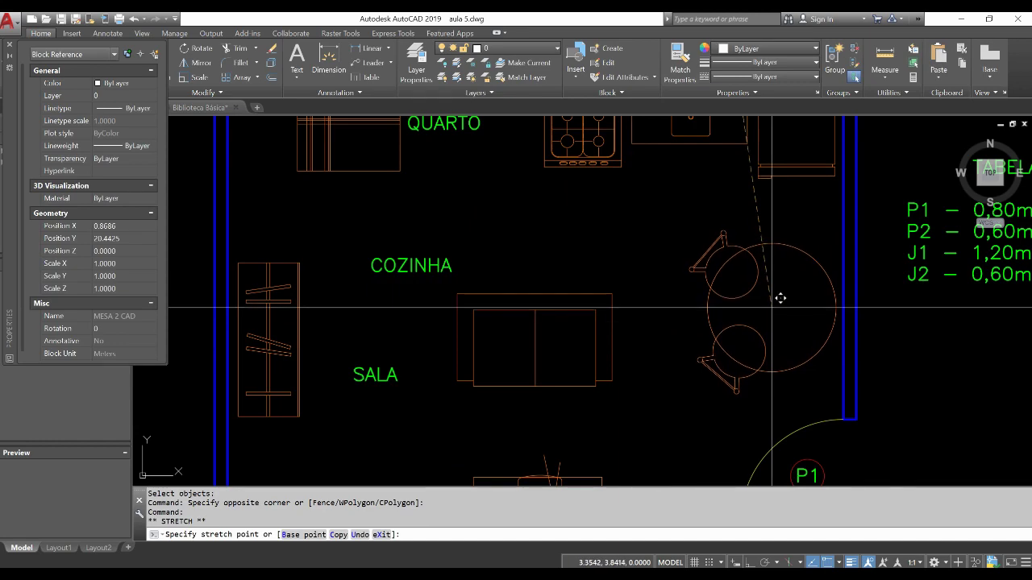
{"action": "scroll", "coordinate": [772, 307], "scroll_direction": "down", "scroll_amount": 5}
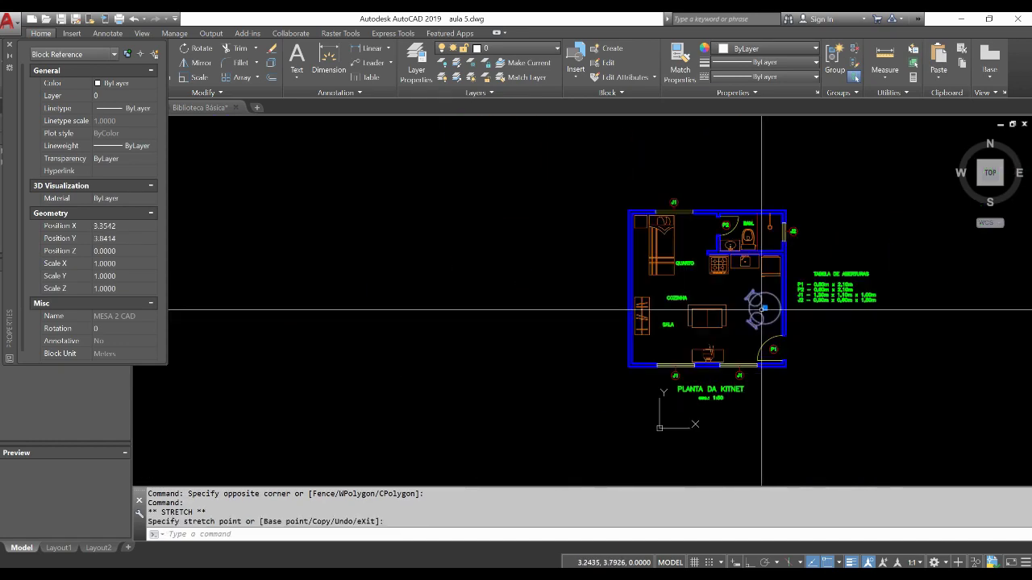
{"action": "key", "text": "Escape"}
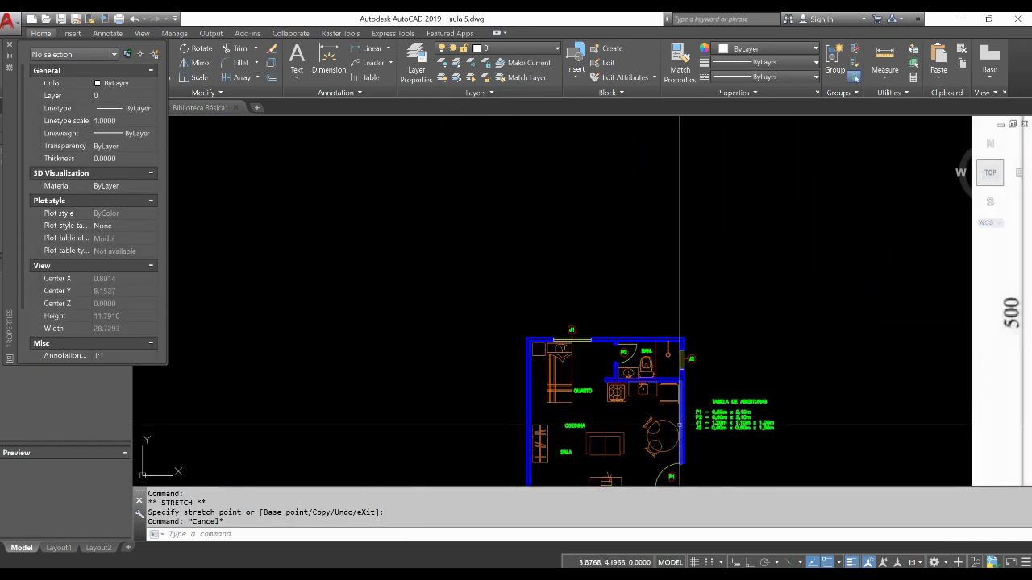
Pan along the furniture block row and back onto the kitnet floor plan.
{"action": "middle_click_drag", "start_coordinate": [725, 350], "coordinate": [694, 420]}
{"action": "scroll", "coordinate": [828, 261], "scroll_direction": "up", "scroll_amount": 3}
{"action": "middle_click_drag", "start_coordinate": [828, 261], "coordinate": [886, 266]}
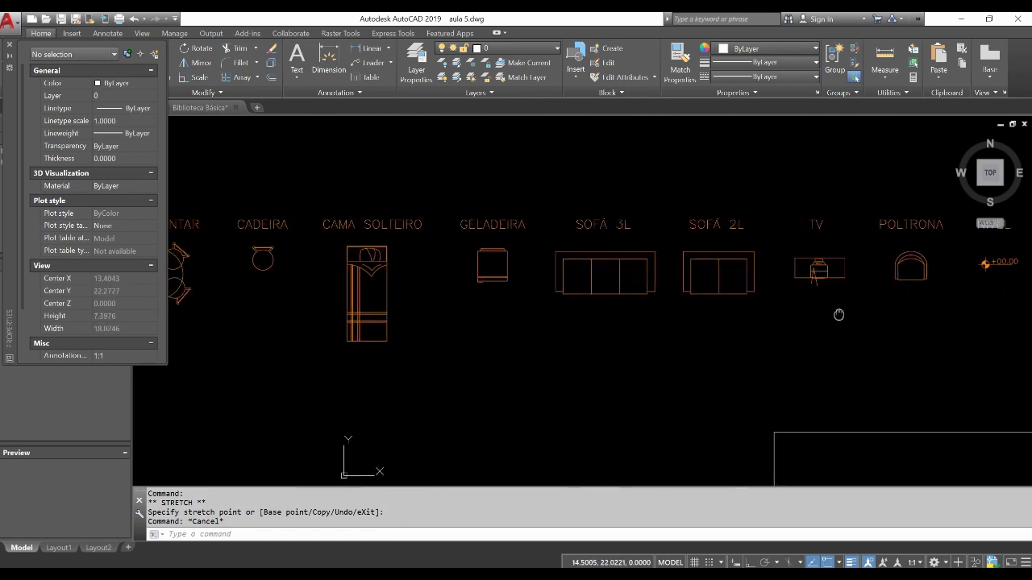
{"action": "scroll", "coordinate": [680, 339], "scroll_direction": "down", "scroll_amount": 2}
{"action": "scroll", "coordinate": [680, 339], "scroll_direction": "down", "scroll_amount": 2}
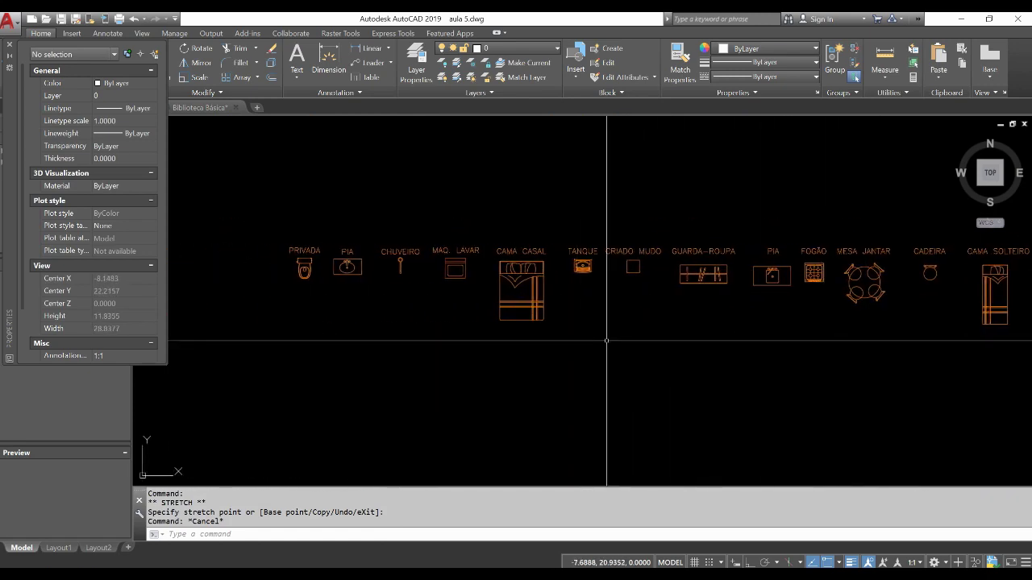
{"action": "middle_click_drag", "start_coordinate": [640, 344], "coordinate": [643, 318]}
{"action": "scroll", "coordinate": [543, 394], "scroll_direction": "down", "scroll_amount": 3}
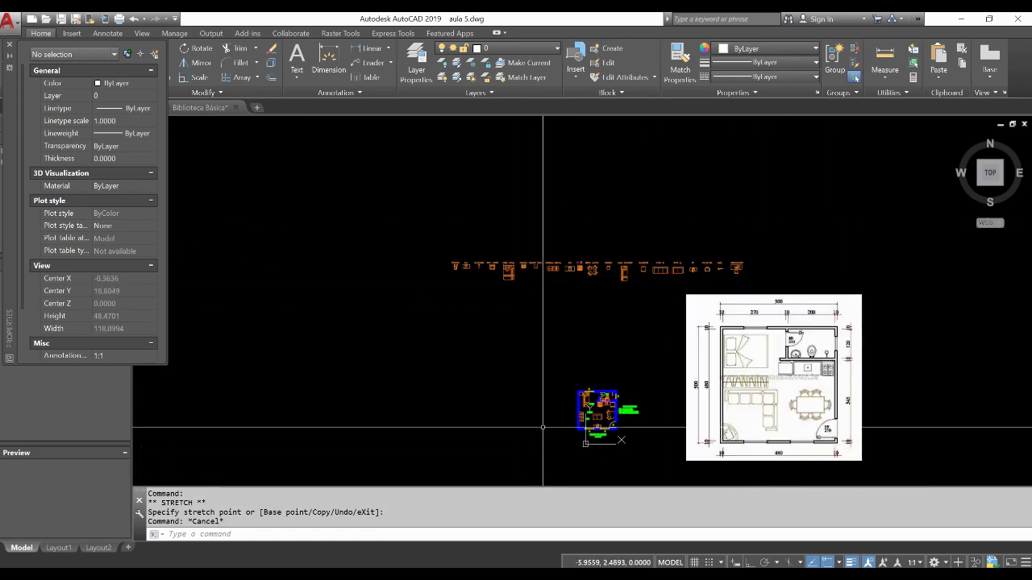
{"action": "scroll", "coordinate": [725, 362], "scroll_direction": "up", "scroll_amount": 4}
{"action": "middle_click_drag", "start_coordinate": [723, 162], "coordinate": [643, 238]}
{"action": "scroll", "coordinate": [642, 238], "scroll_direction": "up", "scroll_amount": 1}
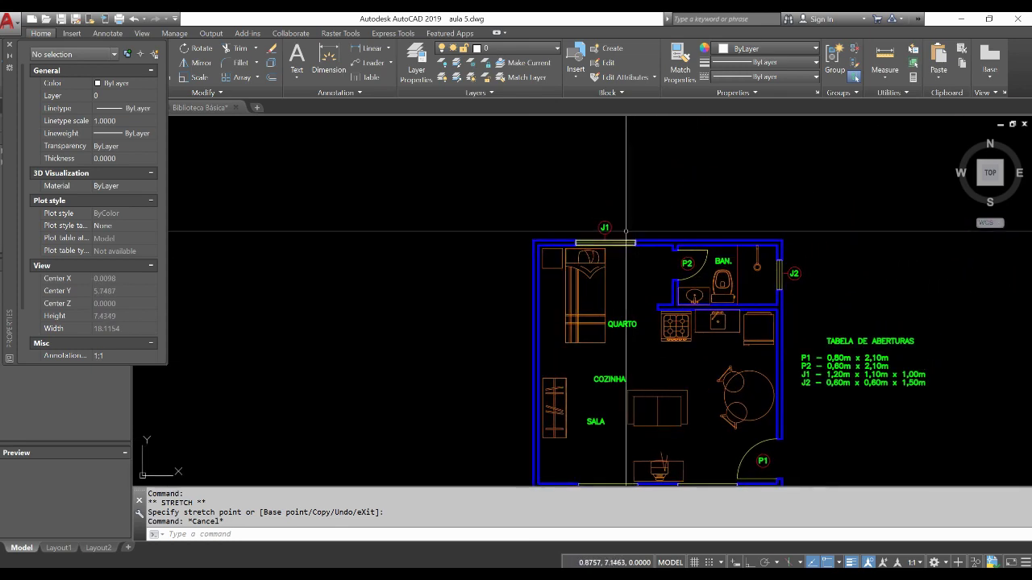
{"action": "scroll", "coordinate": [661, 280], "scroll_direction": "up", "scroll_amount": 1}
{"action": "scroll", "coordinate": [693, 267], "scroll_direction": "up", "scroll_amount": 1}
{"action": "scroll", "coordinate": [738, 307], "scroll_direction": "up", "scroll_amount": 1}
{"action": "scroll", "coordinate": [516, 327], "scroll_direction": "down", "scroll_amount": 3}
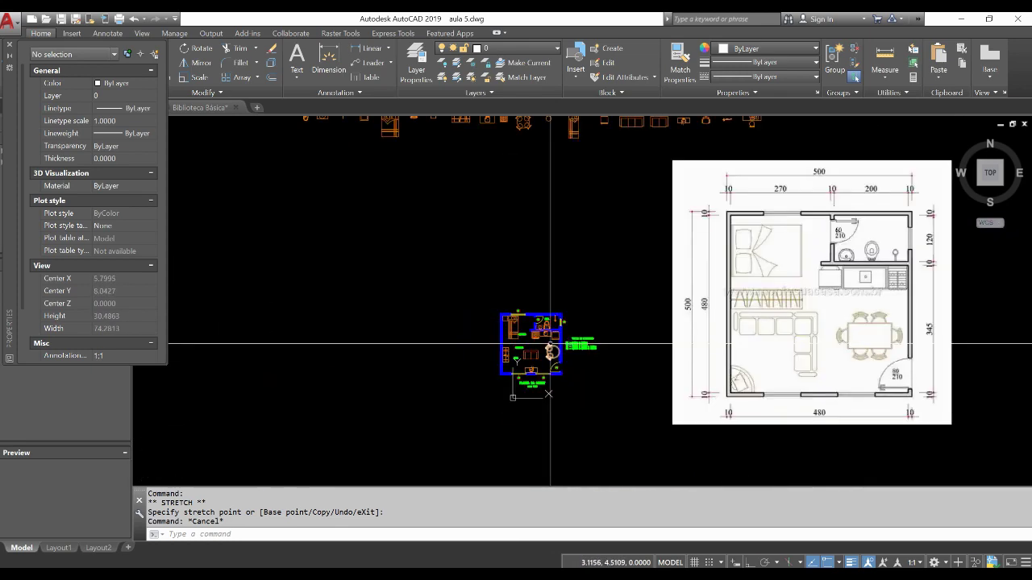
{"action": "scroll", "coordinate": [633, 330], "scroll_direction": "down", "scroll_amount": 2}
{"action": "scroll", "coordinate": [637, 299], "scroll_direction": "down", "scroll_amount": 2}
{"action": "scroll", "coordinate": [636, 299], "scroll_direction": "up", "scroll_amount": 1}
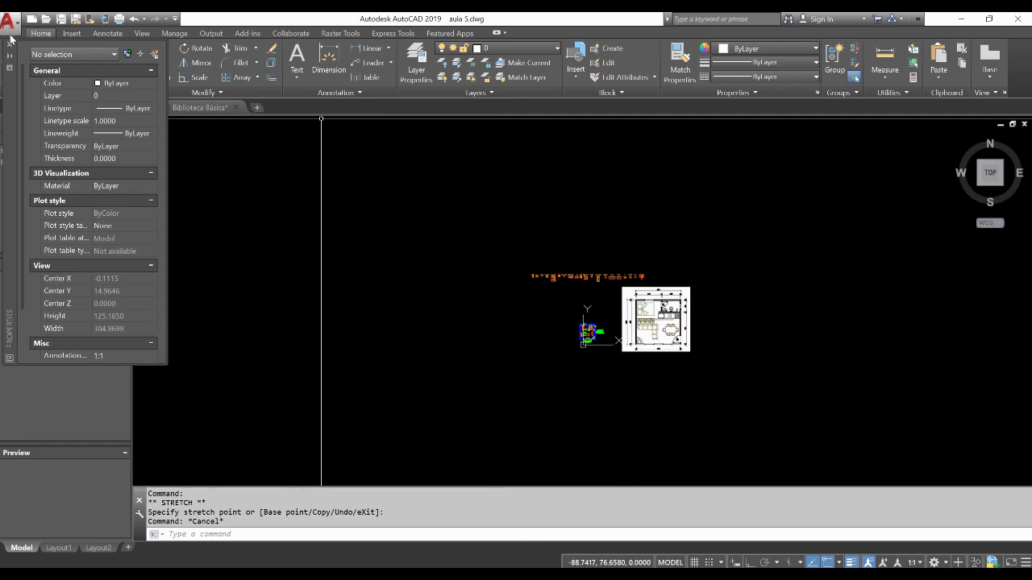
Close the Properties palette, browse Biblioteca Básica, then return to the aula 5 floor plan.
{"action": "left_click", "coordinate": [10, 47]}
{"action": "left_click", "coordinate": [185, 108]}
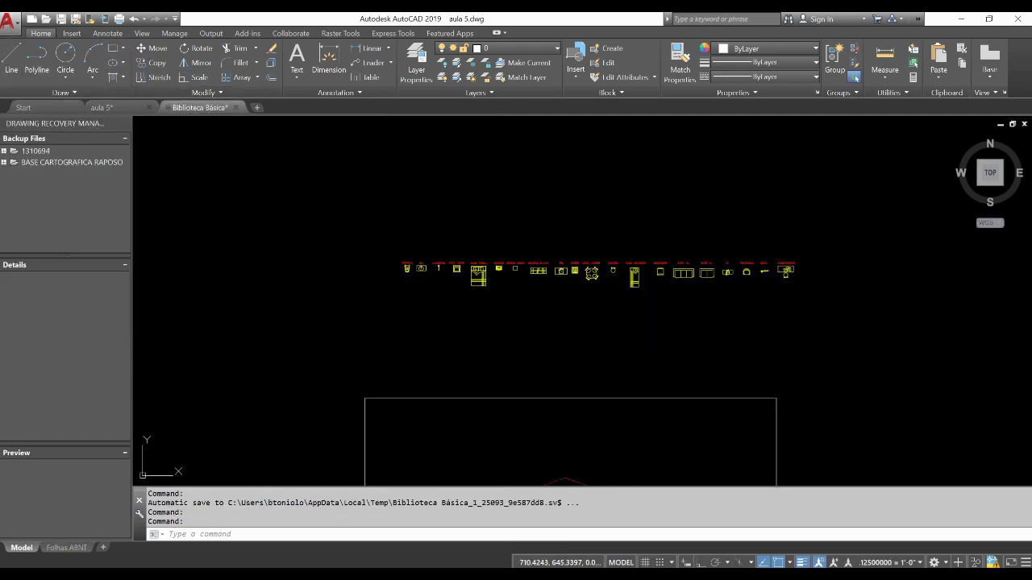
{"action": "scroll", "coordinate": [608, 341], "scroll_direction": "up", "scroll_amount": 2}
{"action": "scroll", "coordinate": [608, 341], "scroll_direction": "down", "scroll_amount": 3}
{"action": "scroll", "coordinate": [724, 380], "scroll_direction": "up", "scroll_amount": 5}
{"action": "scroll", "coordinate": [724, 380], "scroll_direction": "down", "scroll_amount": 3}
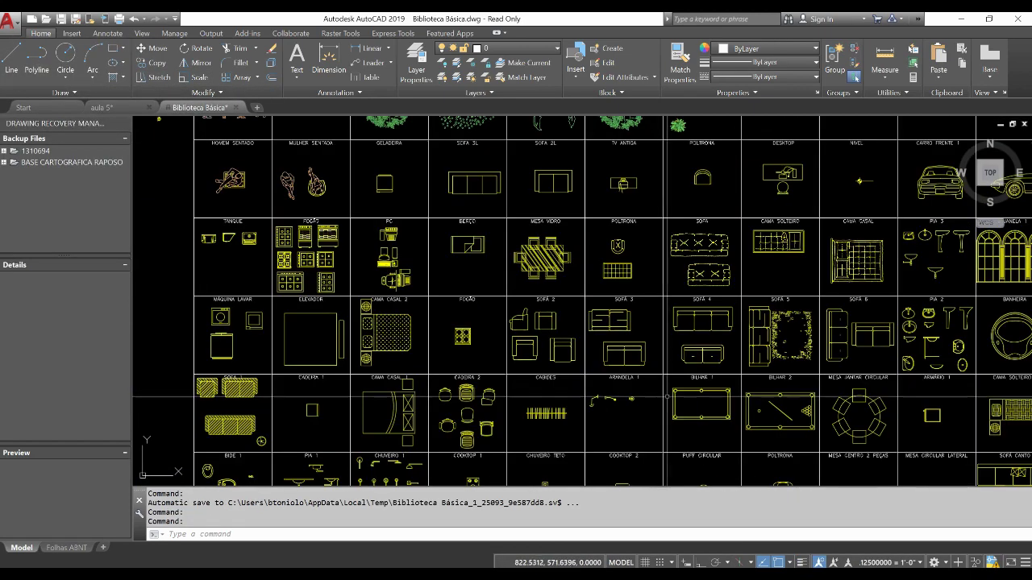
{"action": "scroll", "coordinate": [707, 373], "scroll_direction": "down", "scroll_amount": 2}
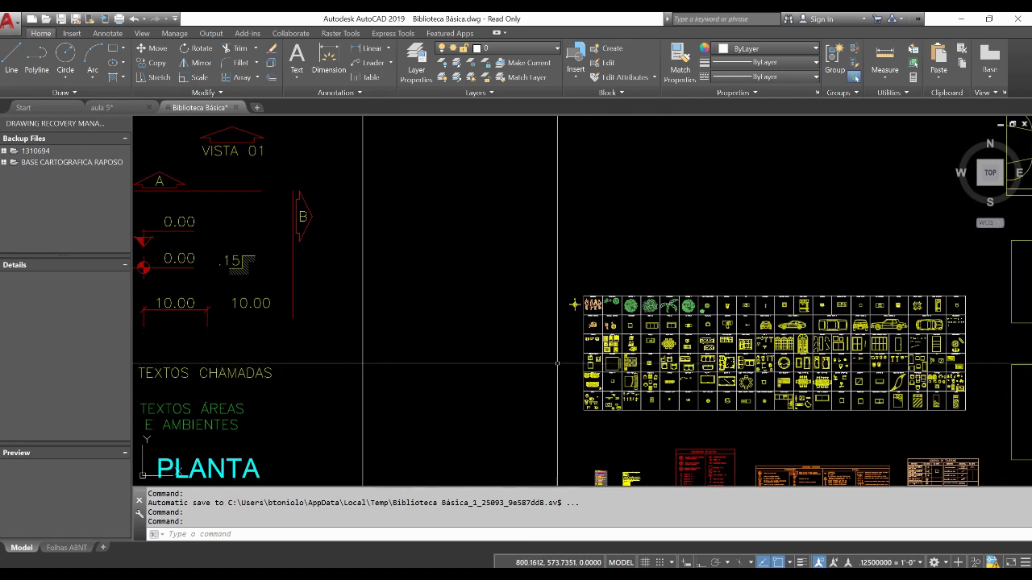
{"action": "left_click", "coordinate": [105, 110]}
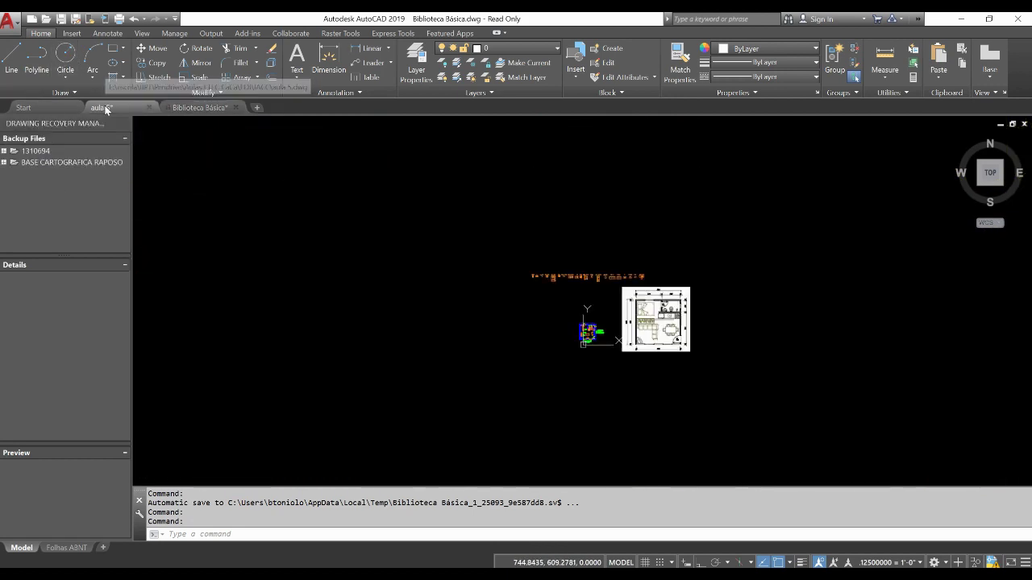
{"action": "mouse_move", "coordinate": [553, 339]}
{"action": "middle_mouse_down"}
{"action": "mouse_move", "coordinate": [506, 270]}
{"action": "mouse_move", "coordinate": [494, 178]}
{"action": "middle_mouse_up"}
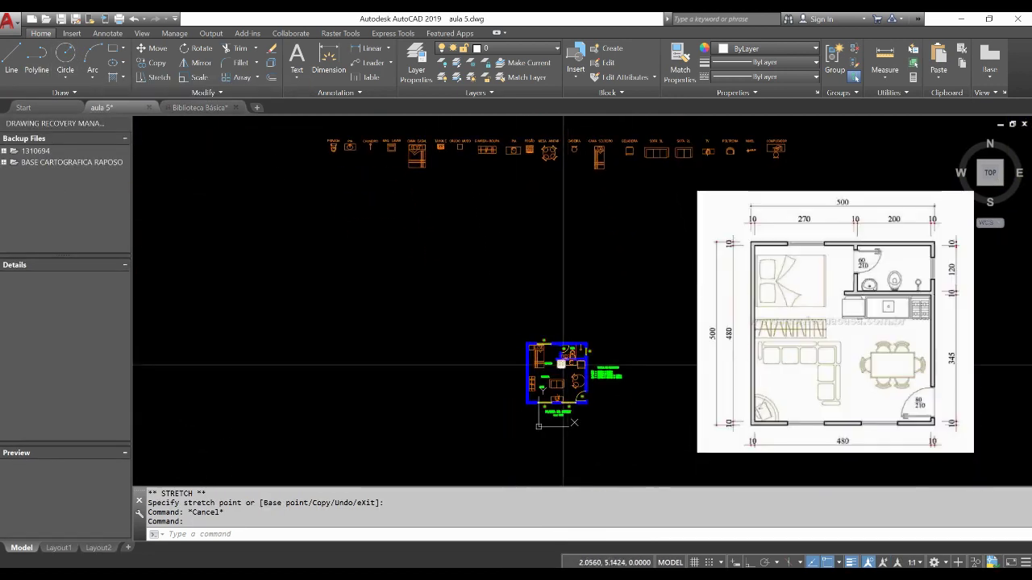
Move the QUARTO label higher, beside the bed.
{"action": "scroll", "coordinate": [568, 366], "scroll_direction": "up", "scroll_amount": 7}
{"action": "scroll", "coordinate": [569, 320], "scroll_direction": "up", "scroll_amount": 2}
{"action": "type", "text": "m"}
{"action": "key", "text": "Return"}
{"action": "left_click", "coordinate": [569, 320]}
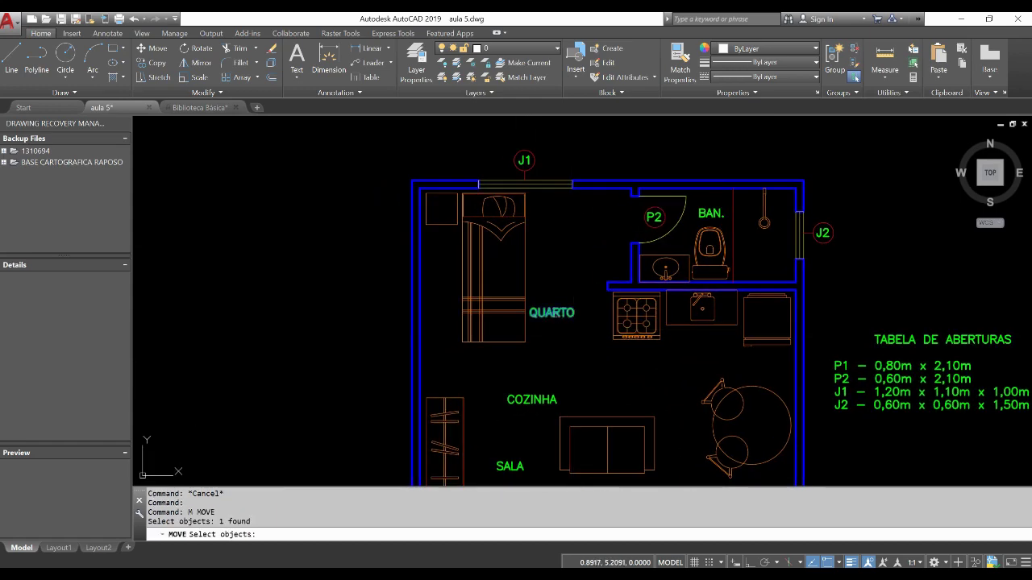
{"action": "key", "text": "Return"}
{"action": "left_click", "coordinate": [520, 308]}
{"action": "scroll", "coordinate": [511, 279], "scroll_direction": "up", "scroll_amount": 5}
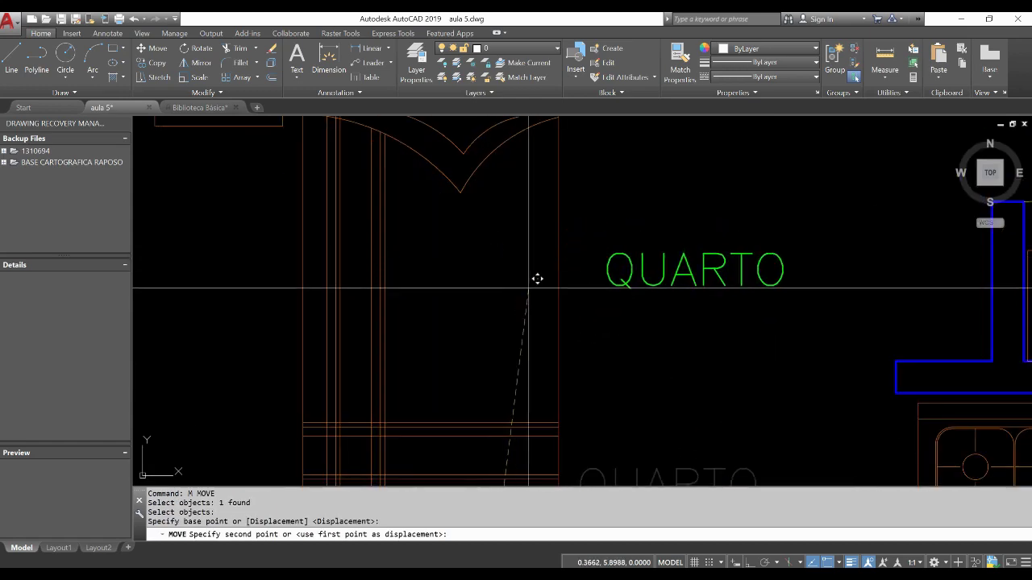
{"action": "left_click", "coordinate": [537, 279]}
{"action": "scroll", "coordinate": [537, 279], "scroll_direction": "down", "scroll_amount": 5}
Move the COZINHA label up and right, near the round dining table.
{"action": "left_click", "coordinate": [546, 382]}
{"action": "key", "text": "Return"}
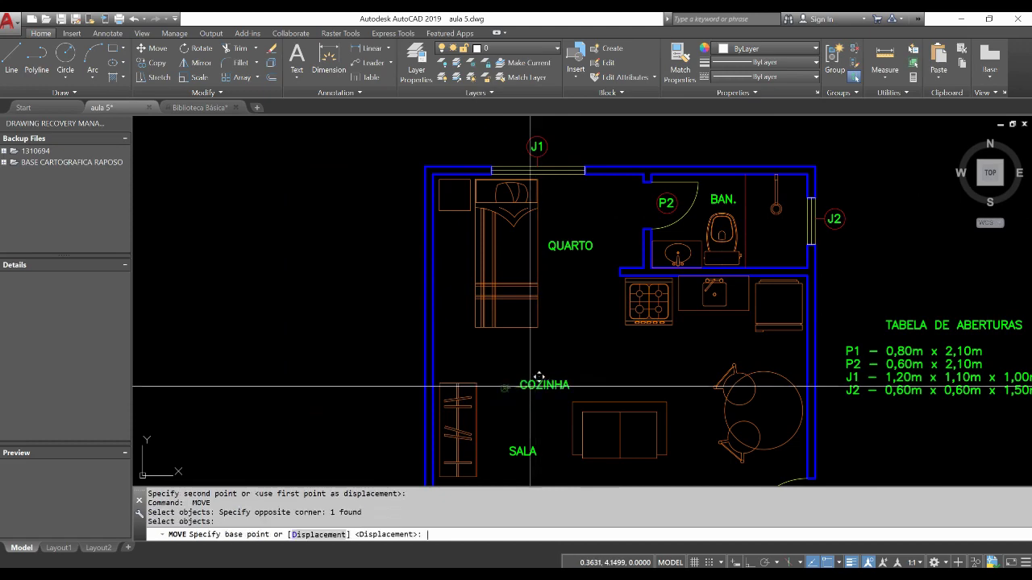
{"action": "left_click", "coordinate": [514, 384]}
{"action": "scroll", "coordinate": [657, 345], "scroll_direction": "up", "scroll_amount": 2}
{"action": "left_click", "coordinate": [660, 350]}
{"action": "scroll", "coordinate": [660, 350], "scroll_direction": "down", "scroll_amount": 2}
Begin moving the SALA label, then cancel the move.
{"action": "key", "text": "Return"}
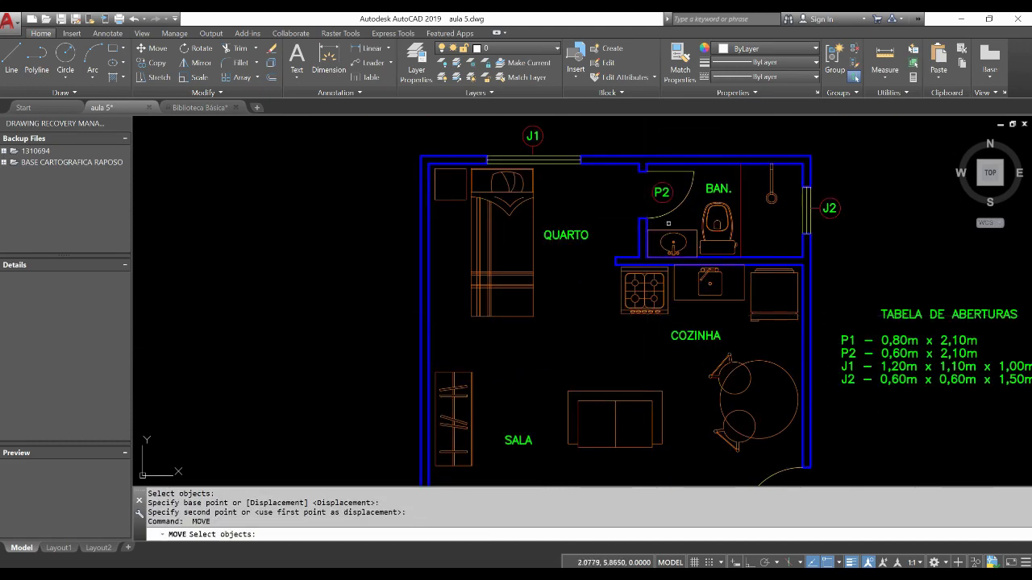
{"action": "middle_click_drag", "start_coordinate": [592, 355], "coordinate": [608, 249]}
{"action": "left_click", "coordinate": [538, 331]}
{"action": "key", "text": "Return"}
{"action": "left_click", "coordinate": [578, 333]}
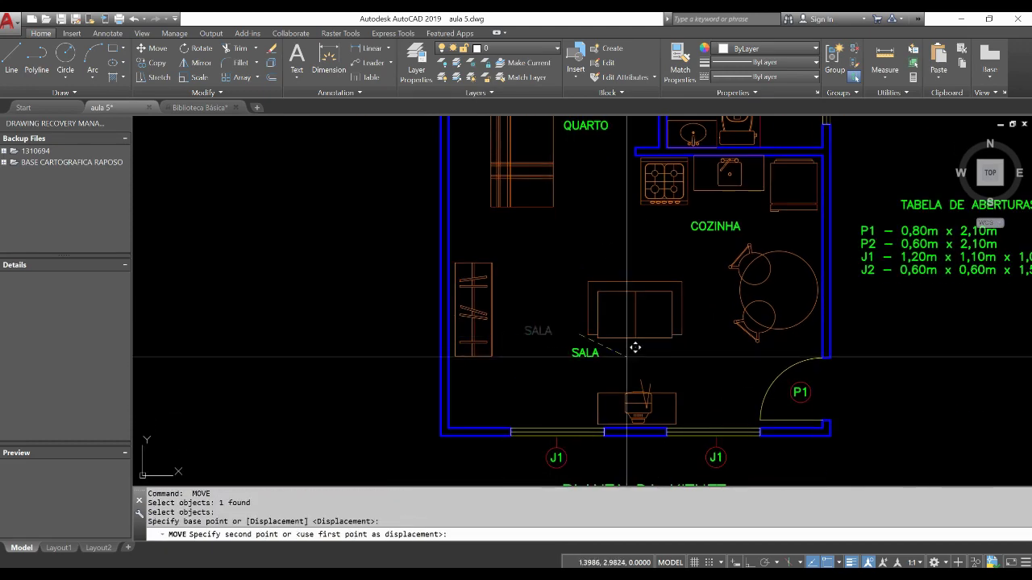
{"action": "key", "text": "Escape"}
Select the living-room sofa.
{"action": "scroll", "coordinate": [633, 352], "scroll_direction": "down", "scroll_amount": 4}
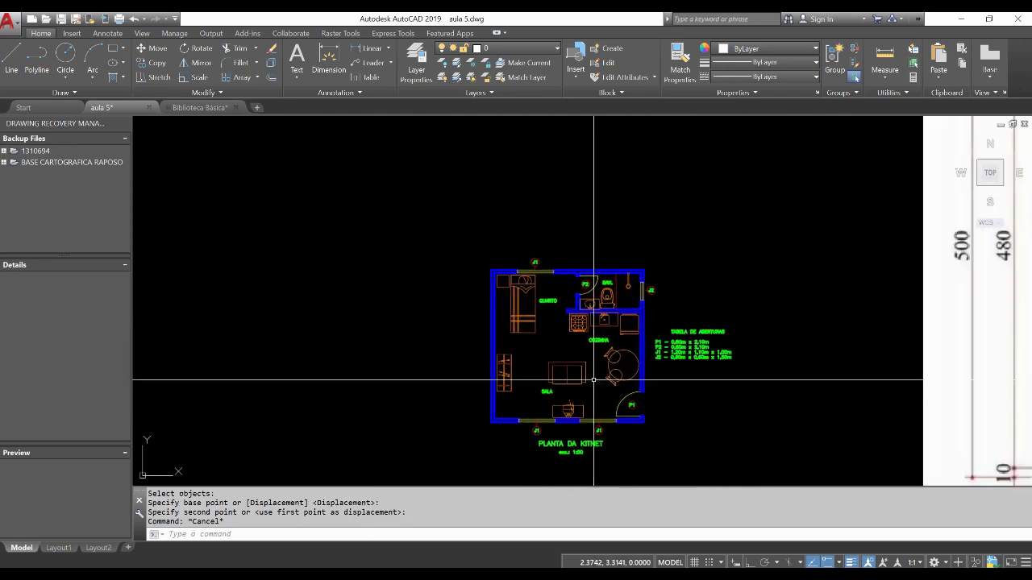
{"action": "scroll", "coordinate": [595, 373], "scroll_direction": "up", "scroll_amount": 2}
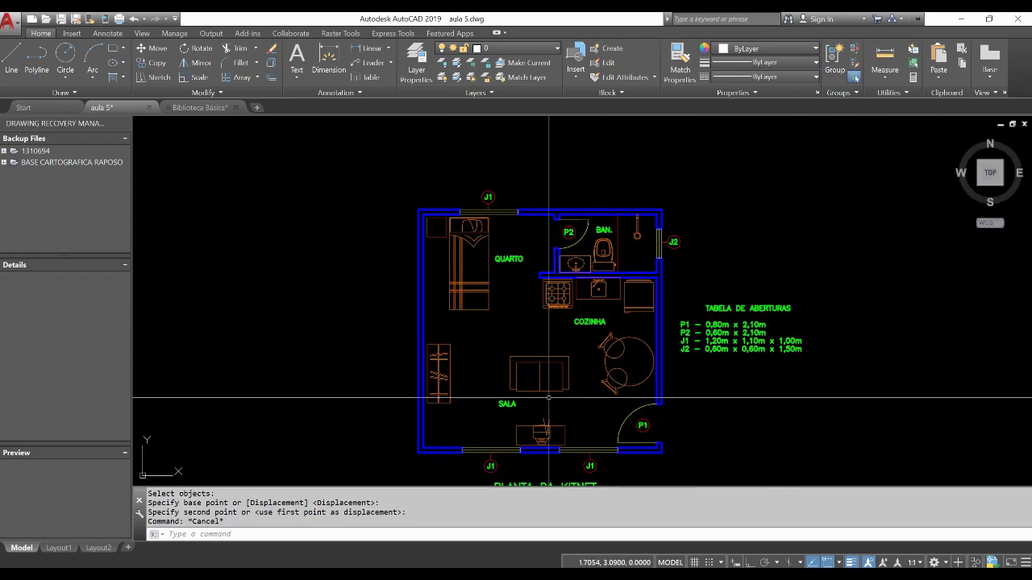
{"action": "left_click", "coordinate": [546, 392]}
{"action": "scroll", "coordinate": [535, 371], "scroll_direction": "up", "scroll_amount": 4}
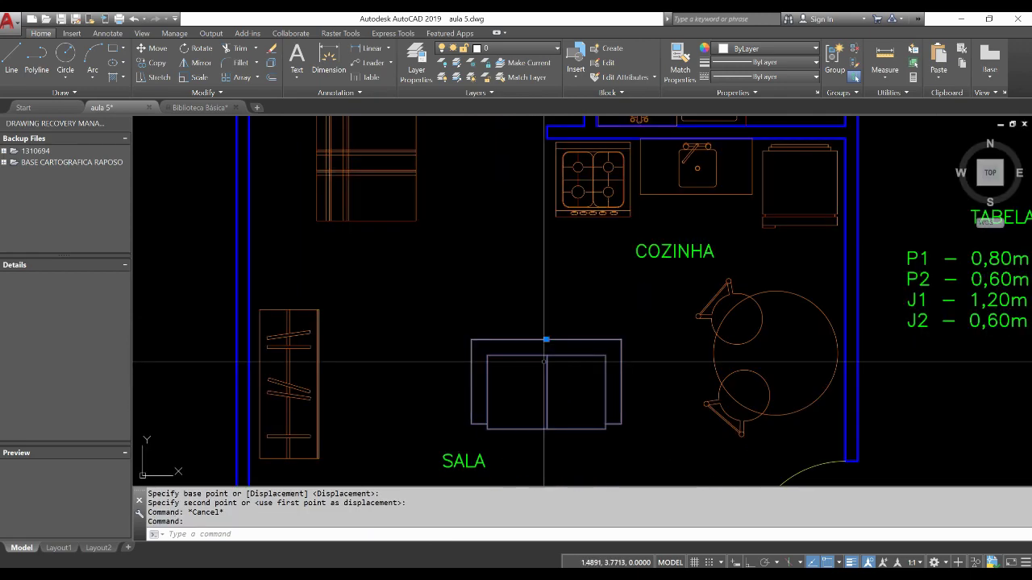
Copy the two-seat sofa with CO into empty space left of the kitnet plan.
{"action": "key", "text": "Escape"}
{"action": "middle_click_drag", "start_coordinate": [579, 353], "coordinate": [600, 322]}
{"action": "key", "text": "Escape"}
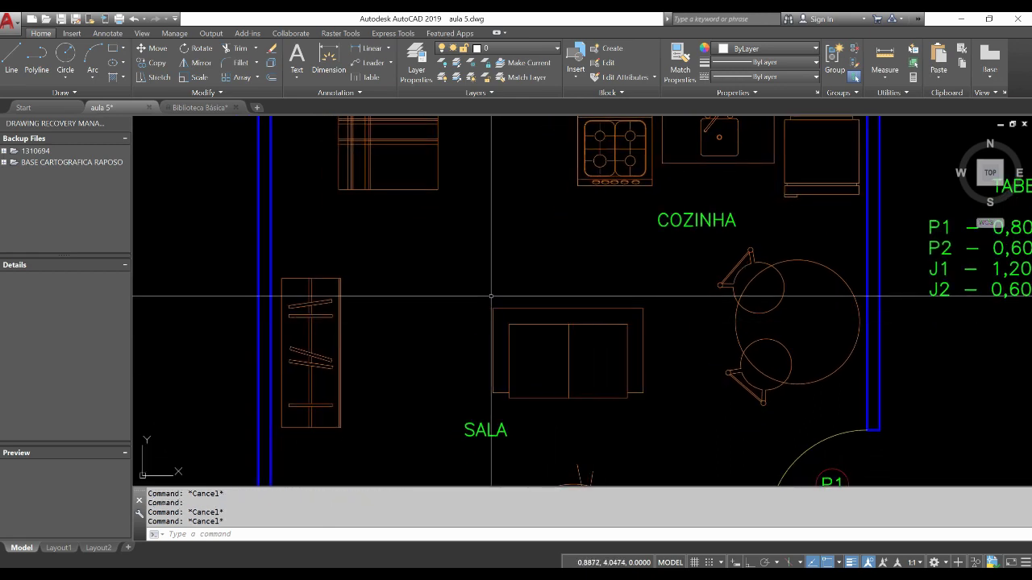
{"action": "left_click", "coordinate": [271, 64]}
{"action": "type", "text": "co"}
{"action": "key", "text": "Return"}
{"action": "left_click", "coordinate": [553, 295]}
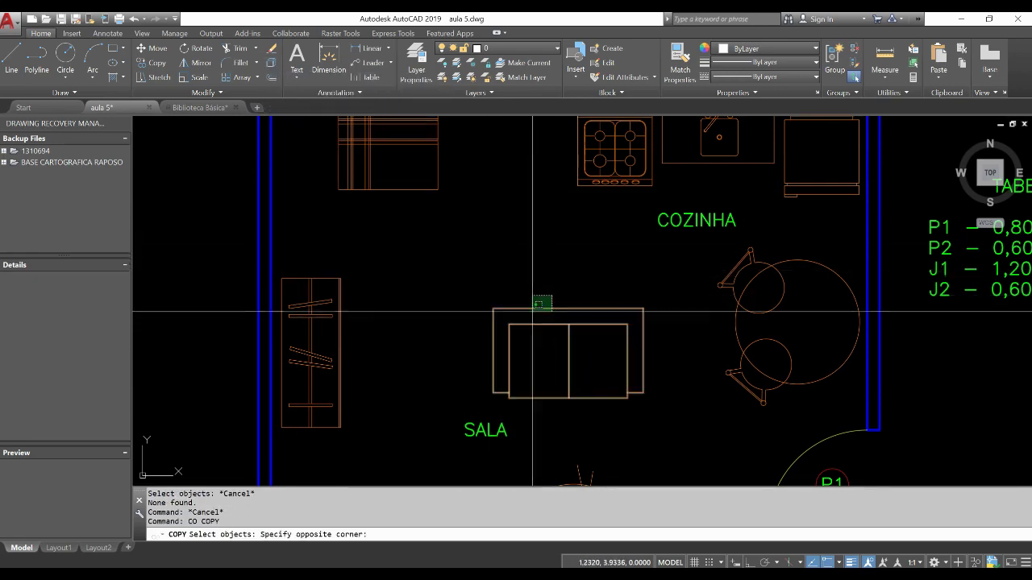
{"action": "left_click", "coordinate": [535, 309]}
{"action": "left_click", "coordinate": [560, 307]}
{"action": "scroll", "coordinate": [560, 306], "scroll_direction": "down", "scroll_amount": 5}
{"action": "left_click", "coordinate": [456, 352]}
{"action": "scroll", "coordinate": [456, 352], "scroll_direction": "up", "scroll_amount": 4}
{"action": "key", "text": "Escape"}
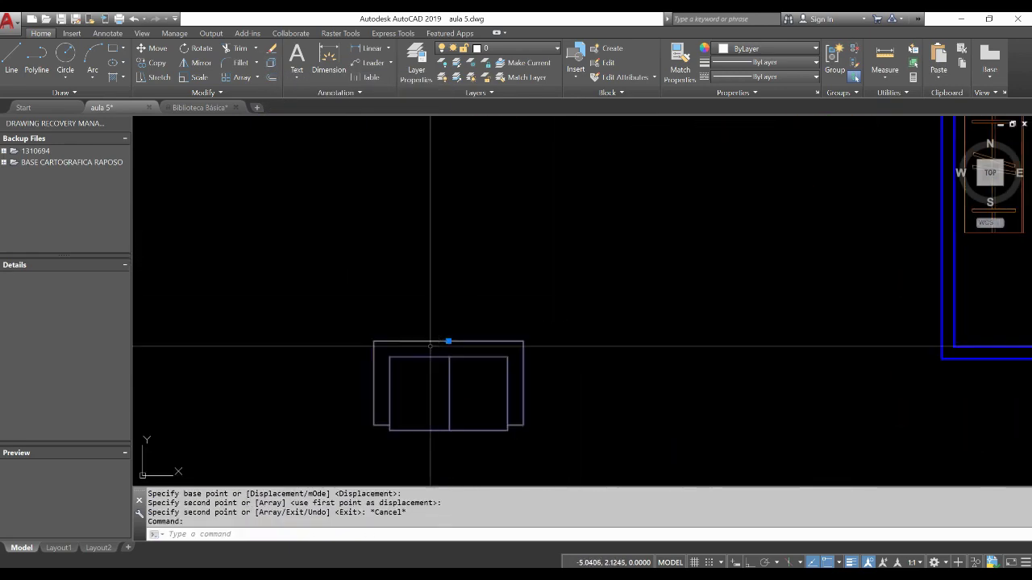
Explode the sofa copy, then undo the explode with Ctrl+Z.
{"action": "scroll", "coordinate": [455, 351], "scroll_direction": "down", "scroll_amount": 3}
{"action": "key", "text": "Escape"}
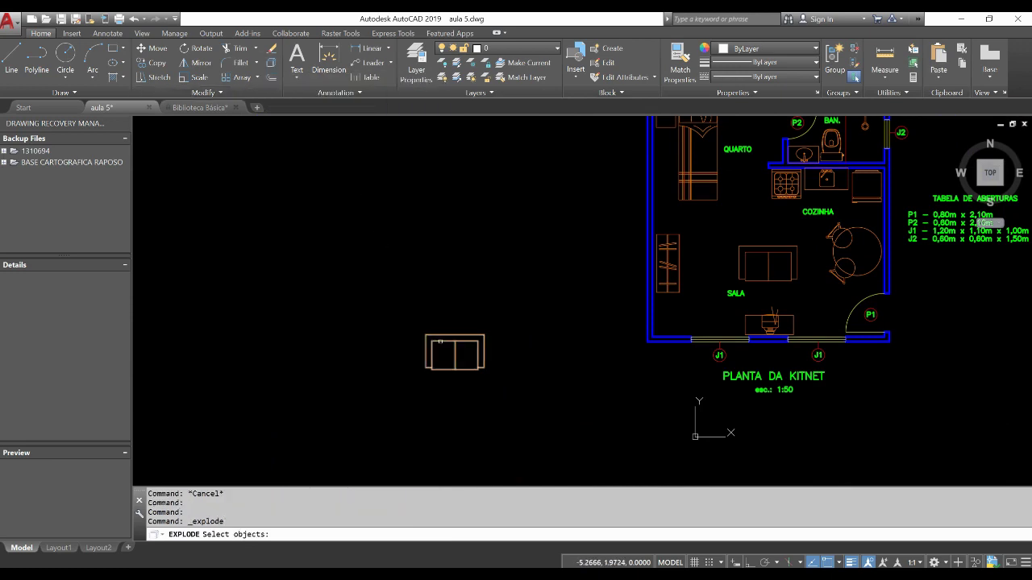
{"action": "scroll", "coordinate": [440, 342], "scroll_direction": "up", "scroll_amount": 2}
{"action": "key", "text": "Return"}
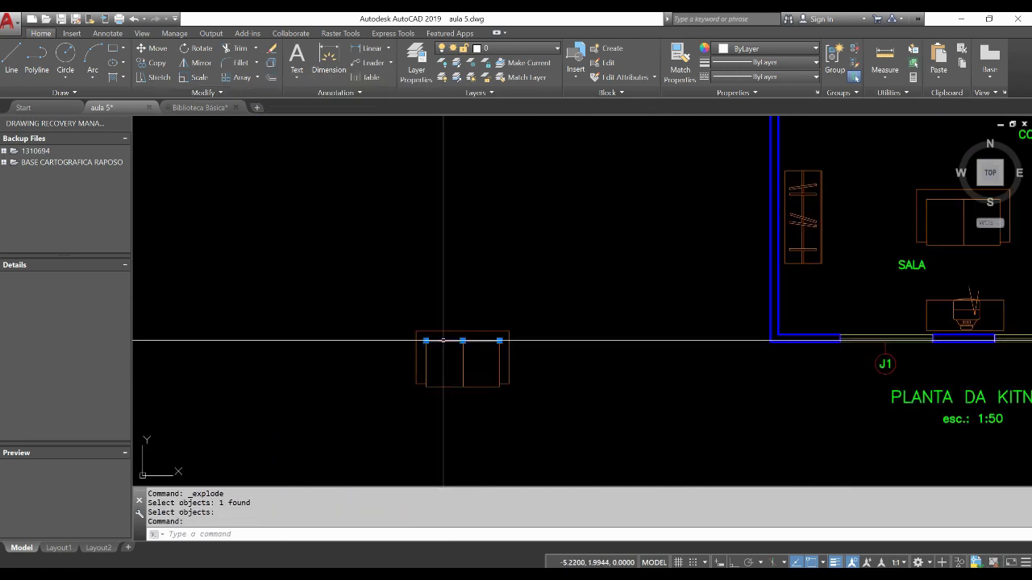
{"action": "key", "text": "Escape"}
{"action": "left_click", "coordinate": [511, 341]}
{"action": "left_click", "coordinate": [457, 324]}
{"action": "key", "text": "Escape"}
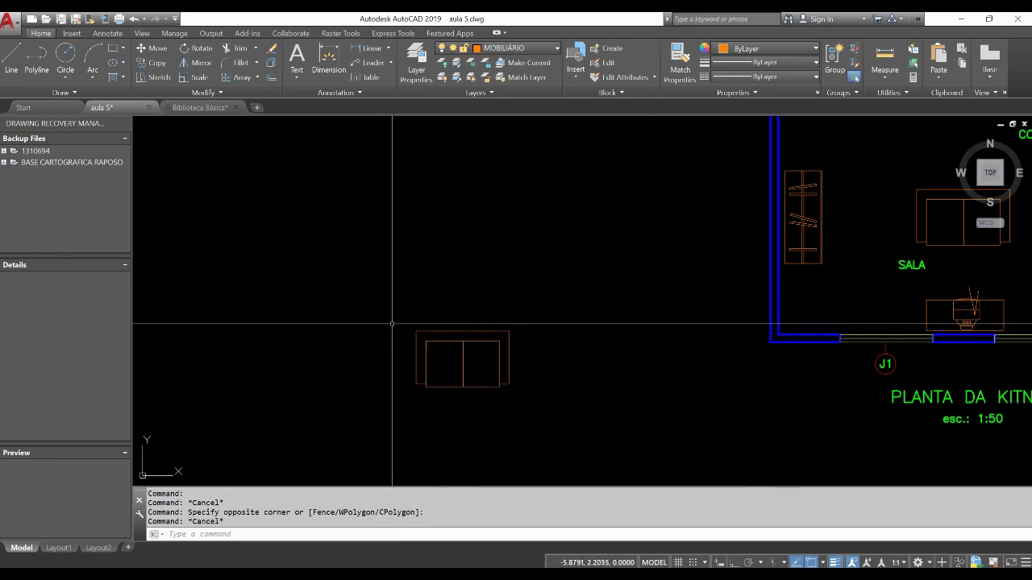
{"action": "left_click", "coordinate": [392, 323]}
{"action": "left_click", "coordinate": [571, 422]}
{"action": "key", "text": "Escape"}
{"action": "scroll", "coordinate": [460, 353], "scroll_direction": "down", "scroll_amount": 2}
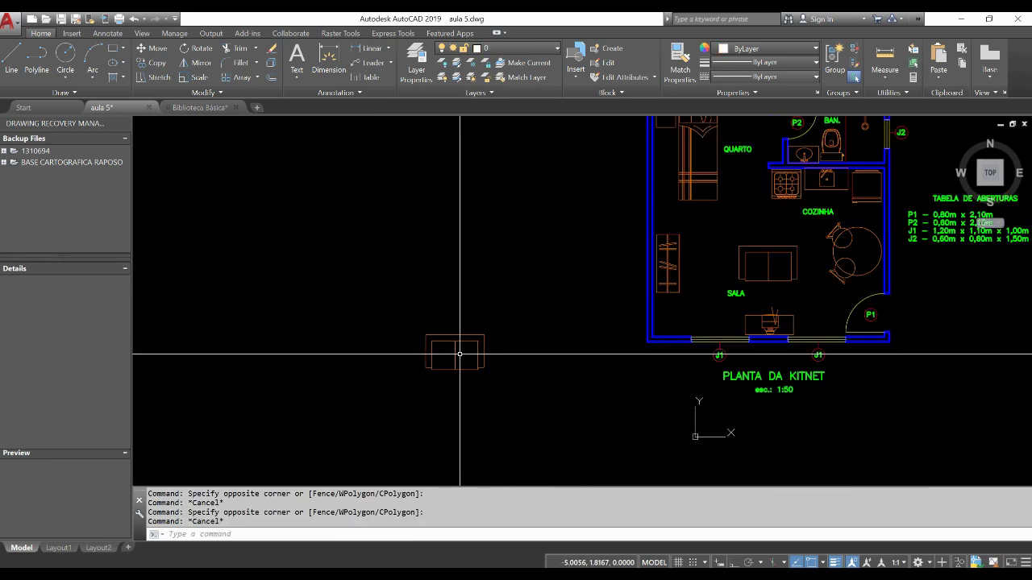
{"action": "key", "text": "ctrl+z"}
{"action": "key", "text": "Escape"}
{"action": "key", "text": "Escape"}
{"action": "type", "text": "P"}
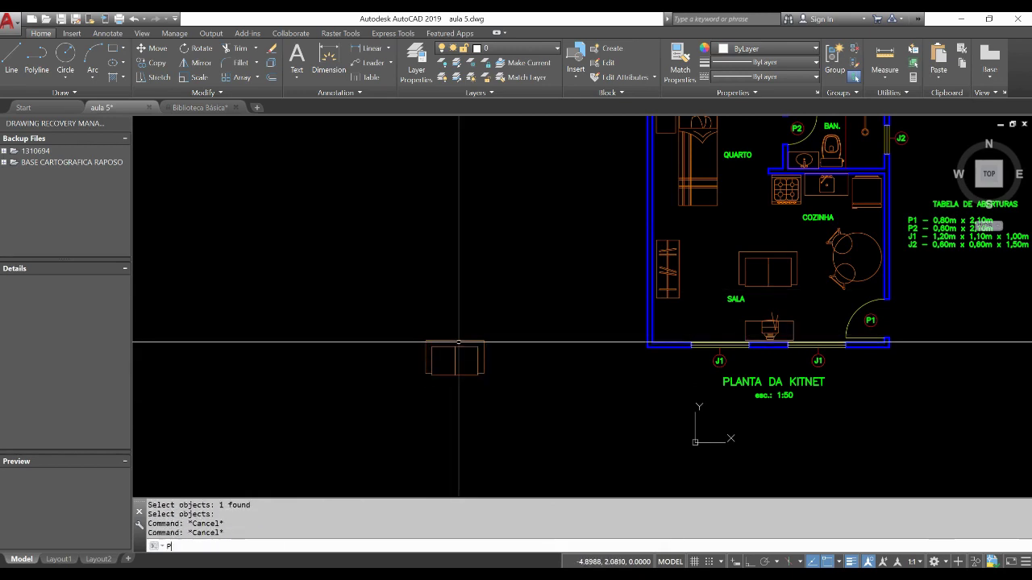
Draw a six-vertex zigzag polyline across the drawing.
{"action": "key", "text": "Return"}
{"action": "left_click", "coordinate": [270, 312]}
{"action": "left_click", "coordinate": [326, 237]}
{"action": "left_click", "coordinate": [366, 287]}
{"action": "left_click", "coordinate": [425, 287]}
{"action": "left_click", "coordinate": [511, 210]}
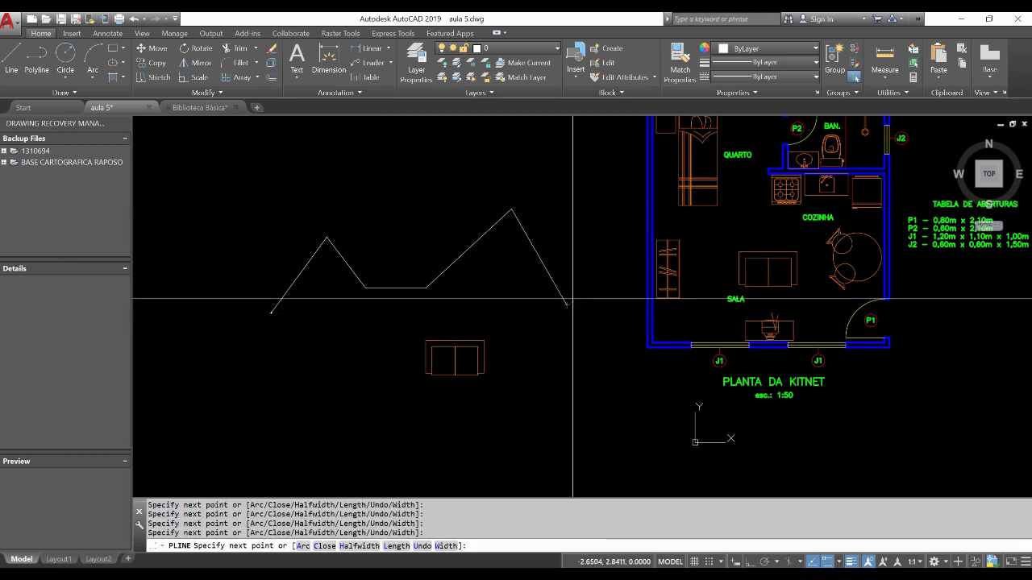
{"action": "left_click", "coordinate": [639, 329]}
{"action": "key", "text": "Return"}
Close the Drawing Recovery panel and open the Properties palette.
{"action": "left_click", "coordinate": [299, 275]}
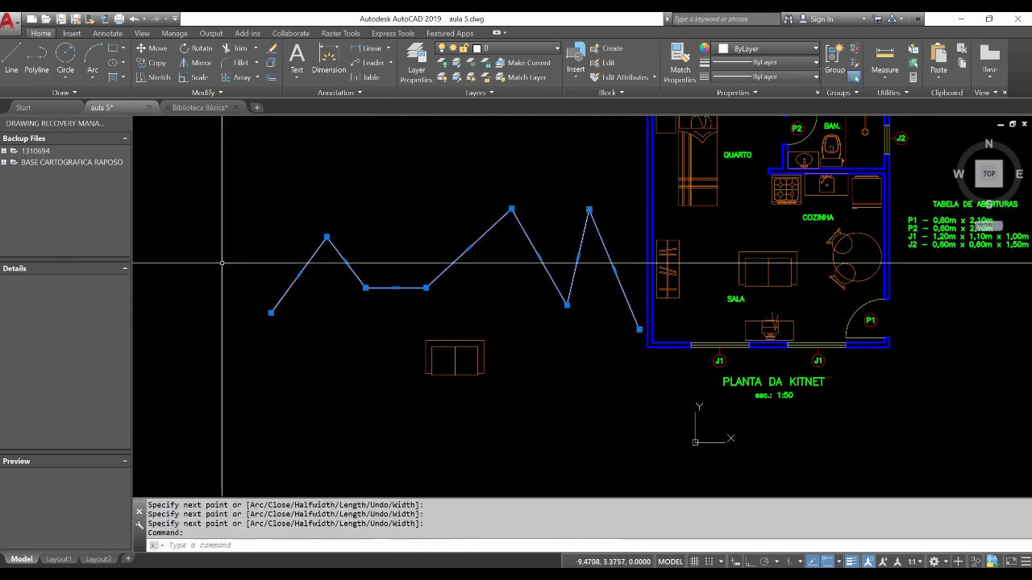
{"action": "left_click", "coordinate": [124, 124]}
{"action": "type", "text": "MO"}
{"action": "key", "text": "Return"}
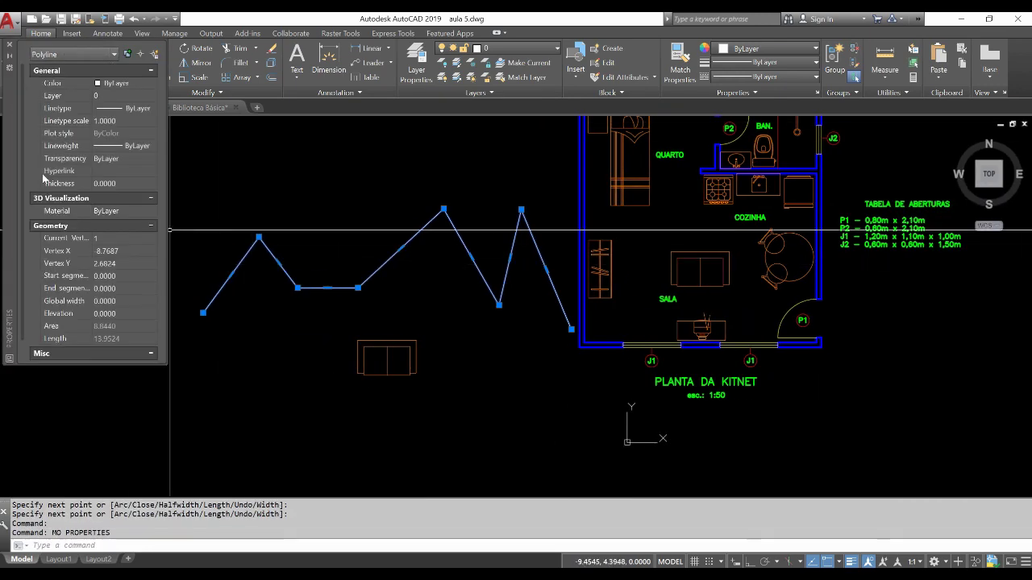
{"action": "key", "text": "Escape"}
{"action": "key", "text": "Escape"}
{"action": "middle_click_drag", "start_coordinate": [360, 285], "coordinate": [466, 323]}
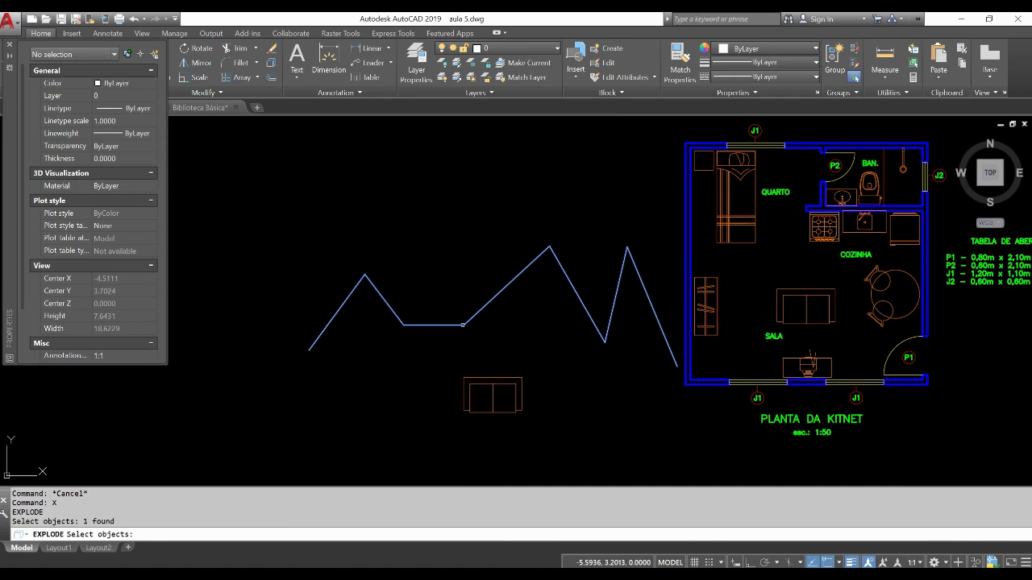
Explode the zigzag polyline and erase all seven of its lines.
{"action": "key", "text": "Return"}
{"action": "left_click", "coordinate": [463, 325]}
{"action": "left_click", "coordinate": [391, 324]}
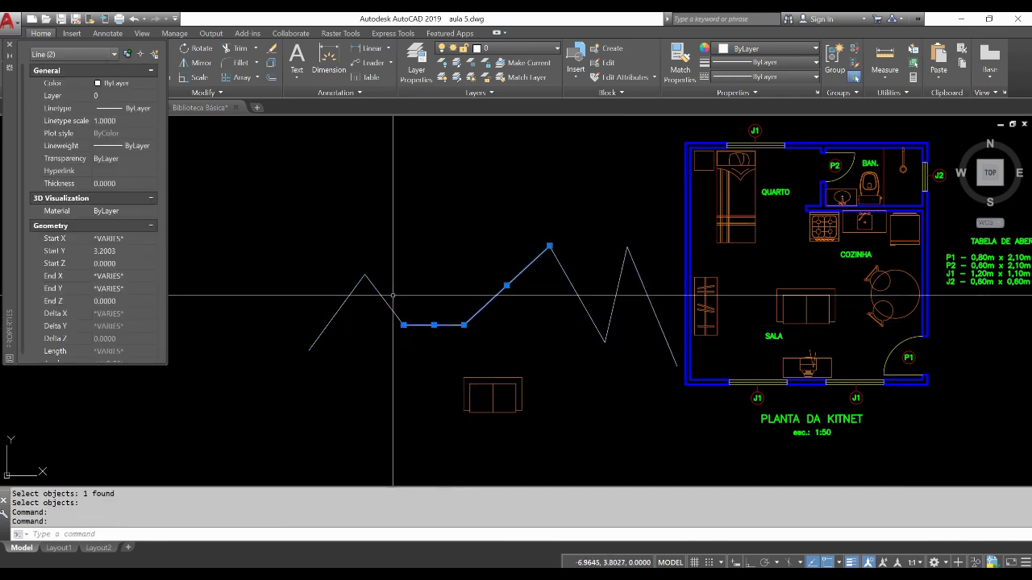
{"action": "left_click", "coordinate": [379, 300]}
{"action": "left_click", "coordinate": [347, 299]}
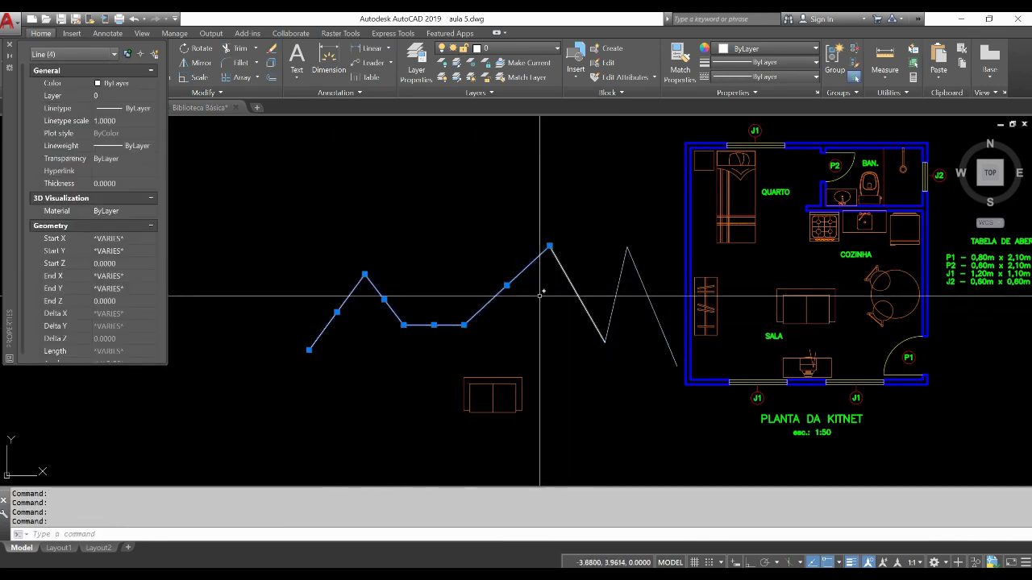
{"action": "key", "text": "Escape"}
{"action": "key", "text": "Escape"}
{"action": "left_click", "coordinate": [669, 290]}
{"action": "left_click", "coordinate": [305, 327]}
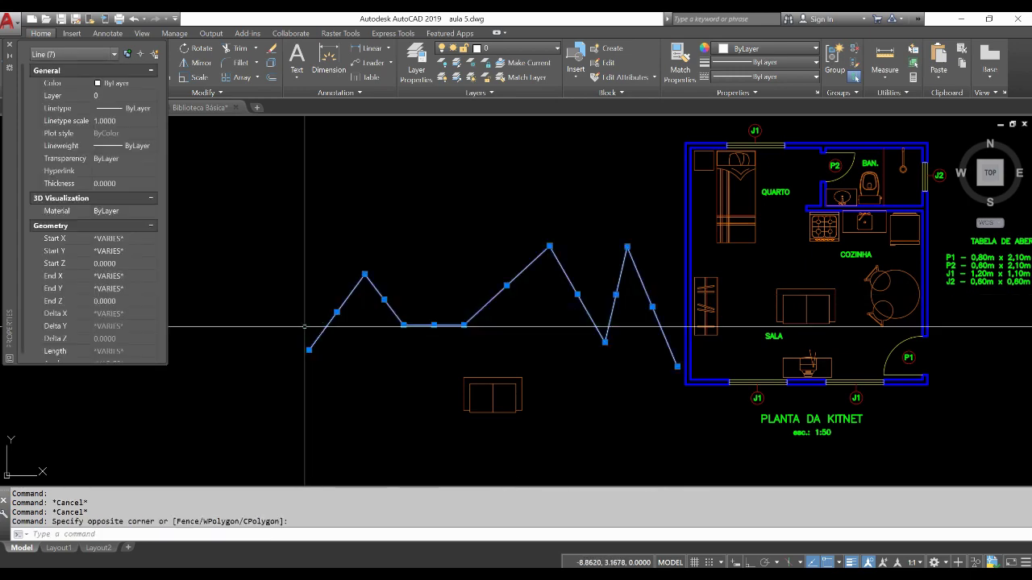
{"action": "key", "text": "Delete"}
Window-select and erase all lines of the spare sofa copy.
{"action": "scroll", "coordinate": [484, 338], "scroll_direction": "down", "scroll_amount": 4}
{"action": "scroll", "coordinate": [497, 389], "scroll_direction": "up", "scroll_amount": 10}
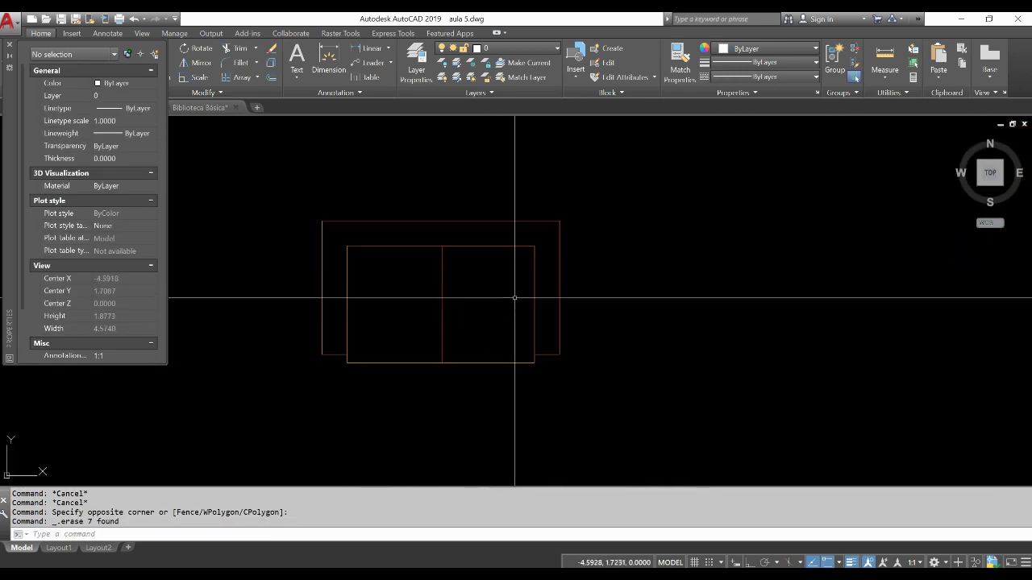
{"action": "mouse_move", "coordinate": [514, 297]}
{"action": "middle_mouse_down"}
{"action": "mouse_move", "coordinate": [650, 410]}
{"action": "mouse_move", "coordinate": [493, 404]}
{"action": "middle_mouse_up"}
{"action": "scroll", "coordinate": [546, 401], "scroll_direction": "down", "scroll_amount": 5}
{"action": "scroll", "coordinate": [547, 368], "scroll_direction": "up", "scroll_amount": 4}
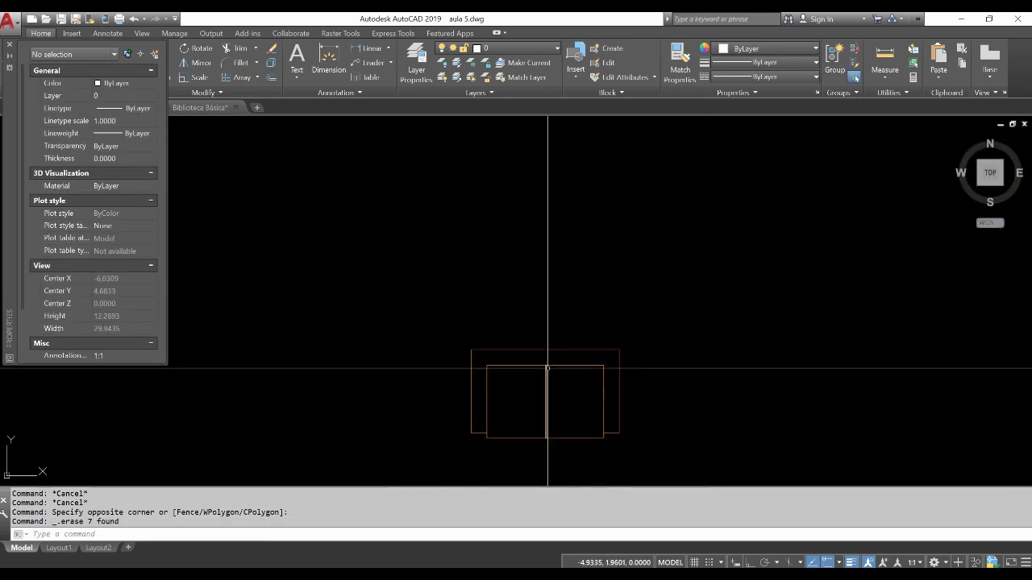
{"action": "middle_click_drag", "start_coordinate": [548, 369], "coordinate": [565, 341]}
{"action": "scroll", "coordinate": [565, 341], "scroll_direction": "up", "scroll_amount": 6}
{"action": "scroll", "coordinate": [637, 272], "scroll_direction": "down", "scroll_amount": 3}
{"action": "scroll", "coordinate": [631, 307], "scroll_direction": "down", "scroll_amount": 2}
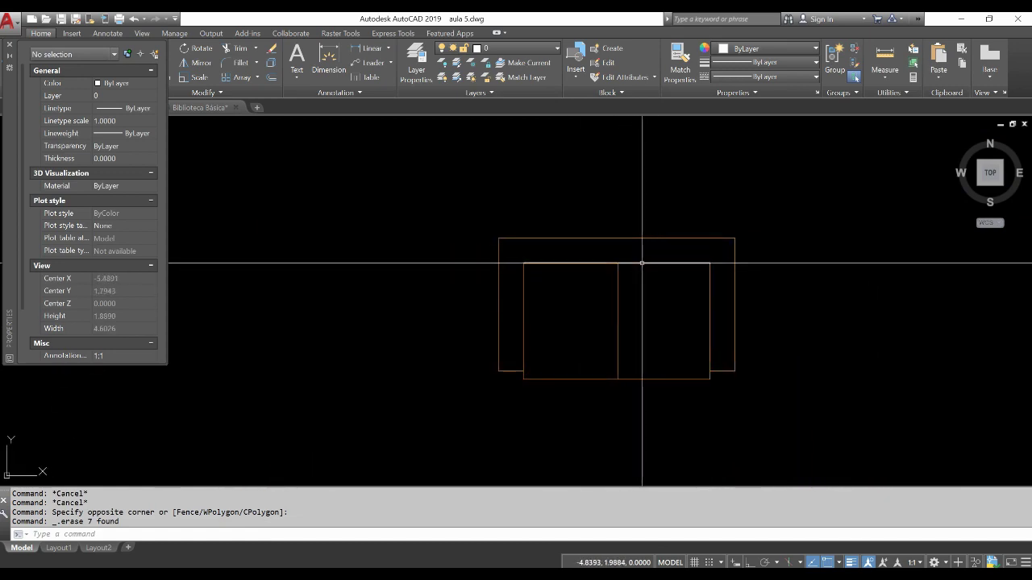
{"action": "scroll", "coordinate": [642, 263], "scroll_direction": "down", "scroll_amount": 3}
{"action": "middle_click_drag", "start_coordinate": [602, 271], "coordinate": [452, 298]}
{"action": "left_click_drag", "start_coordinate": [431, 291], "coordinate": [637, 375]}
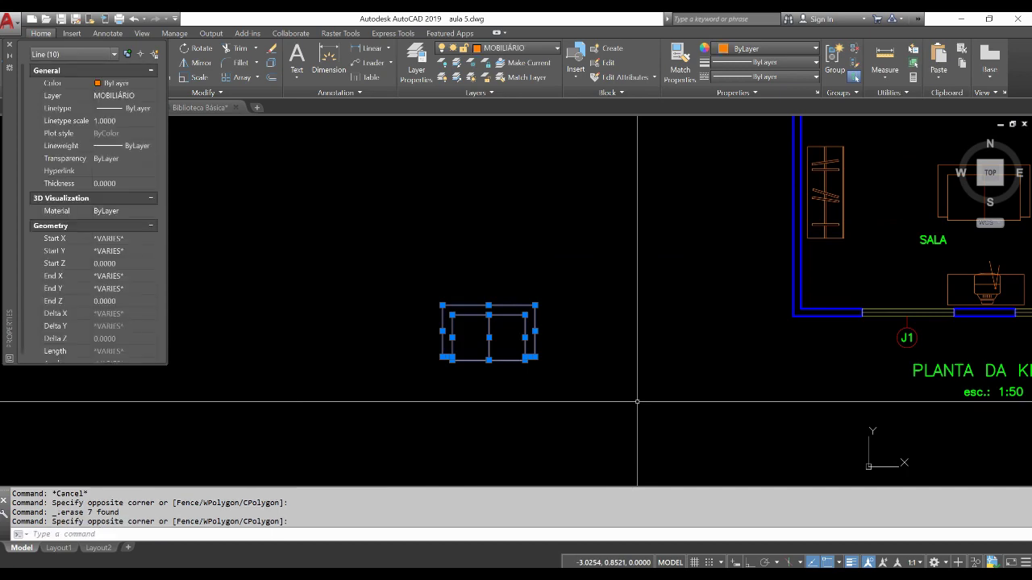
{"action": "key", "text": "Delete"}
{"action": "scroll", "coordinate": [557, 341], "scroll_direction": "down", "scroll_amount": 3}
{"action": "scroll", "coordinate": [525, 347], "scroll_direction": "up", "scroll_amount": 2}
{"action": "mouse_move", "coordinate": [549, 165]}
{"action": "middle_mouse_down"}
{"action": "mouse_move", "coordinate": [525, 347]}
{"action": "mouse_move", "coordinate": [860, 363]}
{"action": "middle_mouse_up"}
{"action": "scroll", "coordinate": [526, 341], "scroll_direction": "up", "scroll_amount": 3}
{"action": "scroll", "coordinate": [526, 340], "scroll_direction": "up", "scroll_amount": 2}
Pan to the PIA sink block, select it, then cancel the selection.
{"action": "scroll", "coordinate": [660, 317], "scroll_direction": "down", "scroll_amount": 3}
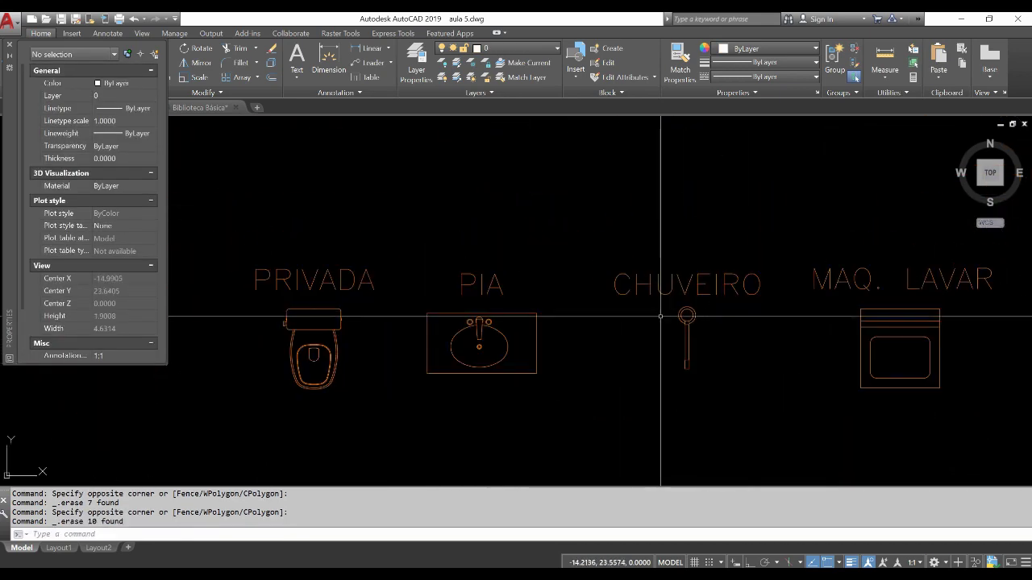
{"action": "middle_click_drag", "start_coordinate": [660, 317], "coordinate": [766, 305]}
{"action": "left_click", "coordinate": [495, 287]}
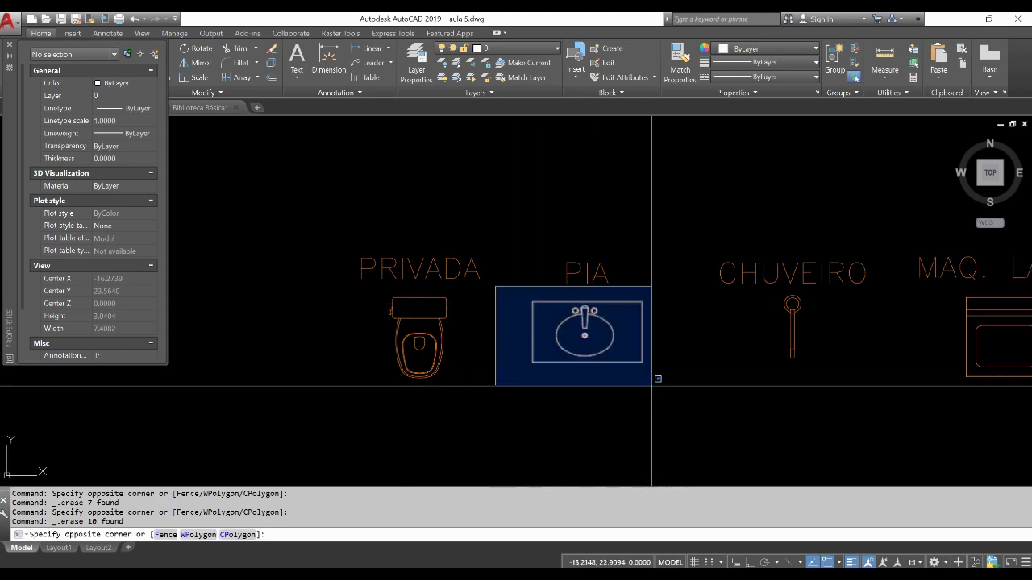
{"action": "left_click", "coordinate": [651, 386]}
{"action": "key", "text": "Escape"}
{"action": "left_click", "coordinate": [618, 371]}
{"action": "left_click", "coordinate": [588, 307]}
{"action": "key", "text": "Escape"}
{"action": "key", "text": "Escape"}
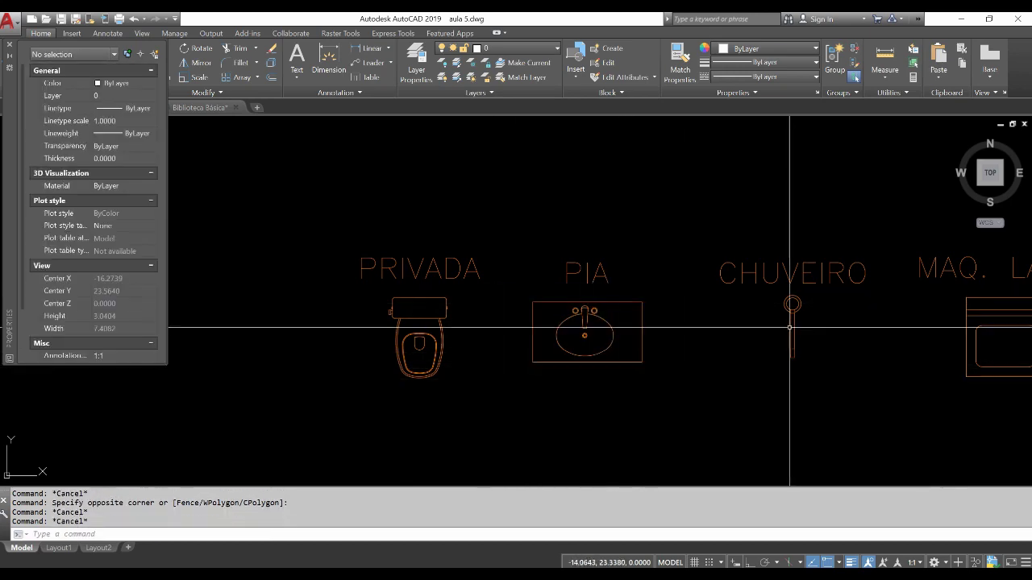
Copy the CAMA CASAL bed drawing to a spot below and to the left.
{"action": "middle_click_drag", "start_coordinate": [789, 327], "coordinate": [715, 346]}
{"action": "middle_click_drag", "start_coordinate": [565, 354], "coordinate": [530, 221]}
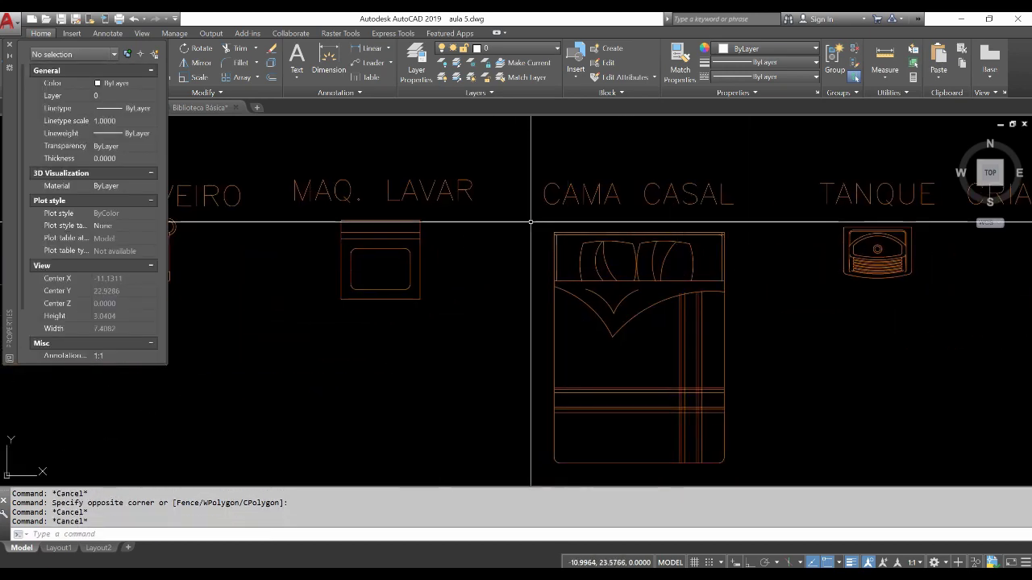
{"action": "scroll", "coordinate": [530, 221], "scroll_direction": "down", "scroll_amount": 5}
{"action": "left_click", "coordinate": [652, 315]}
{"action": "left_click", "coordinate": [733, 419]}
{"action": "type", "text": "co"}
{"action": "key", "text": "Return"}
{"action": "left_click", "coordinate": [732, 327]}
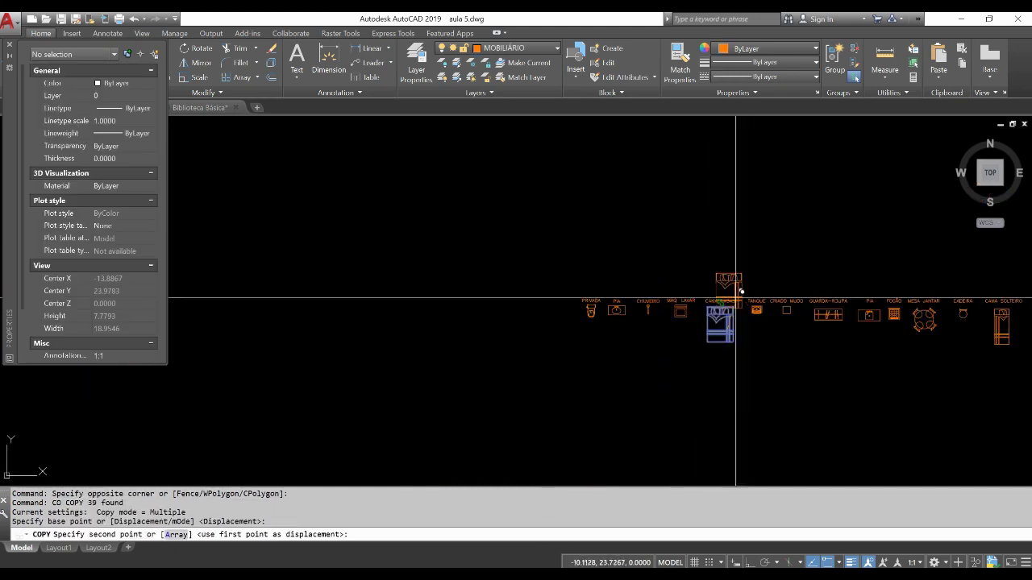
{"action": "left_click", "coordinate": [483, 430]}
{"action": "key", "text": "Escape"}
Define the block CAMA DE CASAL from the bed's 39 objects with a picked base point.
{"action": "scroll", "coordinate": [480, 420], "scroll_direction": "up", "scroll_amount": 3}
{"action": "scroll", "coordinate": [479, 419], "scroll_direction": "up", "scroll_amount": 2}
{"action": "type", "text": "b"}
{"action": "key", "text": "Return"}
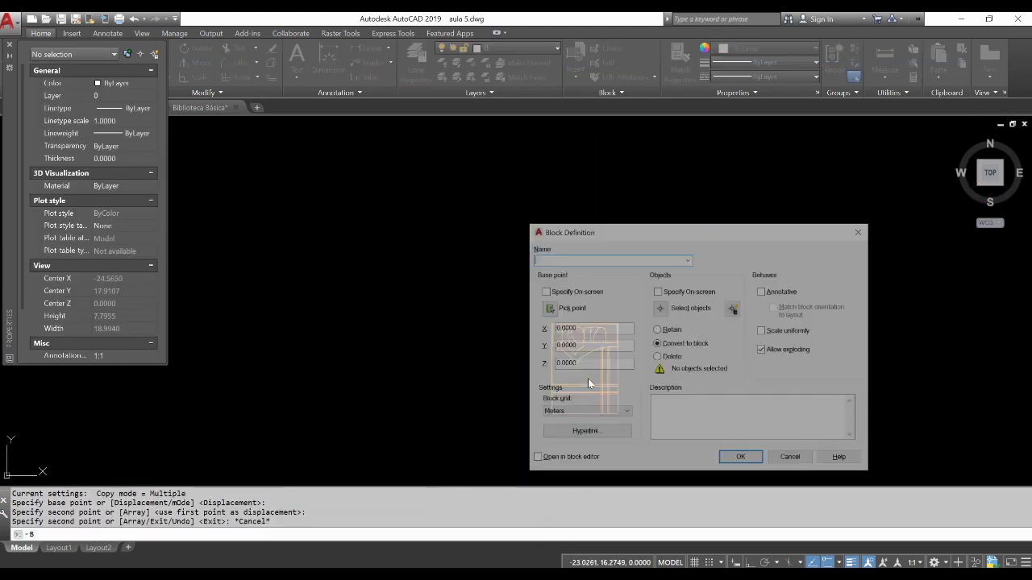
{"action": "type", "text": "CAMA DE CASAL"}
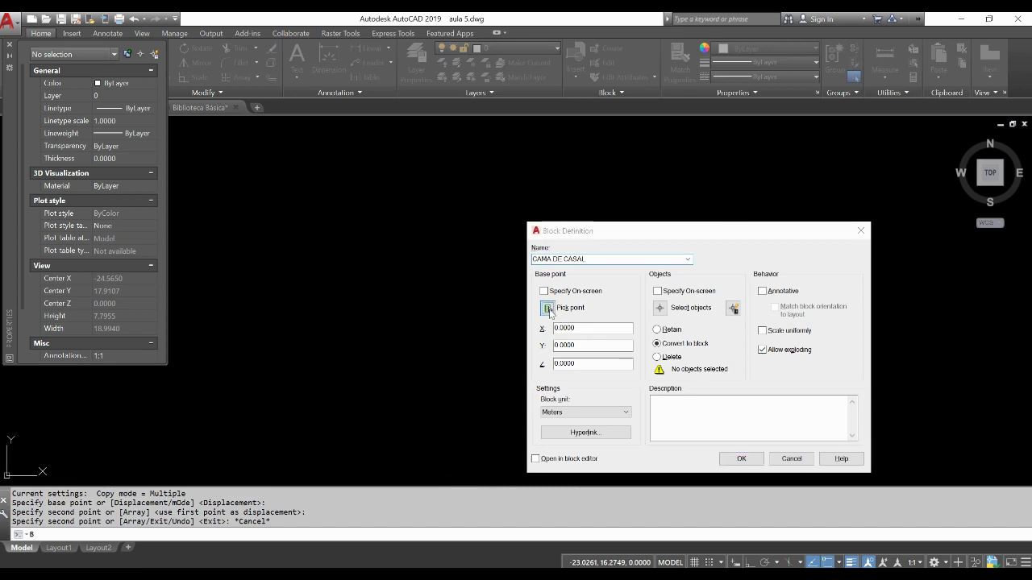
{"action": "left_click", "coordinate": [548, 309]}
{"action": "left_click", "coordinate": [581, 321]}
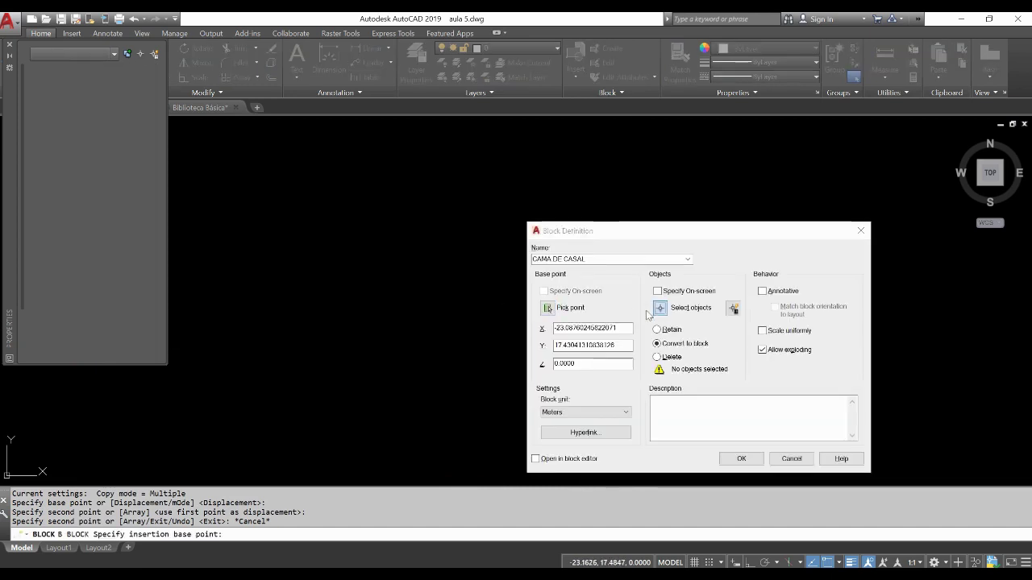
{"action": "left_click", "coordinate": [676, 304]}
{"action": "left_click", "coordinate": [543, 301]}
{"action": "left_click", "coordinate": [647, 434]}
{"action": "key", "text": "Return"}
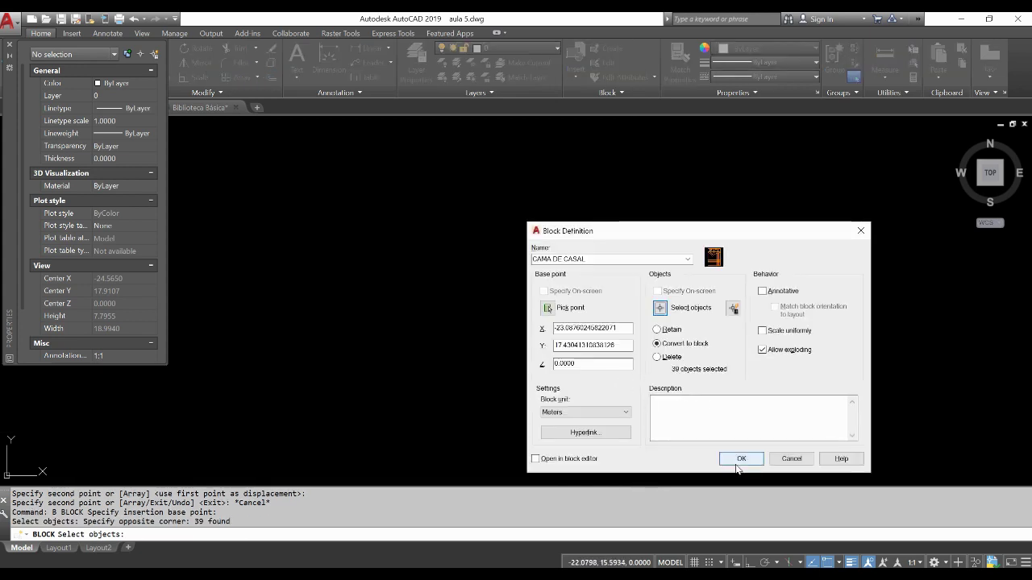
{"action": "left_click", "coordinate": [741, 459]}
{"action": "left_click_drag", "start_coordinate": [532, 306], "coordinate": [645, 428]}
Copy the CAMA DE CASAL bed block to five spots around the drawing.
{"action": "type", "text": "co"}
{"action": "key", "text": "Return"}
{"action": "left_click", "coordinate": [617, 357]}
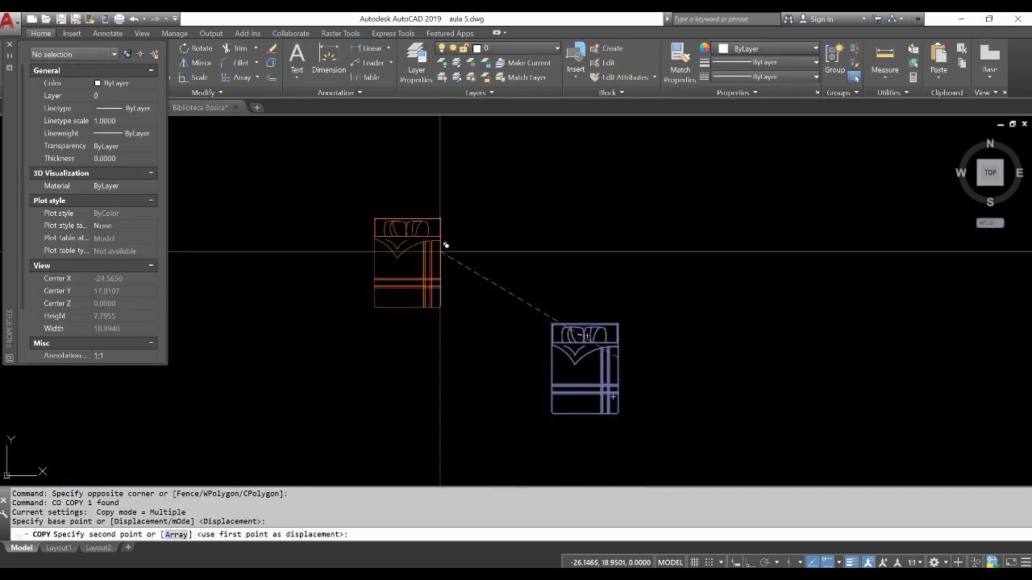
{"action": "left_click", "coordinate": [440, 252]}
{"action": "left_click", "coordinate": [783, 227]}
{"action": "scroll", "coordinate": [665, 250], "scroll_direction": "down", "scroll_amount": 2}
{"action": "left_click", "coordinate": [520, 395]}
{"action": "left_click", "coordinate": [781, 408]}
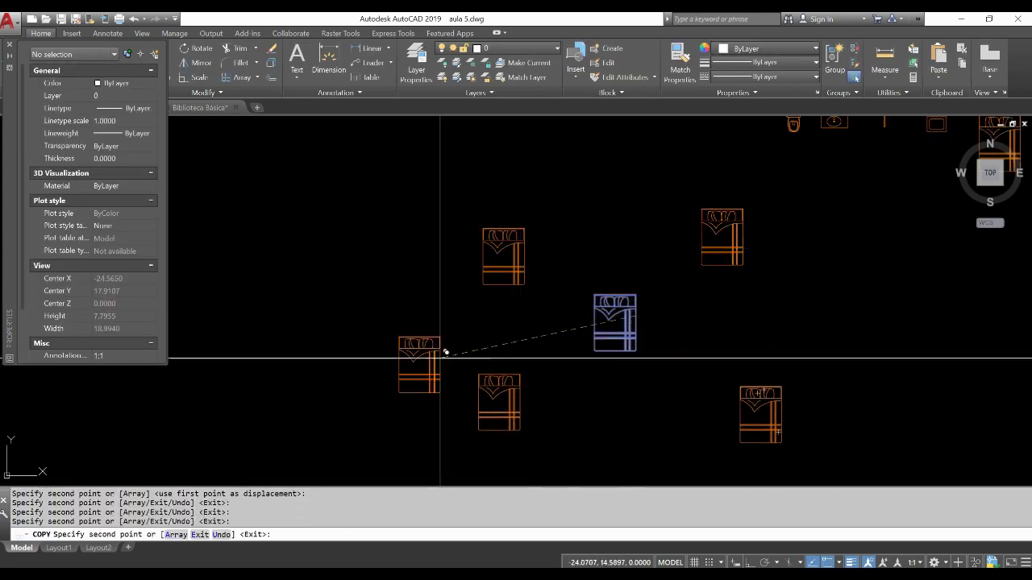
{"action": "left_click", "coordinate": [425, 321]}
{"action": "left_click", "coordinate": [854, 318]}
{"action": "key", "text": "Escape"}
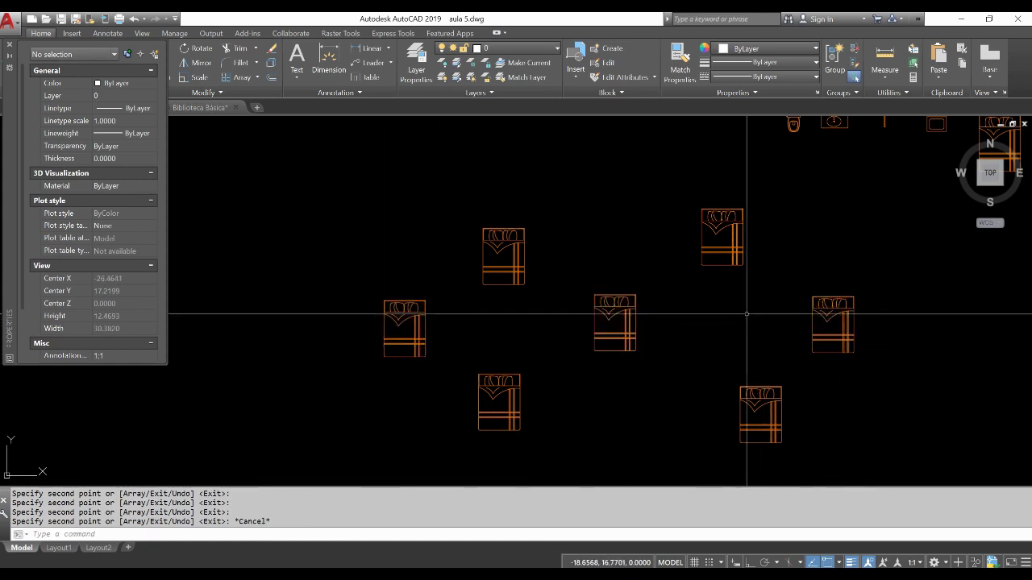
Zoom in and open the bed's block definition for editing.
{"action": "scroll", "coordinate": [618, 329], "scroll_direction": "up", "scroll_amount": 3}
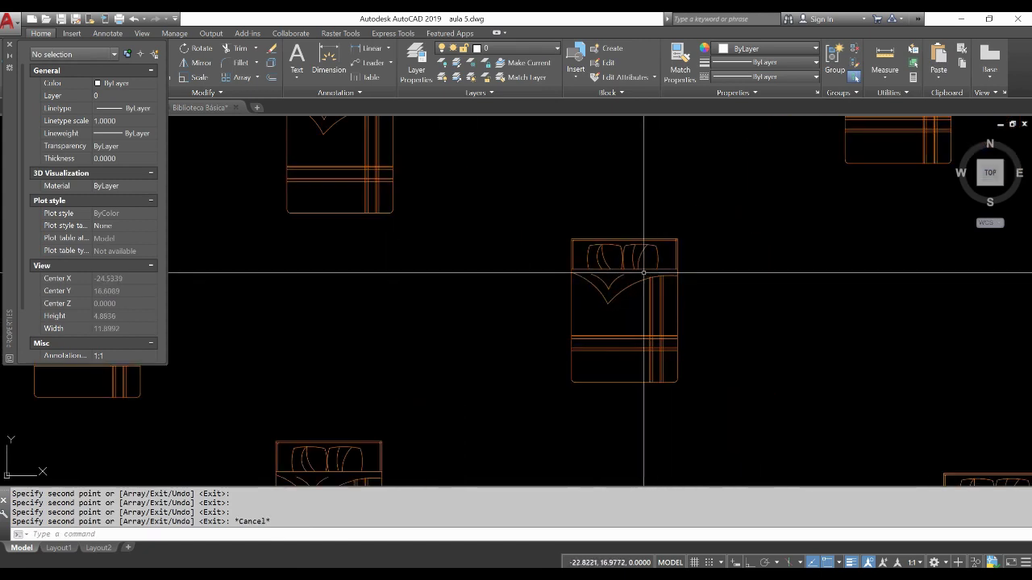
{"action": "scroll", "coordinate": [643, 274], "scroll_direction": "up", "scroll_amount": 2}
{"action": "scroll", "coordinate": [649, 347], "scroll_direction": "up", "scroll_amount": 2}
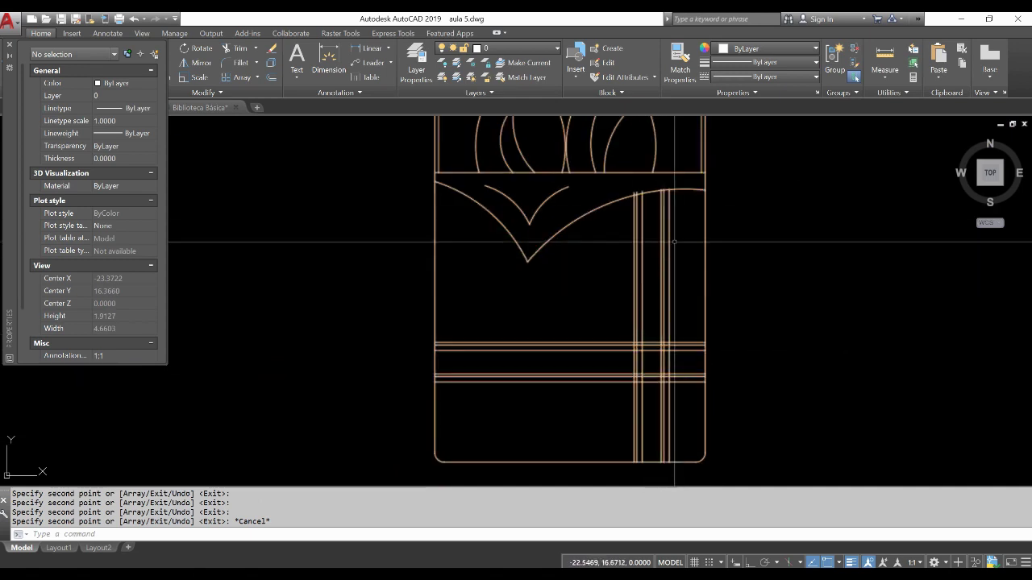
{"action": "double_click", "coordinate": [642, 324]}
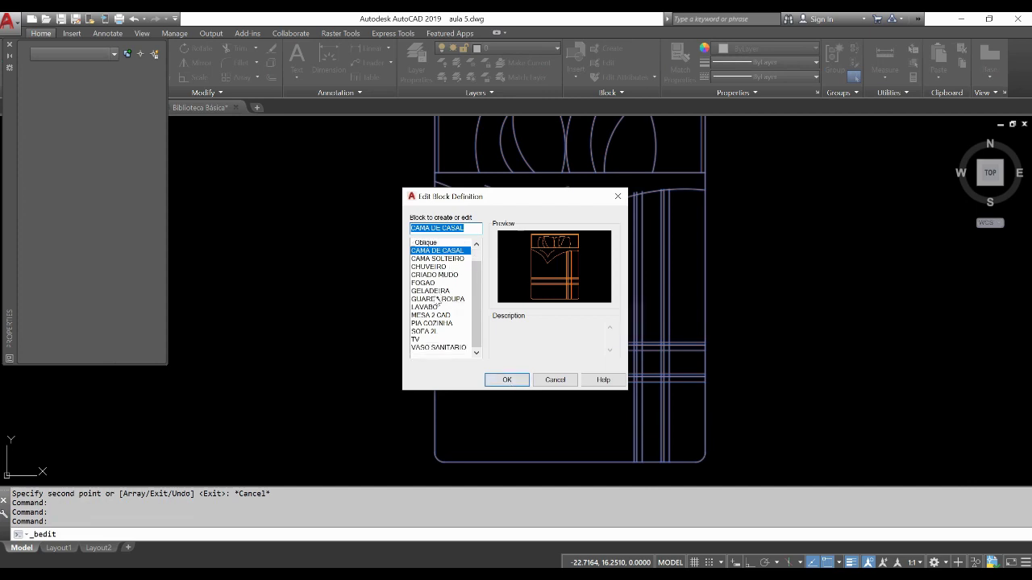
Open CAMA DE CASAL in the Block Editor and close the Properties palette.
{"action": "scroll", "coordinate": [434, 265], "scroll_direction": "up", "scroll_amount": 1}
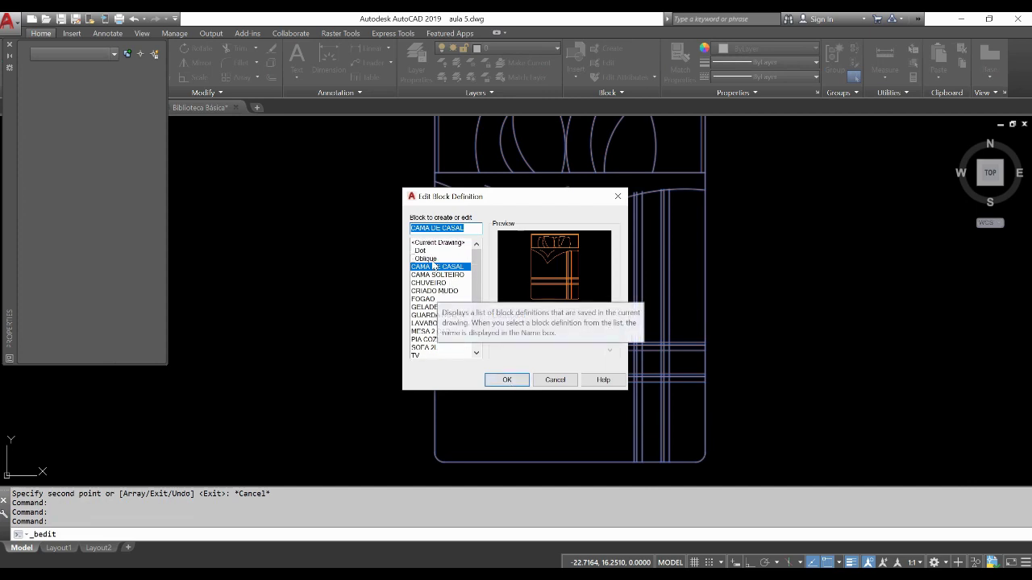
{"action": "left_click", "coordinate": [503, 379]}
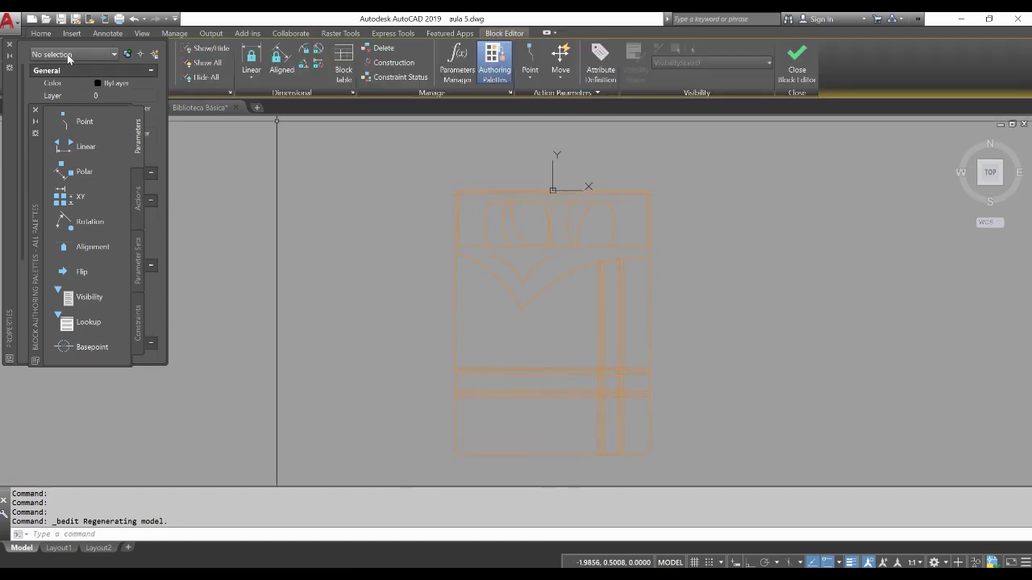
{"action": "left_click", "coordinate": [10, 46]}
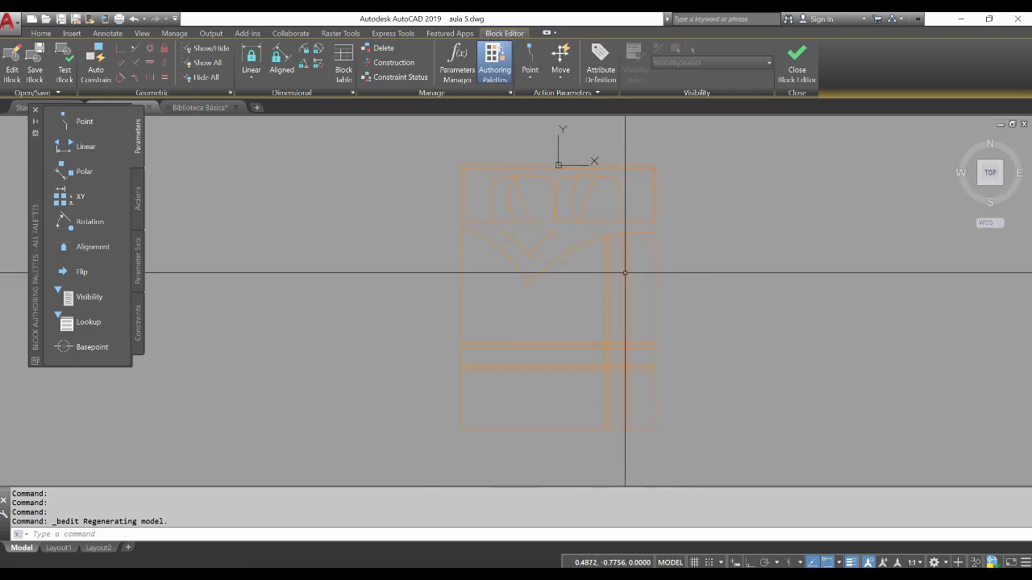
Erase the vertical and horizontal blanket stripes and the inner V-shaped fold curves.
{"action": "left_click", "coordinate": [587, 229]}
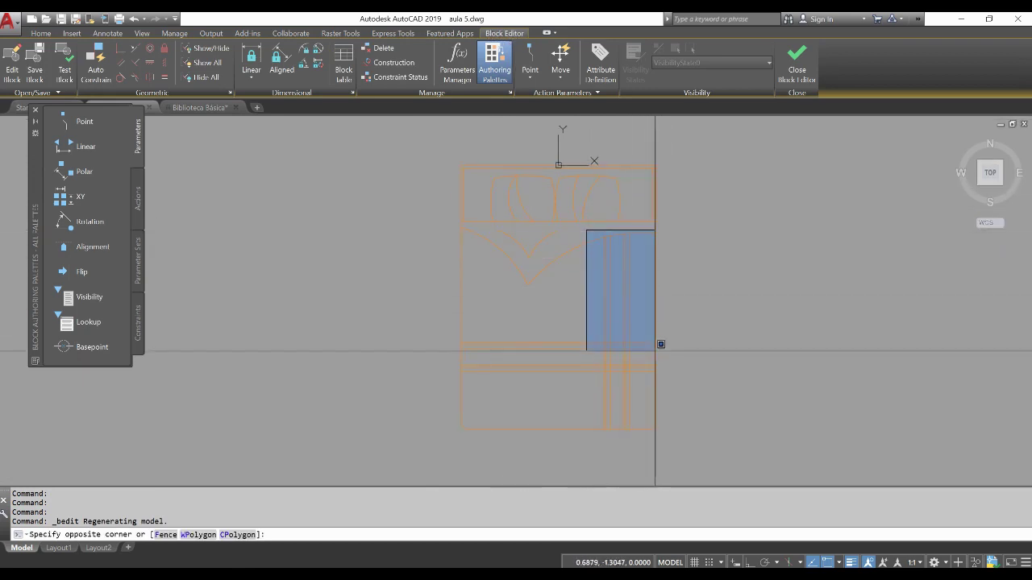
{"action": "left_click", "coordinate": [639, 436]}
{"action": "key", "text": "Delete"}
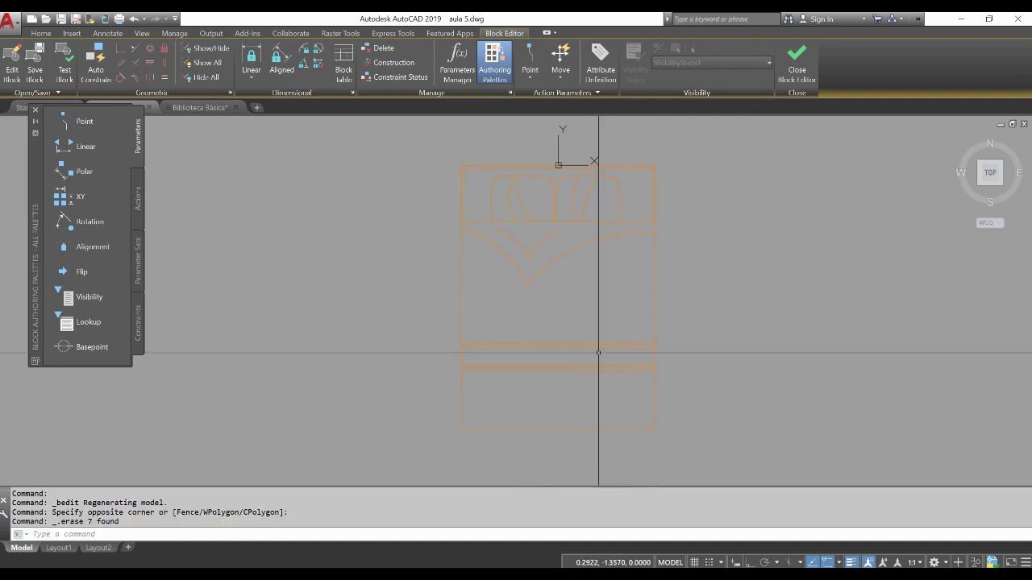
{"action": "left_click", "coordinate": [495, 345]}
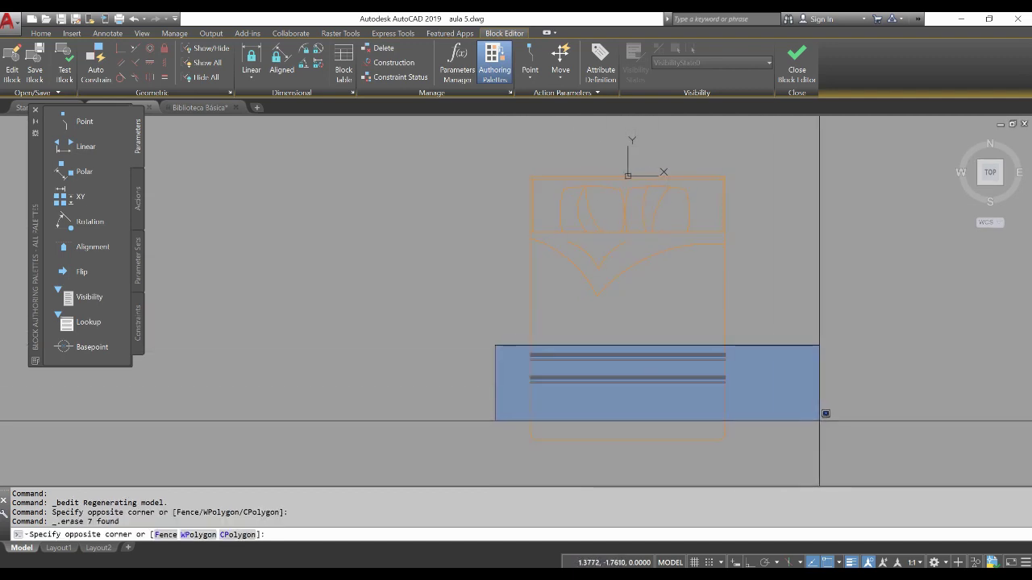
{"action": "left_click", "coordinate": [826, 416]}
{"action": "key", "text": "Delete"}
{"action": "left_click", "coordinate": [613, 244]}
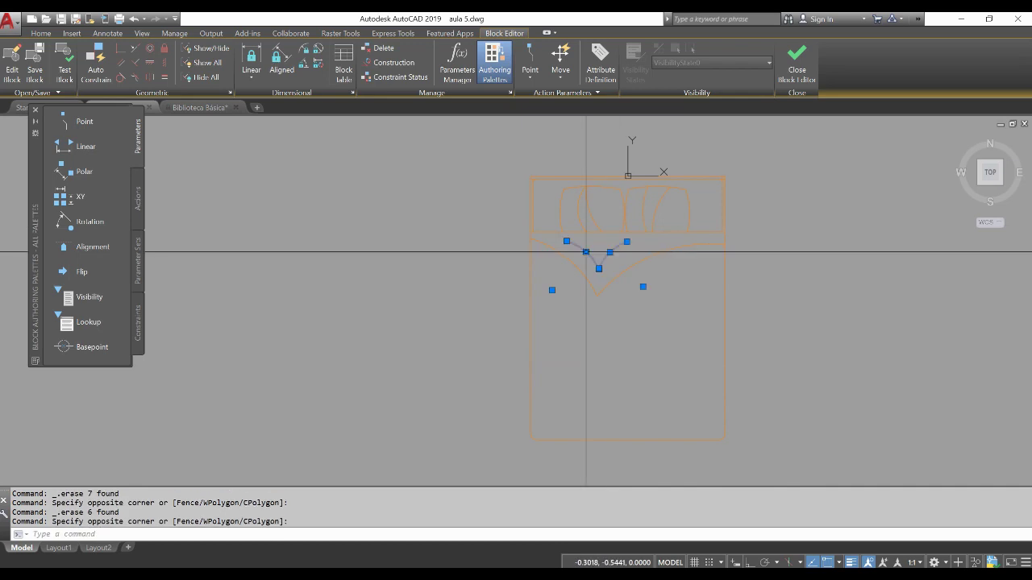
{"action": "key", "text": "Delete"}
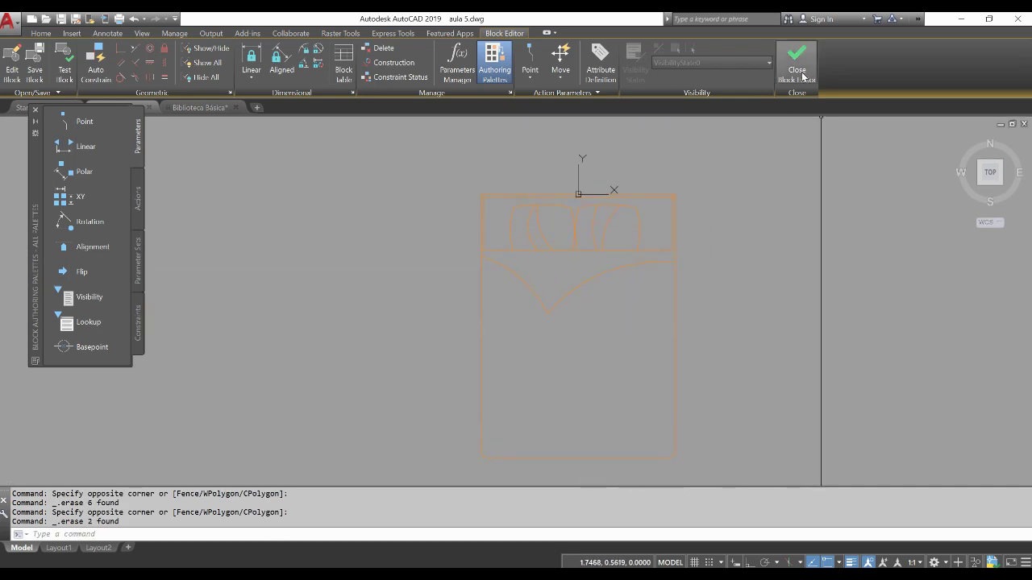
{"action": "left_click", "coordinate": [797, 64]}
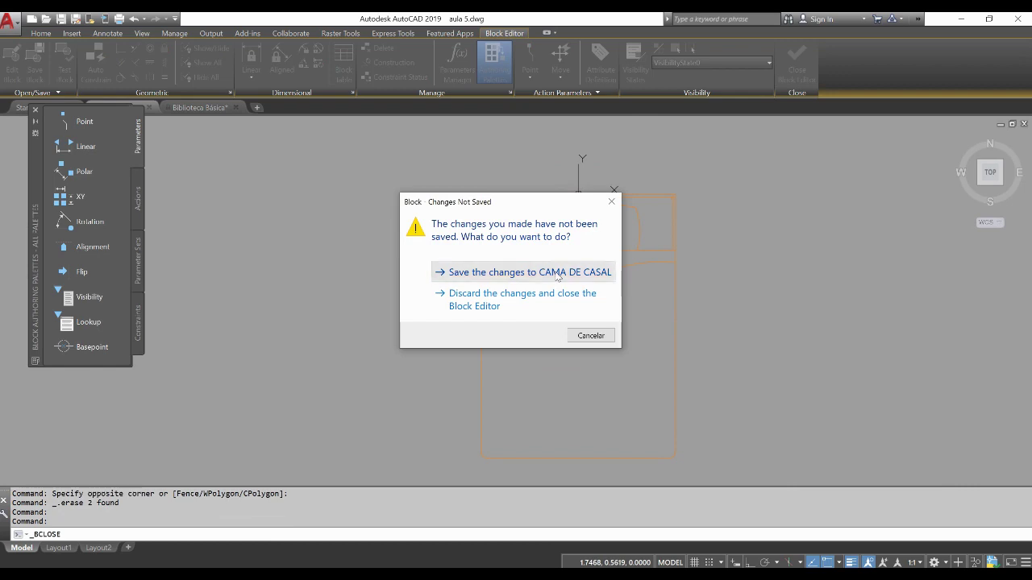
Save the changes to the CAMA DE CASAL block and bring the bed copies into view.
{"action": "left_click", "coordinate": [558, 273]}
{"action": "scroll", "coordinate": [560, 283], "scroll_direction": "down", "scroll_amount": 4}
{"action": "scroll", "coordinate": [560, 283], "scroll_direction": "down", "scroll_amount": 3}
{"action": "middle_click_drag", "start_coordinate": [420, 282], "coordinate": [456, 329]}
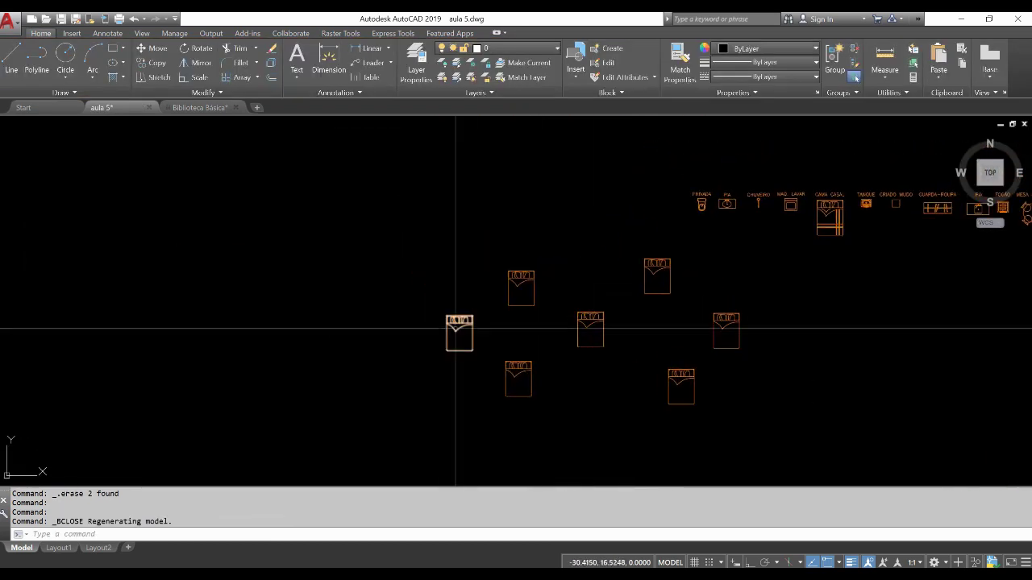
{"action": "middle_click_drag", "start_coordinate": [525, 299], "coordinate": [453, 295]}
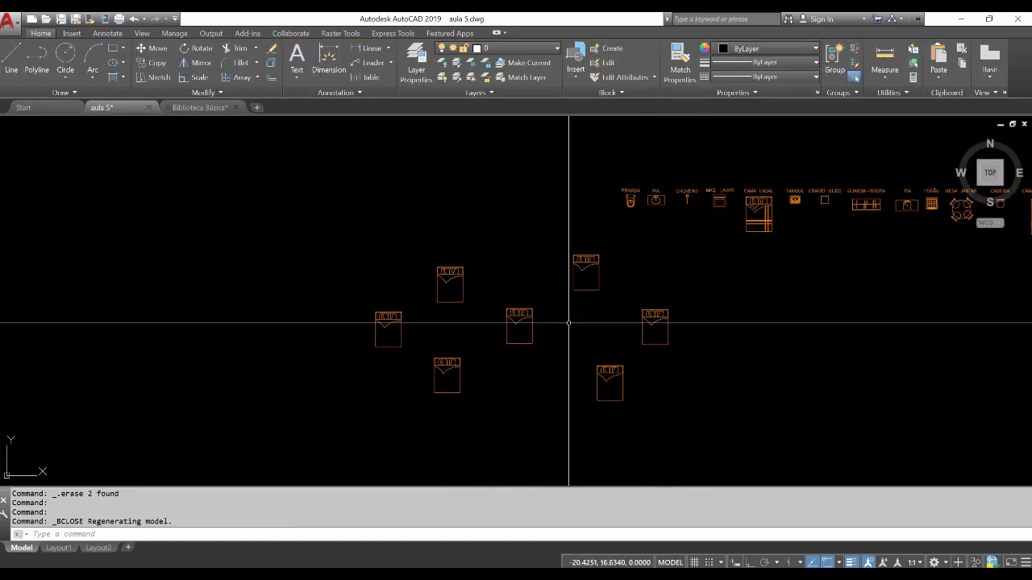
Window-select all seven bed copies and delete them.
{"action": "scroll", "coordinate": [521, 308], "scroll_direction": "up", "scroll_amount": 2}
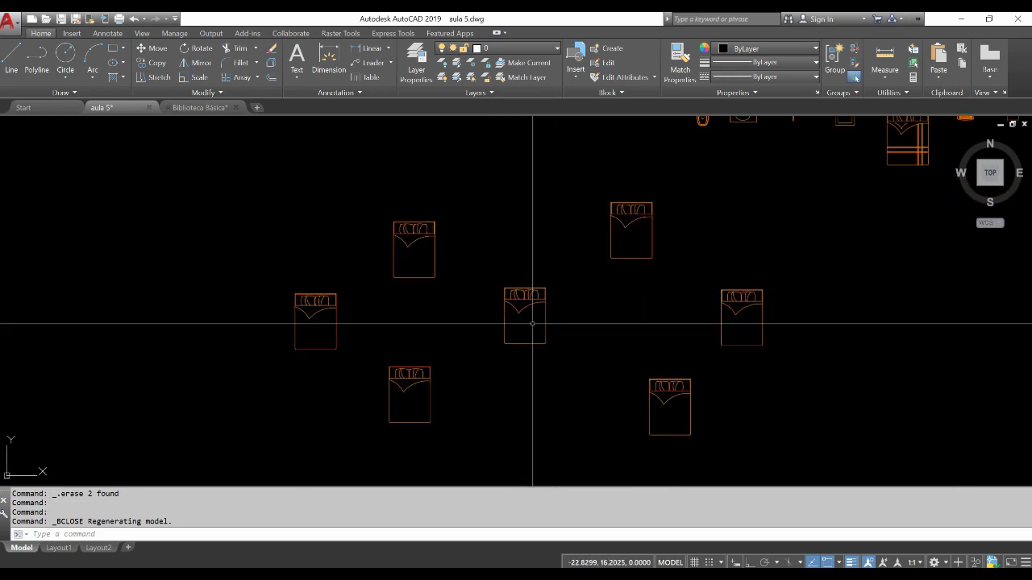
{"action": "scroll", "coordinate": [533, 323], "scroll_direction": "down", "scroll_amount": 2}
{"action": "key", "text": "Escape"}
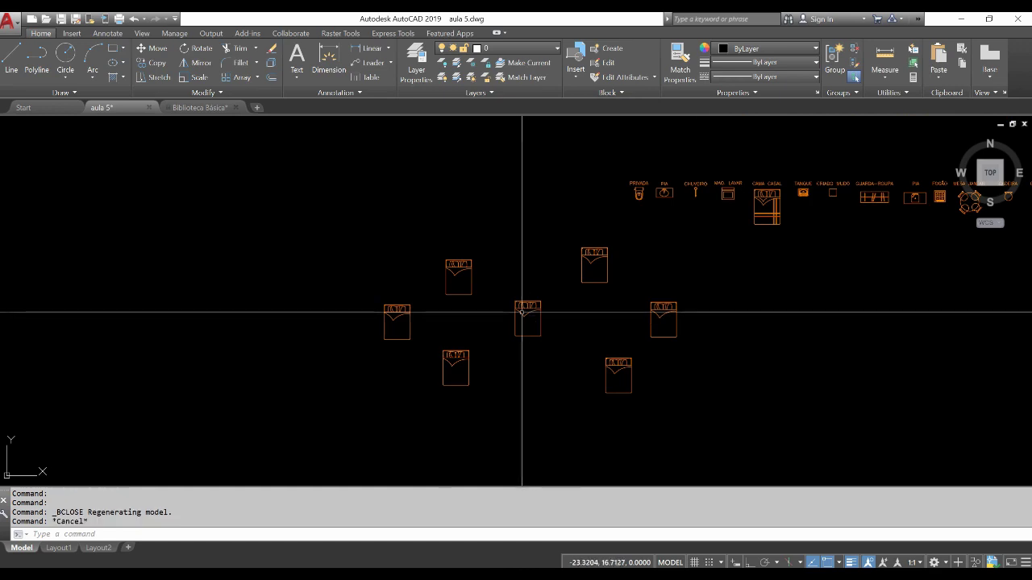
{"action": "scroll", "coordinate": [559, 345], "scroll_direction": "down", "scroll_amount": 5}
{"action": "scroll", "coordinate": [520, 295], "scroll_direction": "up", "scroll_amount": 3}
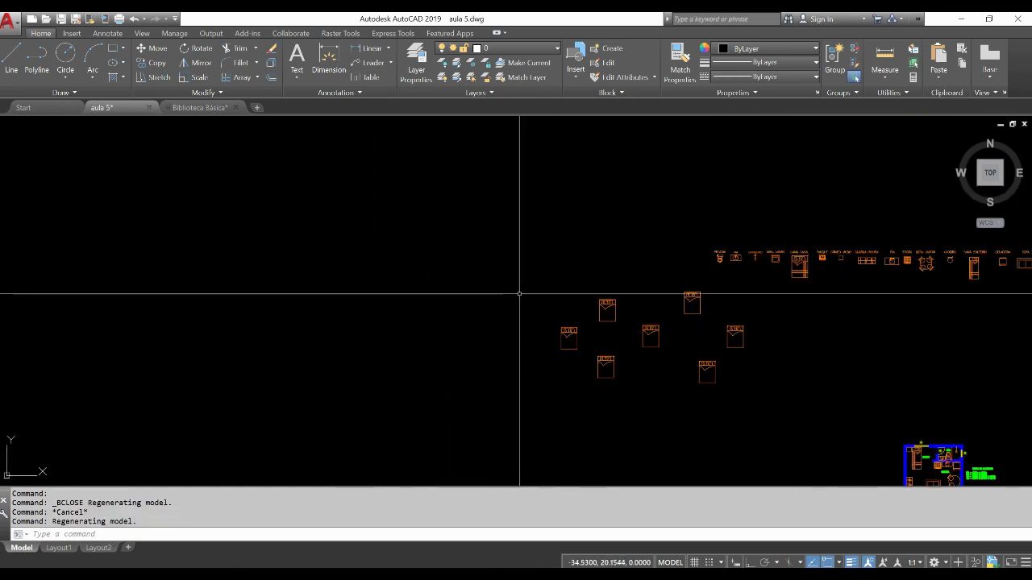
{"action": "left_click", "coordinate": [518, 292]}
{"action": "left_click", "coordinate": [767, 415]}
{"action": "key", "text": "Delete"}
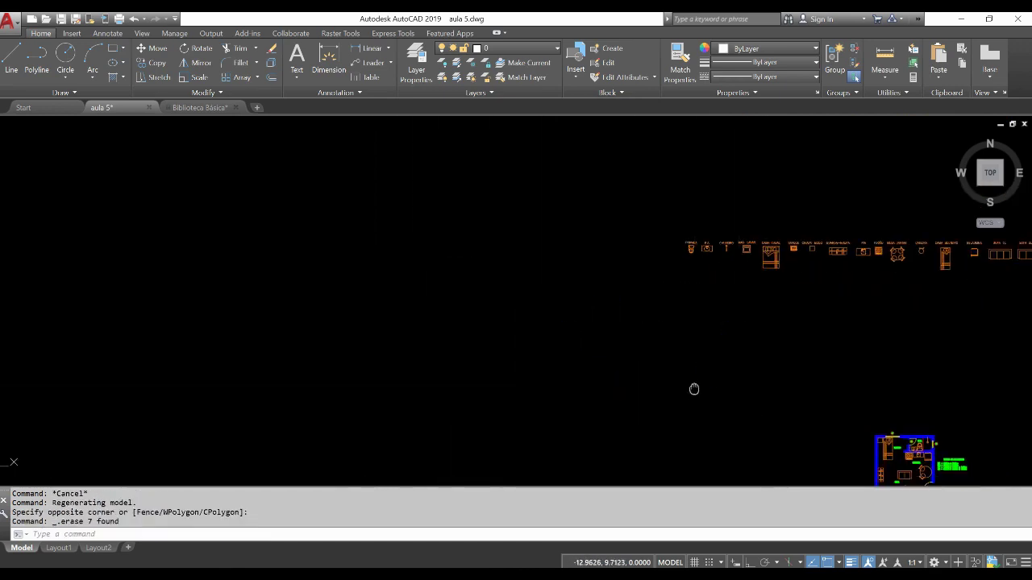
Select the whole row of library furniture symbols in the source drawing.
{"action": "scroll", "coordinate": [721, 419], "scroll_direction": "up", "scroll_amount": 3}
{"action": "scroll", "coordinate": [503, 214], "scroll_direction": "up", "scroll_amount": 3}
{"action": "scroll", "coordinate": [504, 214], "scroll_direction": "down", "scroll_amount": 3}
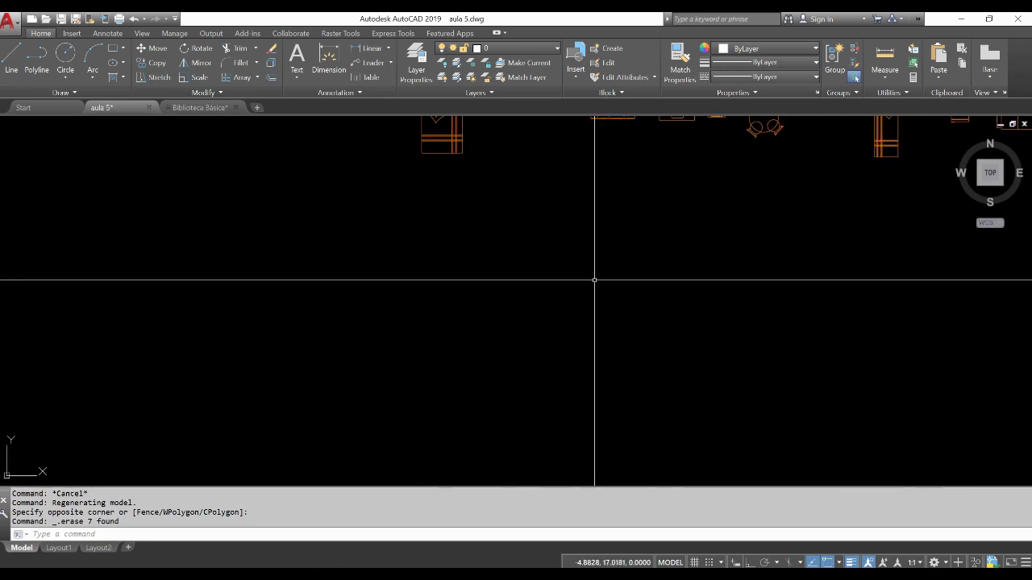
{"action": "scroll", "coordinate": [486, 246], "scroll_direction": "down", "scroll_amount": 2}
{"action": "mouse_move", "coordinate": [599, 268]}
{"action": "middle_mouse_down"}
{"action": "mouse_move", "coordinate": [578, 293]}
{"action": "mouse_move", "coordinate": [703, 338]}
{"action": "middle_mouse_up"}
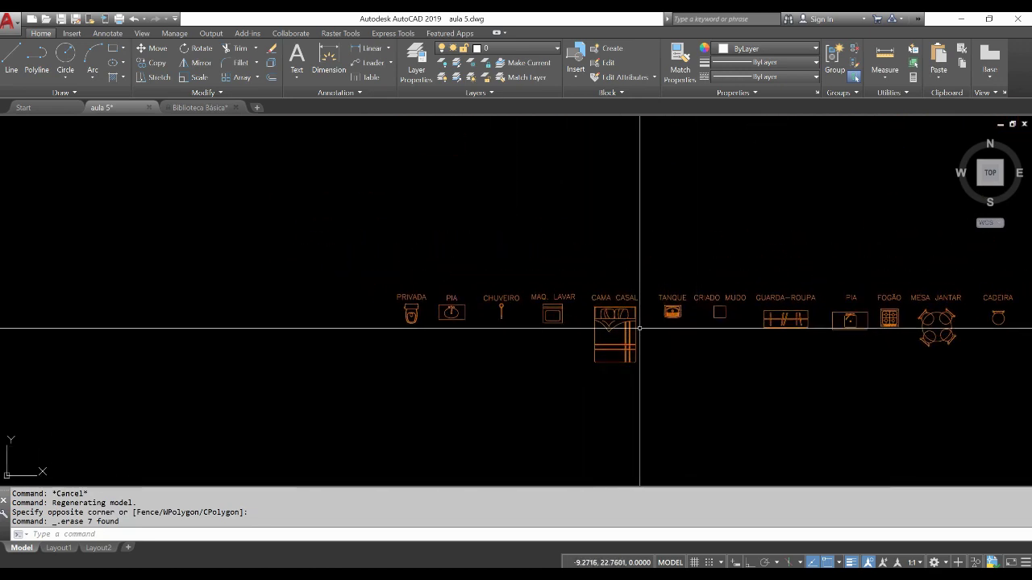
{"action": "scroll", "coordinate": [613, 282], "scroll_direction": "down", "scroll_amount": 1}
{"action": "scroll", "coordinate": [564, 224], "scroll_direction": "down", "scroll_amount": 3}
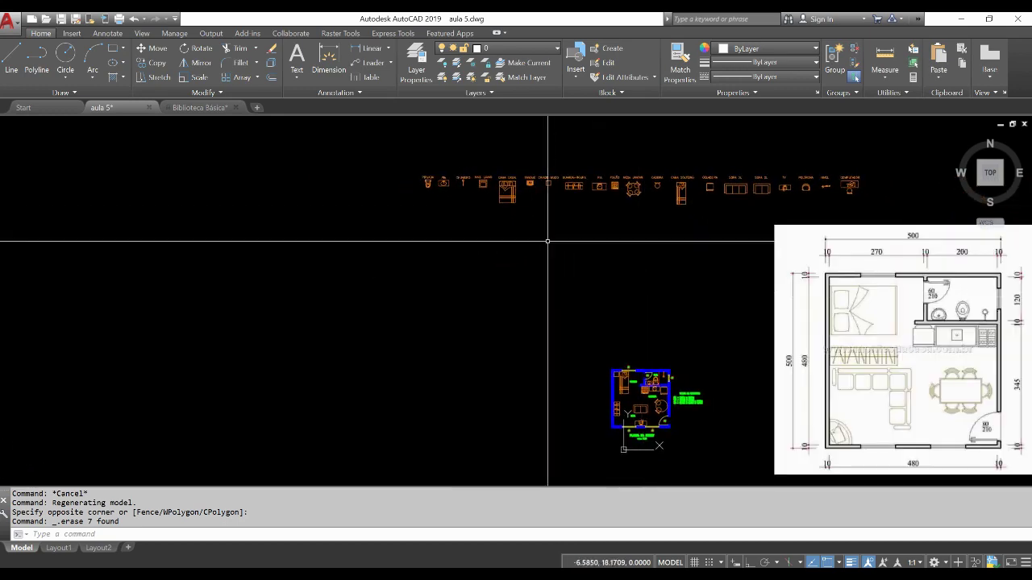
{"action": "middle_click_drag", "start_coordinate": [547, 241], "coordinate": [535, 270]}
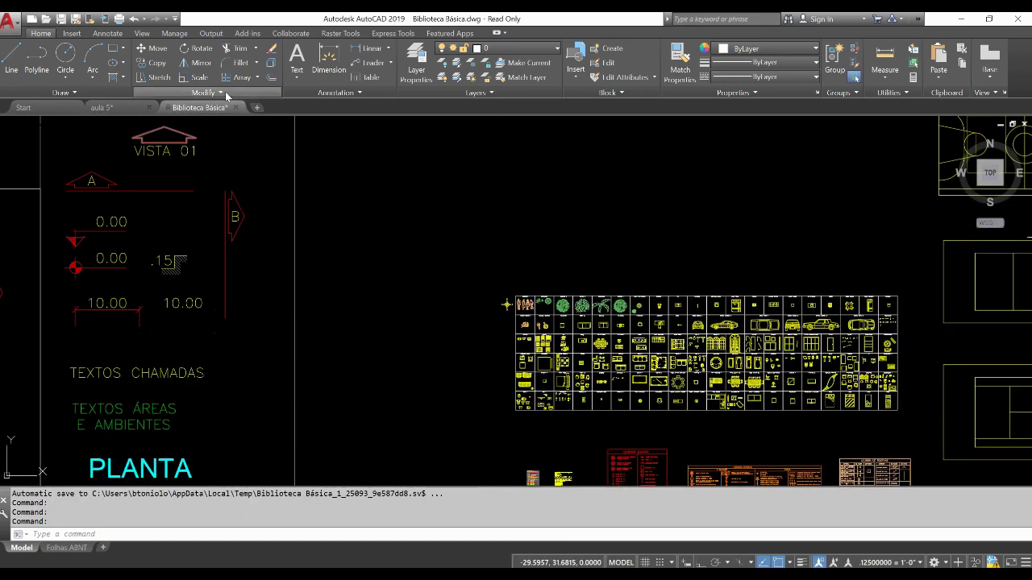
{"action": "scroll", "coordinate": [512, 277], "scroll_direction": "down", "scroll_amount": 5}
{"action": "scroll", "coordinate": [506, 282], "scroll_direction": "down", "scroll_amount": 1}
{"action": "scroll", "coordinate": [492, 270], "scroll_direction": "up", "scroll_amount": 6}
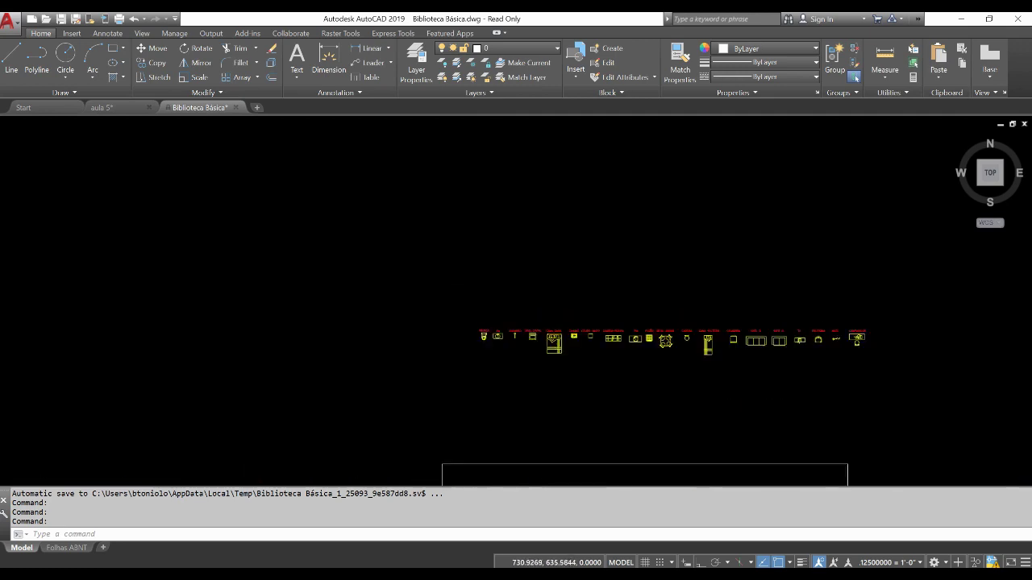
{"action": "left_click", "coordinate": [453, 305]}
{"action": "left_click", "coordinate": [902, 405]}
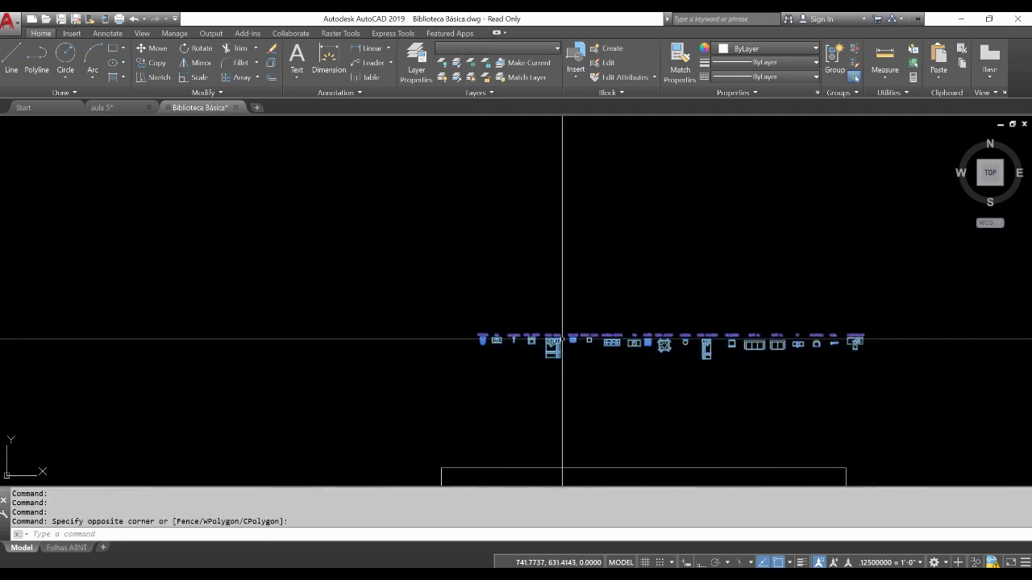
{"action": "scroll", "coordinate": [517, 355], "scroll_direction": "up", "scroll_amount": 4}
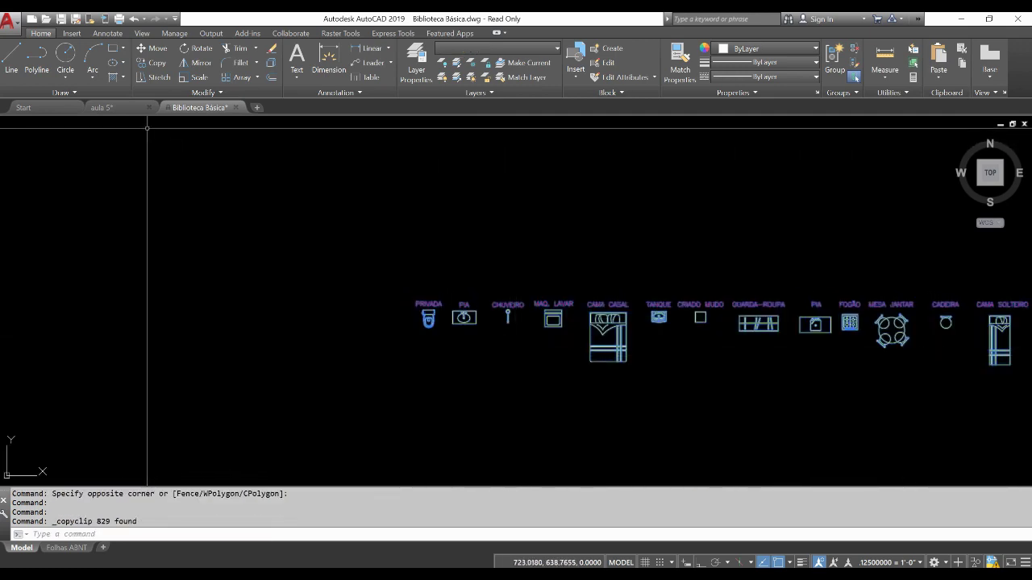
Paste the symbol row into aula 5, keeping the attribute values unchanged.
{"action": "left_click", "coordinate": [121, 108]}
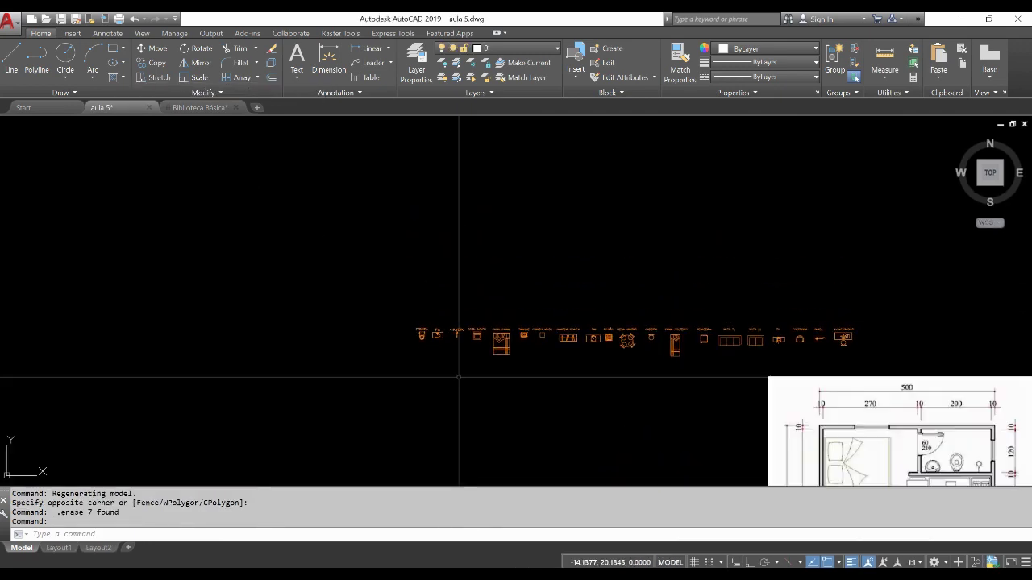
{"action": "key", "text": "ctrl+v"}
{"action": "left_click", "coordinate": [368, 282]}
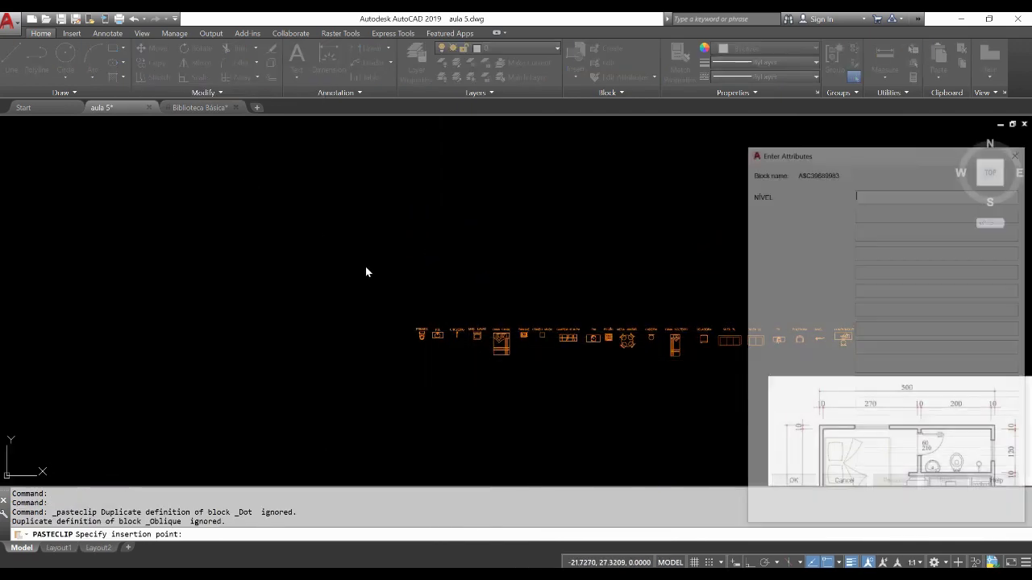
{"action": "left_click", "coordinate": [792, 485]}
Put the pasted upper symbol row on the MOBILIÁRIO layer.
{"action": "left_click", "coordinate": [392, 230]}
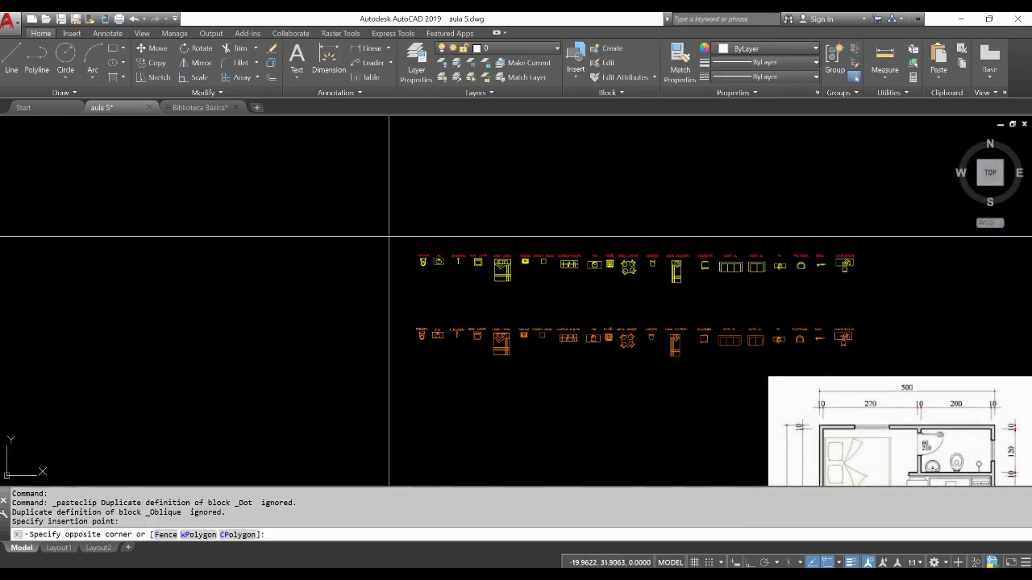
{"action": "left_click", "coordinate": [863, 306]}
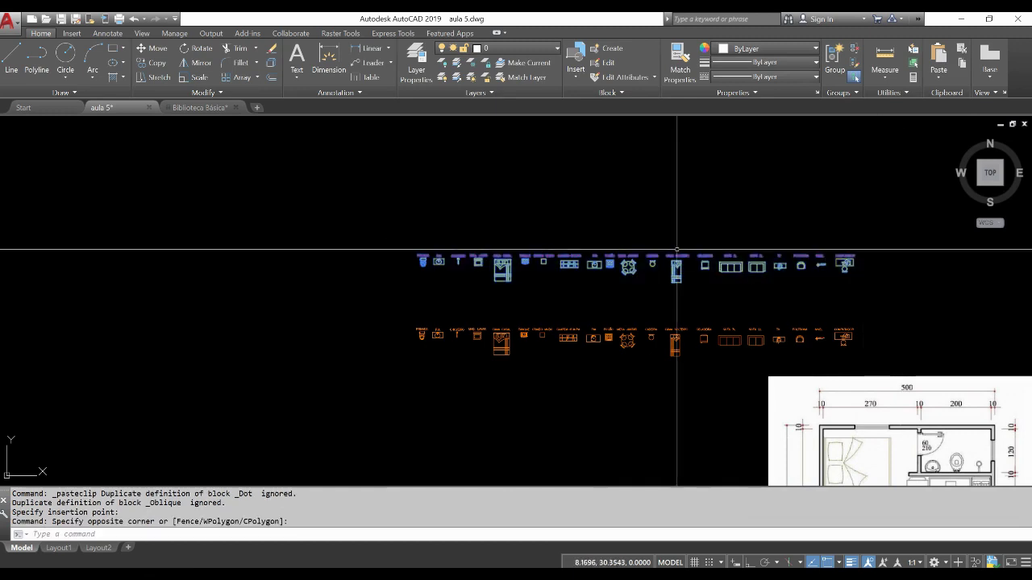
{"action": "left_click", "coordinate": [521, 51]}
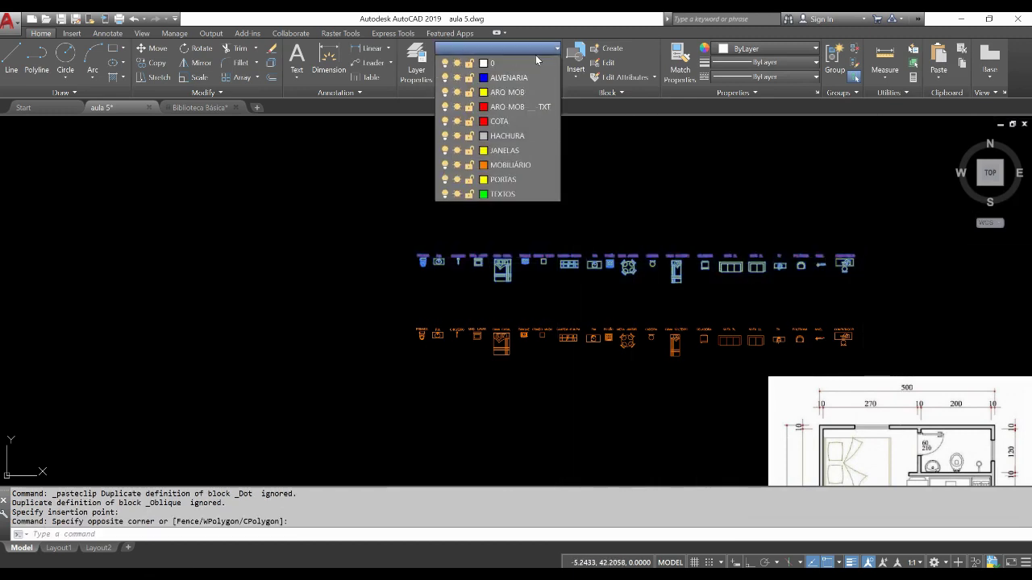
{"action": "left_click", "coordinate": [522, 164]}
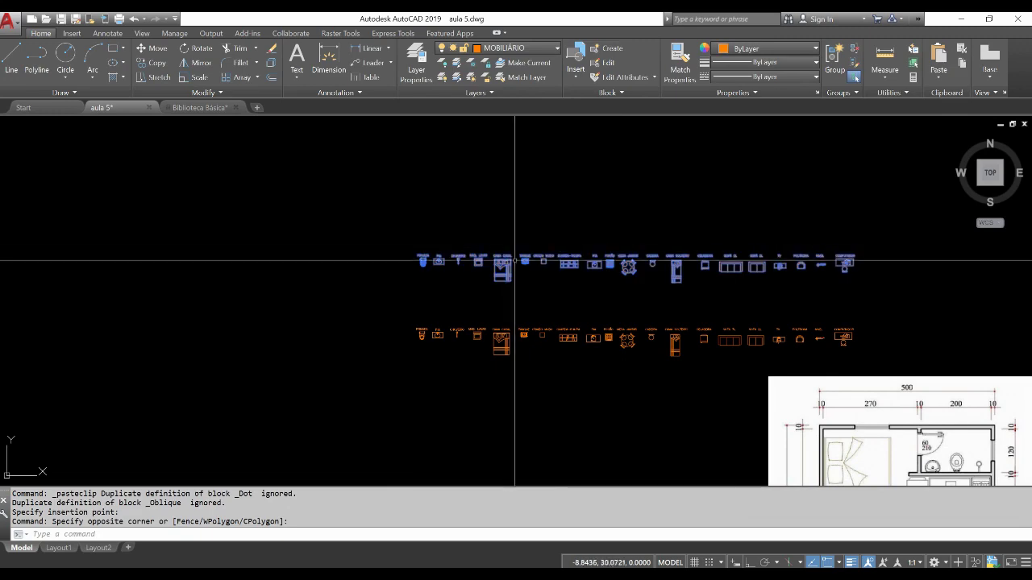
{"action": "key", "text": "Escape"}
{"action": "key", "text": "Escape"}
{"action": "scroll", "coordinate": [460, 318], "scroll_direction": "up", "scroll_amount": 5}
{"action": "middle_click_drag", "start_coordinate": [456, 260], "coordinate": [535, 288]}
{"action": "scroll", "coordinate": [483, 304], "scroll_direction": "up", "scroll_amount": 5}
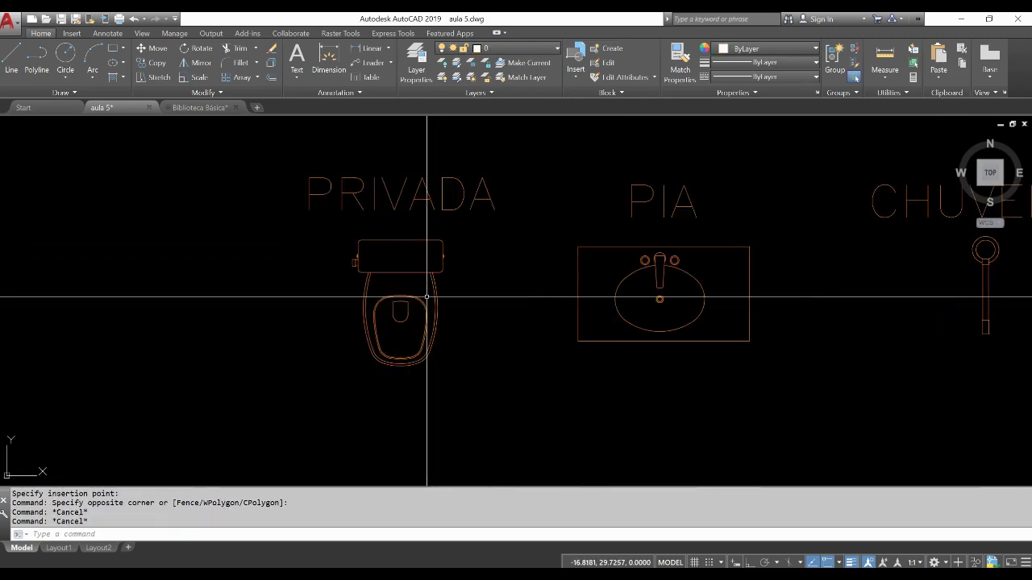
Define the block PRIVADA from the toilet's 151 objects, based on the tank.
{"action": "type", "text": "B"}
{"action": "key", "text": "Return"}
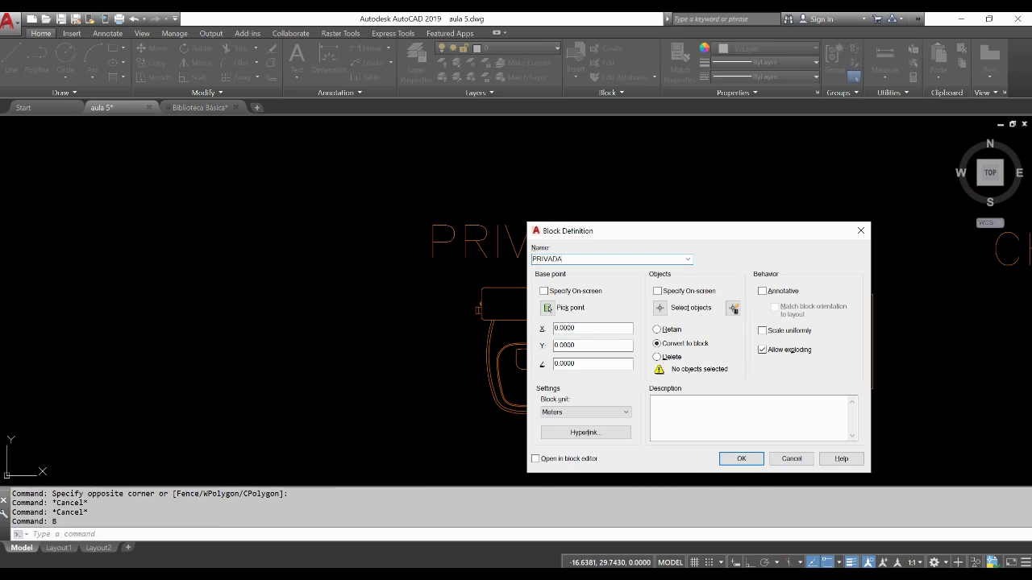
{"action": "left_click", "coordinate": [548, 308]}
{"action": "left_click", "coordinate": [530, 288]}
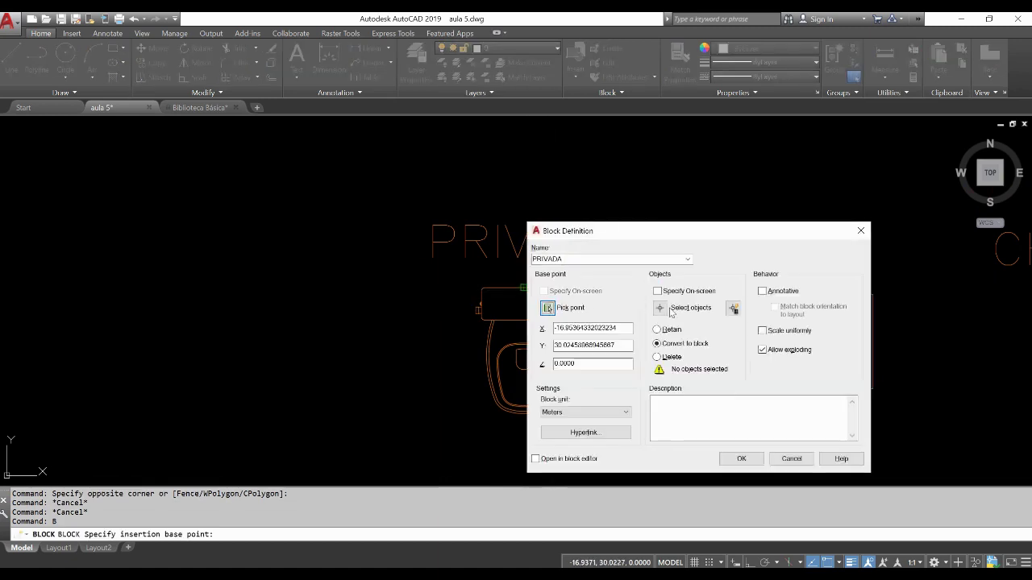
{"action": "left_click", "coordinate": [662, 308]}
{"action": "left_click", "coordinate": [459, 279]}
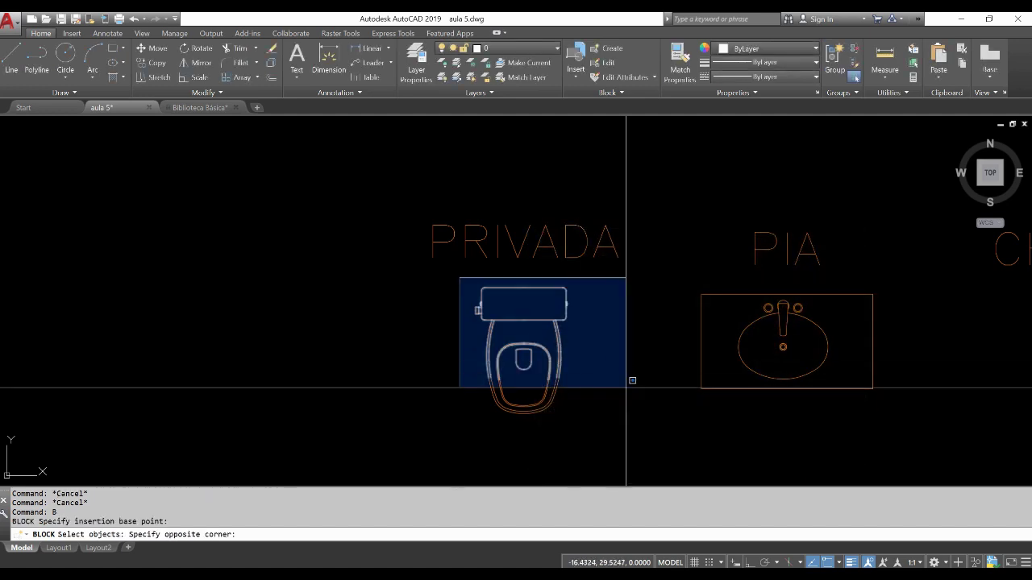
{"action": "left_click", "coordinate": [627, 382]}
{"action": "key", "text": "Return"}
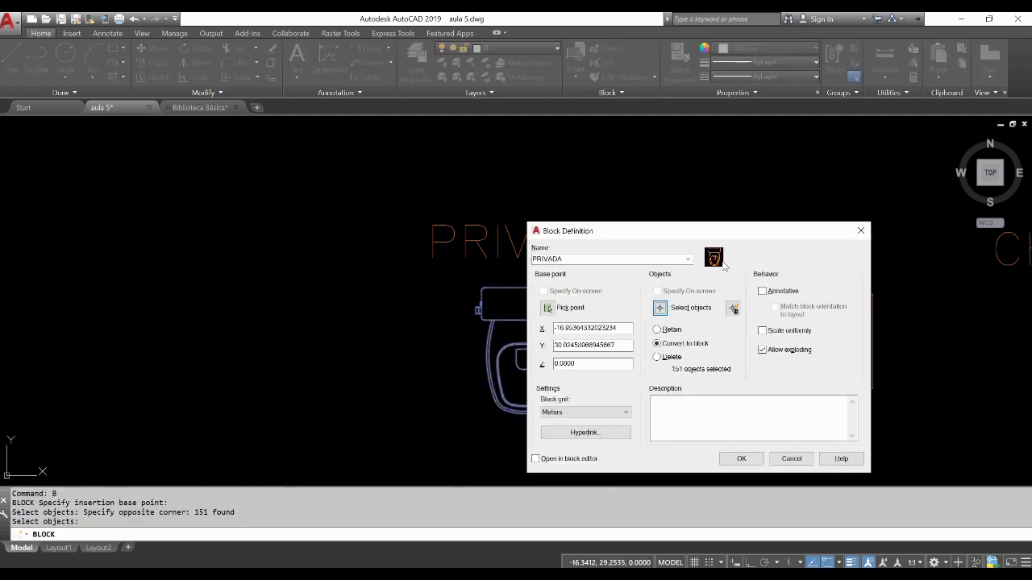
{"action": "left_click", "coordinate": [739, 460]}
{"action": "key", "text": "Return"}
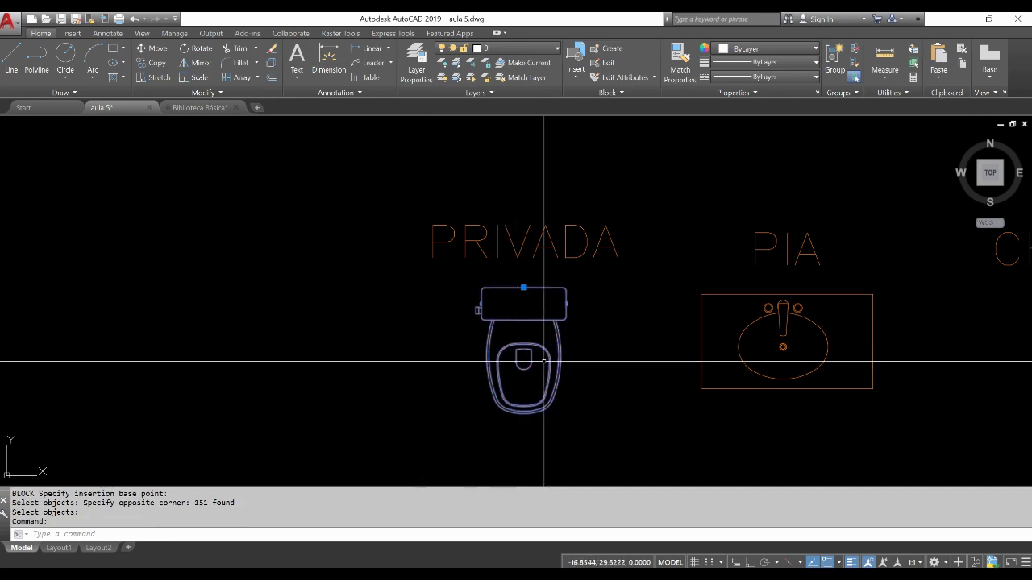
Delete the duplicate upper row of 679 furniture symbol objects.
{"action": "scroll", "coordinate": [530, 274], "scroll_direction": "down", "scroll_amount": 3}
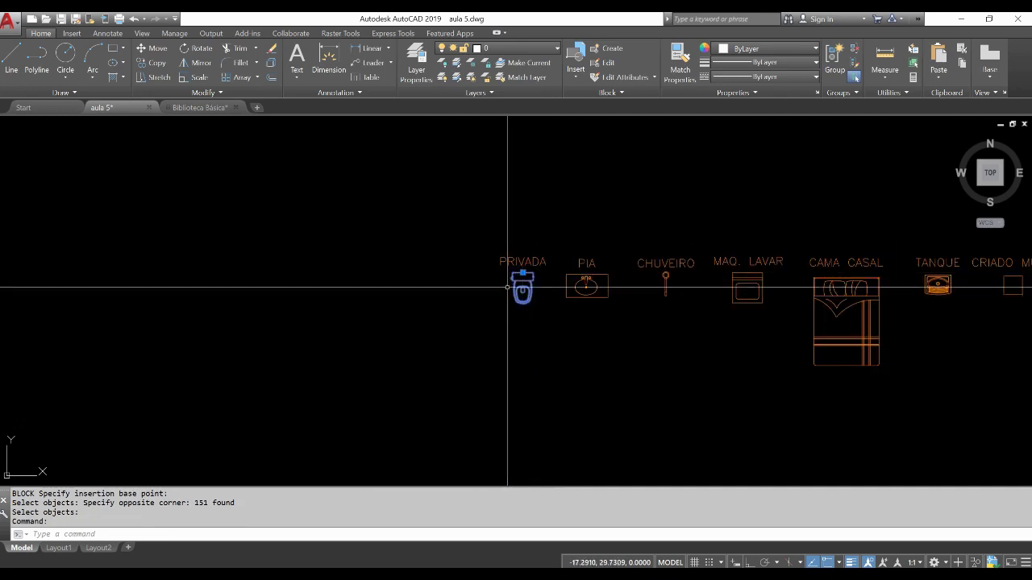
{"action": "scroll", "coordinate": [507, 277], "scroll_direction": "up", "scroll_amount": 3}
{"action": "scroll", "coordinate": [529, 277], "scroll_direction": "down", "scroll_amount": 5}
{"action": "key", "text": "Escape"}
{"action": "middle_click_drag", "start_coordinate": [490, 287], "coordinate": [430, 287]}
{"action": "scroll", "coordinate": [429, 287], "scroll_direction": "down", "scroll_amount": 2}
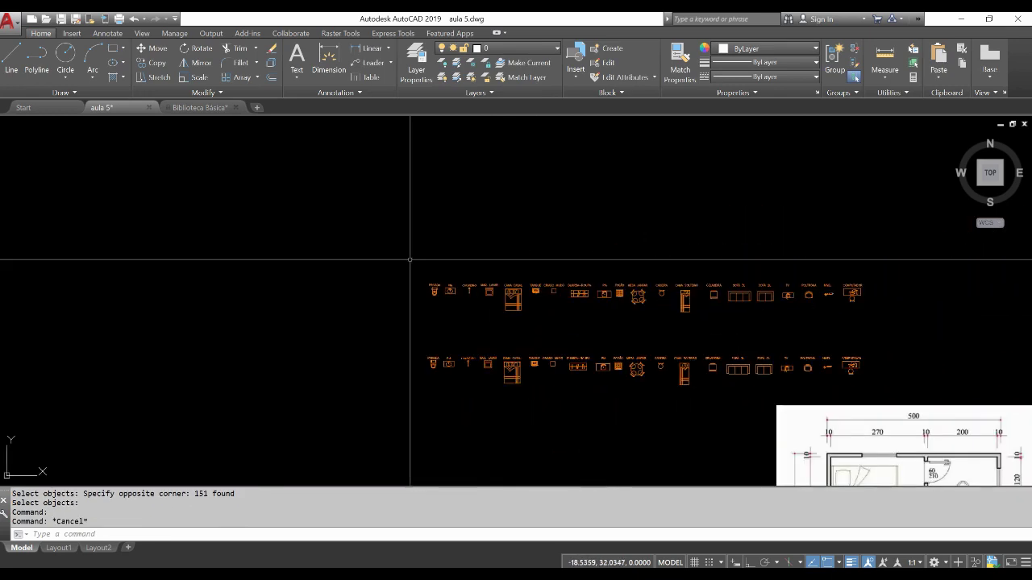
{"action": "left_click", "coordinate": [408, 258]}
{"action": "left_click", "coordinate": [908, 332]}
{"action": "key", "text": "Delete"}
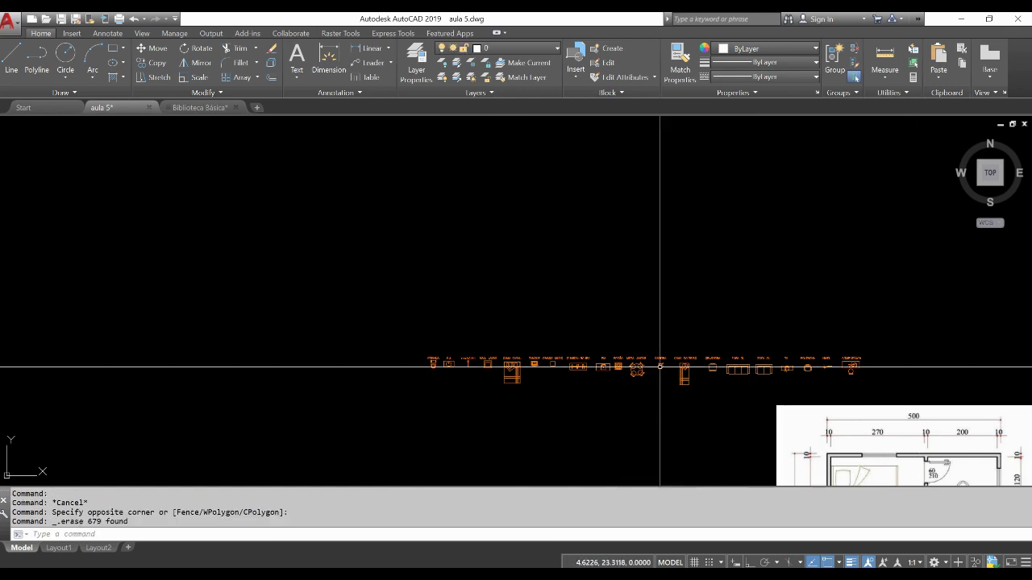
{"action": "scroll", "coordinate": [661, 362], "scroll_direction": "down", "scroll_amount": 1}
{"action": "middle_click_drag", "start_coordinate": [572, 341], "coordinate": [647, 307]}
{"action": "scroll", "coordinate": [709, 417], "scroll_direction": "up", "scroll_amount": 1}
{"action": "scroll", "coordinate": [709, 417], "scroll_direction": "up", "scroll_amount": 2}
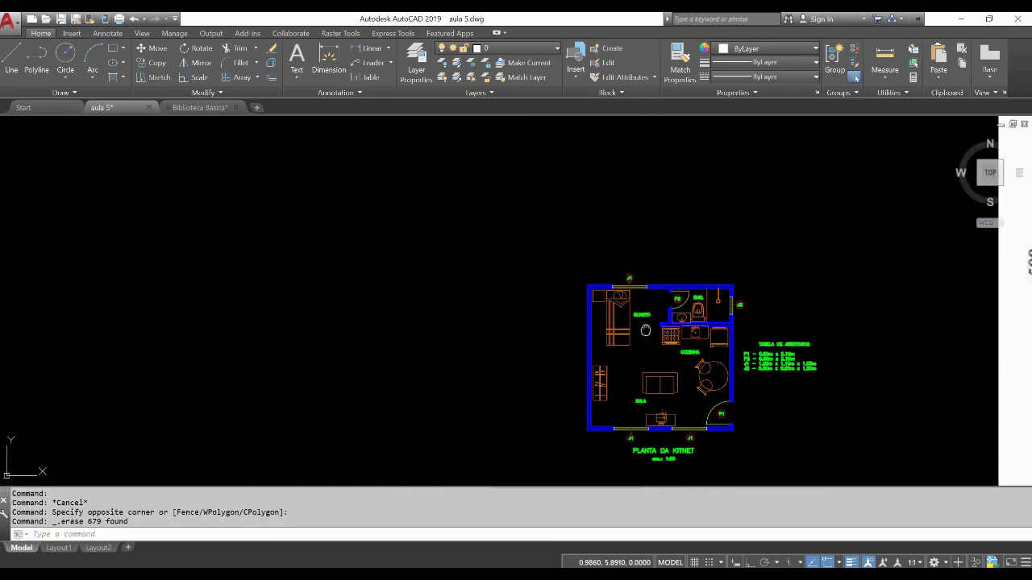
{"action": "scroll", "coordinate": [575, 357], "scroll_direction": "up", "scroll_amount": 1}
{"action": "scroll", "coordinate": [603, 417], "scroll_direction": "up", "scroll_amount": 1}
{"action": "type", "text": "BLIST"}
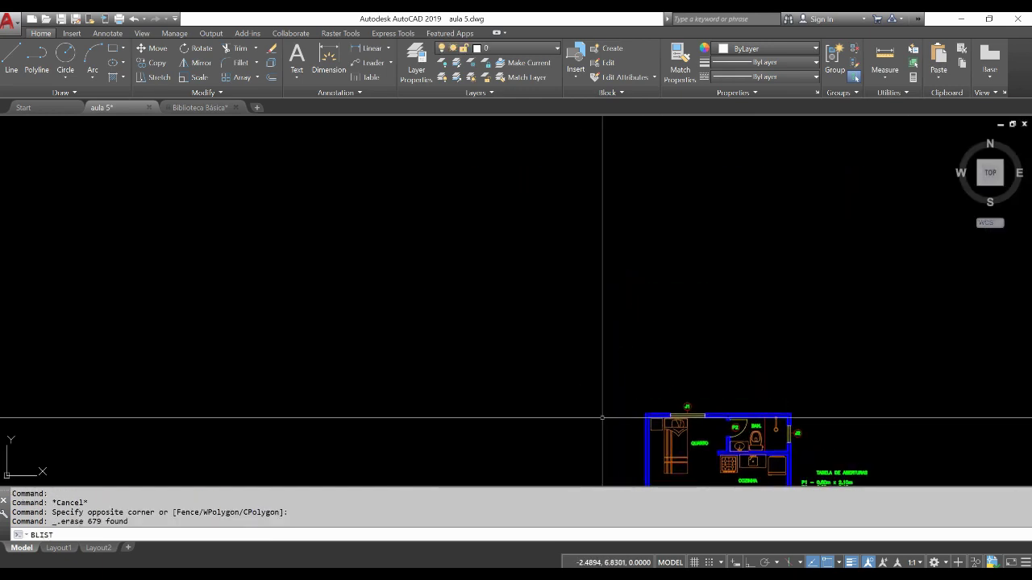
{"action": "key", "text": "Return"}
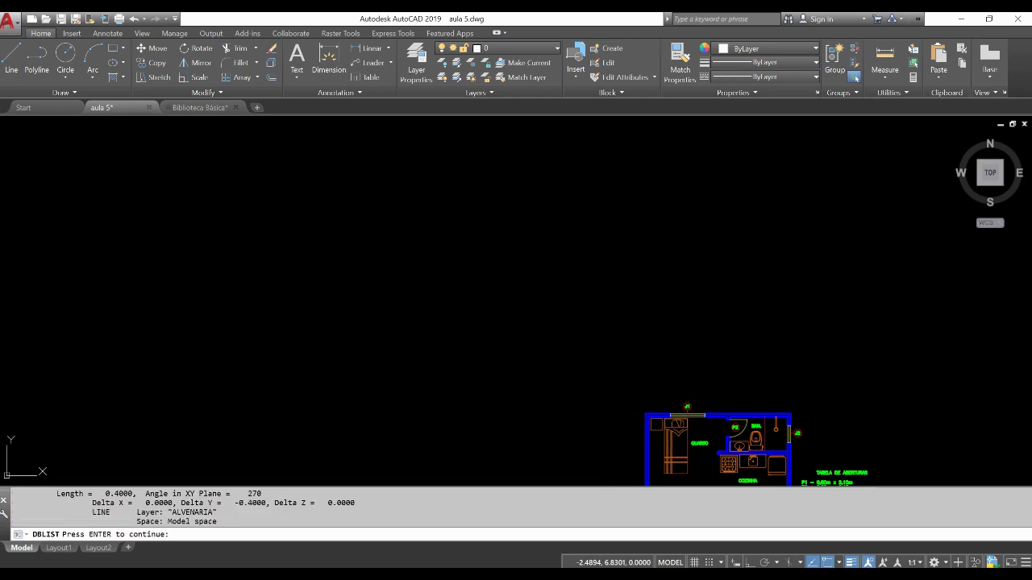
{"action": "key", "text": "Return"}
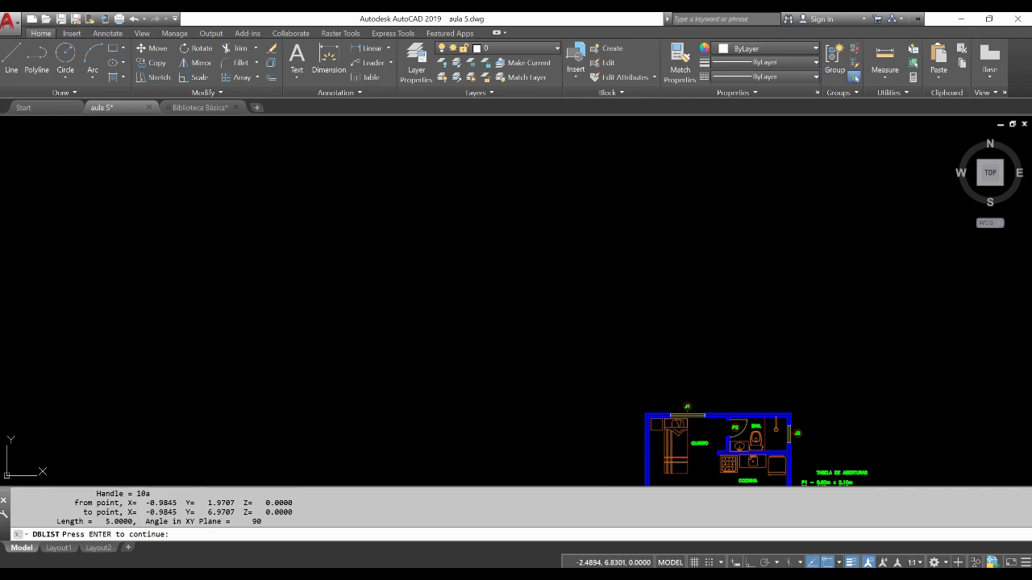
{"action": "key", "text": "Return"}
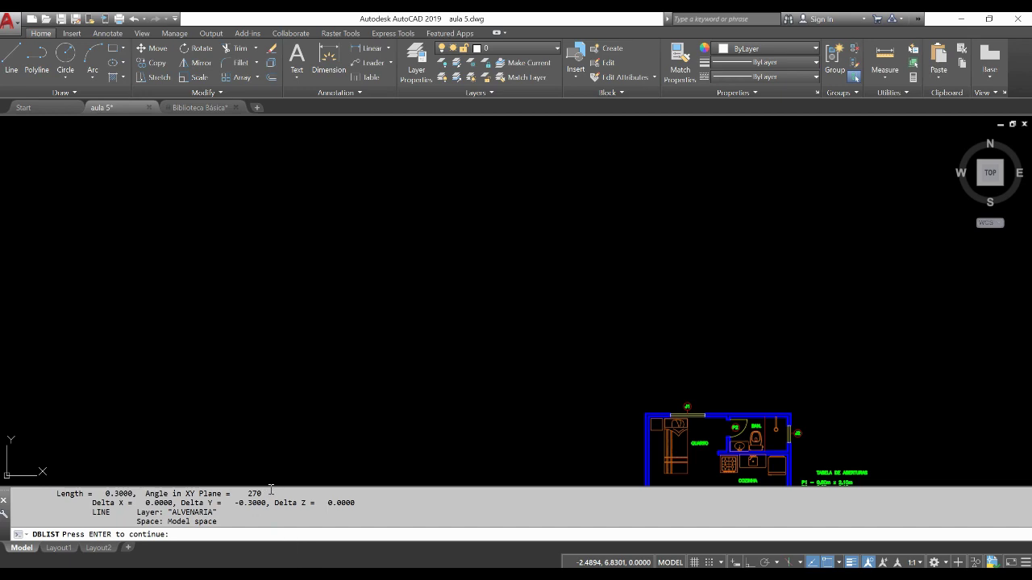
{"action": "left_click_drag", "start_coordinate": [270, 487], "coordinate": [242, 467]}
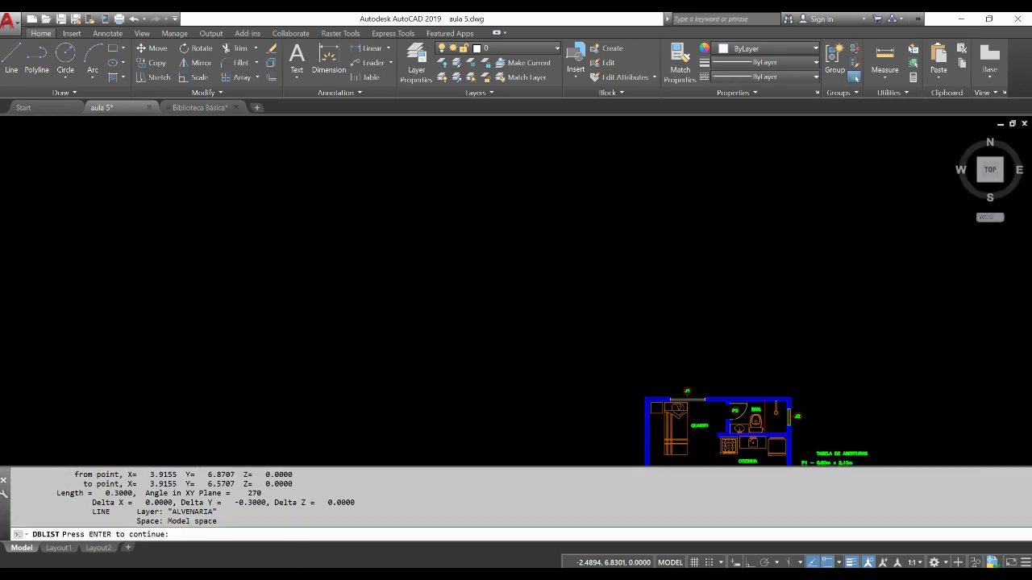
{"action": "scroll", "coordinate": [235, 484], "scroll_direction": "up", "scroll_amount": 1}
{"action": "scroll", "coordinate": [235, 484], "scroll_direction": "up", "scroll_amount": 1}
{"action": "scroll", "coordinate": [235, 483], "scroll_direction": "up", "scroll_amount": 1}
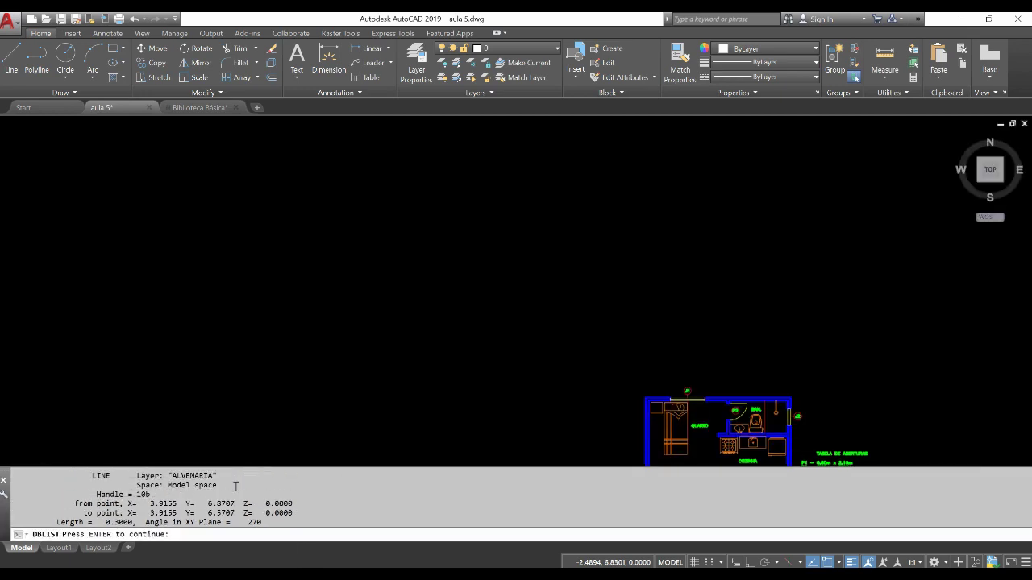
{"action": "scroll", "coordinate": [236, 486], "scroll_direction": "up", "scroll_amount": 3}
{"action": "scroll", "coordinate": [235, 487], "scroll_direction": "down", "scroll_amount": 3}
{"action": "scroll", "coordinate": [236, 486], "scroll_direction": "down", "scroll_amount": 2}
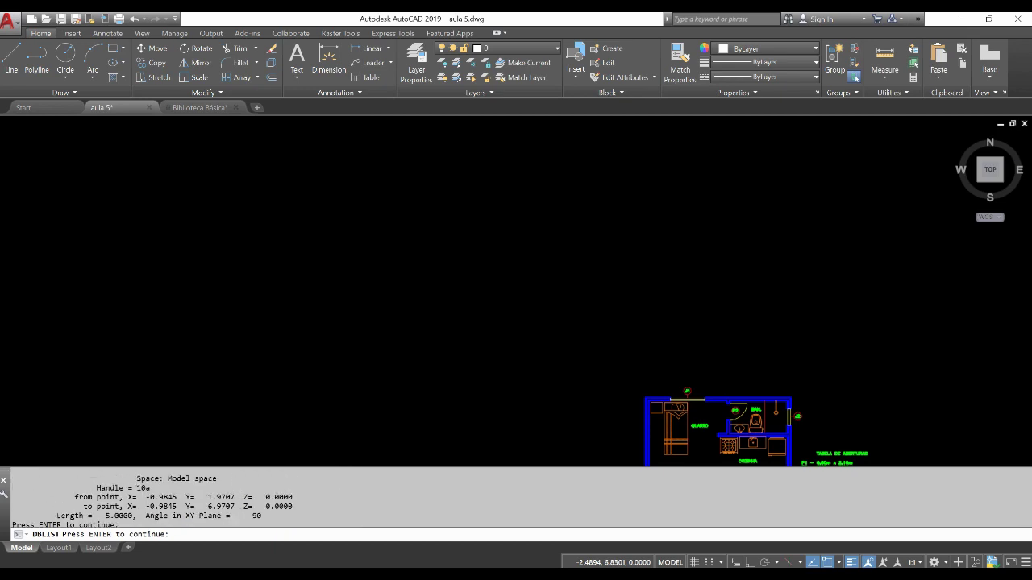
{"action": "scroll", "coordinate": [371, 352], "scroll_direction": "down", "scroll_amount": 5}
{"action": "scroll", "coordinate": [349, 392], "scroll_direction": "up", "scroll_amount": 4}
{"action": "key", "text": "Escape"}
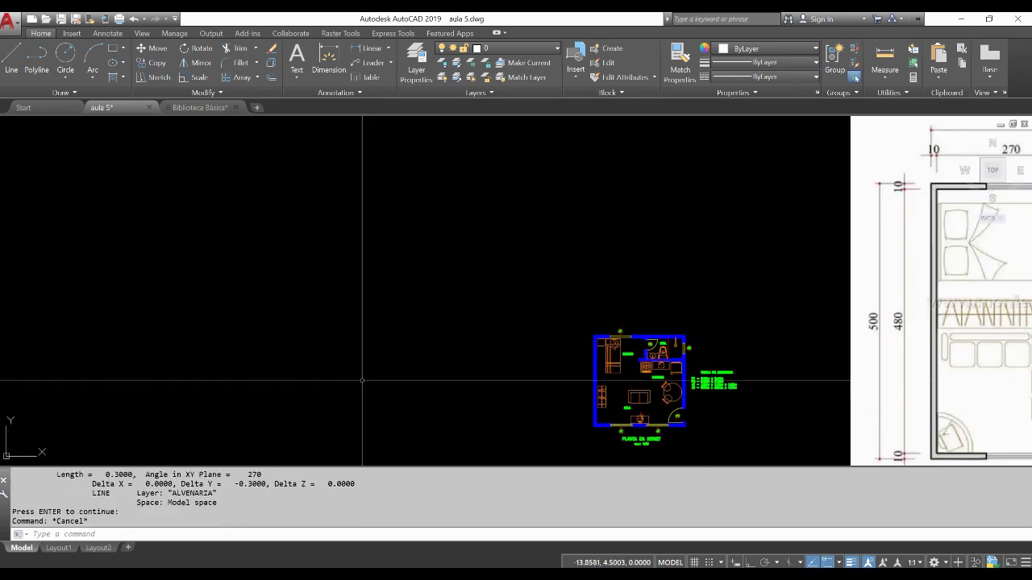
{"action": "key", "text": "Escape"}
{"action": "key", "text": "Escape"}
{"action": "left_click_drag", "start_coordinate": [279, 467], "coordinate": [290, 505]}
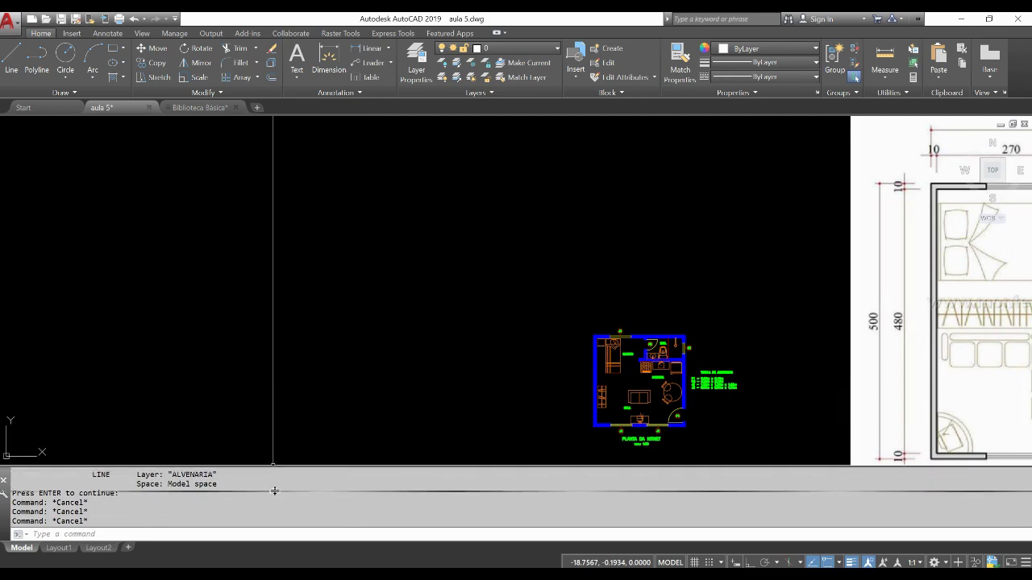
{"action": "scroll", "coordinate": [414, 405], "scroll_direction": "down", "scroll_amount": 5}
{"action": "scroll", "coordinate": [460, 406], "scroll_direction": "up", "scroll_amount": 3}
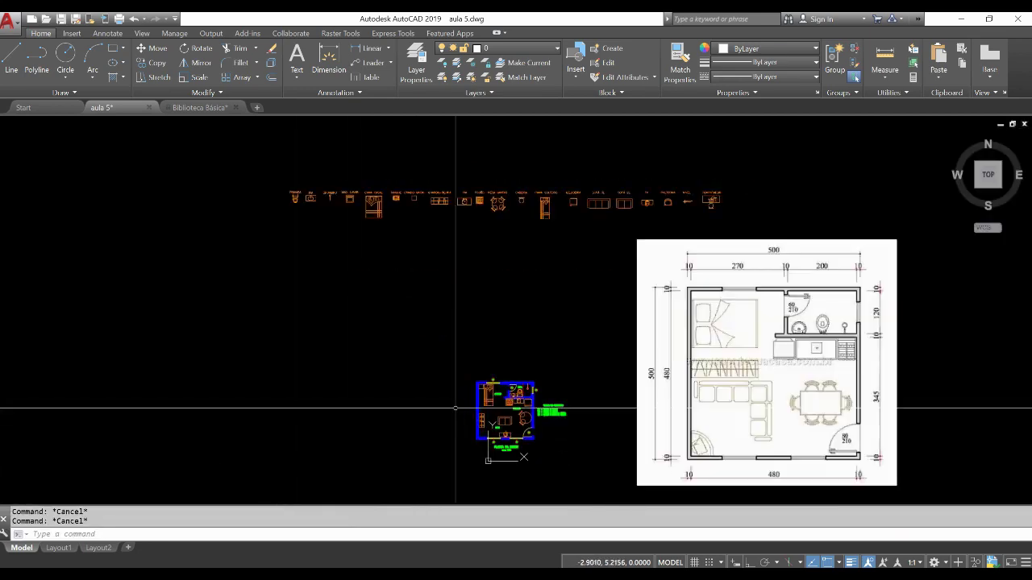
{"action": "scroll", "coordinate": [541, 415], "scroll_direction": "up", "scroll_amount": 4}
{"action": "scroll", "coordinate": [648, 365], "scroll_direction": "up", "scroll_amount": 1}
{"action": "middle_click_drag", "start_coordinate": [647, 365], "coordinate": [627, 386]}
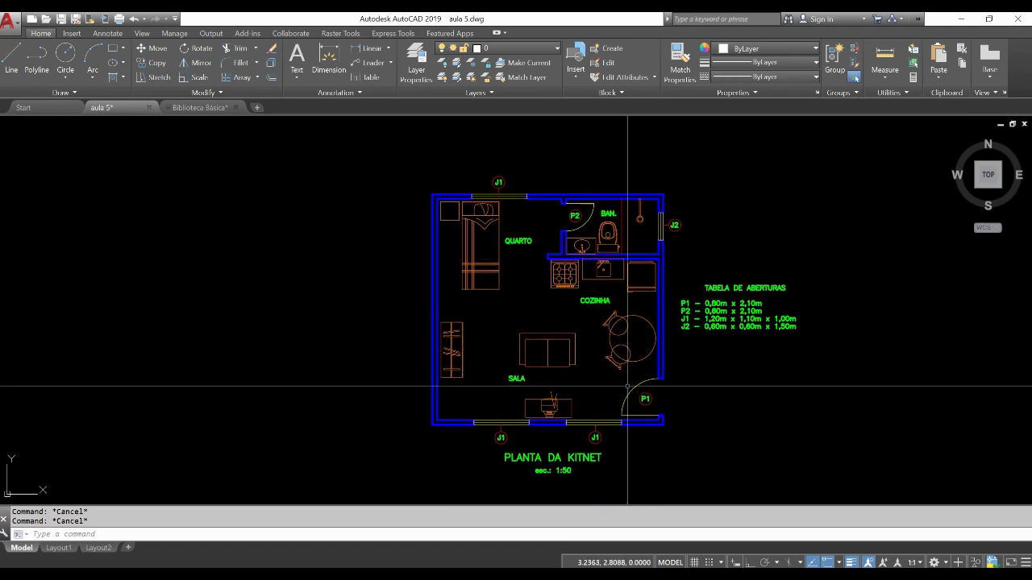
{"action": "scroll", "coordinate": [627, 387], "scroll_direction": "up", "scroll_amount": 1}
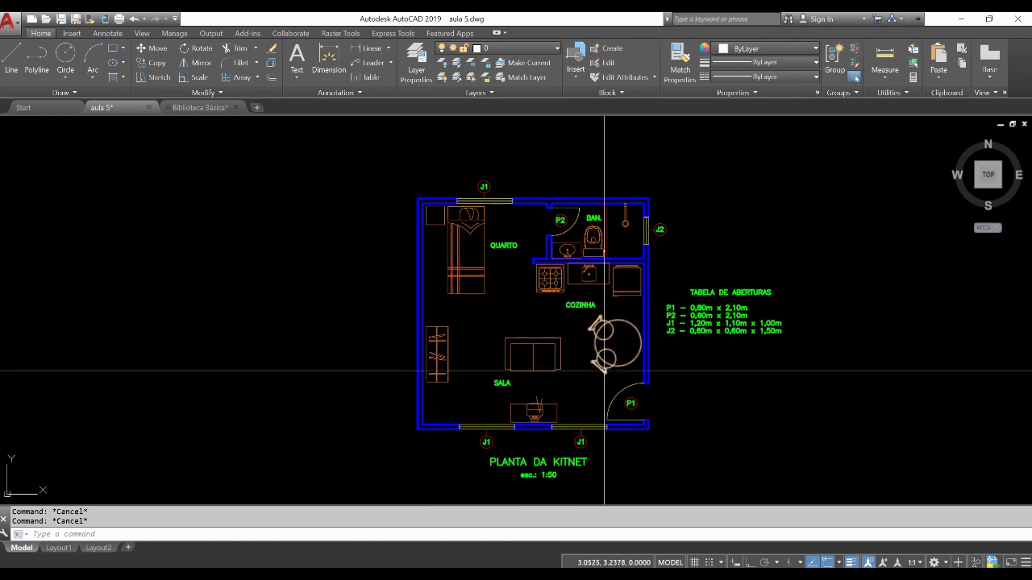
{"action": "scroll", "coordinate": [595, 376], "scroll_direction": "down", "scroll_amount": 1}
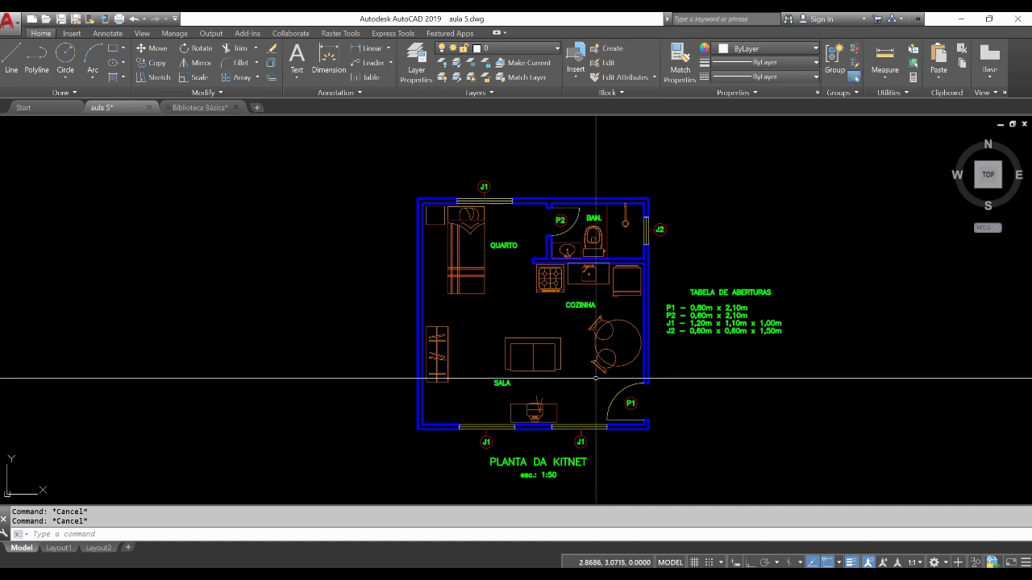